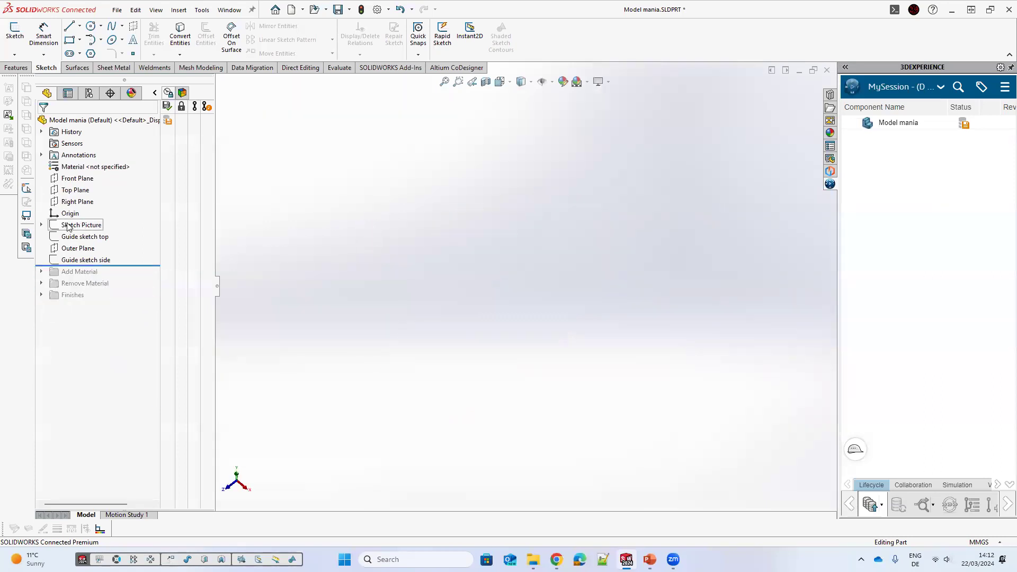
Step: Show the Sketch Picture and examine the Model Mania 2023 Phase 1 reference drawing from several angles
left_click(69, 213)
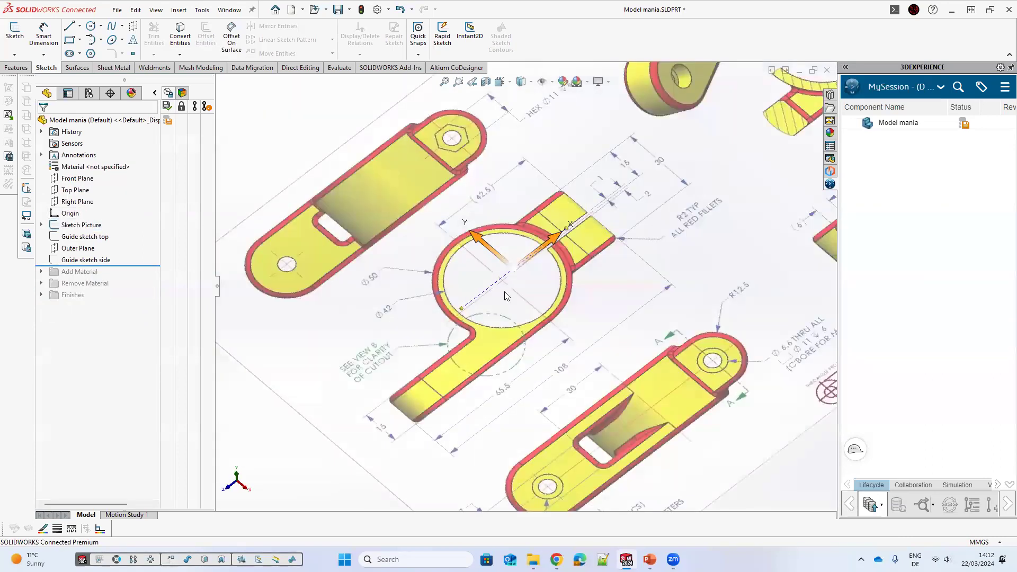
scroll(584, 281, "up", 3)
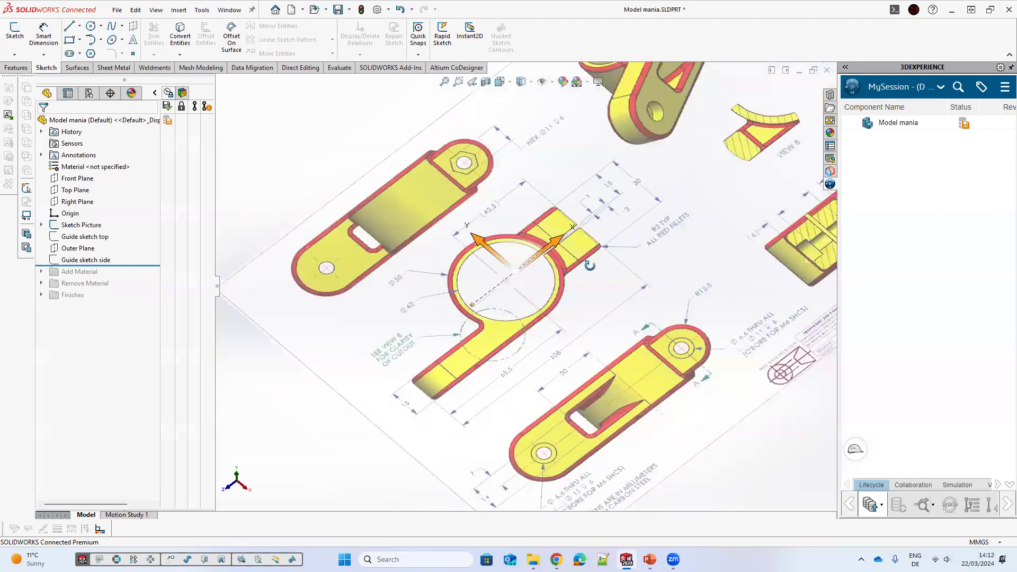
mouse_move(566, 245)
middle_mouse_down()
mouse_move(466, 194)
mouse_move(554, 318)
mouse_move(539, 282)
mouse_move(704, 233)
middle_mouse_up()
scroll(530, 291, "down", 2)
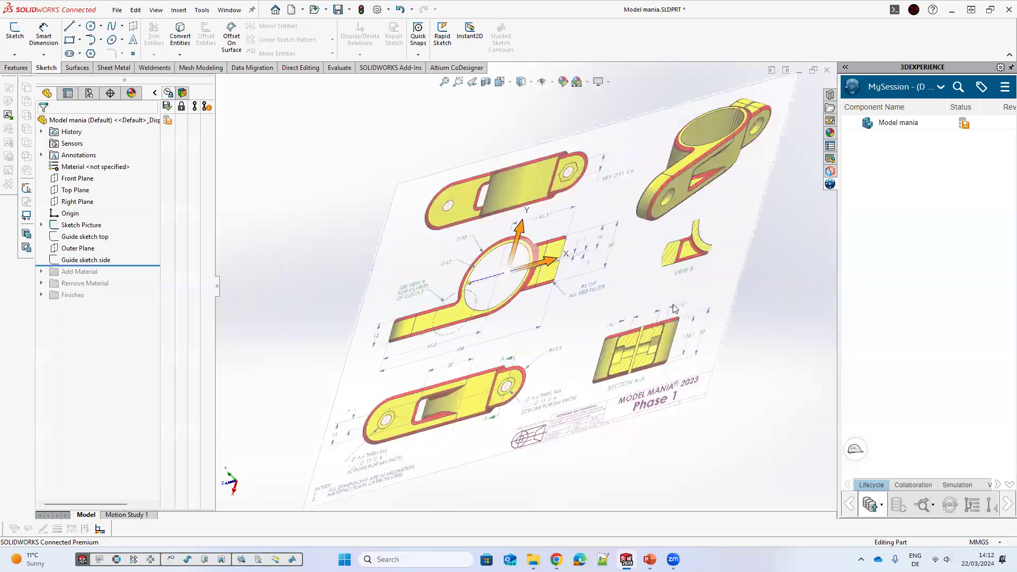
mouse_move(639, 314)
middle_mouse_down()
mouse_move(618, 317)
mouse_move(666, 353)
middle_mouse_up()
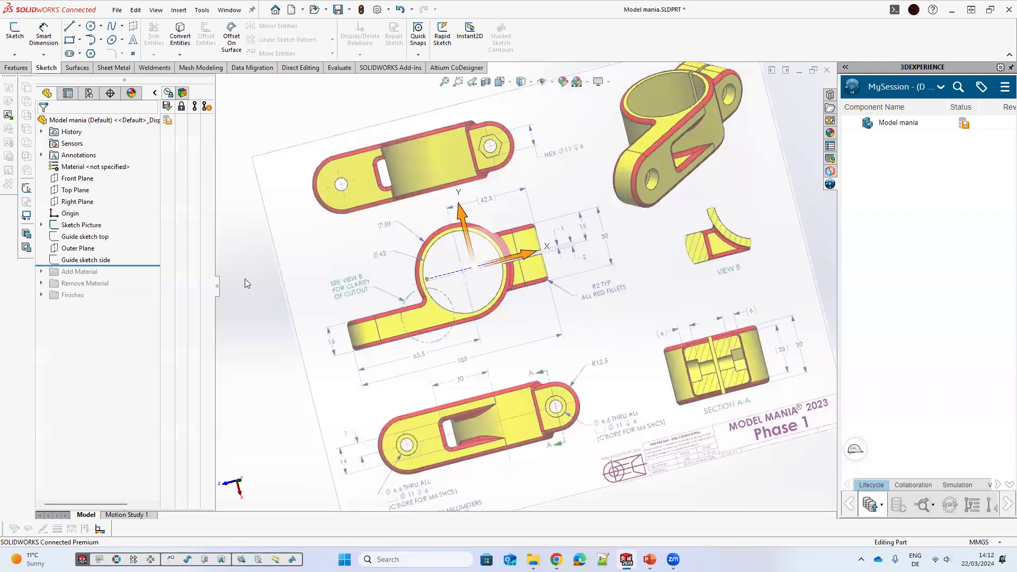
middle_click_drag(556, 241, 225, 223)
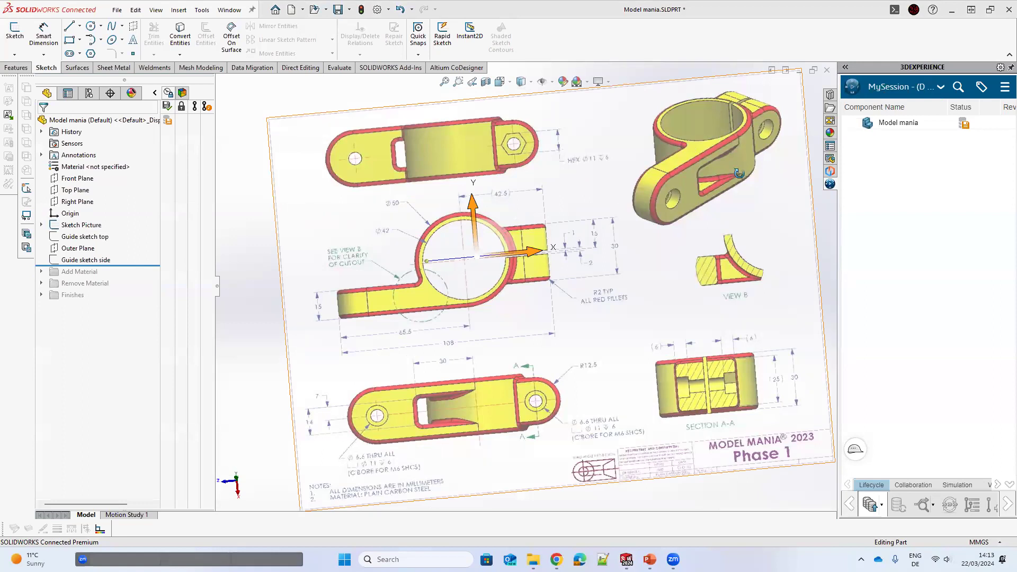
mouse_move(738, 173)
middle_mouse_down()
mouse_move(744, 190)
mouse_move(733, 183)
mouse_move(793, 218)
middle_mouse_up()
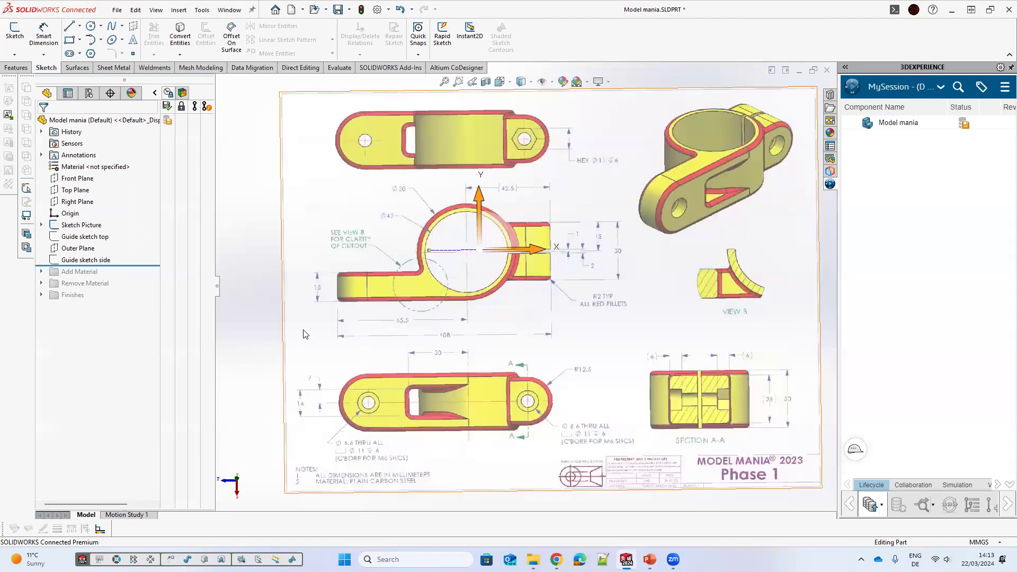
scroll(371, 303, "up", 1)
scroll(631, 282, "down", 1)
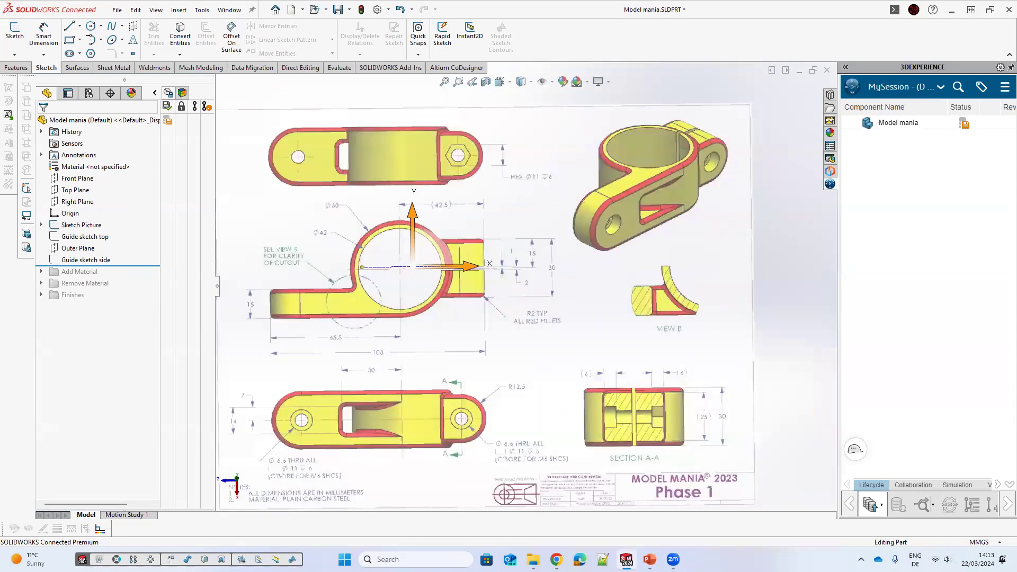
scroll(466, 286, "up", 1)
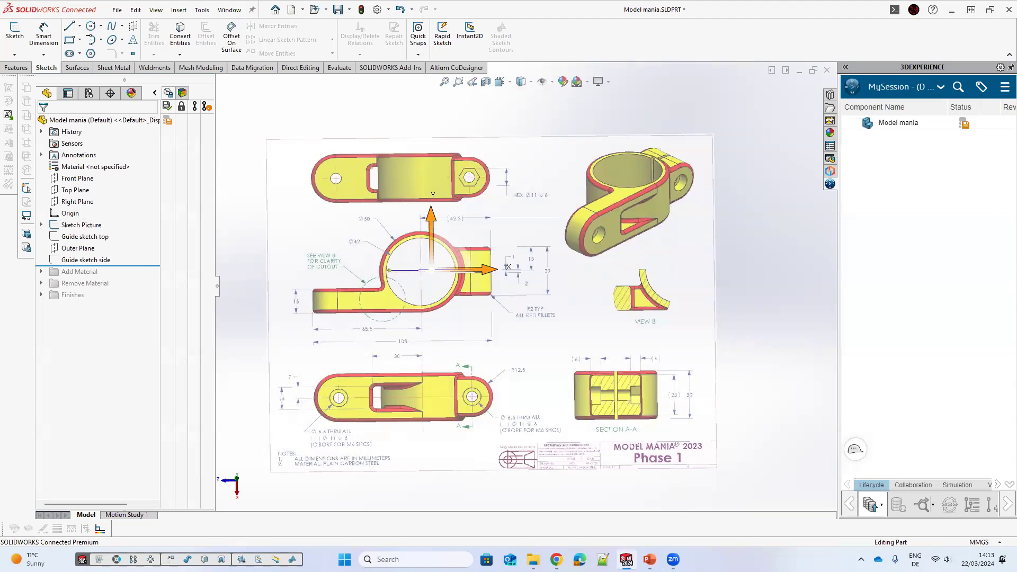
key("alt+Tab")
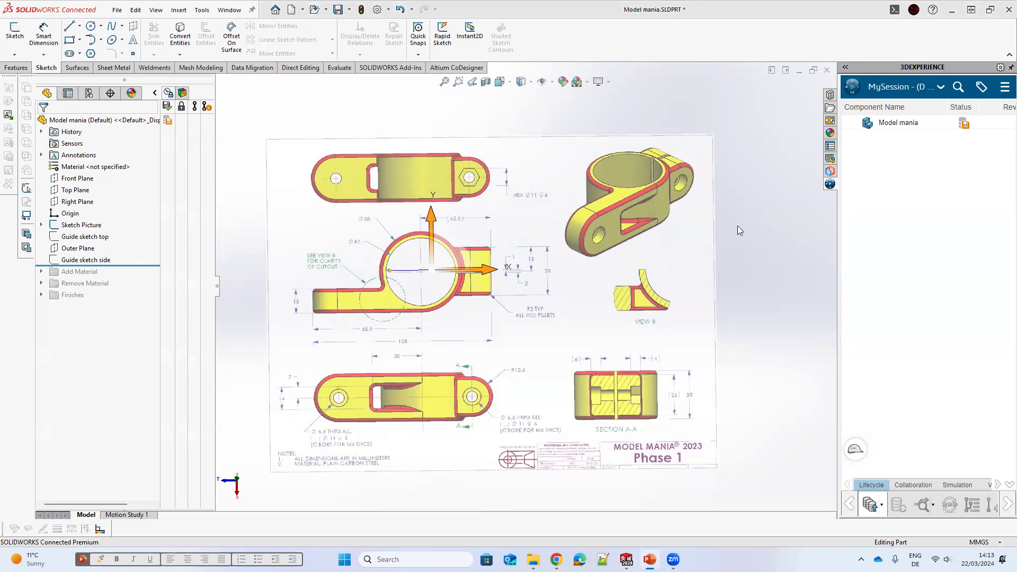
middle_click_drag(393, 263, 427, 260)
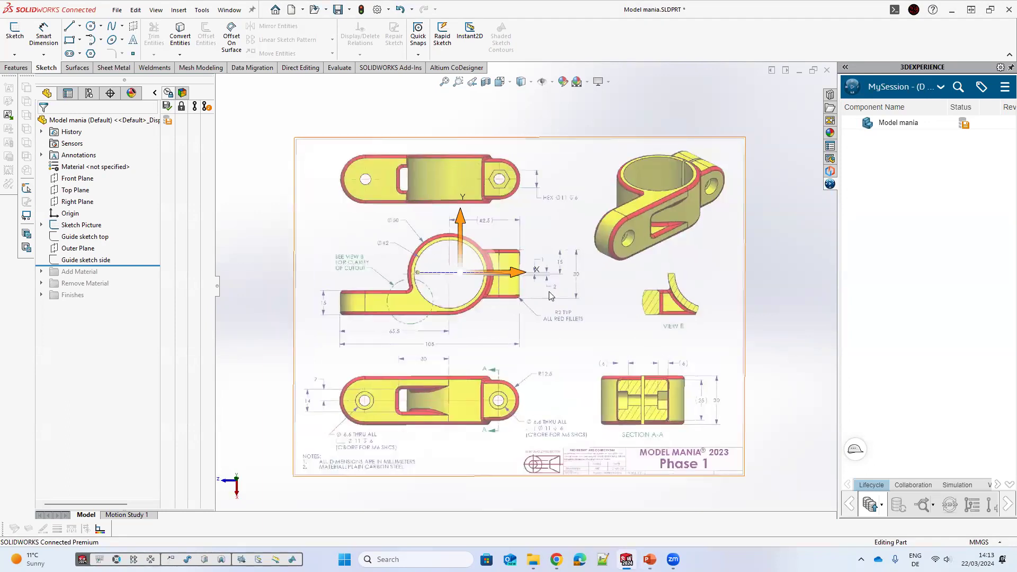
scroll(490, 298, "up", 1)
scroll(88, 237, "down", 1)
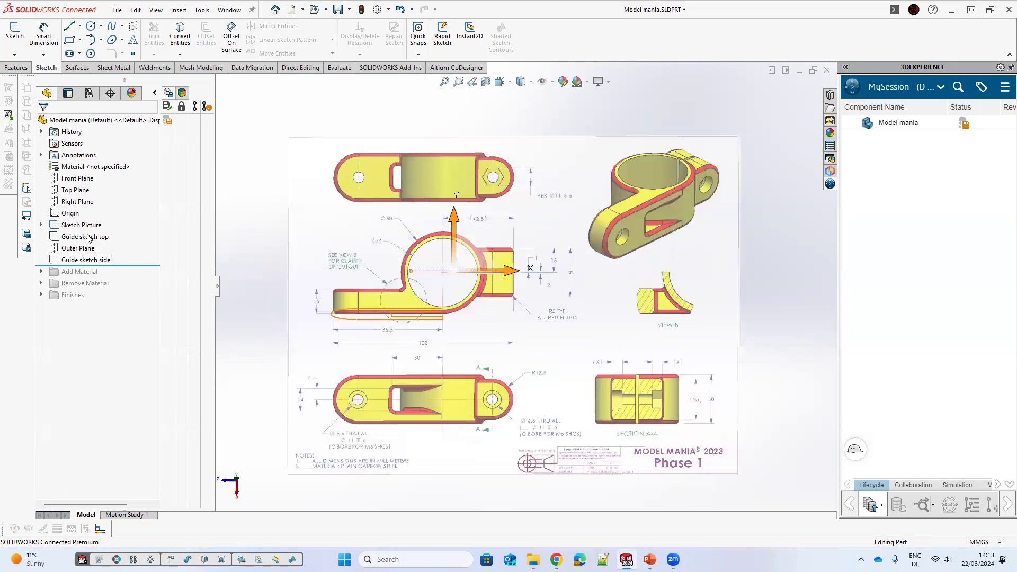
Step: Hide the Sketch Picture in the feature tree
left_click(65, 228)
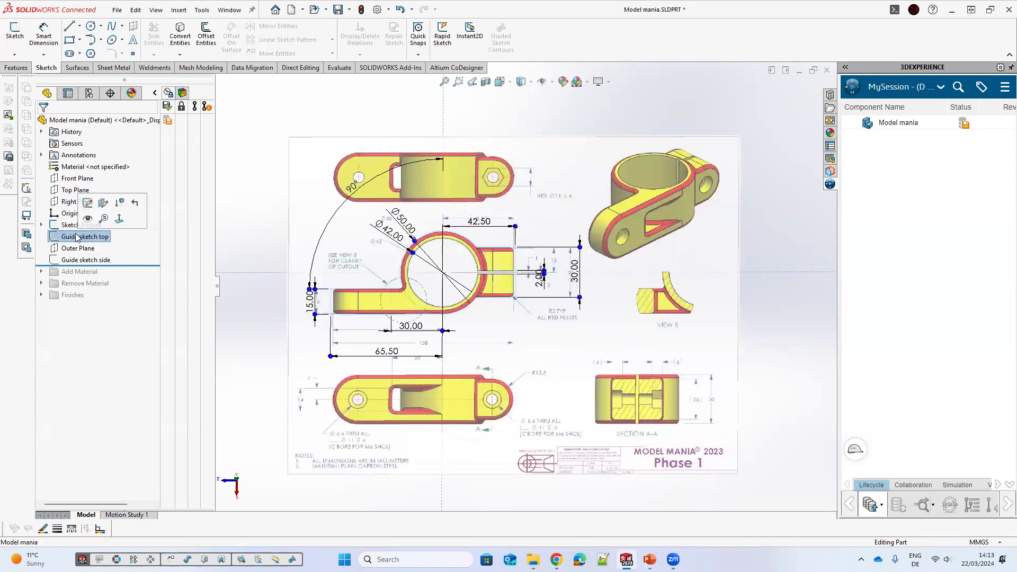
left_click(318, 141)
middle_click_drag(320, 141, 327, 129)
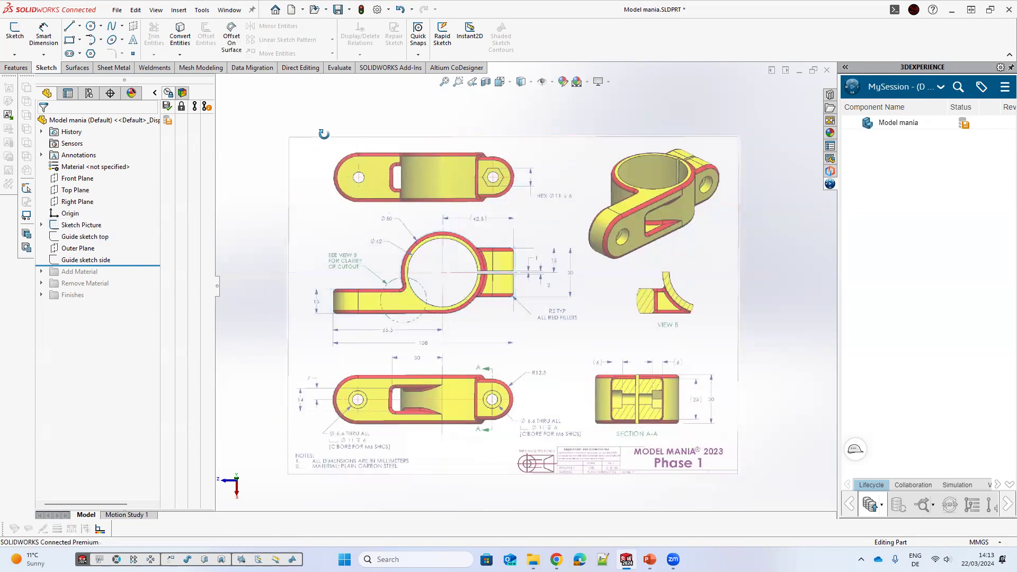
left_click(82, 225)
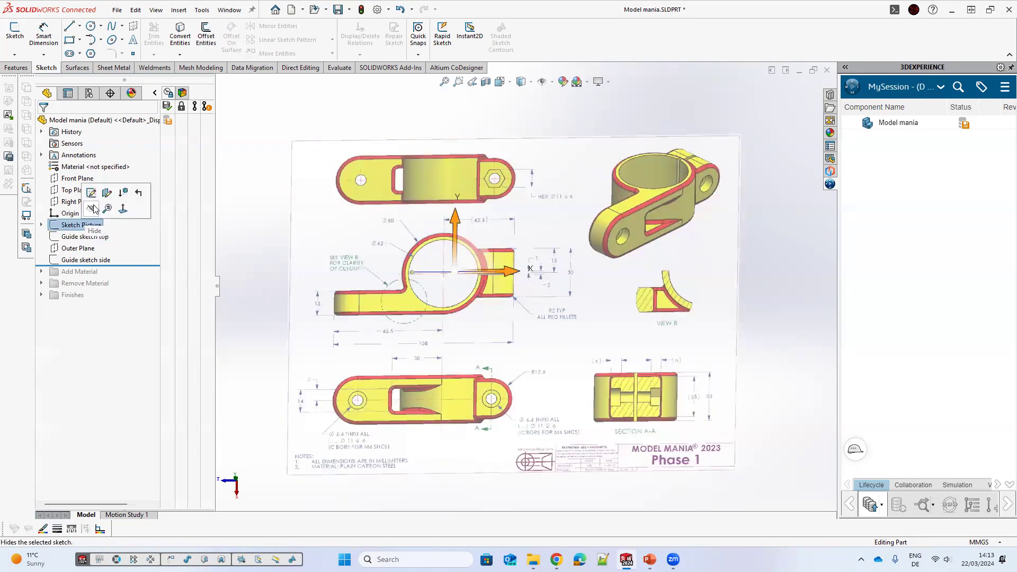
left_click(92, 212)
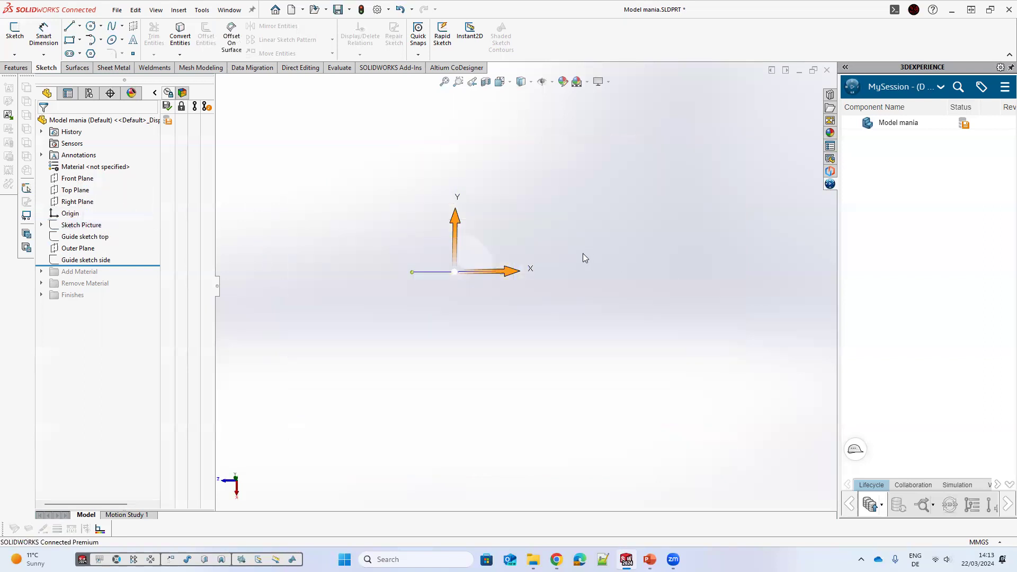
Step: Show the Guide sketch top in the graphics area
mouse_move(686, 549)
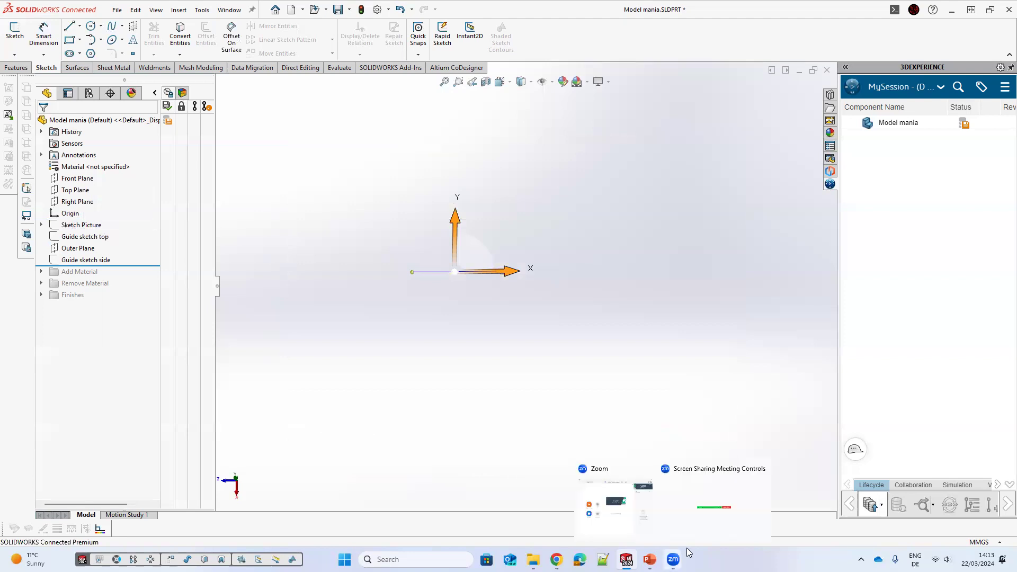
double_click(86, 237)
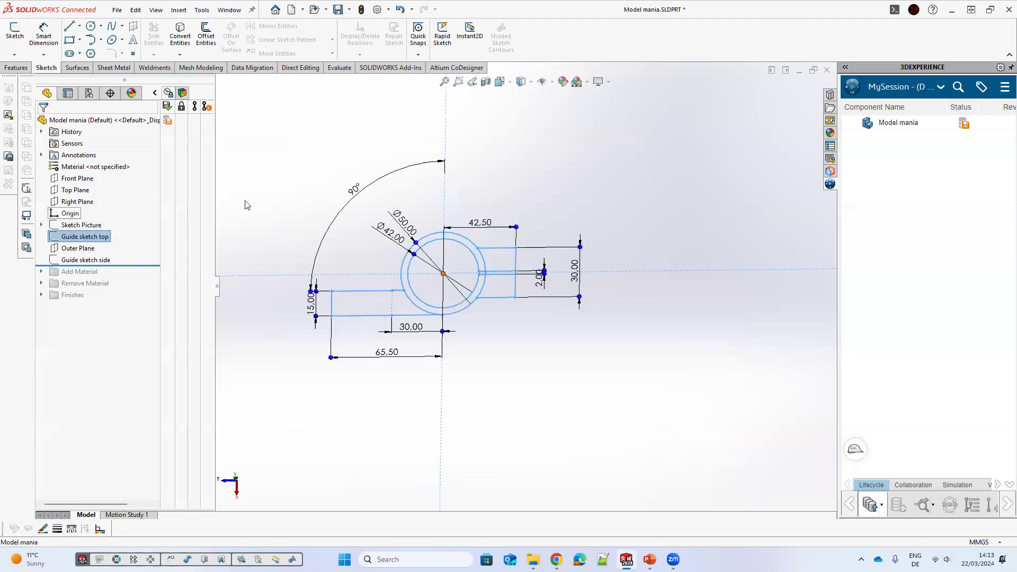
right_click(99, 224)
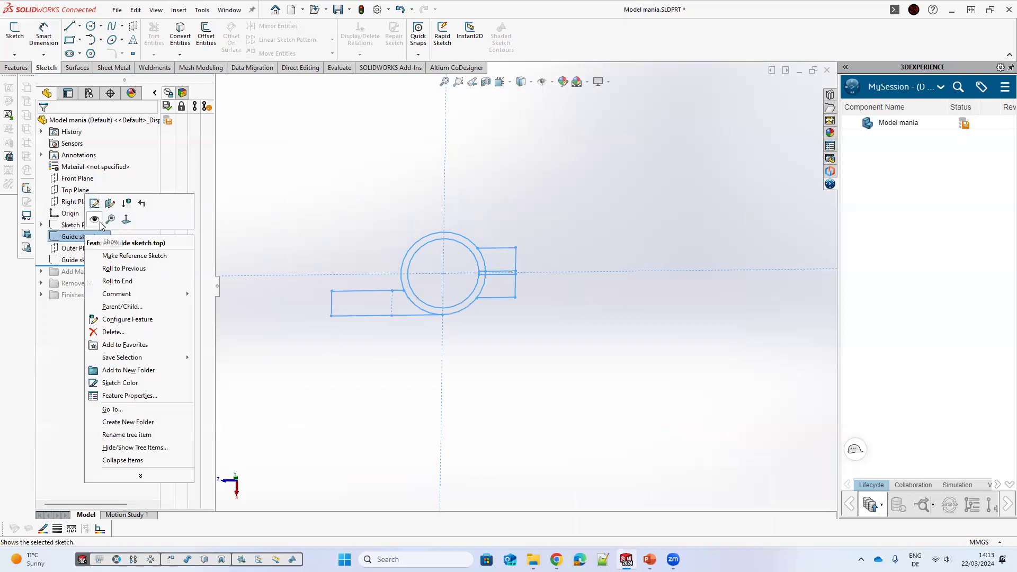
left_click(95, 220)
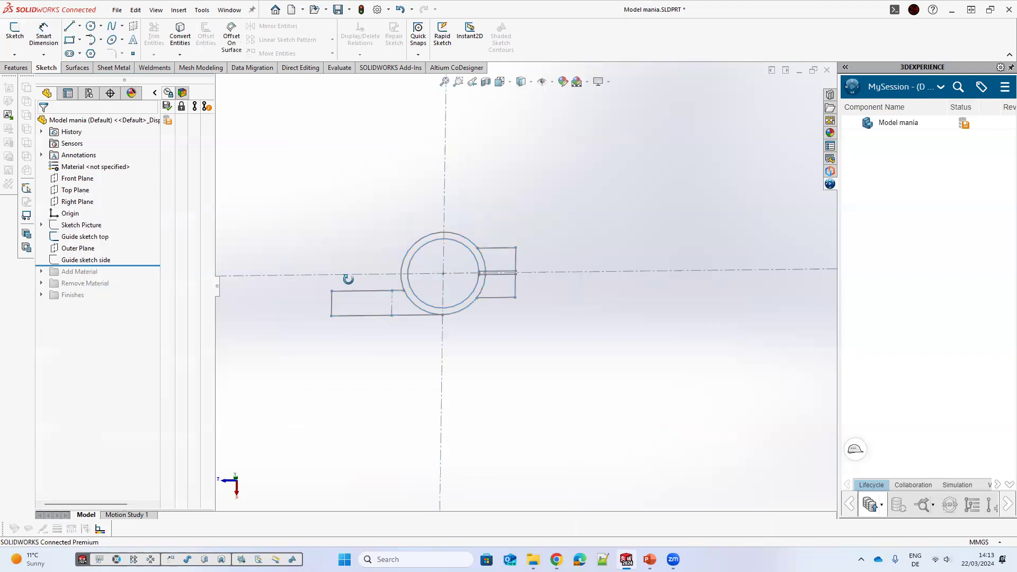
Step: Open the Guide sketch top for editing and inspect its dimensions against the drawing
left_click(92, 234)
left_click(94, 208)
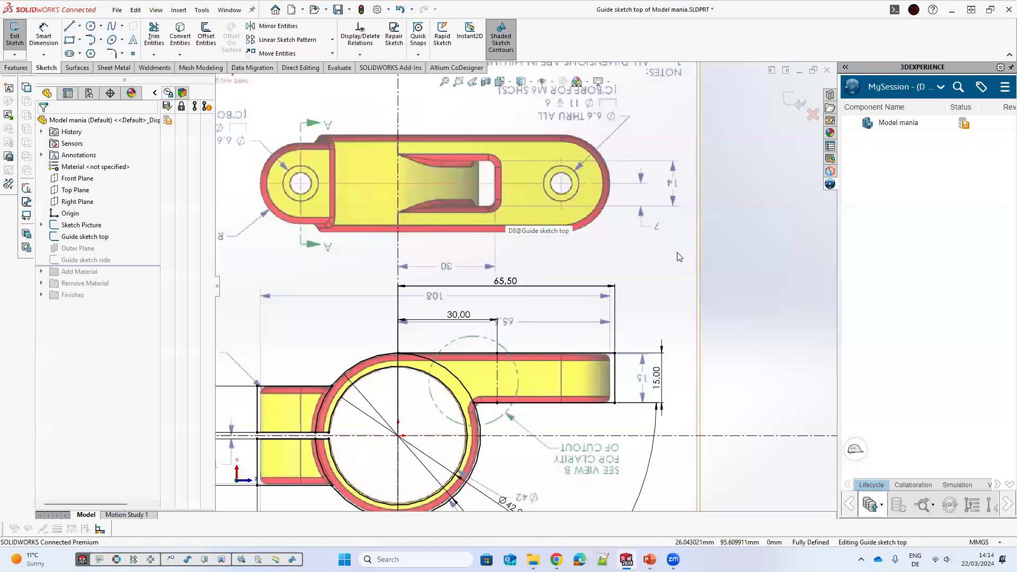
left_click(504, 280)
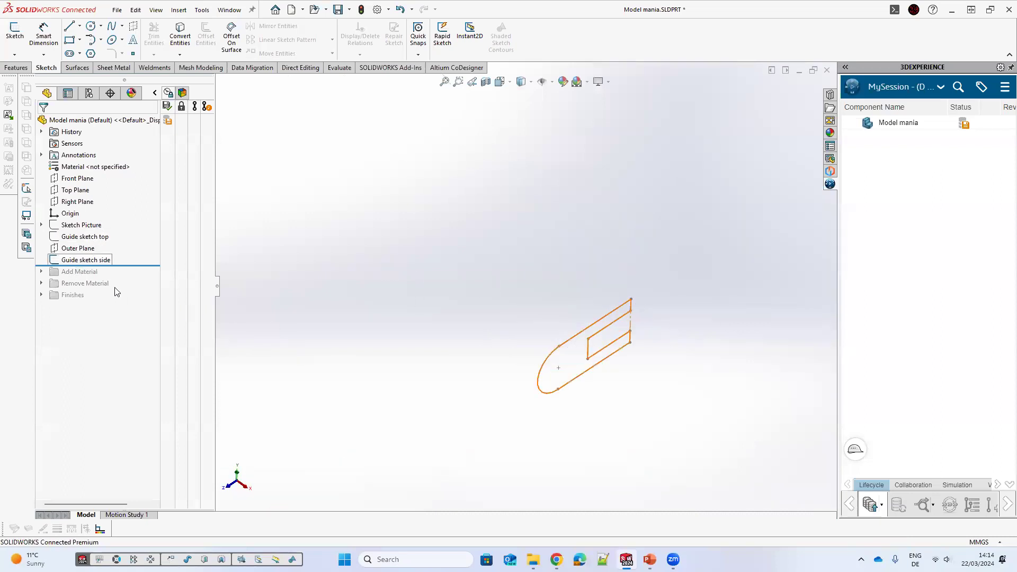
Step: Roll the feature tree forward past Add Material and Remove Material to rebuild the full part
left_click_drag(139, 266, 136, 275)
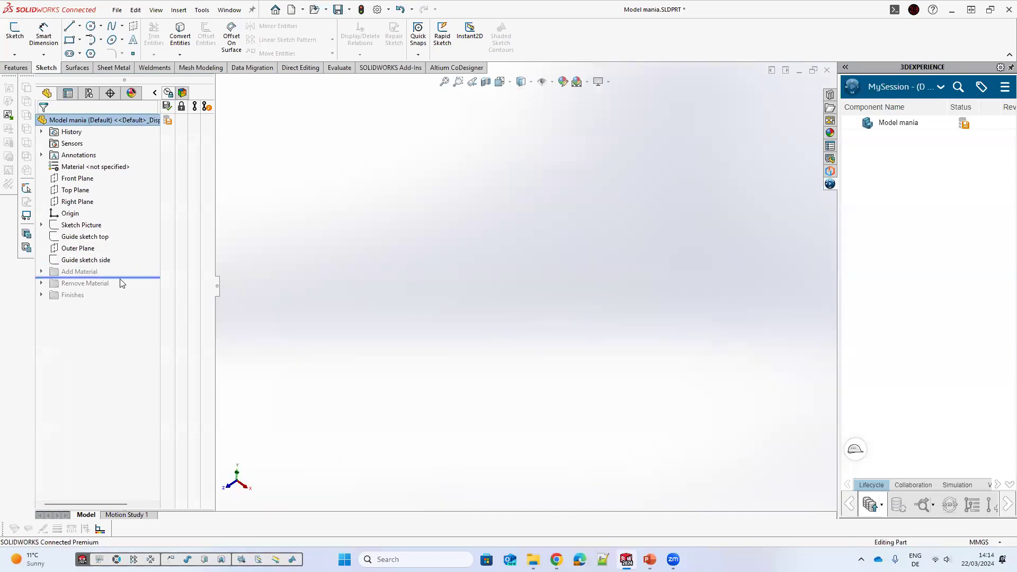
left_click_drag(51, 284, 51, 287)
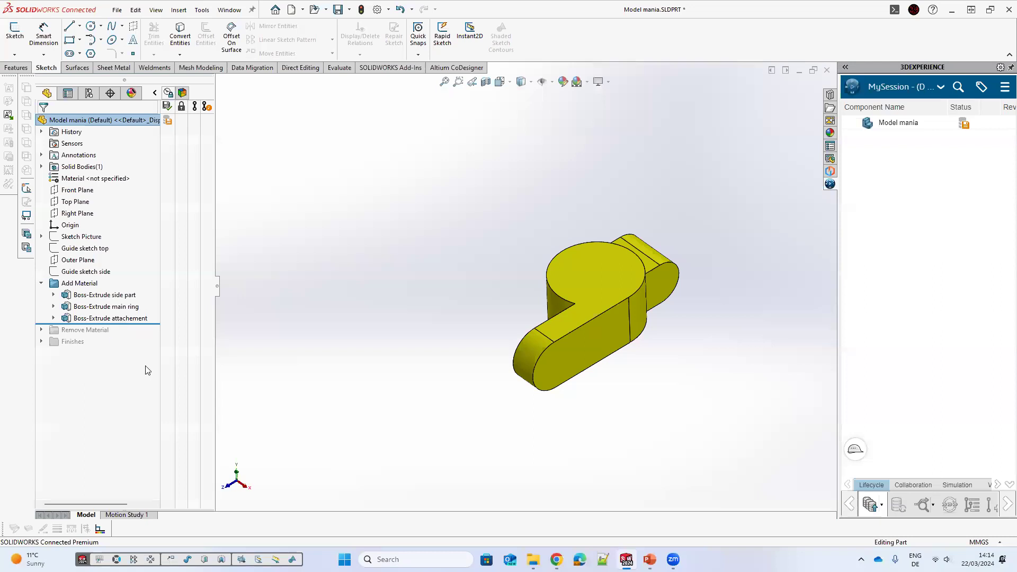
left_click_drag(106, 323, 82, 370)
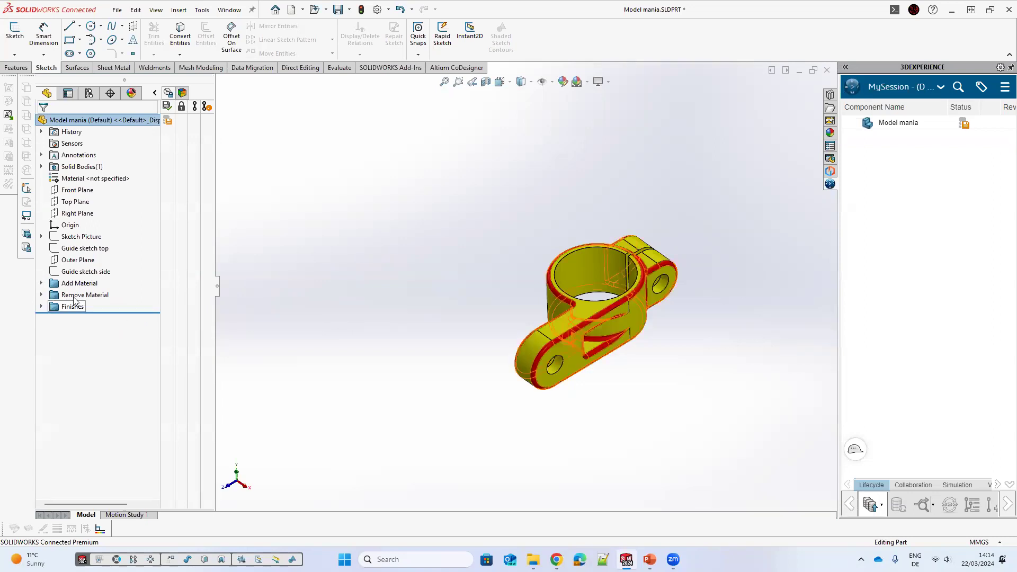
Step: Orbit and zoom around the finished clamp part to examine it
mouse_move(309, 305)
middle_mouse_down()
mouse_move(293, 309)
mouse_move(317, 307)
middle_mouse_up()
middle_click_drag(578, 308, 700, 267)
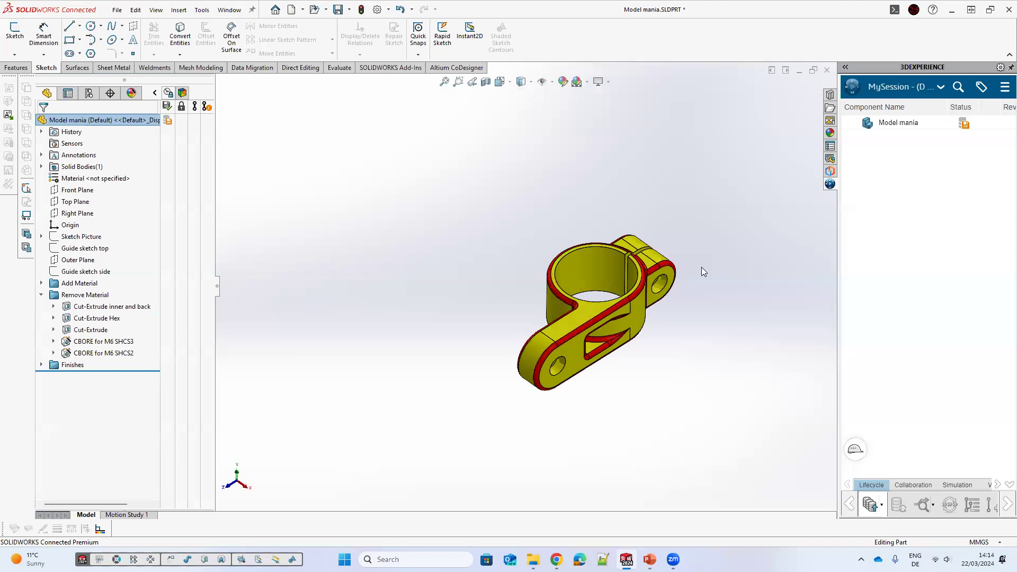
scroll(503, 324, "down", 1)
middle_click_drag(379, 303, 376, 303)
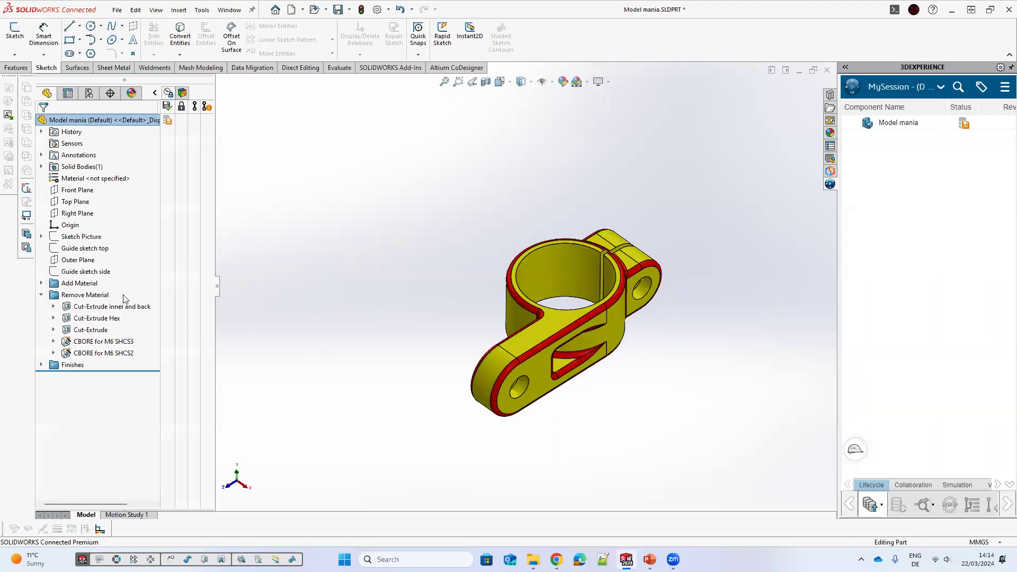
middle_click_drag(646, 310, 572, 267)
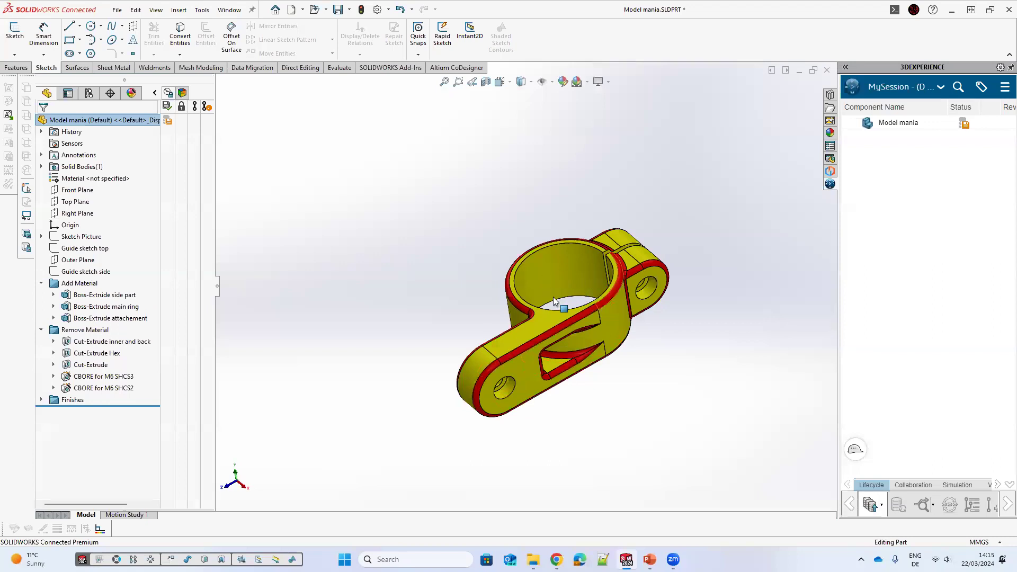
middle_click_drag(565, 369, 559, 416)
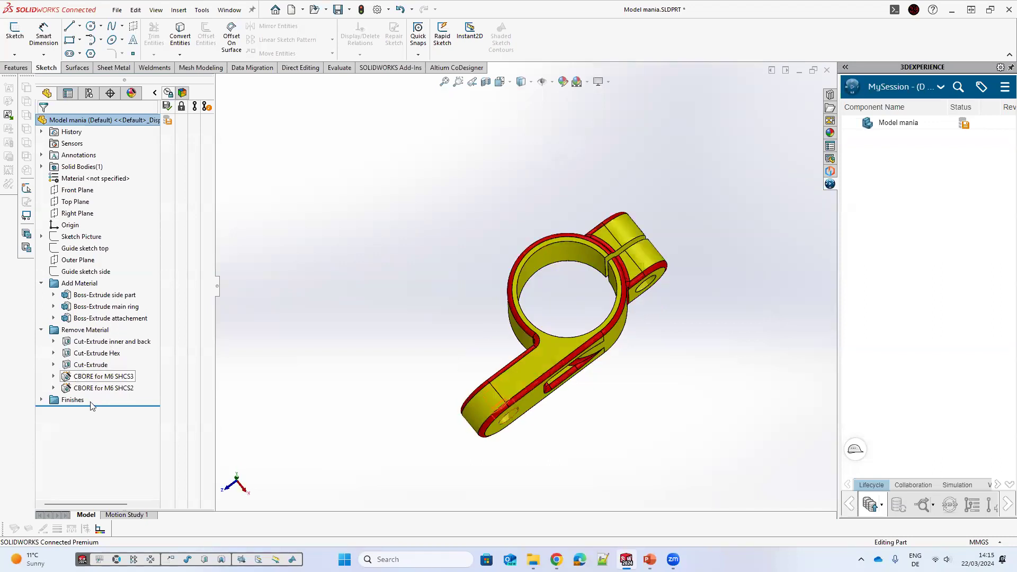
Step: Expand the Boss-Extrude side part and main ring features and edit Sketch12 of the main ring
left_click(54, 295)
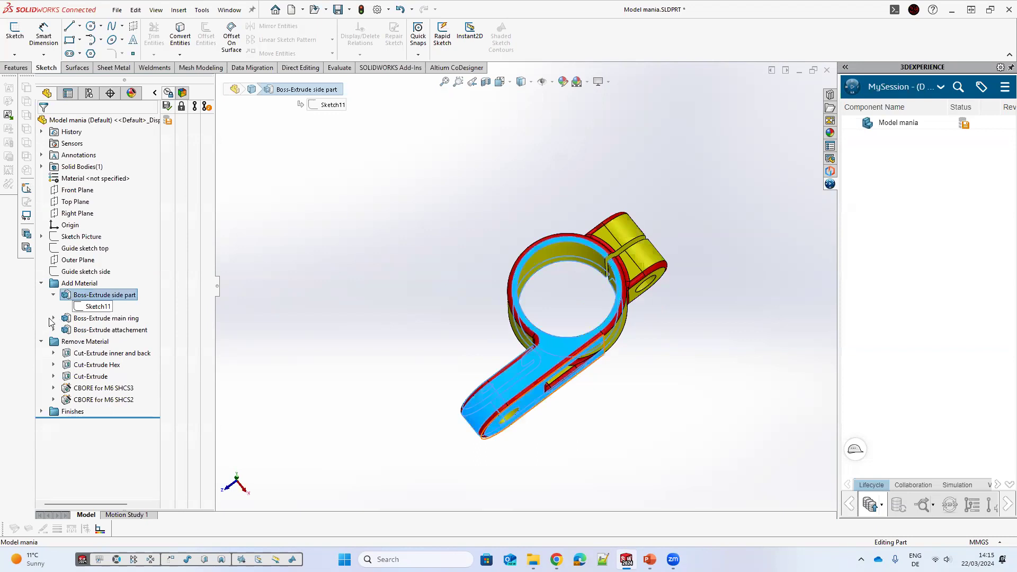
left_click(54, 318)
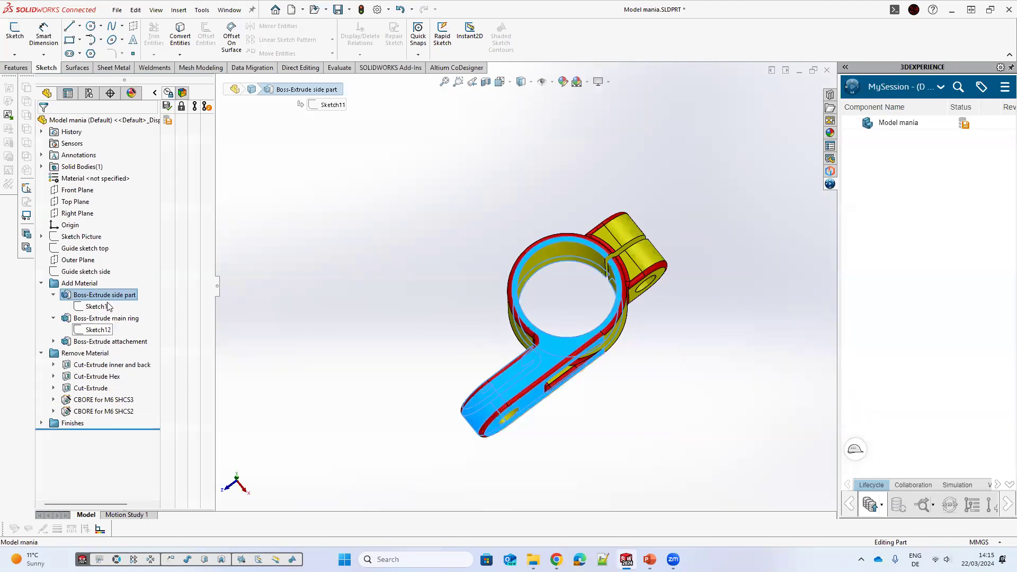
left_click(100, 329)
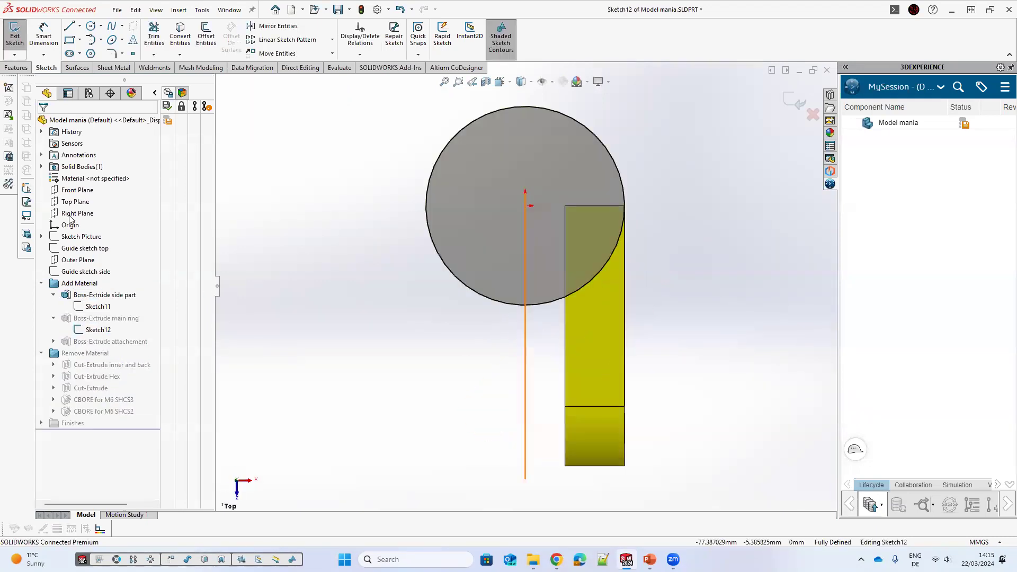
Step: Convert the Guide sketch top's 42 mm diameter circle into Sketch12 with Convert Entities
left_click(88, 249)
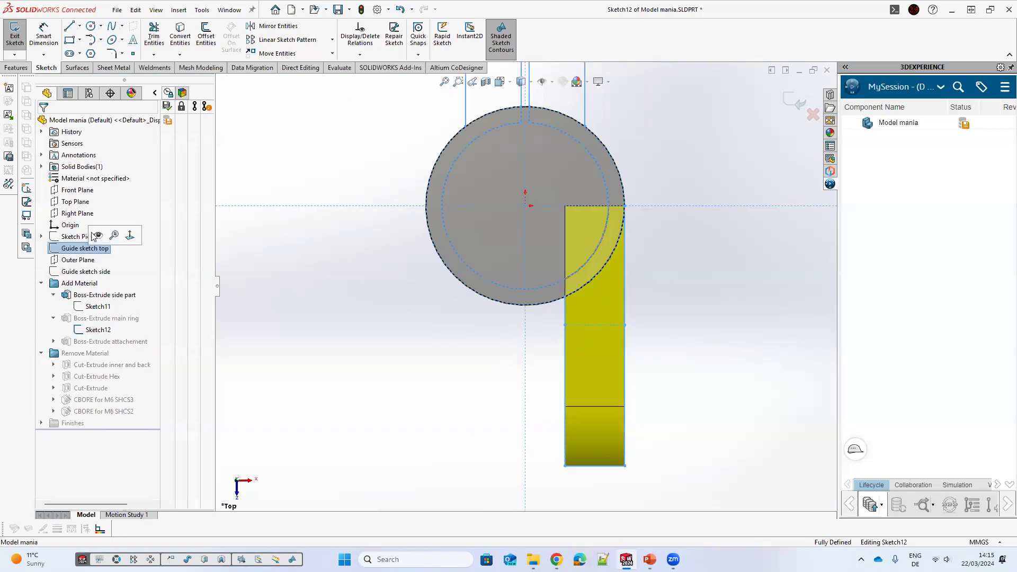
left_click(549, 125)
left_click(180, 30)
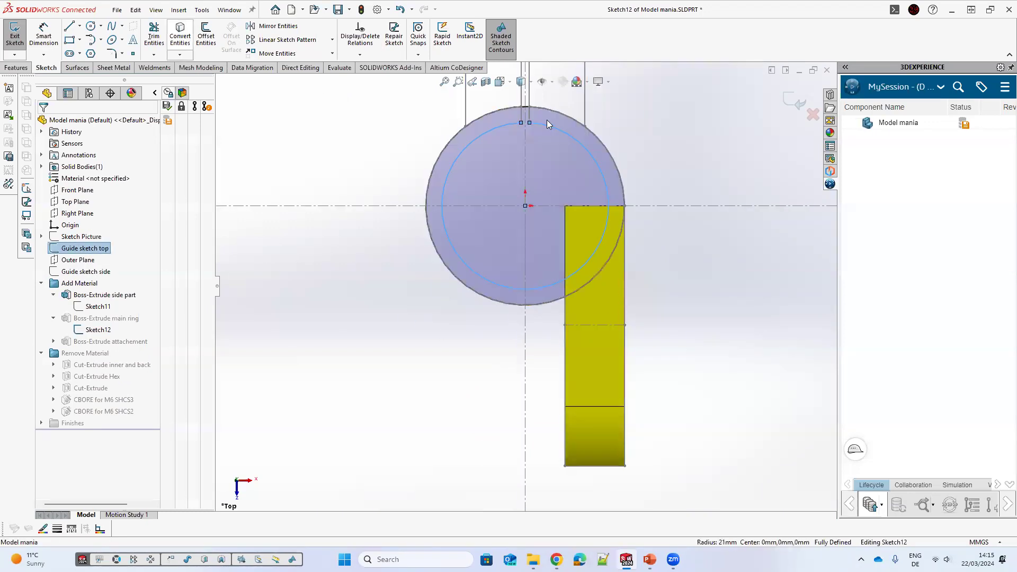
left_click(529, 123)
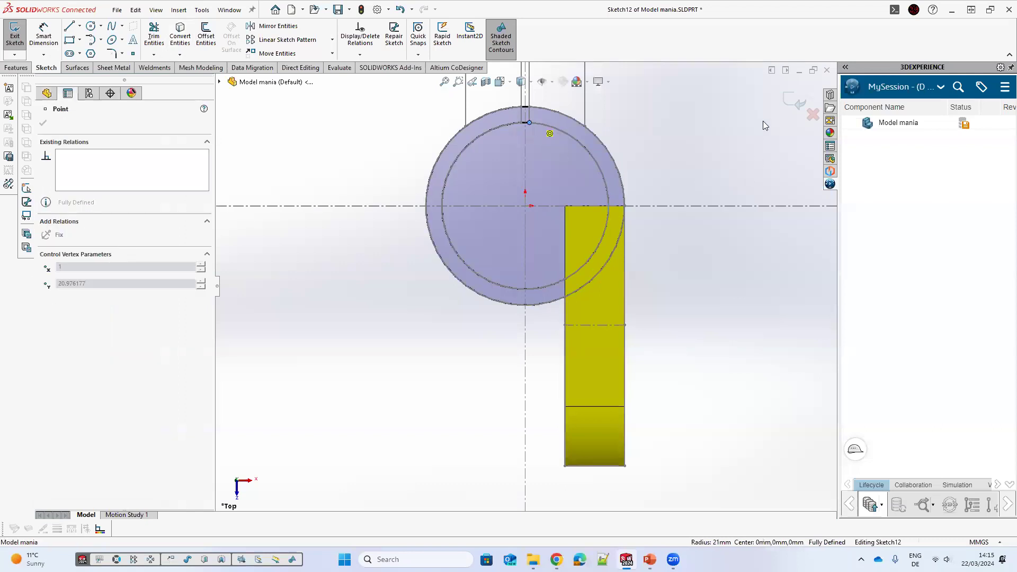
left_click(786, 103)
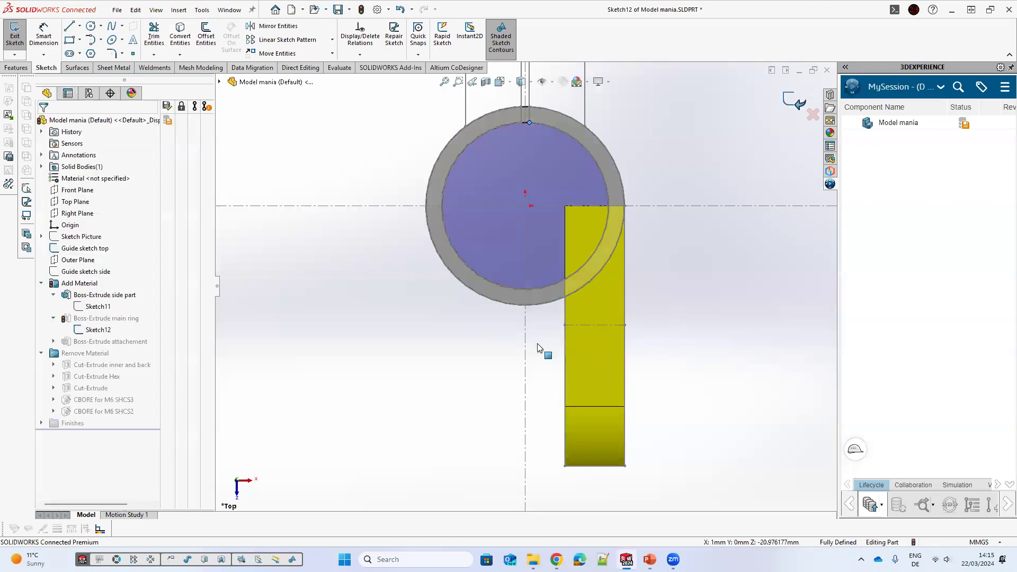
Step: Roll the feature tree back before Remove Material and orbit and zoom around the main ring extrusion to examine it
left_click_drag(152, 430, 154, 358)
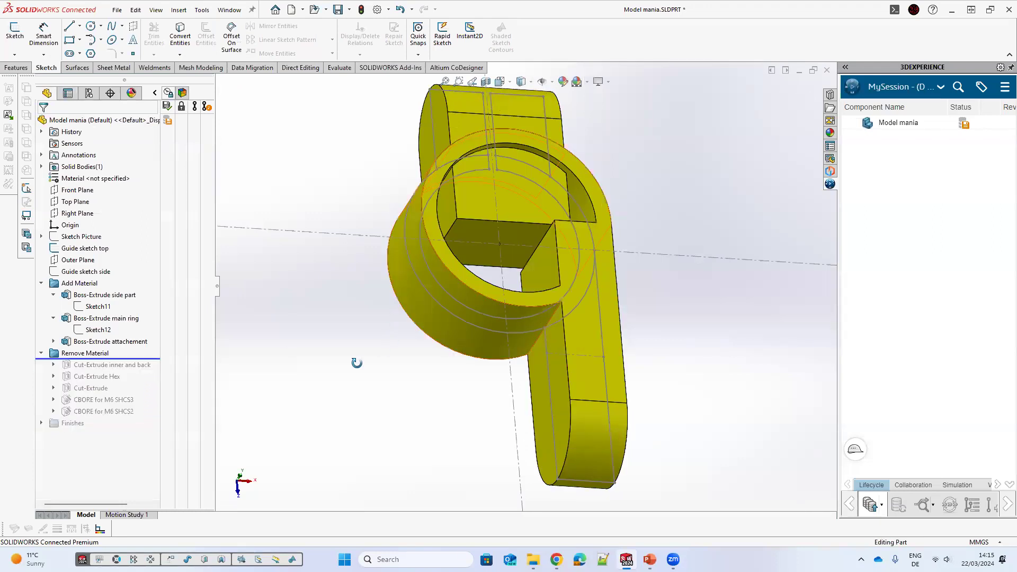
middle_click_drag(365, 256, 475, 168)
scroll(476, 169, "down", 3)
scroll(516, 171, "down", 2)
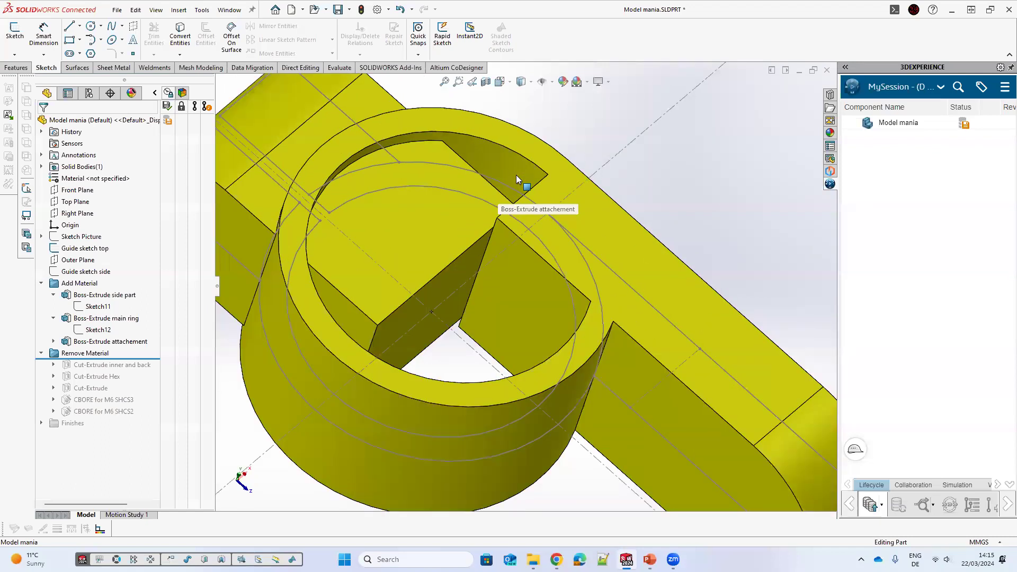
left_click(452, 295)
middle_click_drag(461, 349, 465, 285)
middle_click_drag(486, 237, 410, 243)
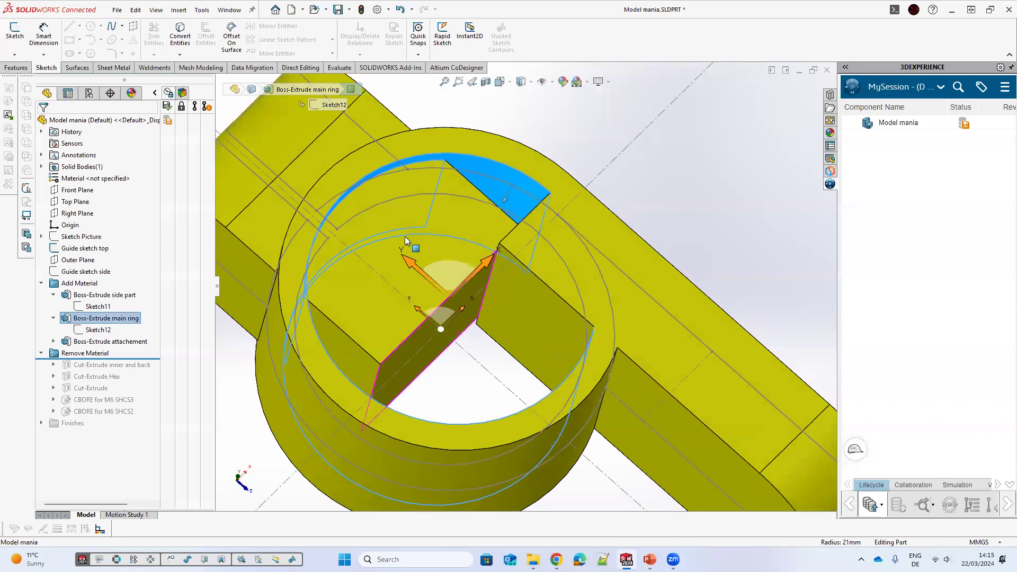
middle_click_drag(588, 225, 570, 153)
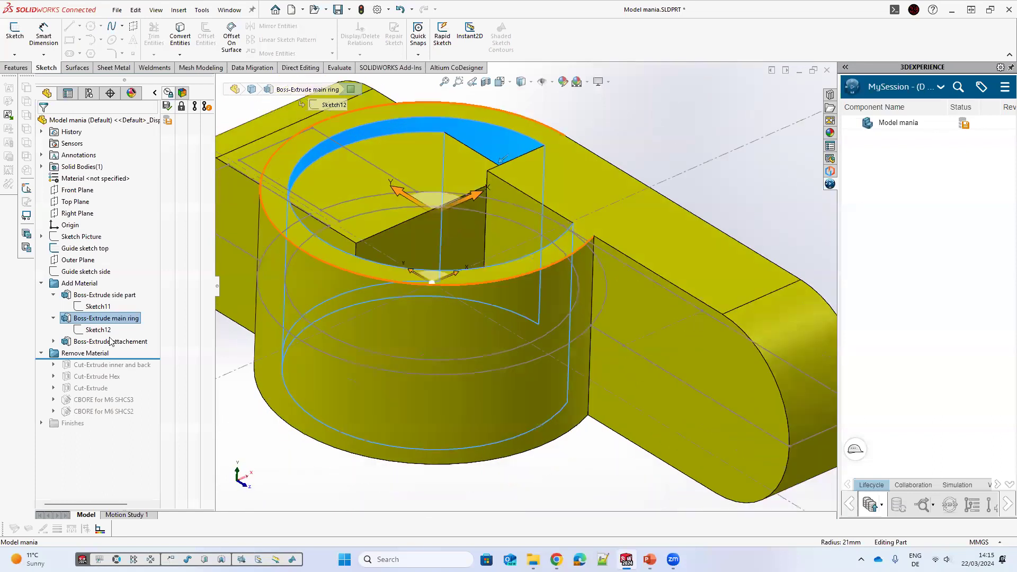
key("Escape")
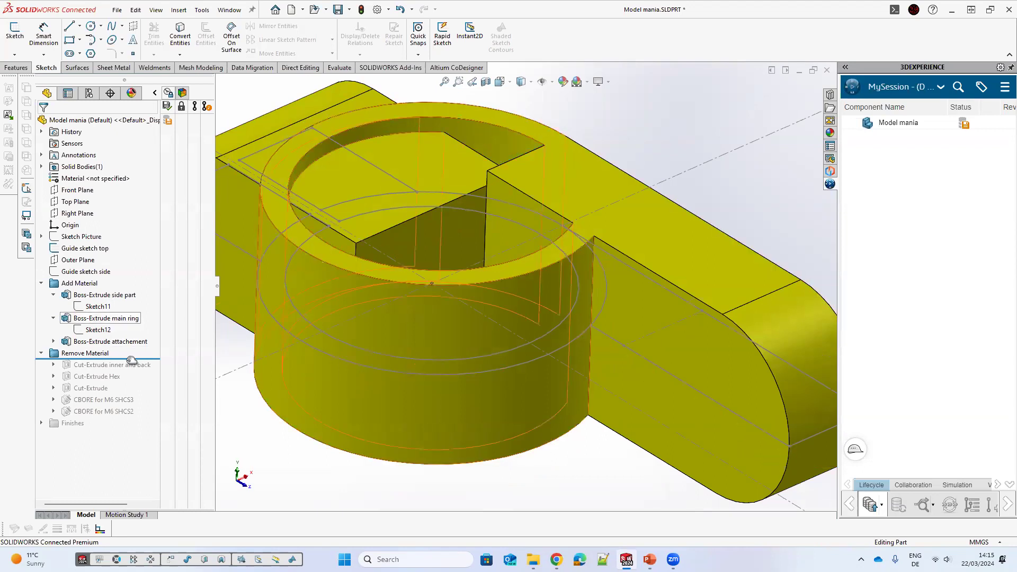
Step: Roll the feature tree forward to the end and zoom to fit the whole part
left_click(98, 330)
left_click_drag(129, 397, 126, 430)
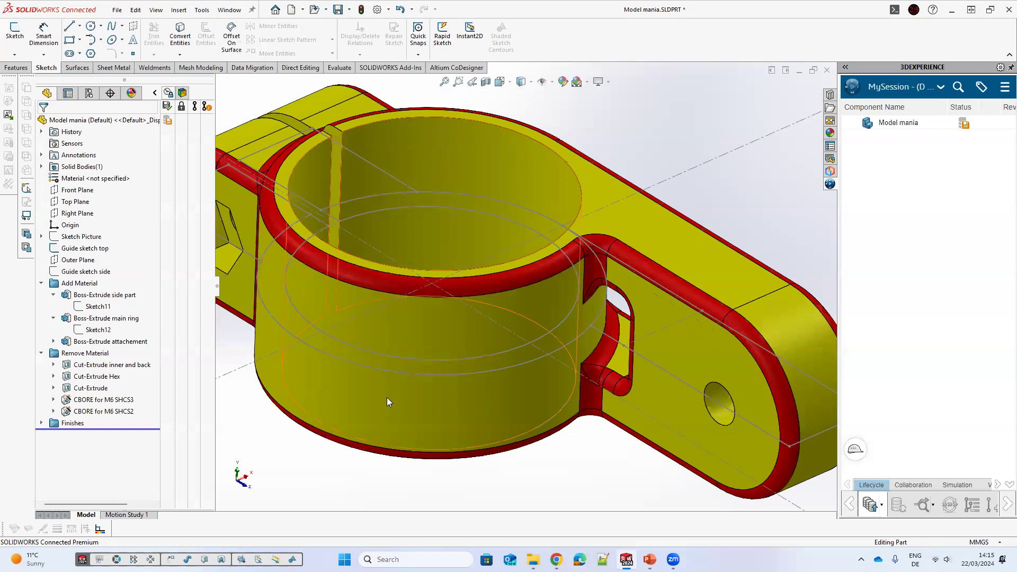
key("f")
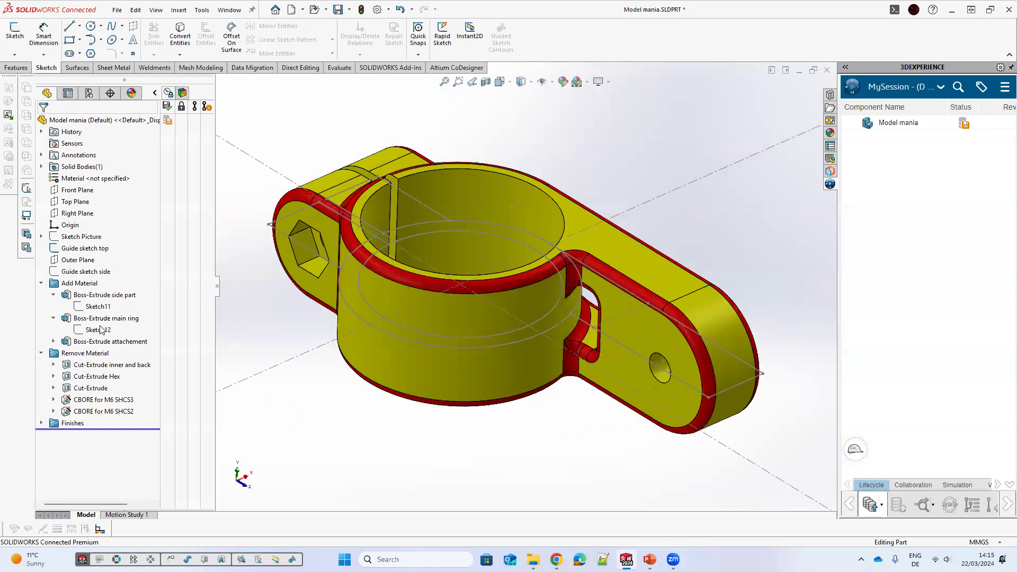
Step: Edit Sketch12, delete its converted 42 mm circle confirming the deletion, and exit the sketch
left_click(98, 329)
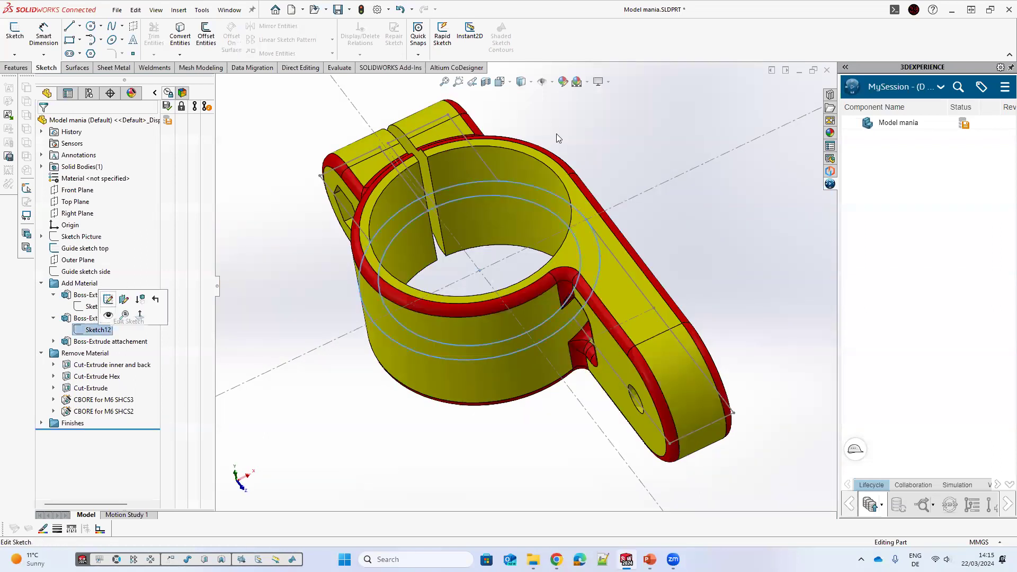
left_click(79, 296)
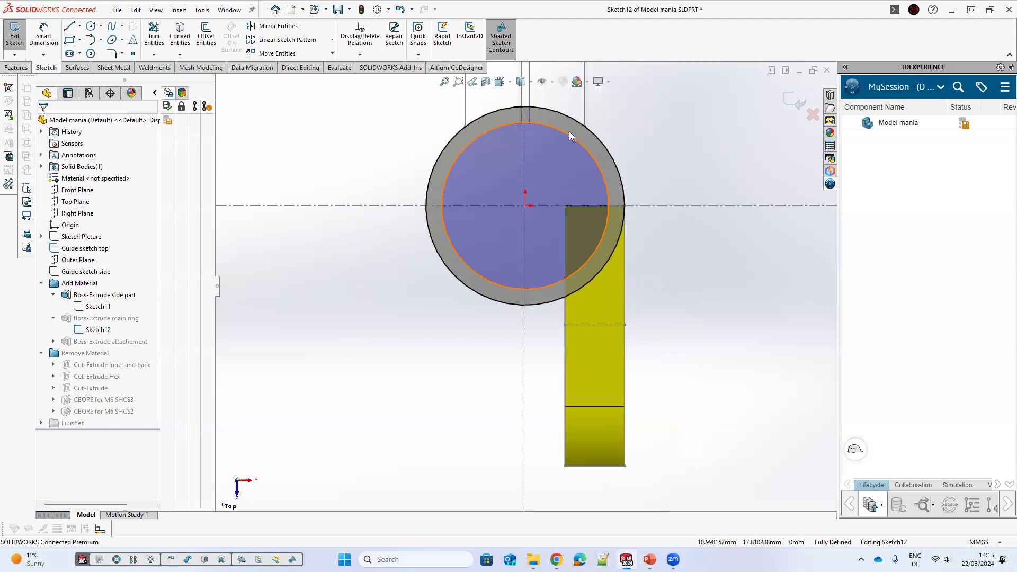
left_click(567, 134)
key("Delete")
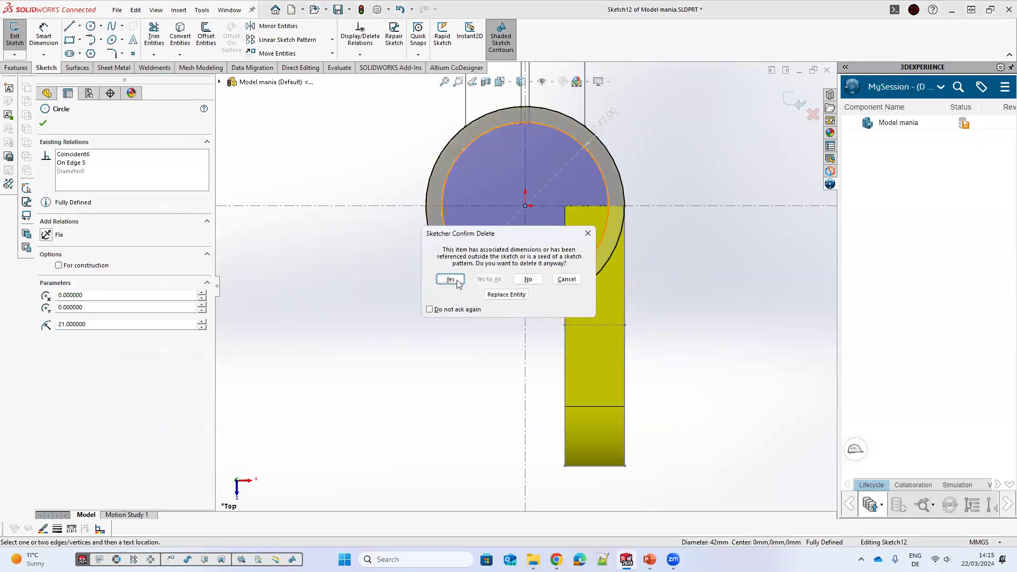
left_click(453, 279)
left_click(797, 100)
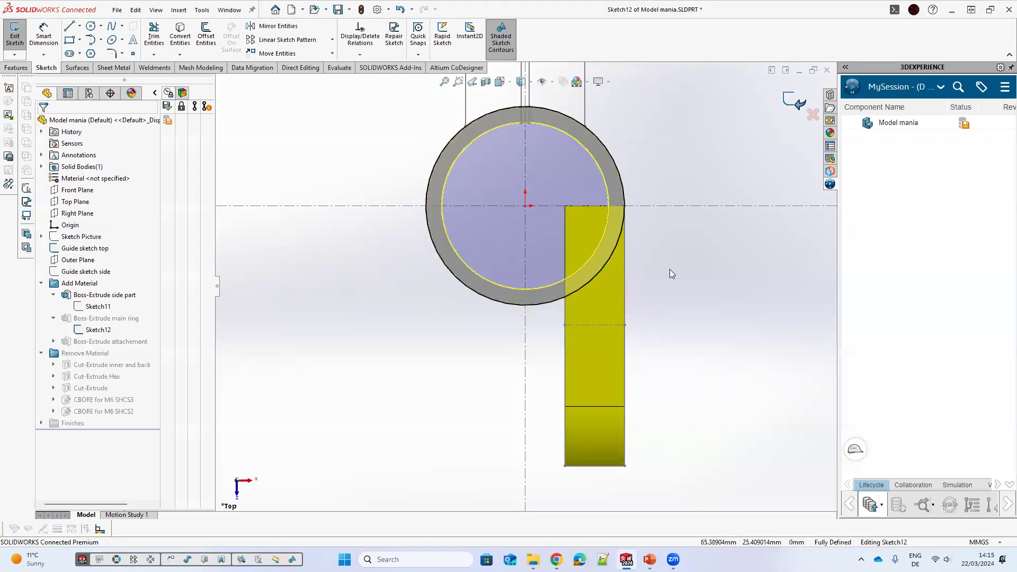
Step: Orbit around the rebuilt clamp part to check it
left_click(73, 249)
left_click(337, 335)
middle_click_drag(551, 358, 544, 356)
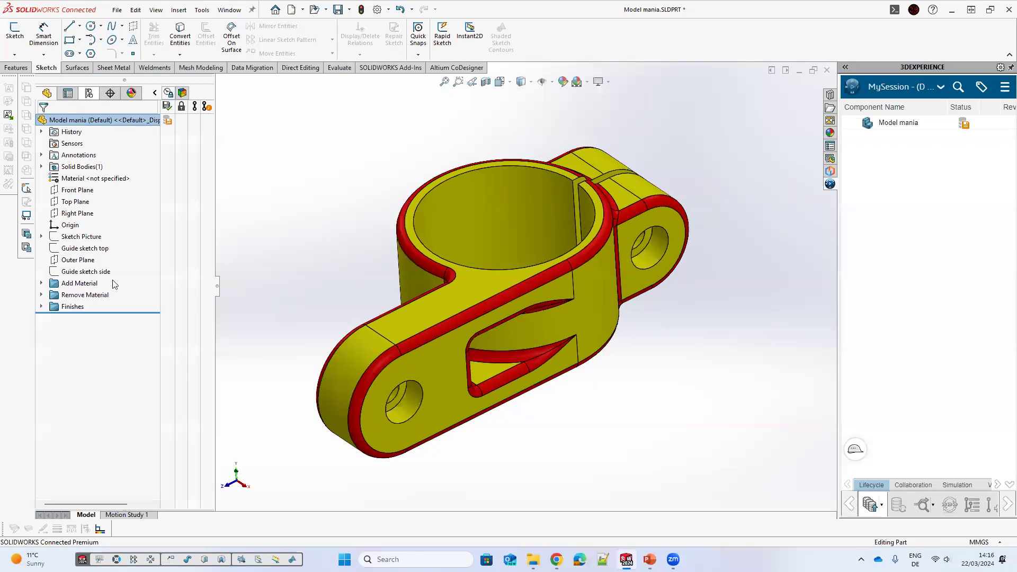
middle_click_drag(595, 275, 597, 268)
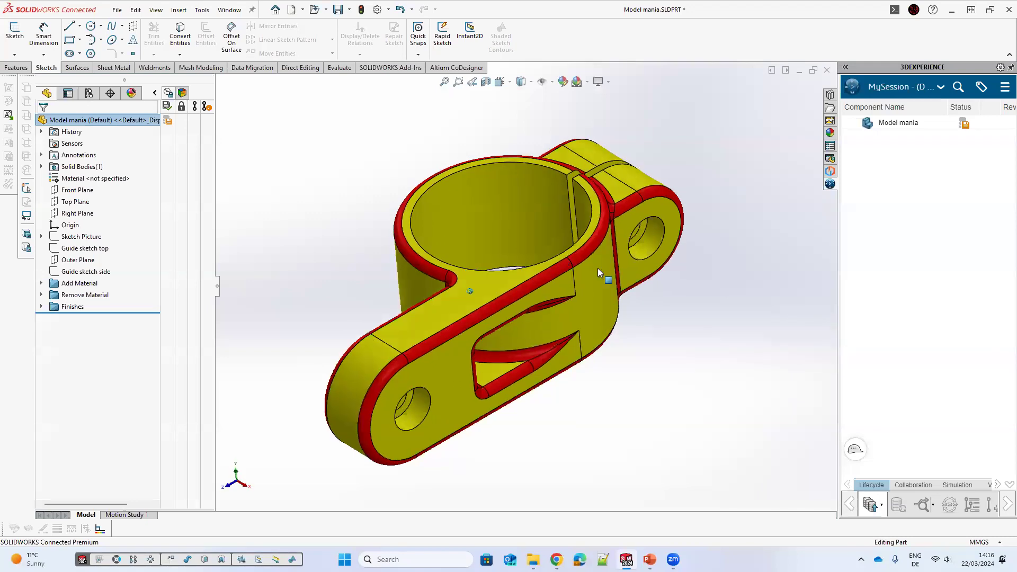
Step: Open the configuration manager and add a new configuration named 1
left_click(89, 93)
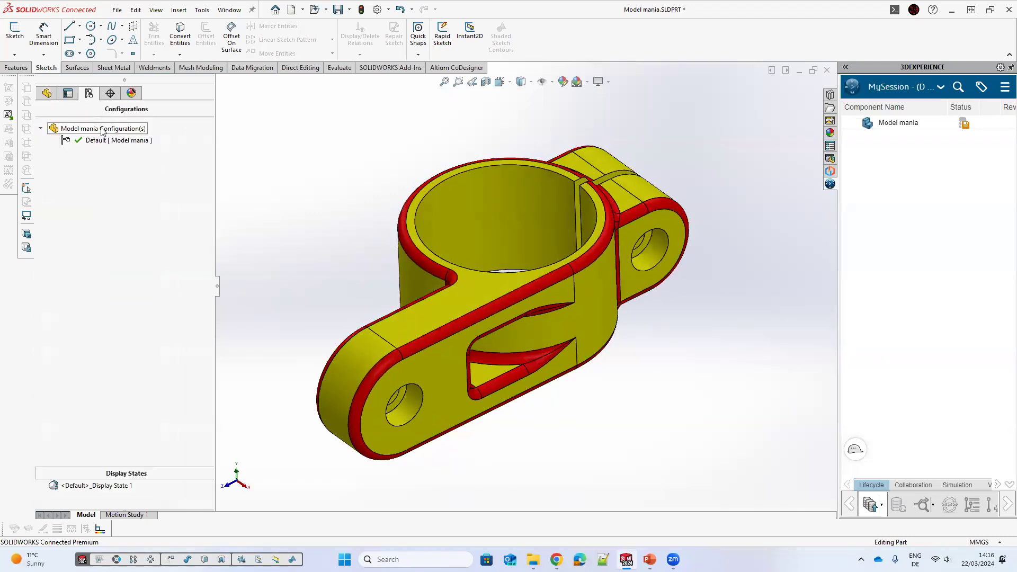
right_click(102, 131)
left_click(151, 149)
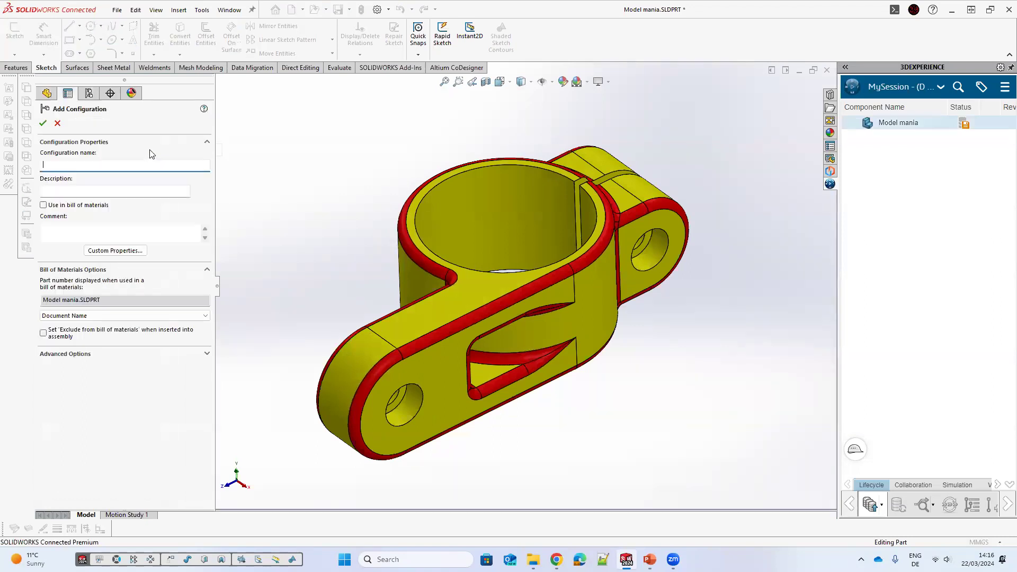
type("1")
left_click(43, 124)
Step: Add a second configuration named 2
right_click(68, 125)
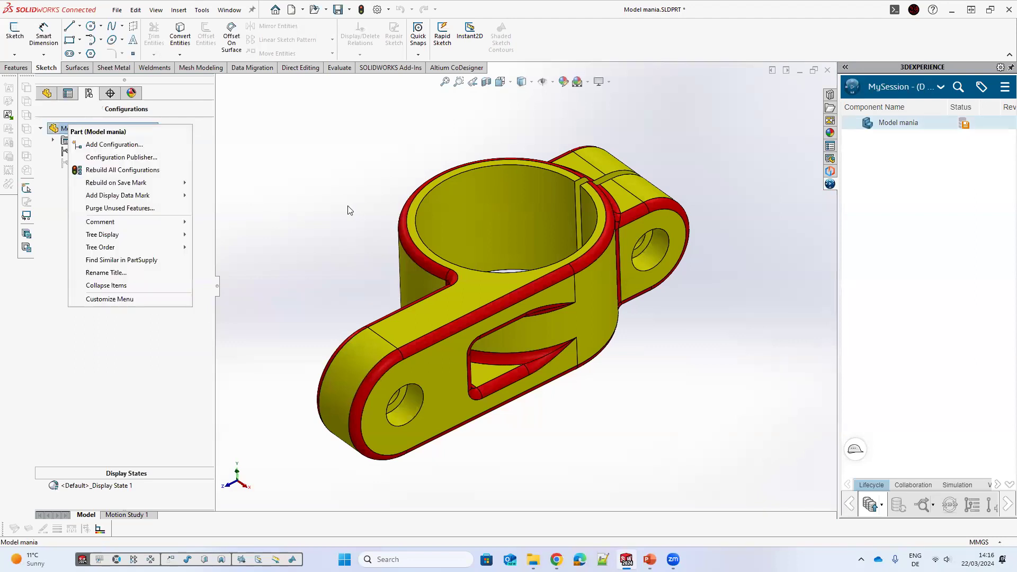
key("Return")
type("2")
left_click(47, 122)
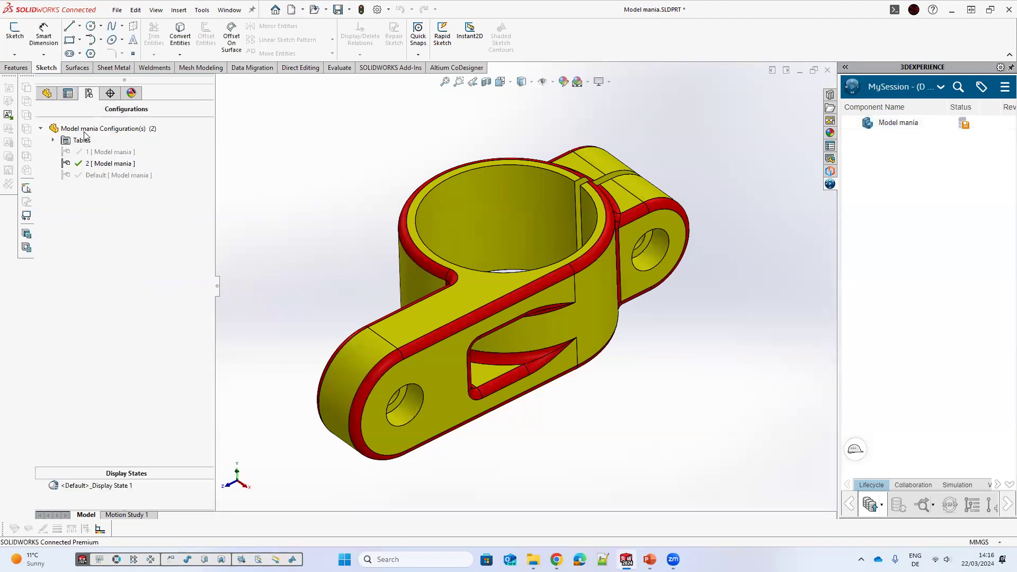
Step: Add a third configuration named 3
right_click(80, 128)
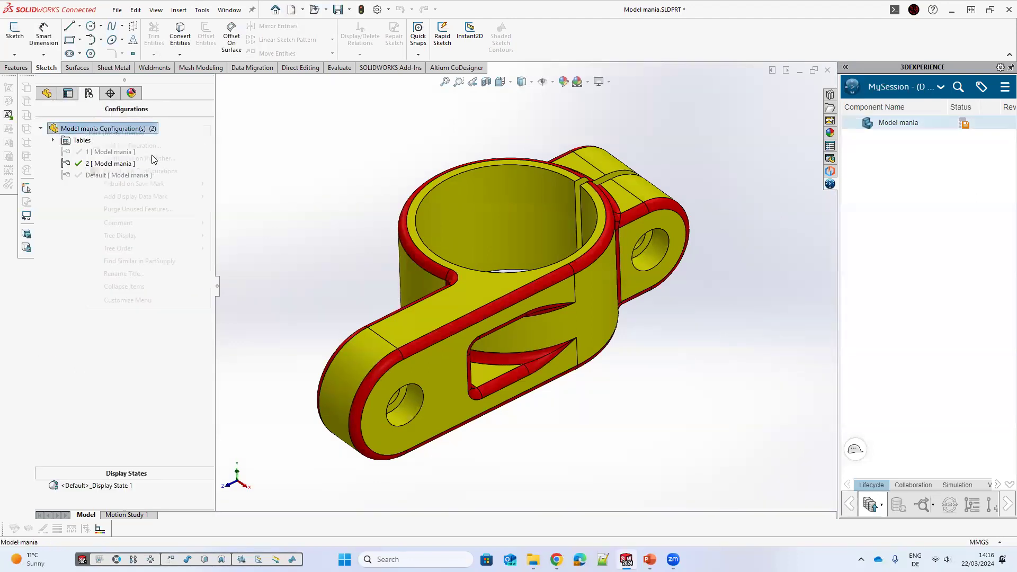
left_click(106, 145)
type("3")
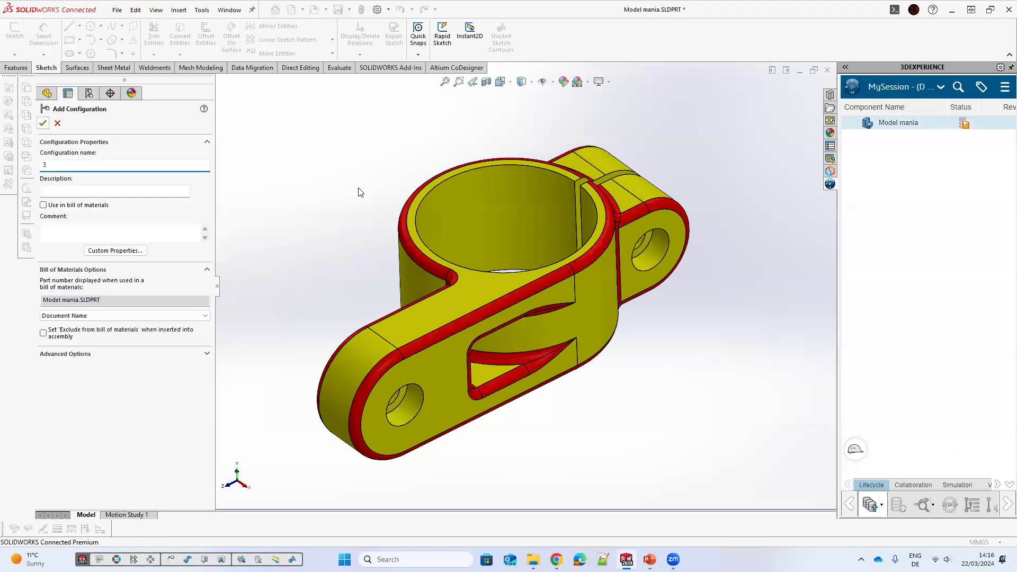
key("Return")
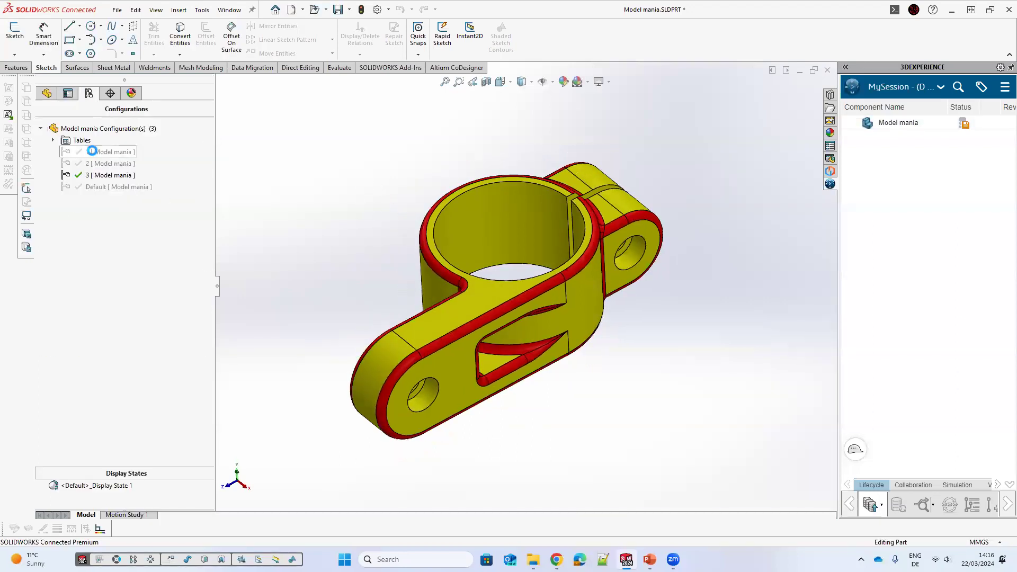
Step: Activate configuration 1 and return to the feature tree
left_click(95, 153)
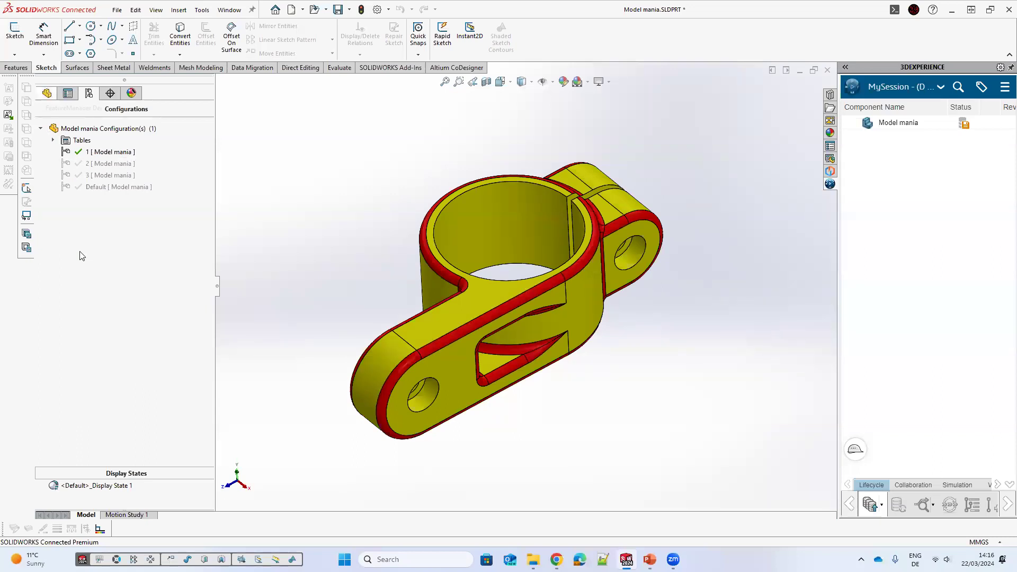
left_click(46, 93)
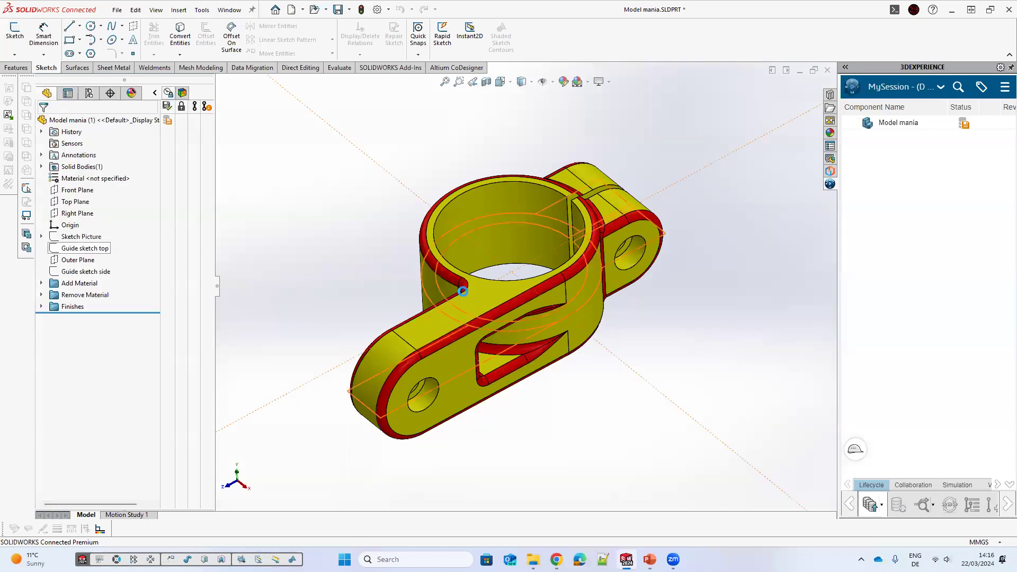
Step: Edit Guide sketch top and set its overall length dimension to 60 mm for this configuration only
left_click(85, 247)
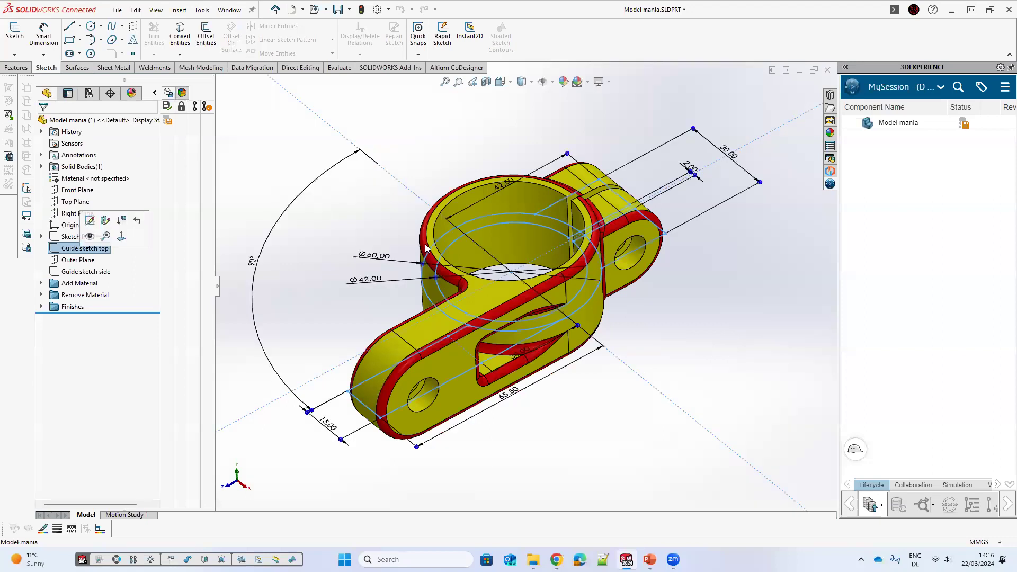
scroll(485, 196, "down", 3)
scroll(485, 196, "down", 4)
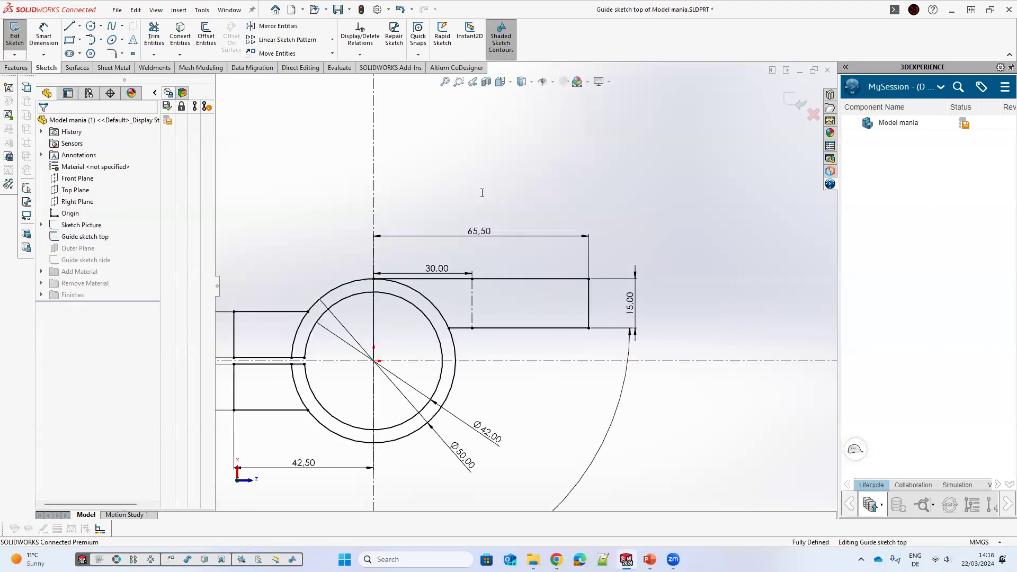
left_click_drag(487, 233, 519, 204)
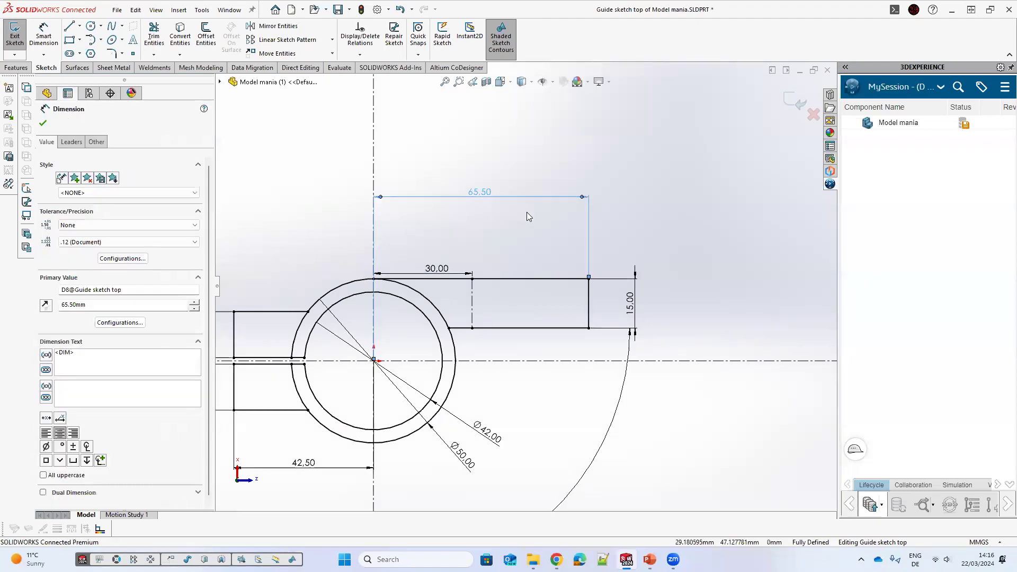
double_click(491, 195)
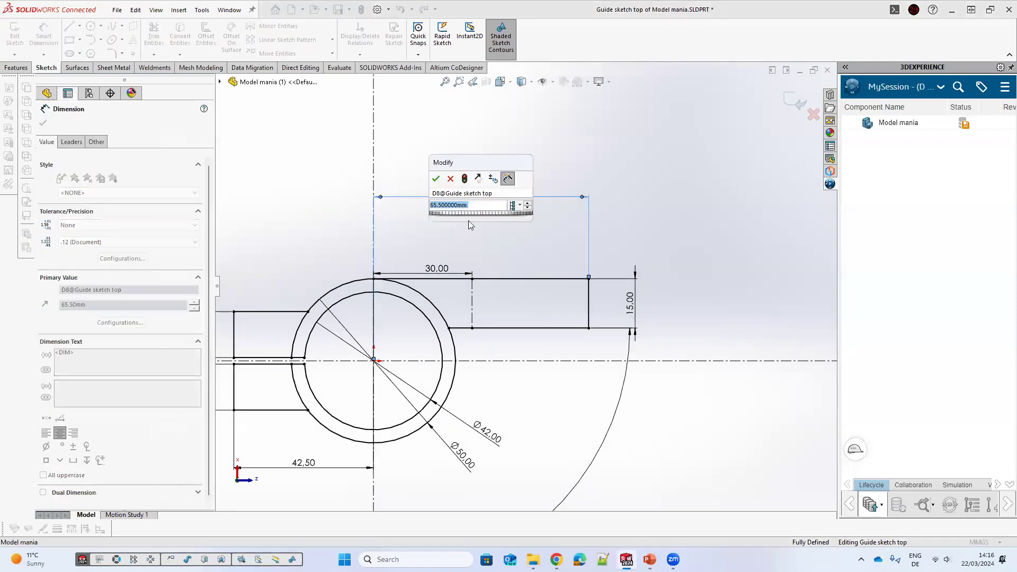
left_click(520, 205)
left_click(555, 220)
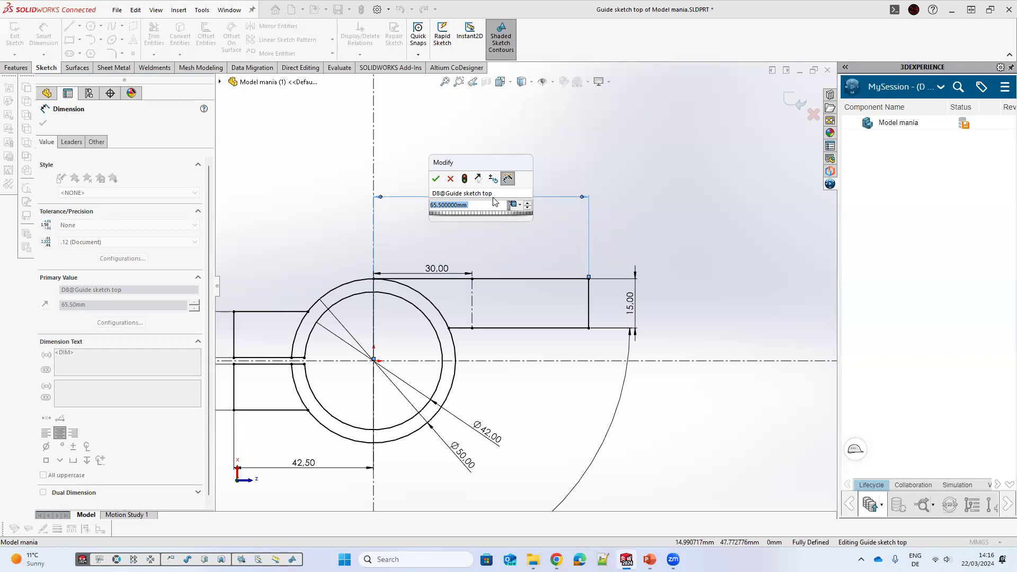
type("60")
key("Return")
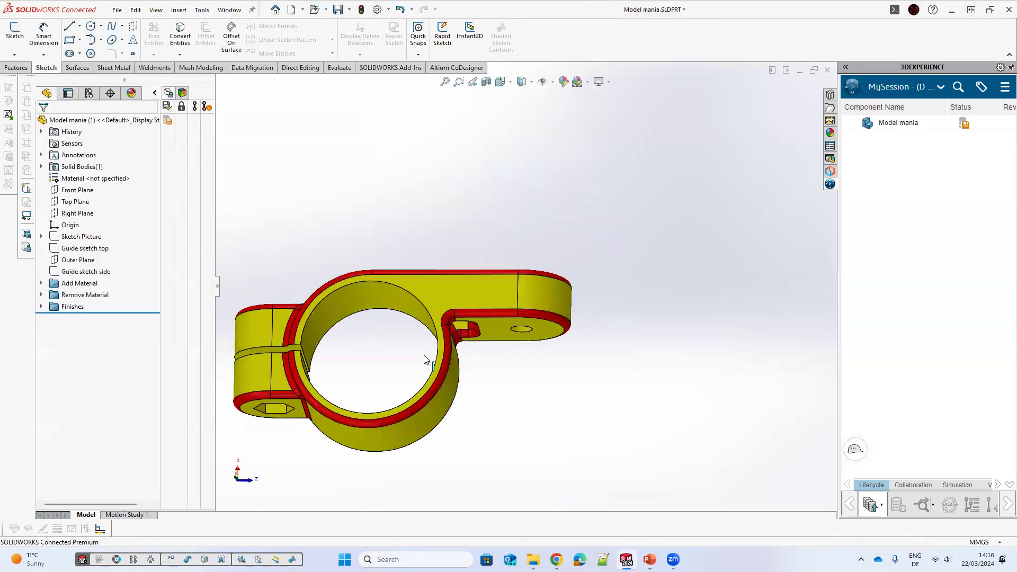
Step: Switch to the configuration manager and activate configuration 2
middle_click_drag(290, 154, 325, 211)
middle_click_drag(99, 80, 111, 162)
double_click(103, 161)
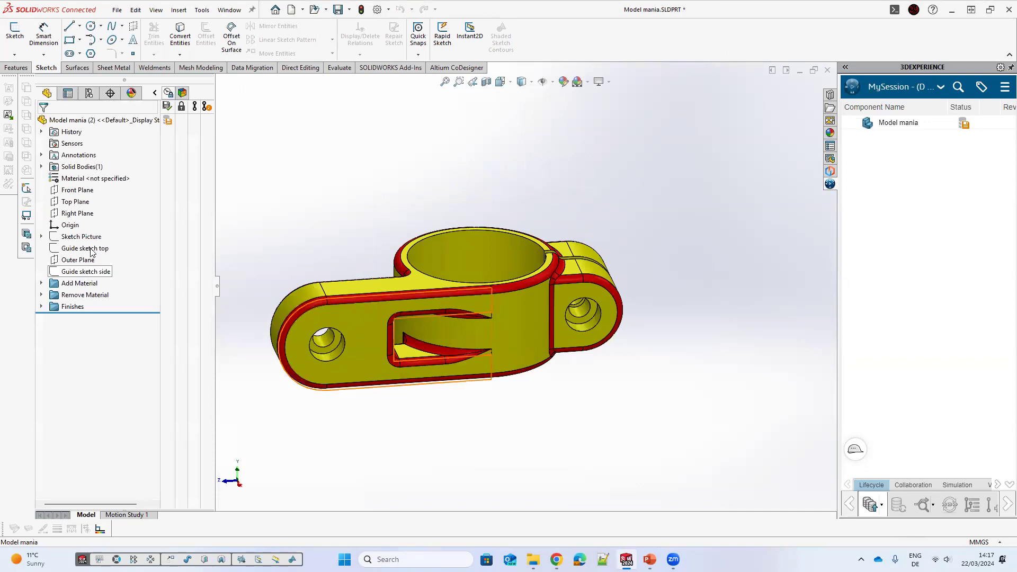
Step: Edit Guide sketch side and set its overall height dimension to 40 mm for this configuration
left_click(86, 271)
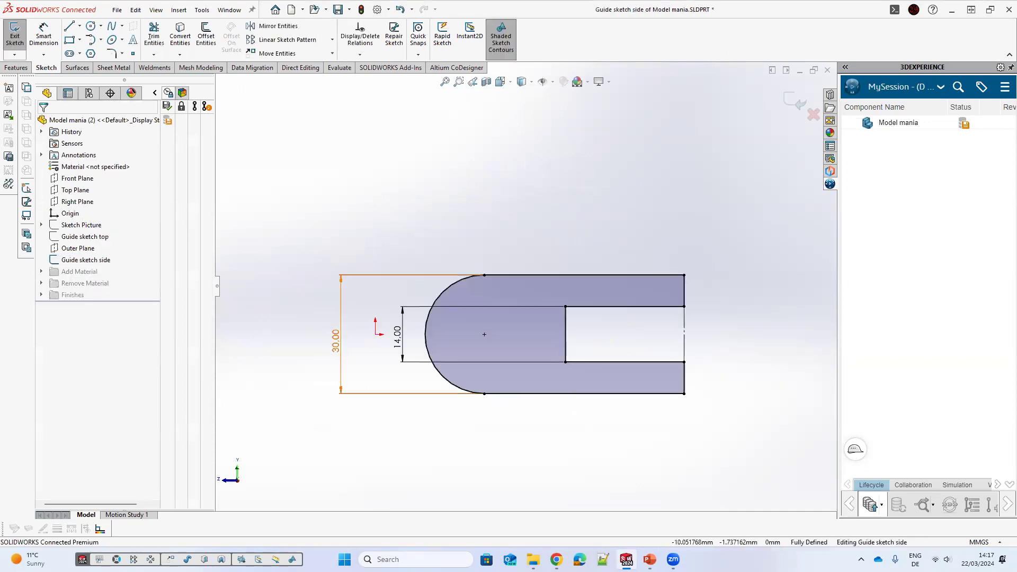
left_click(320, 354)
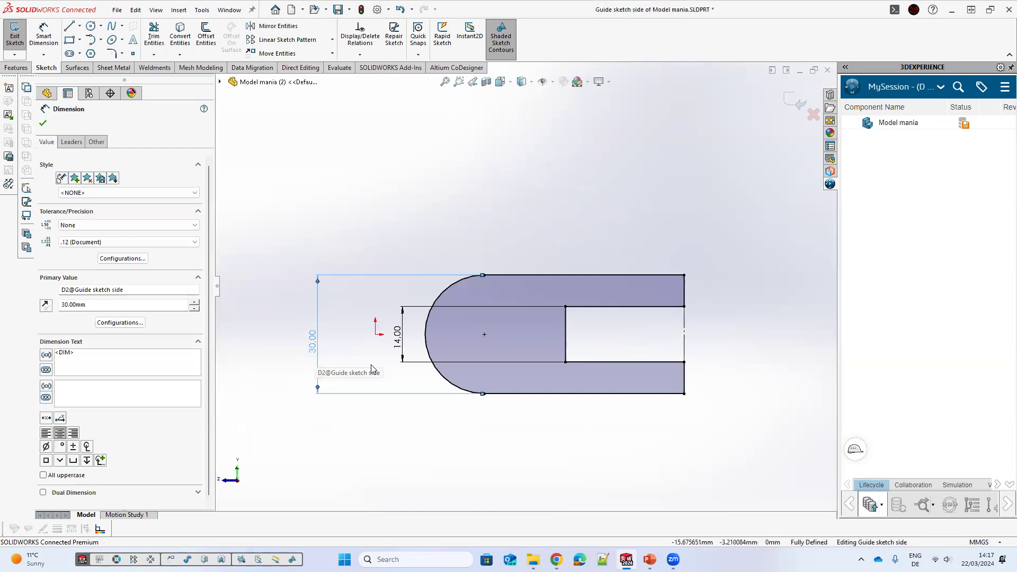
double_click(313, 343)
left_click(351, 361)
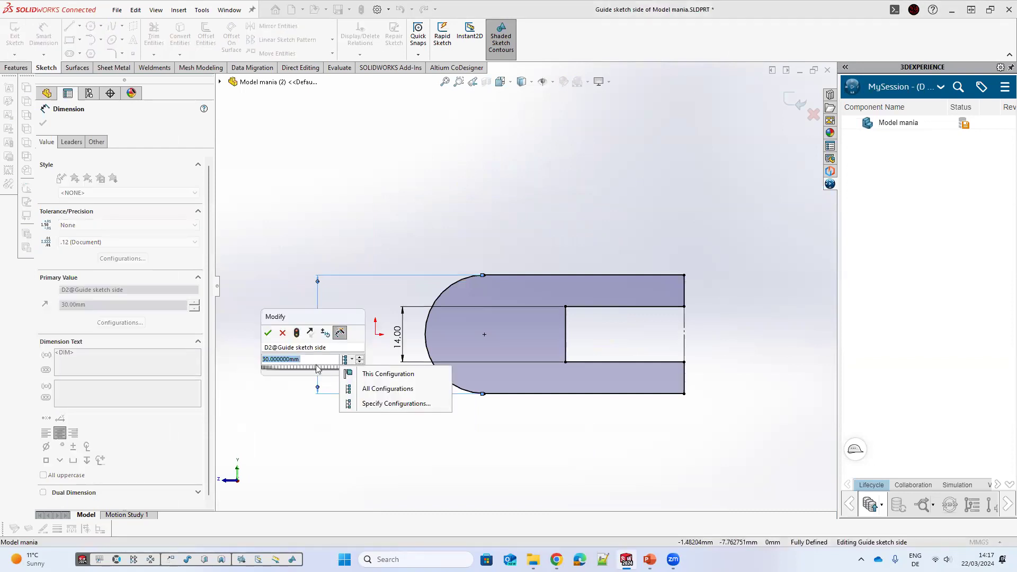
type("40")
left_click(272, 331)
key("Return")
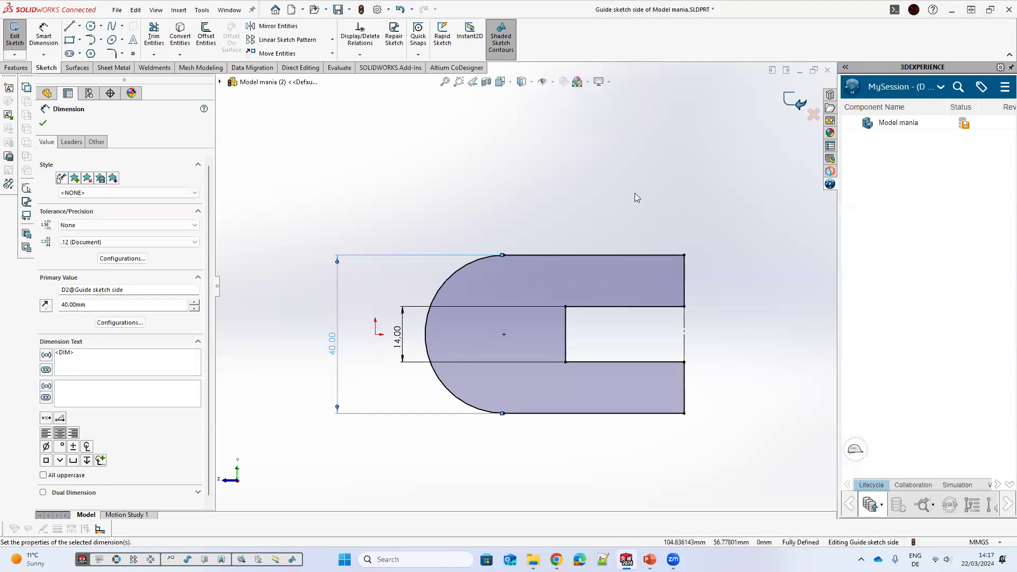
Step: Rebuild the part and orbit and zoom around configuration 2 to inspect it
key("ctrl+b")
middle_click_drag(550, 244, 539, 293)
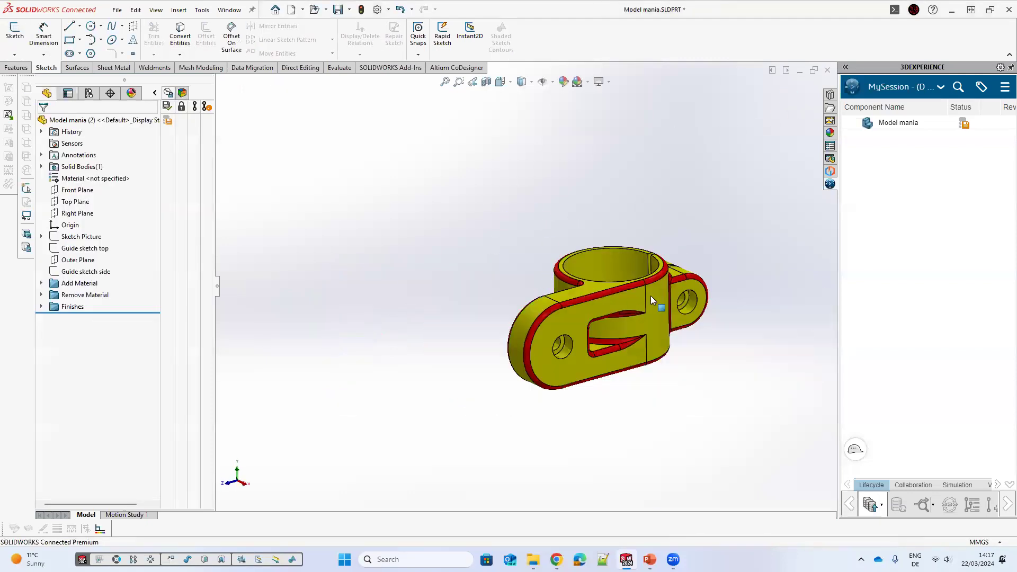
middle_click_drag(633, 297, 609, 299)
scroll(609, 299, "down", 2)
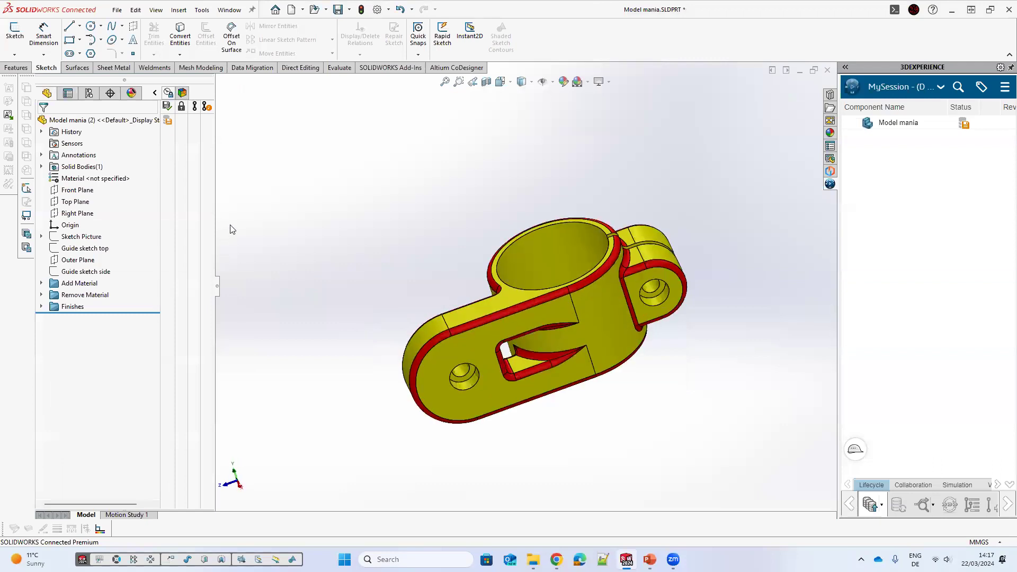
Step: Switch between configurations 1 and 2 in the configuration manager to compare them
left_click(99, 94)
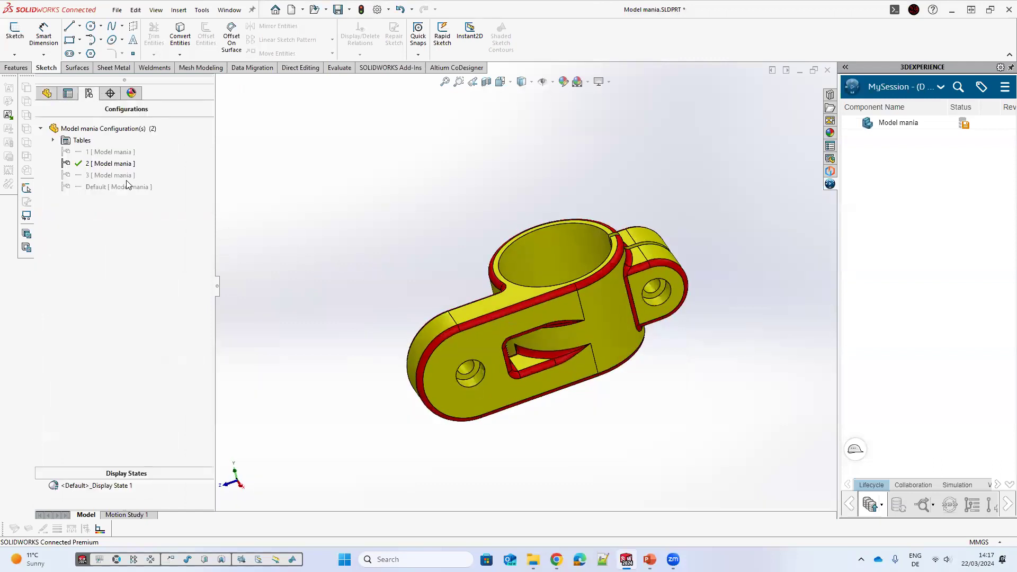
left_click(111, 151)
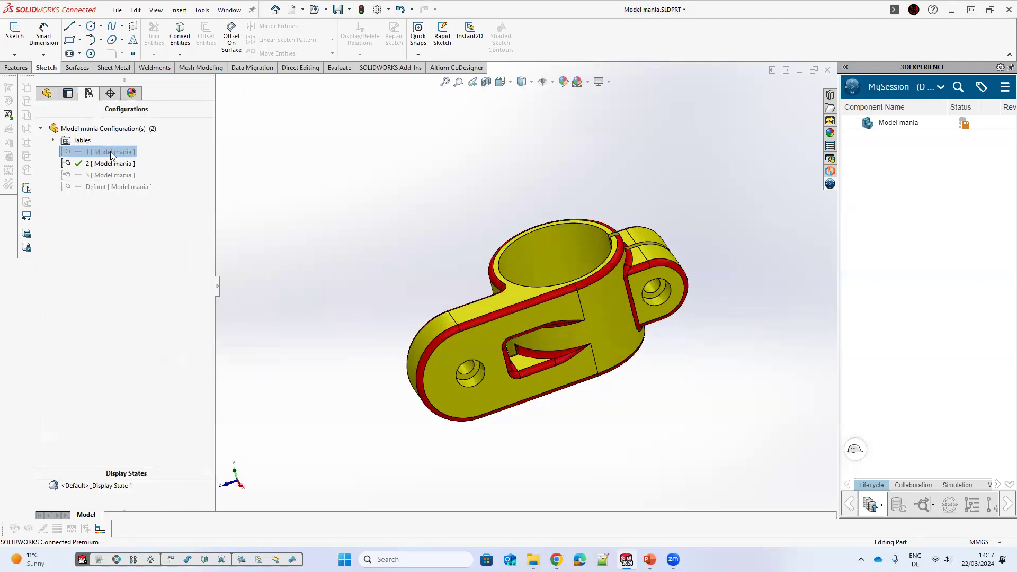
double_click(109, 153)
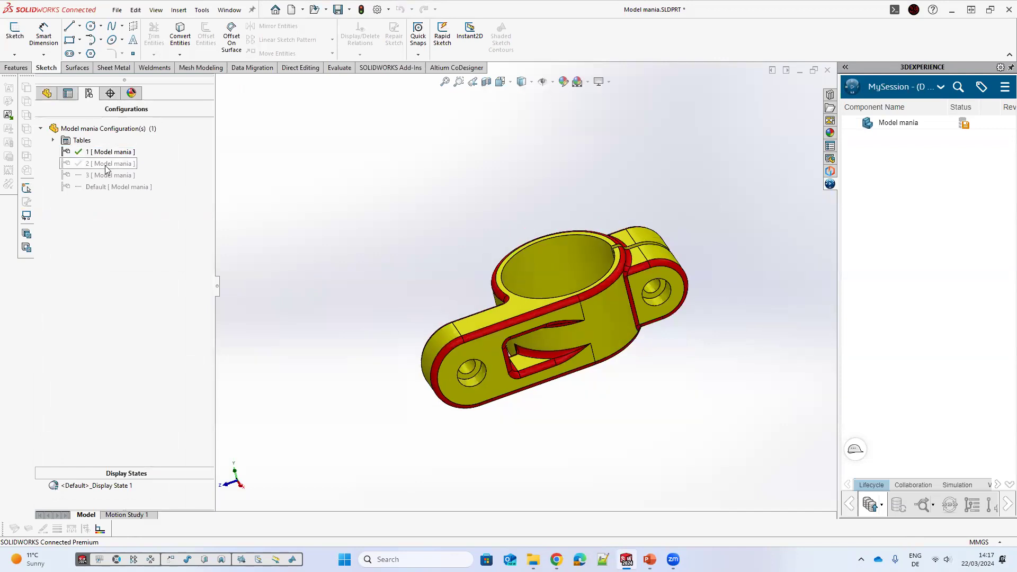
left_click(107, 164)
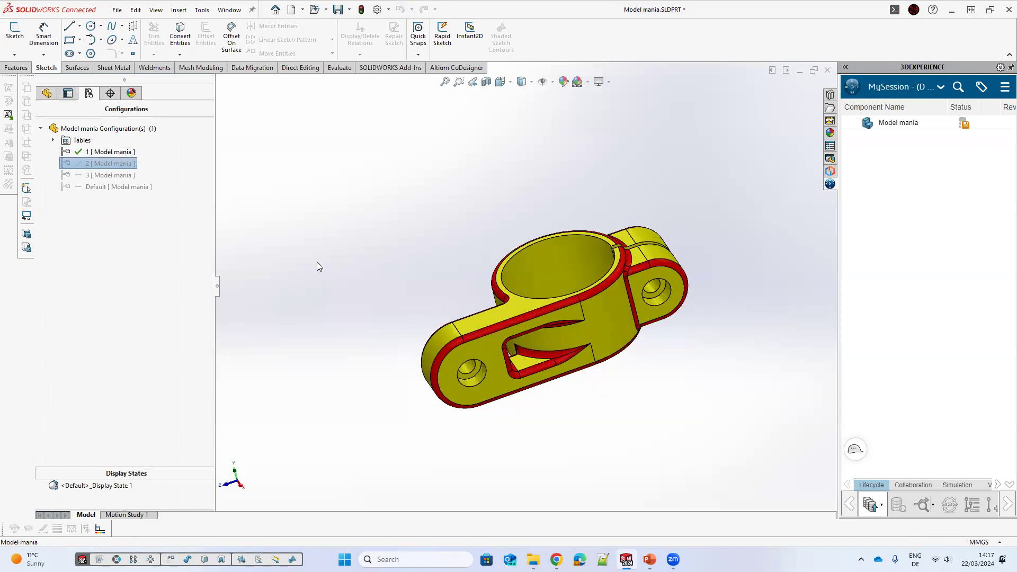
double_click(99, 164)
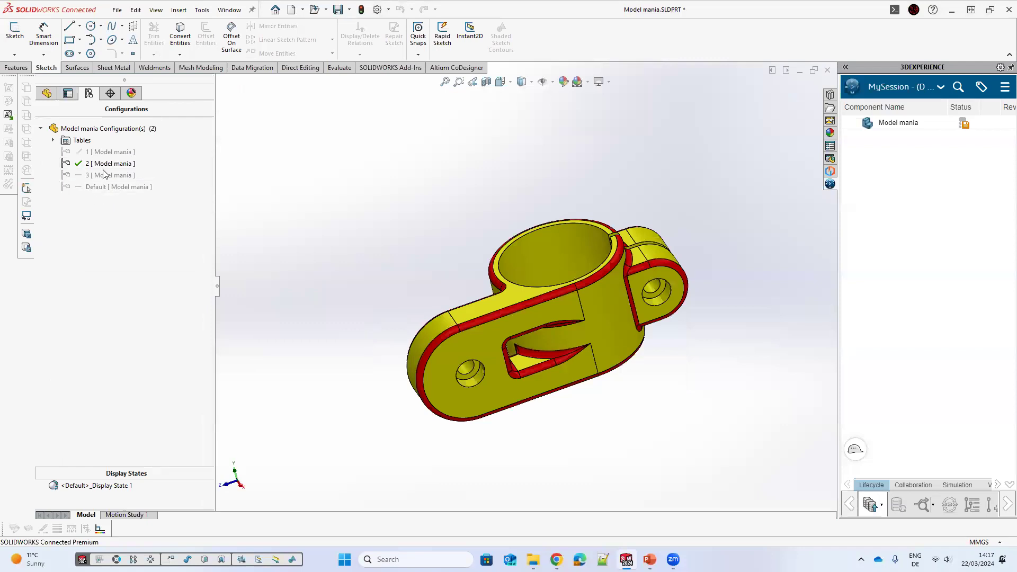
Step: Activate configuration 3, then edit Guide sketch top and set the arm's angle dimension to 60°
left_click(108, 175)
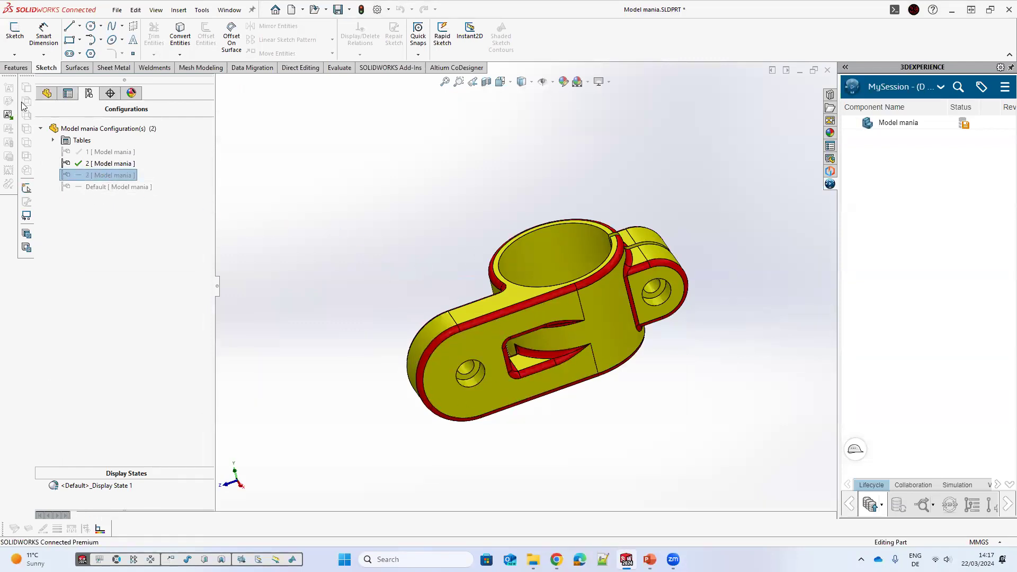
left_click(47, 94)
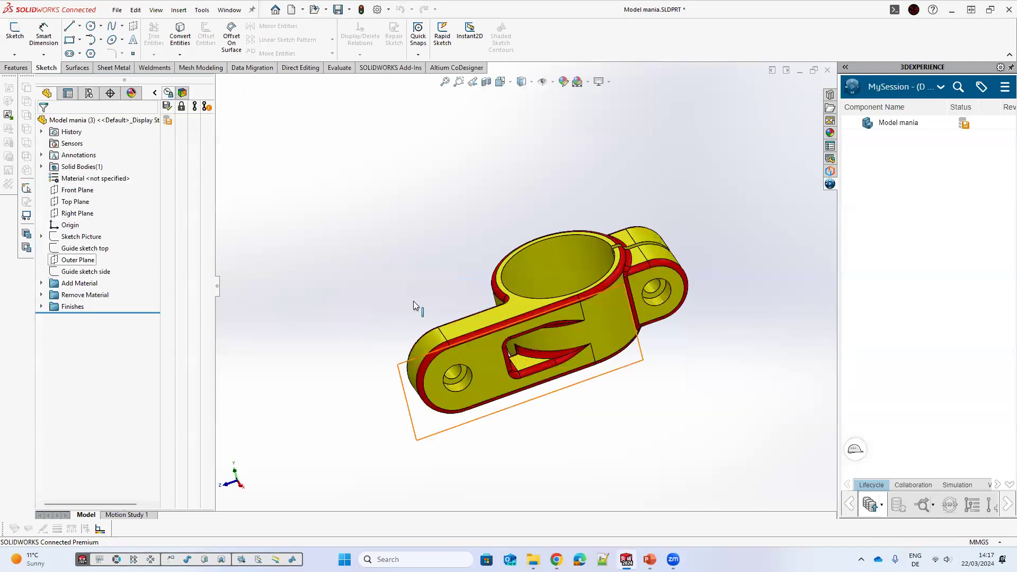
left_click(416, 405)
double_click(413, 399)
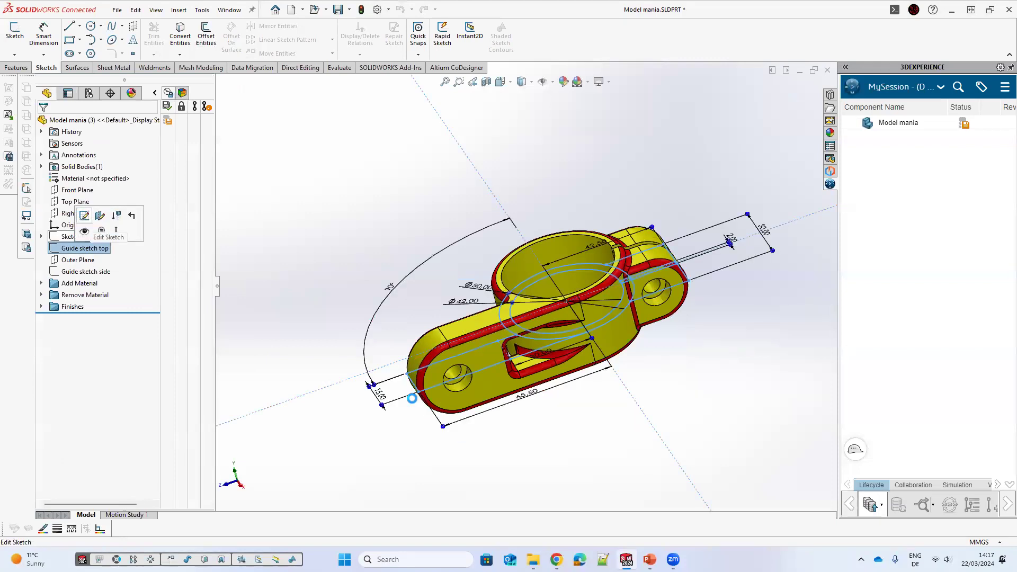
double_click(433, 371)
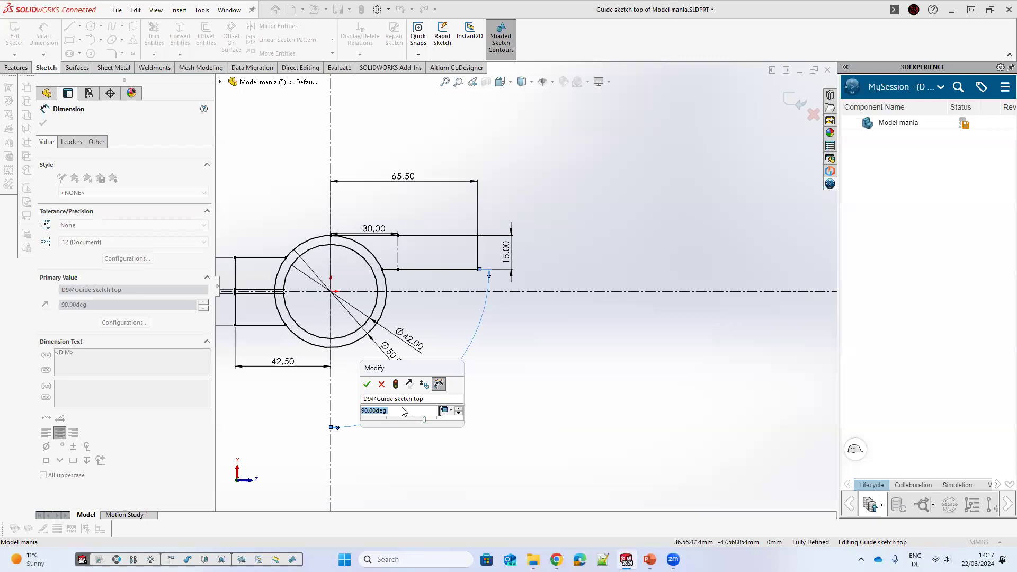
type("60")
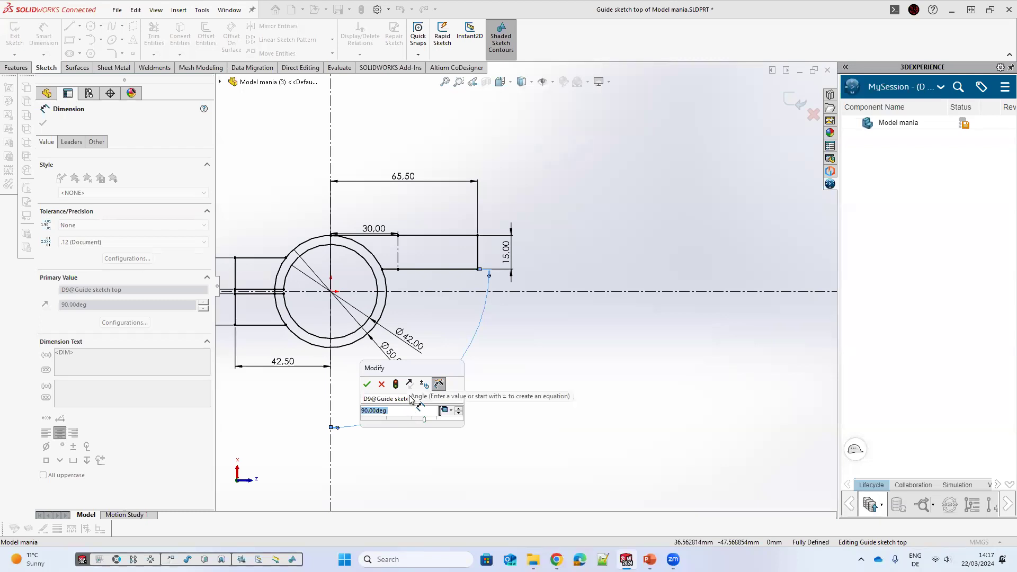
key("Return")
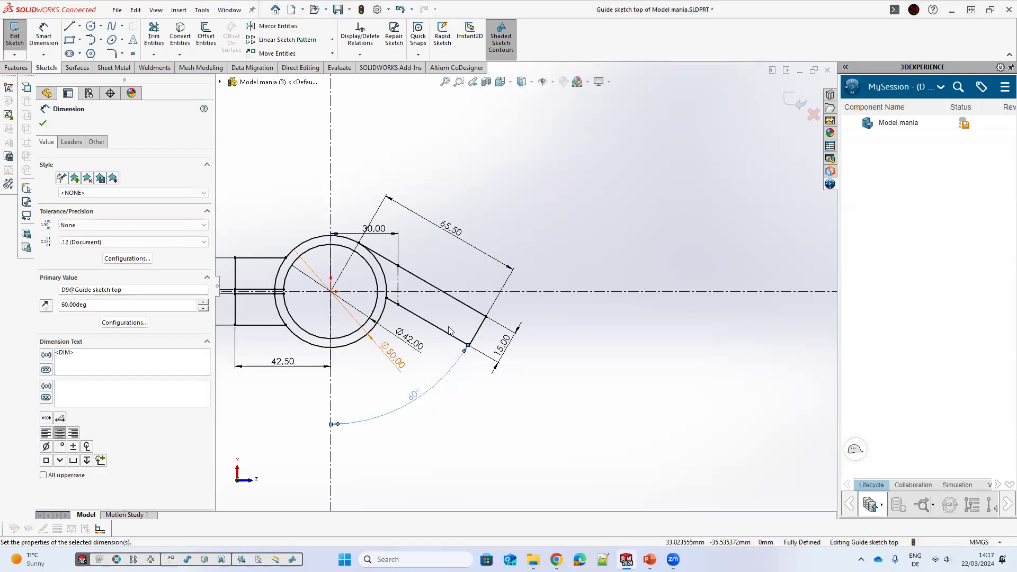
Step: Set the arm's length dimension in Guide sketch top to 75 mm and rebuild the part
double_click(451, 228)
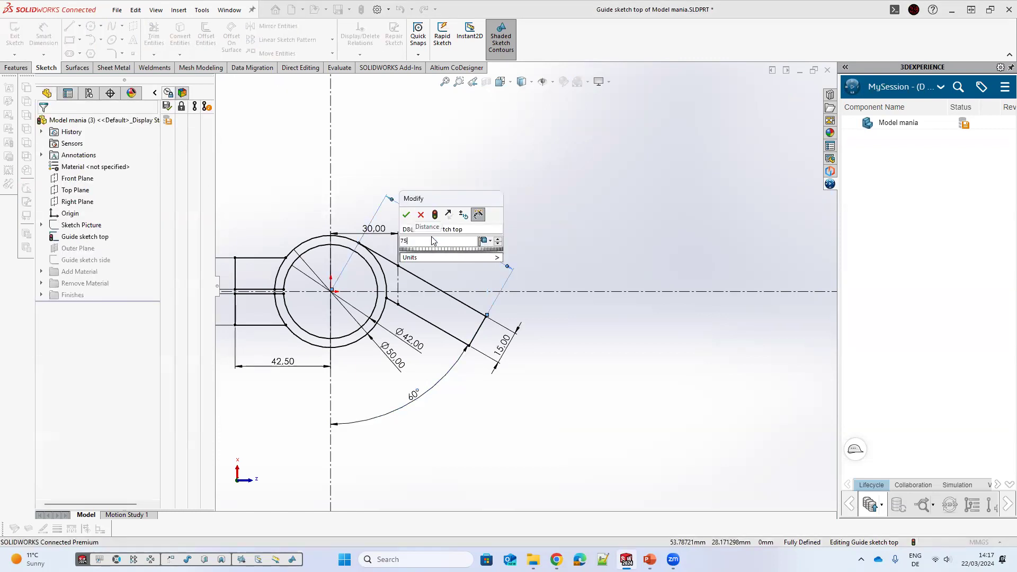
key("Return")
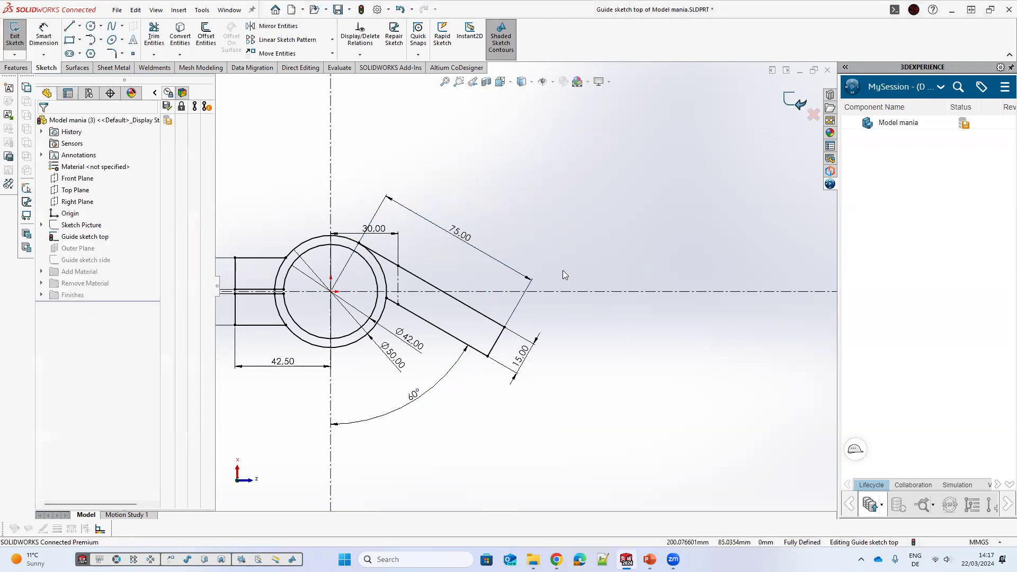
key("ctrl+b")
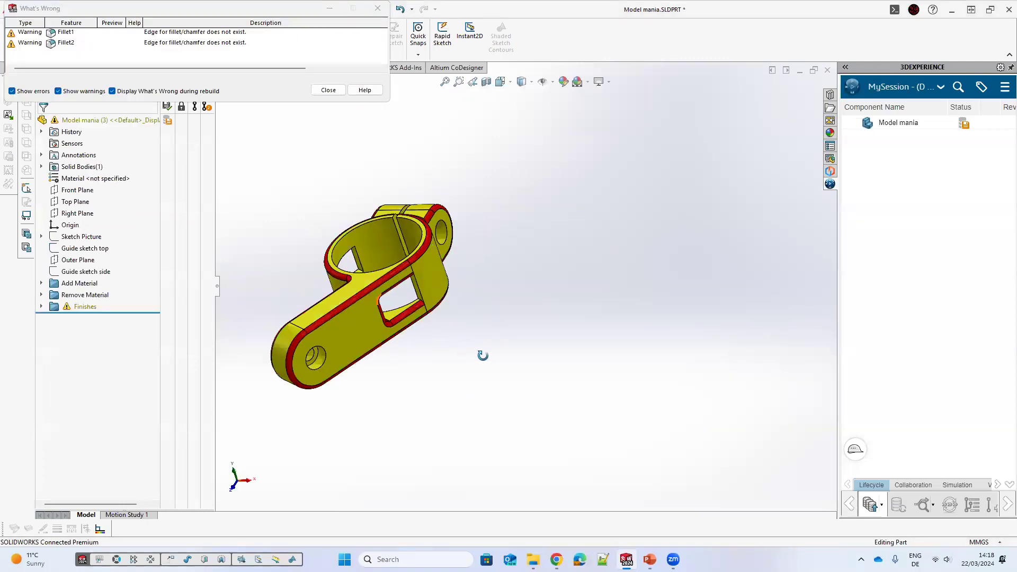
Step: Roll the feature tree back to before the Finishes folder and zoom and orbit around the part to inspect it
scroll(365, 289, "down", 3)
middle_click_drag(44, 312, 141, 294)
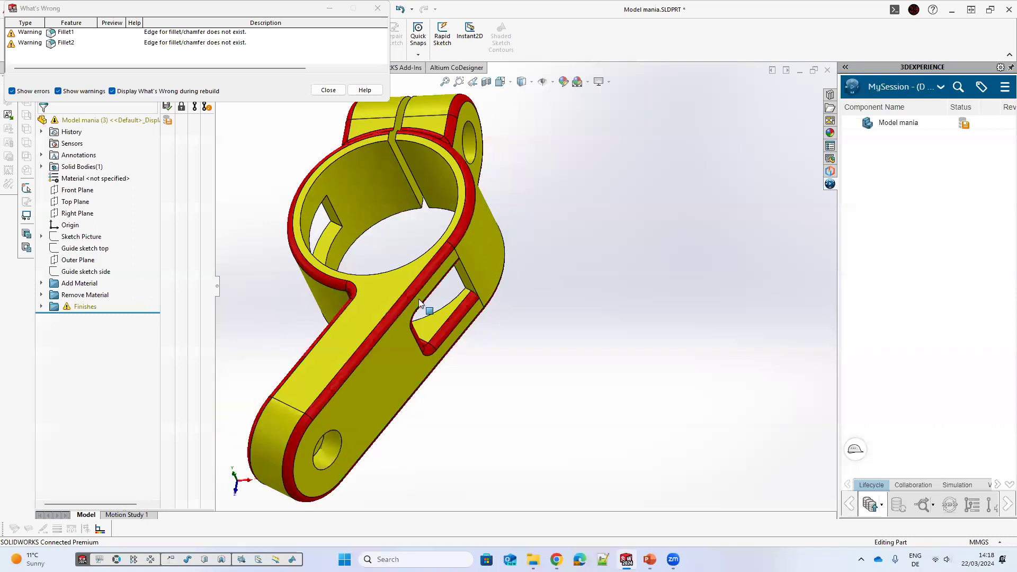
middle_click_drag(408, 327, 311, 314)
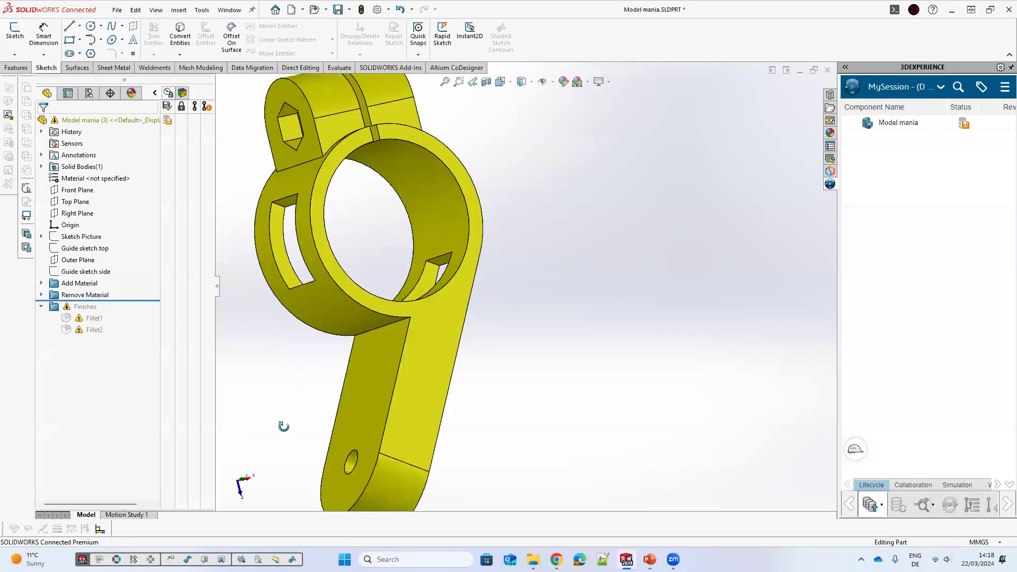
middle_click_drag(283, 427, 260, 317)
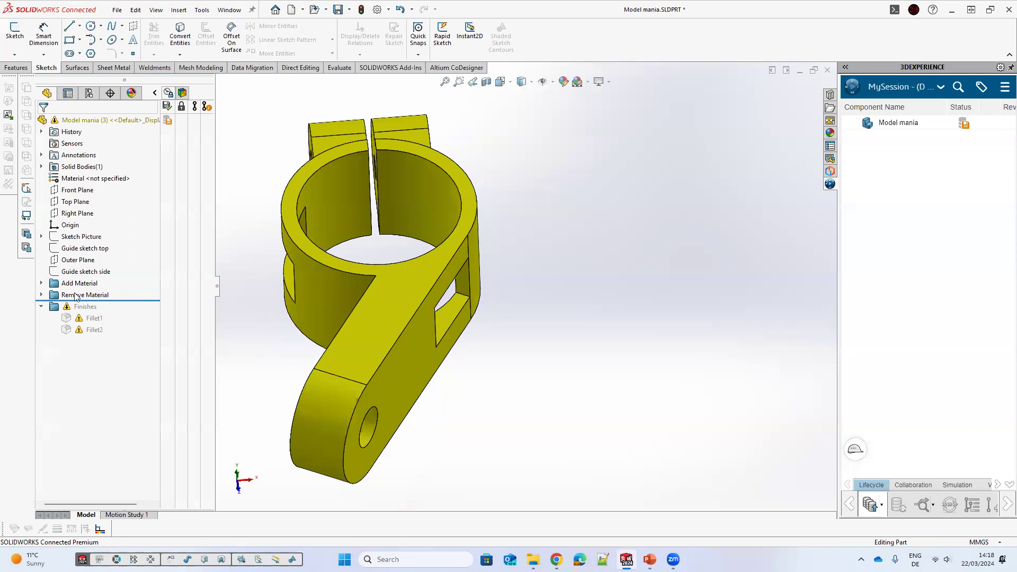
mouse_move(395, 340)
middle_mouse_down()
mouse_move(352, 345)
mouse_move(393, 419)
mouse_move(394, 445)
mouse_move(401, 248)
middle_mouse_up()
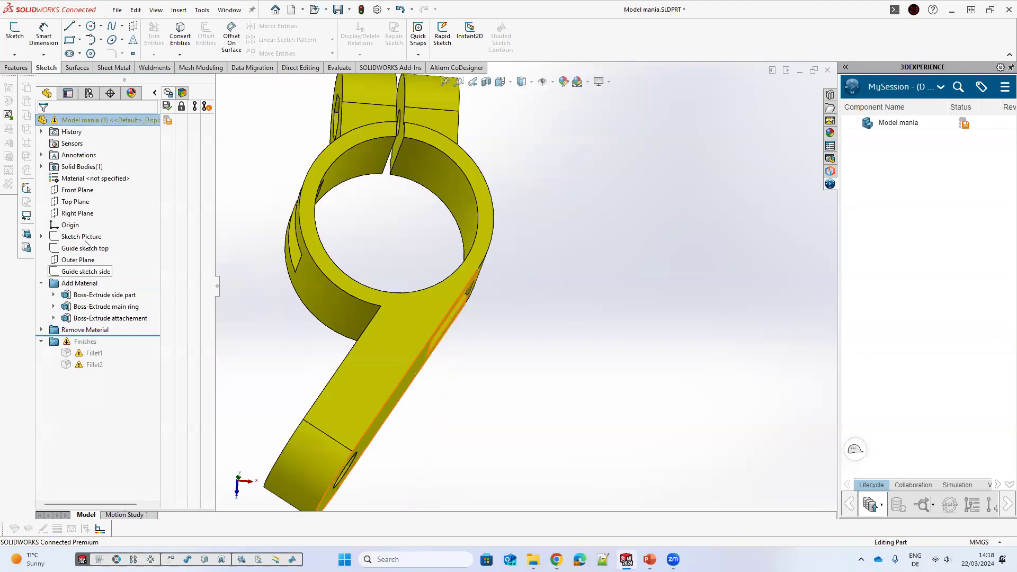
Step: Open Guide sketch side and inspect the slot's end line, then close the sketch
left_click(86, 271)
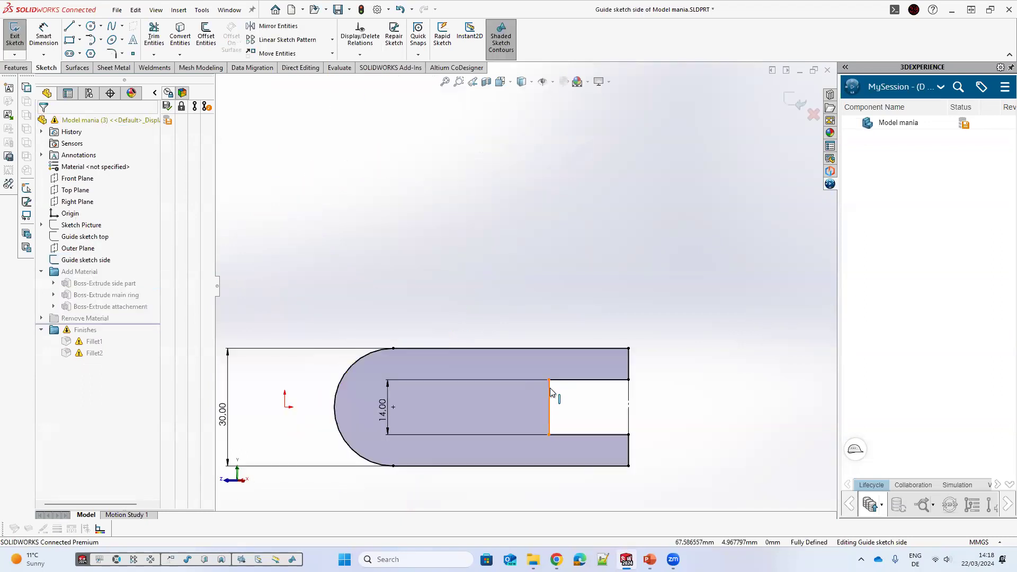
left_click(549, 394)
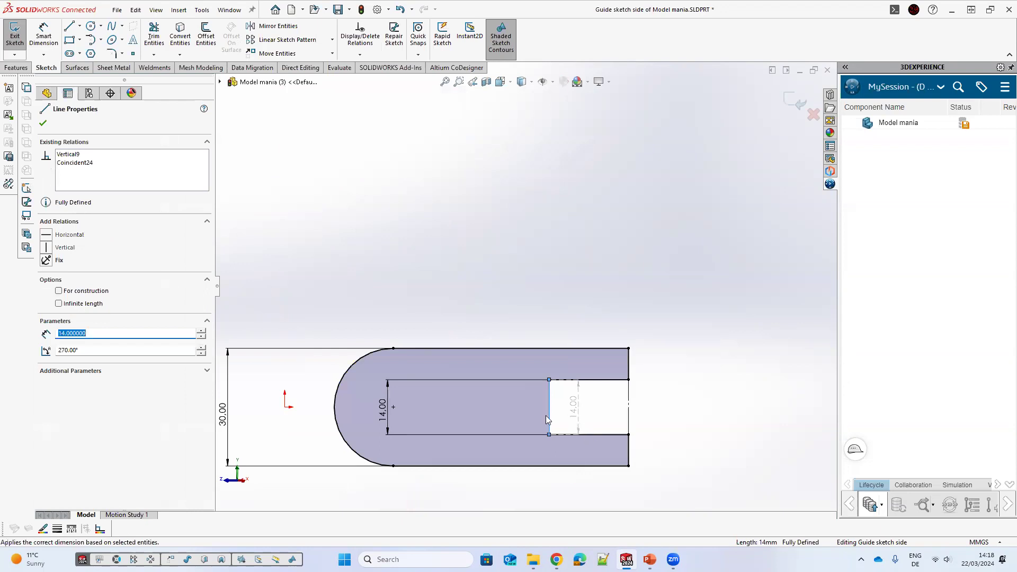
left_click(790, 107)
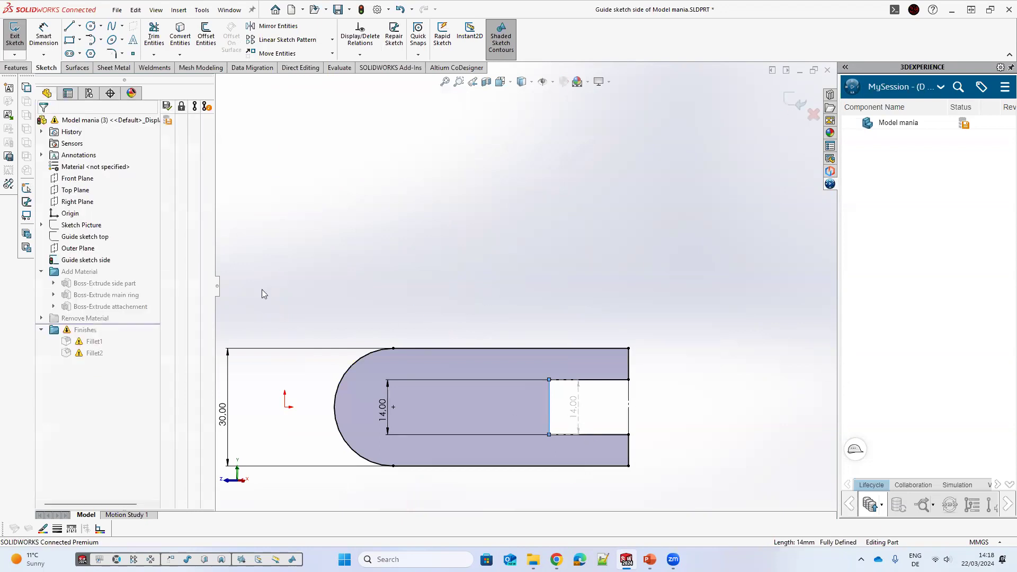
Step: Edit Guide sketch top and make the vertical construction line perpendicular to the arm's upper edge instead
left_click(80, 248)
left_click(93, 229)
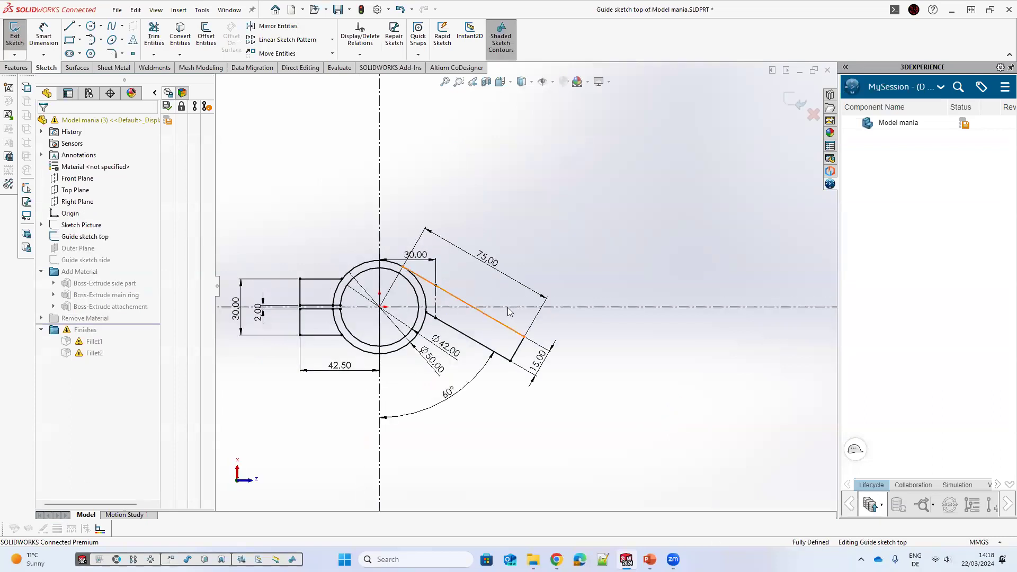
left_click(436, 303)
scroll(423, 299, "down", 4)
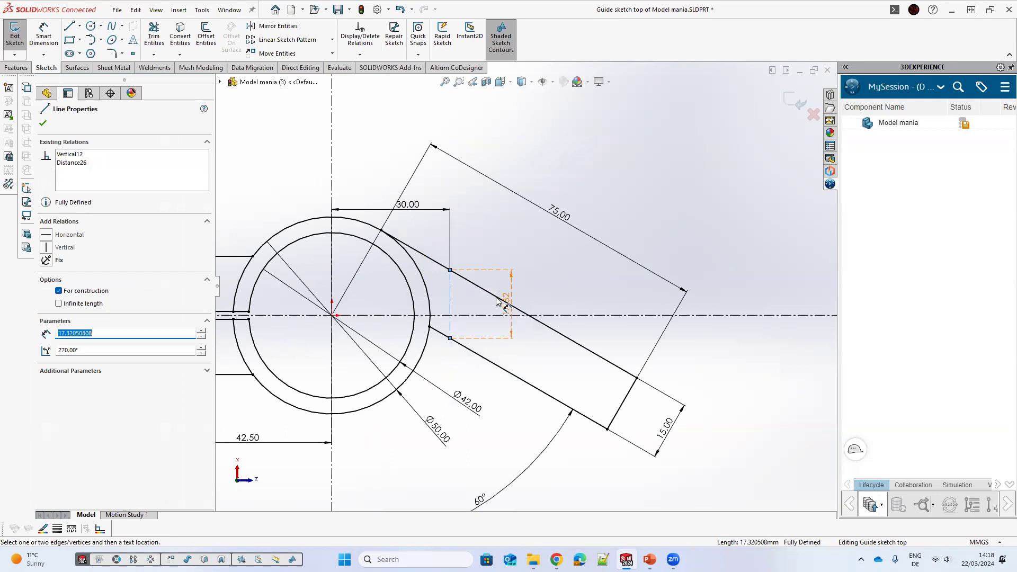
left_click(451, 297)
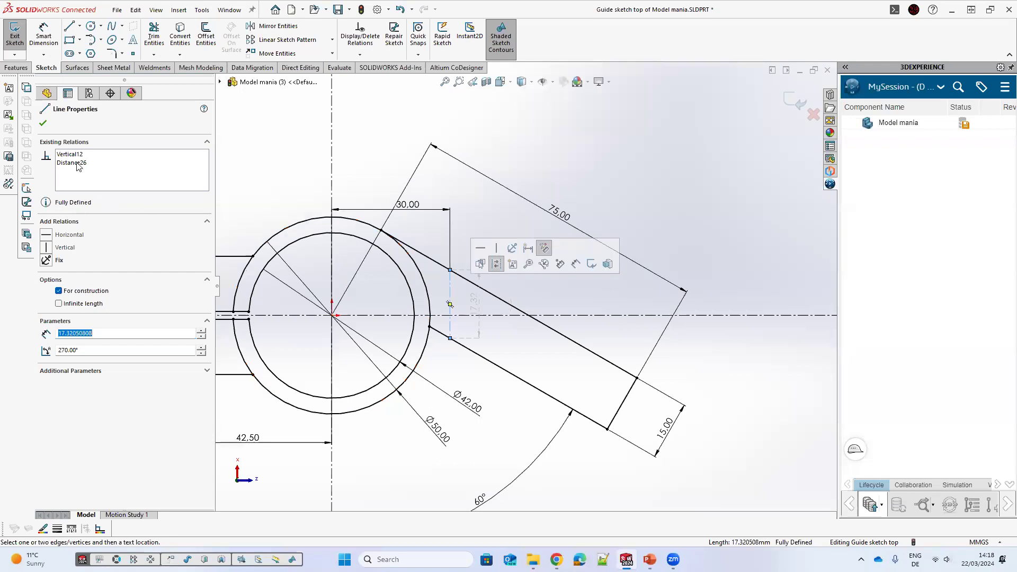
left_click(95, 155)
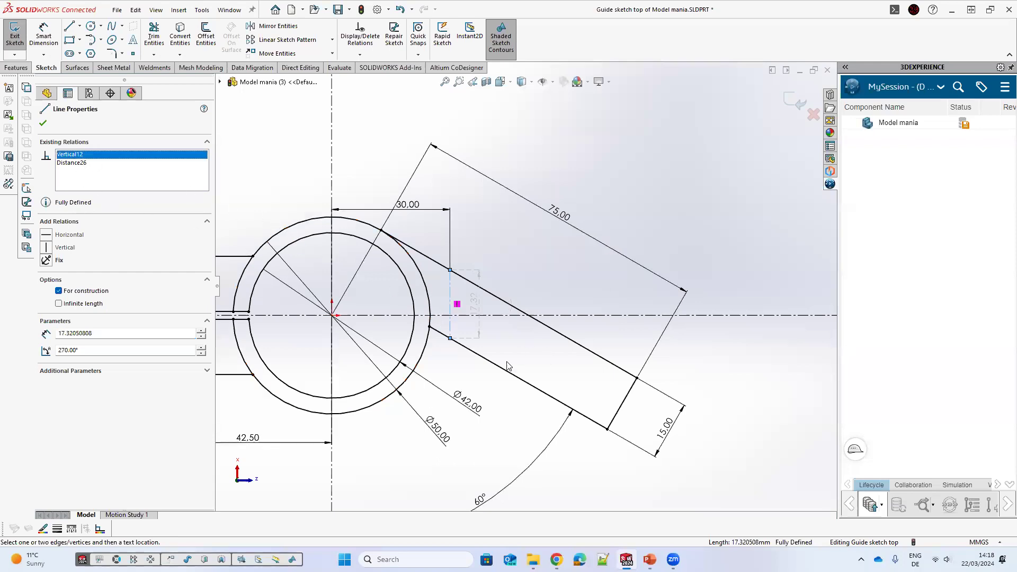
double_click(476, 407)
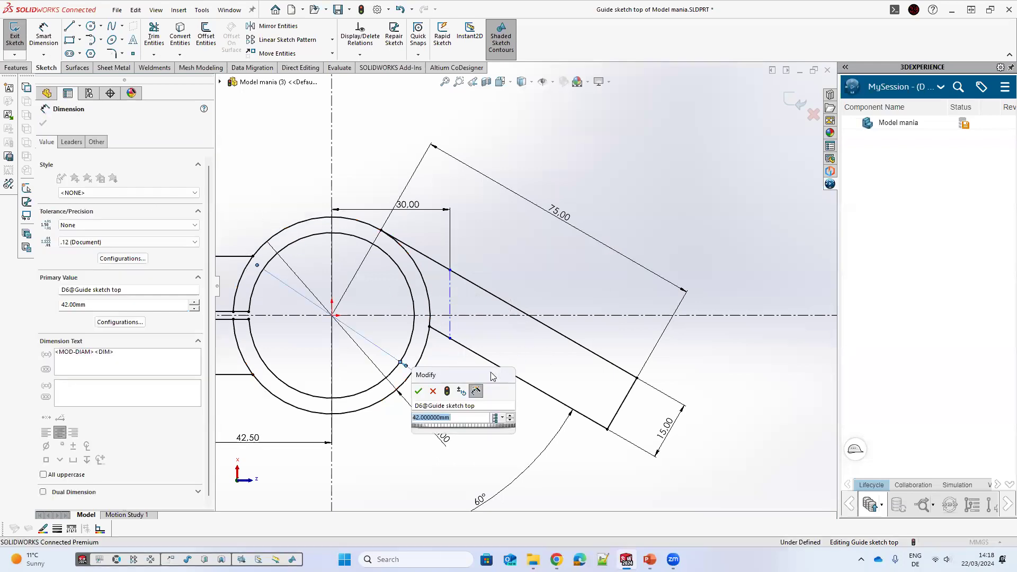
left_click(435, 390)
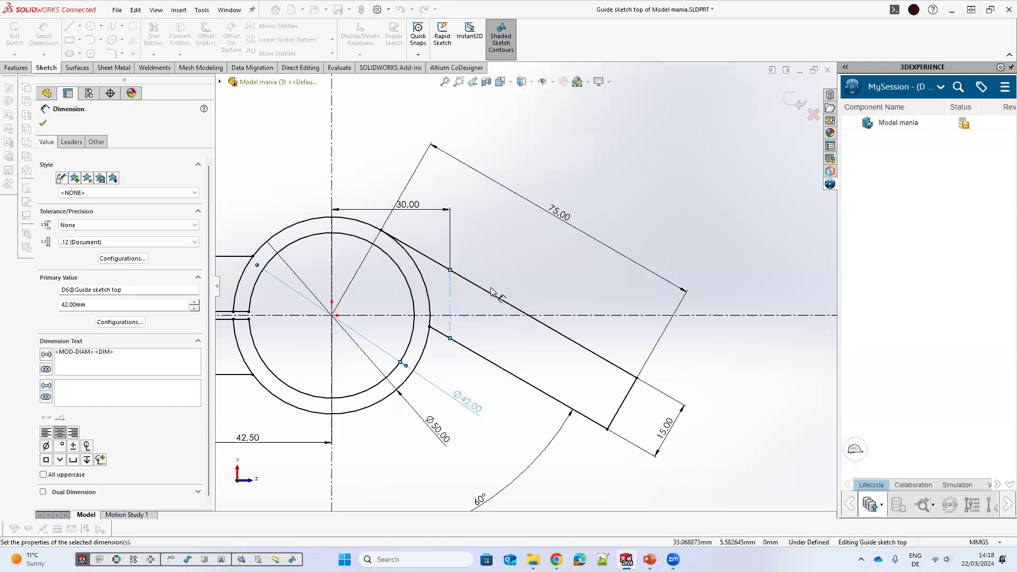
left_click(487, 295)
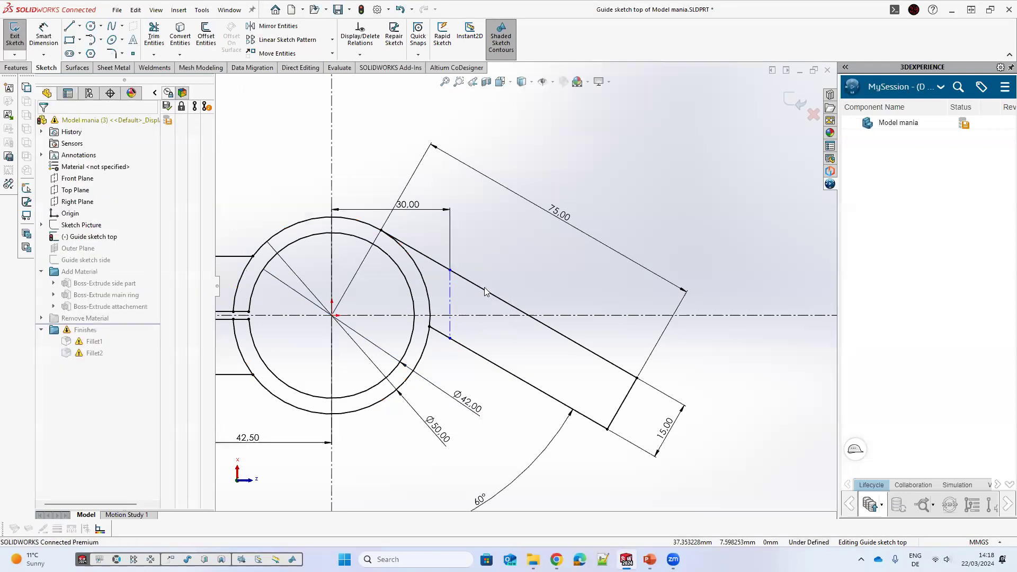
left_click(450, 288, "ctrl")
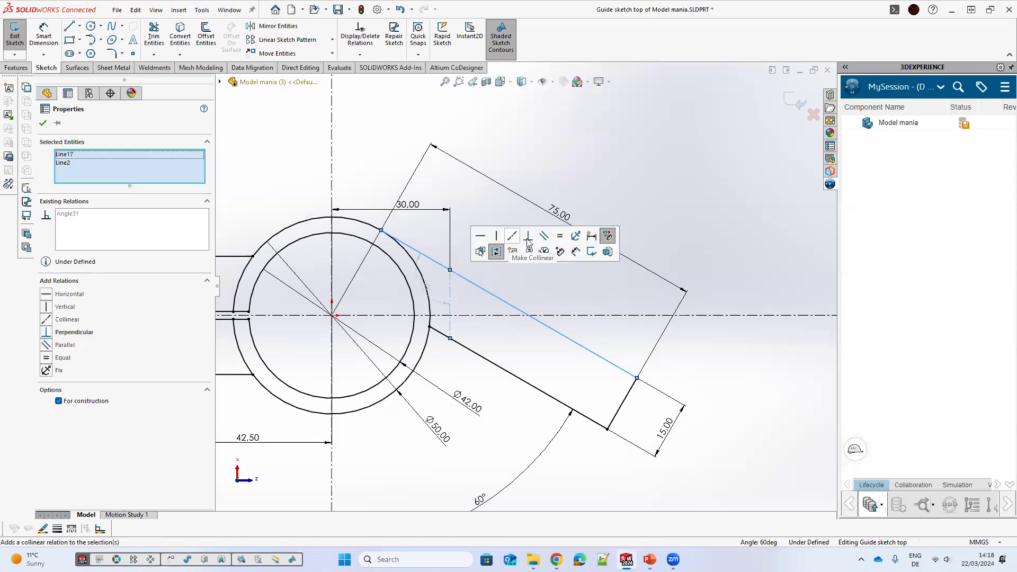
left_click(528, 236)
Step: Move the 30 mm dimension alongside the arm and exit the sketch
left_click(363, 161)
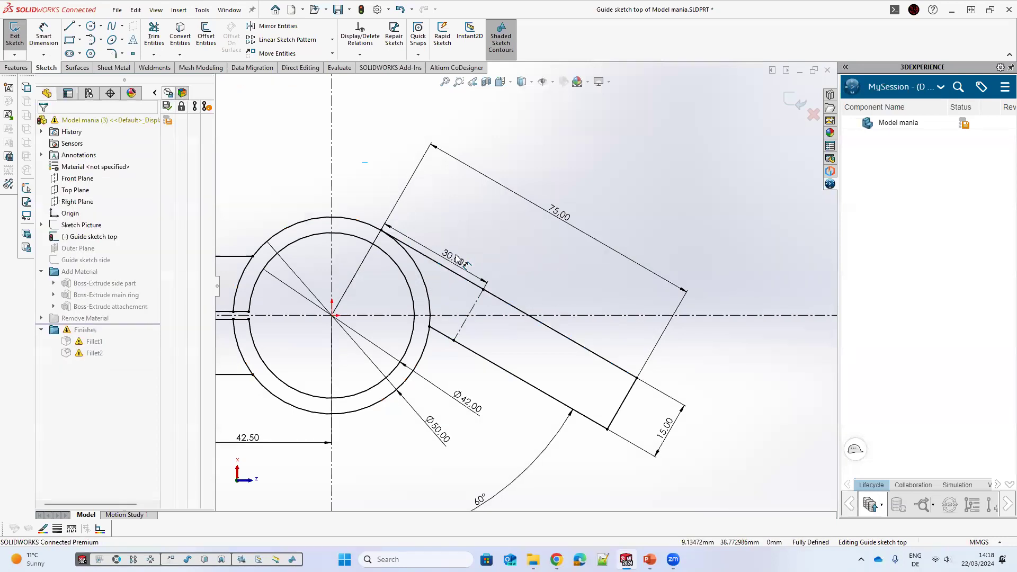
left_click_drag(453, 257, 464, 215)
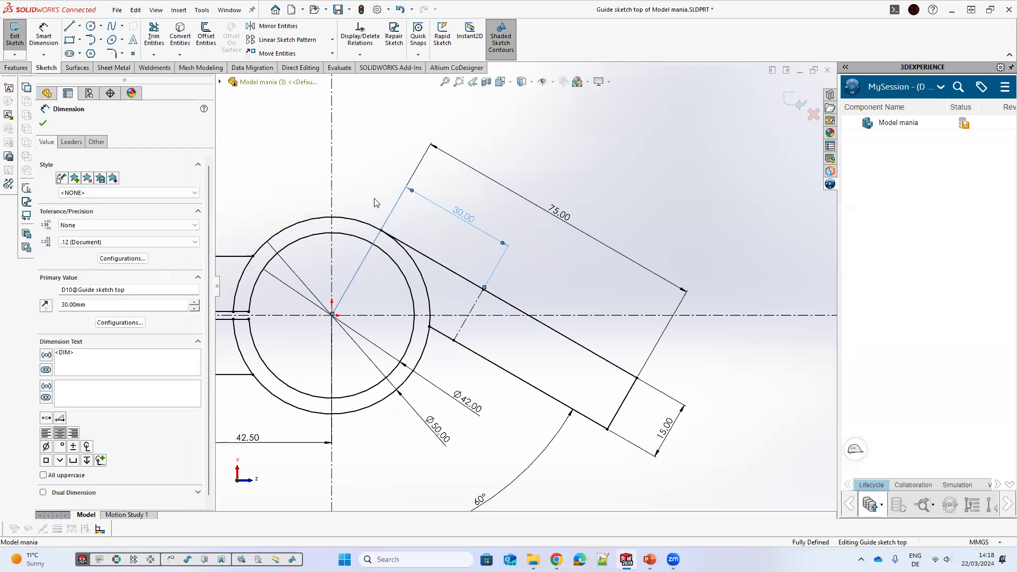
left_click(795, 101)
Step: Roll the feature tree forward past the Finishes folder to restore the fillets
mouse_move(566, 253)
middle_mouse_down()
mouse_move(559, 218)
mouse_move(460, 253)
middle_mouse_up()
middle_click_drag(35, 326, 110, 380)
left_click(42, 282)
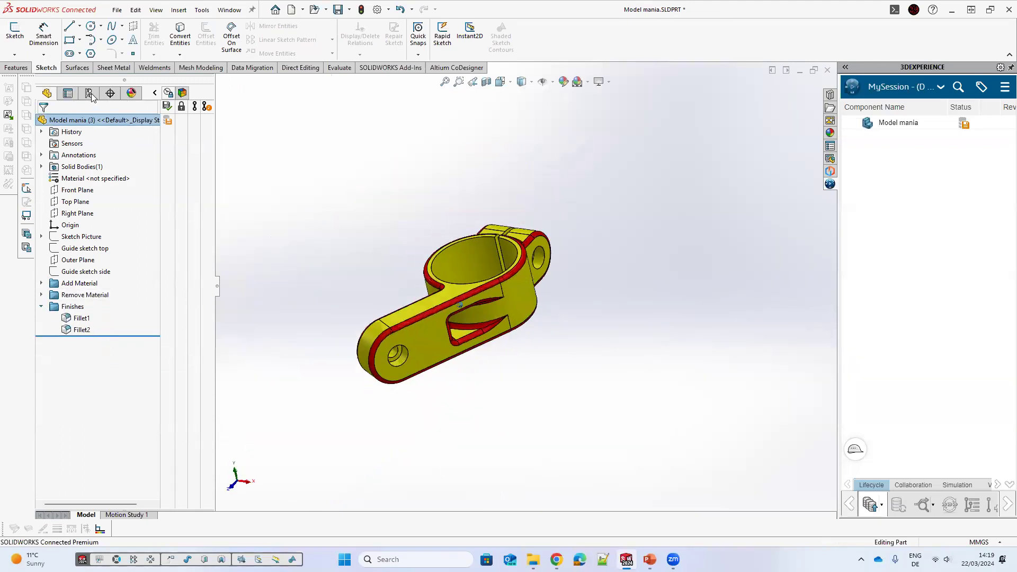
Step: Activate configuration 1 and then configuration 2 to compare them with configuration 3
left_click(89, 93)
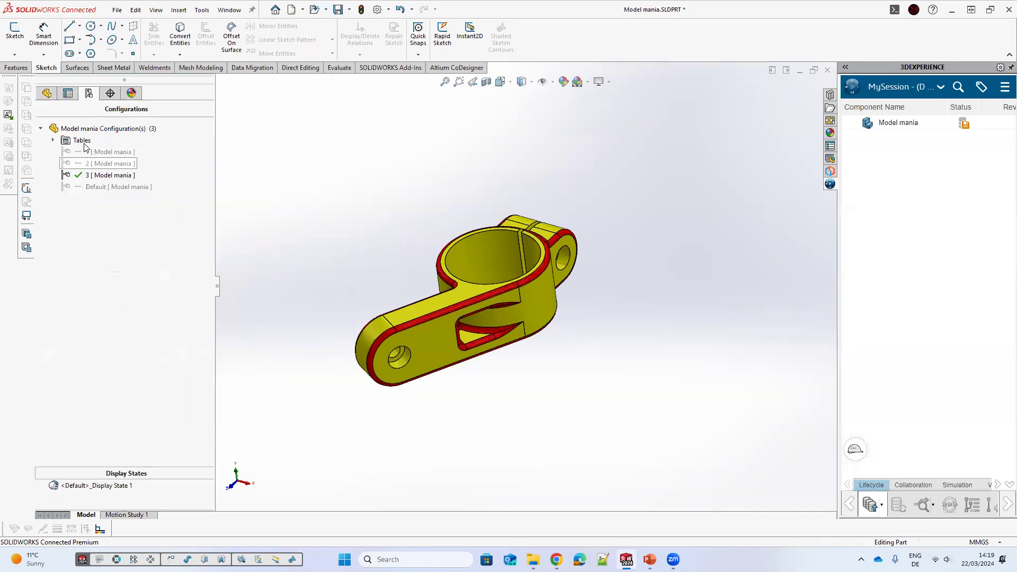
double_click(104, 151)
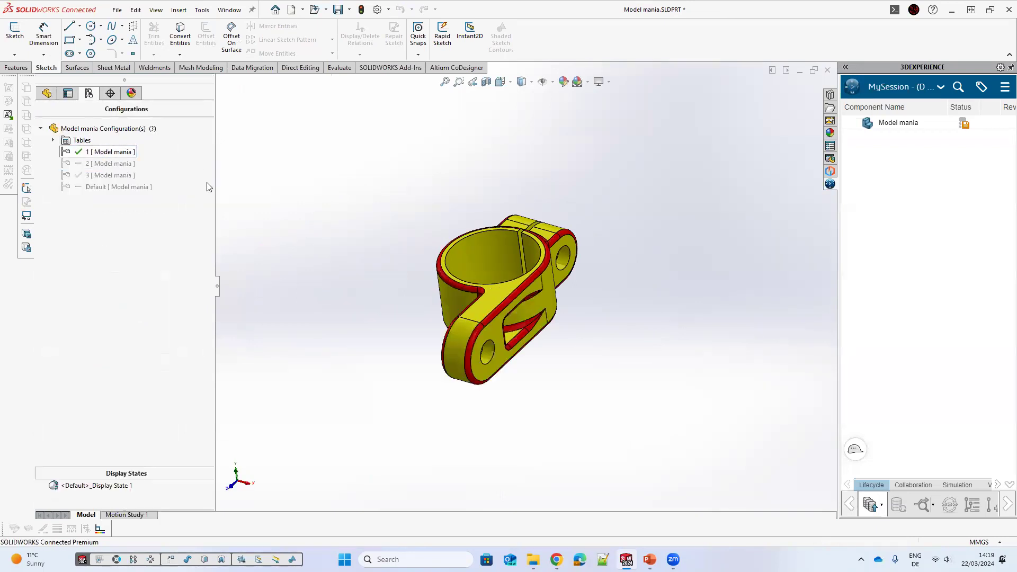
double_click(96, 163)
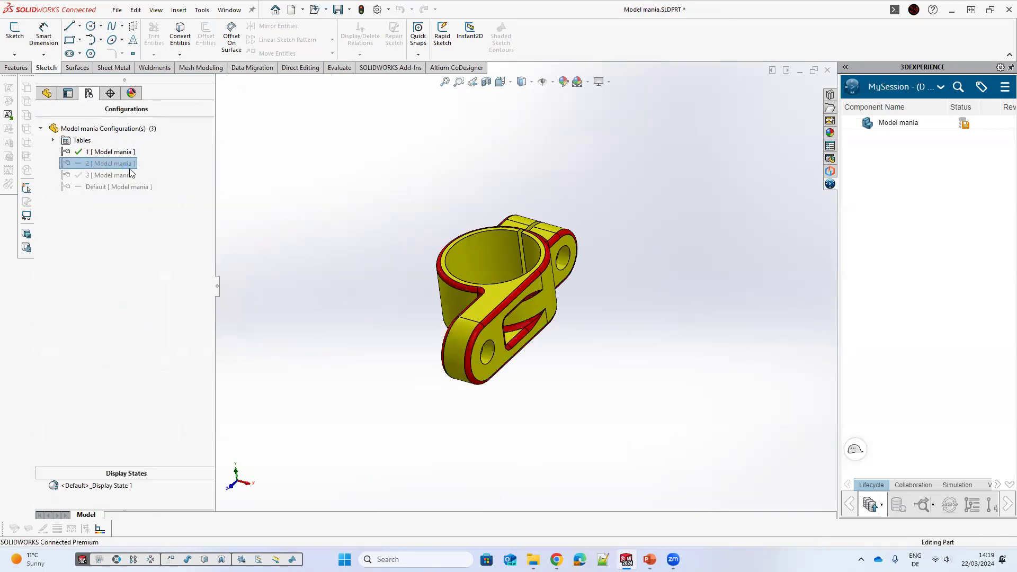
Step: Activate configuration 3 and rotate the part to inspect it
double_click(86, 175)
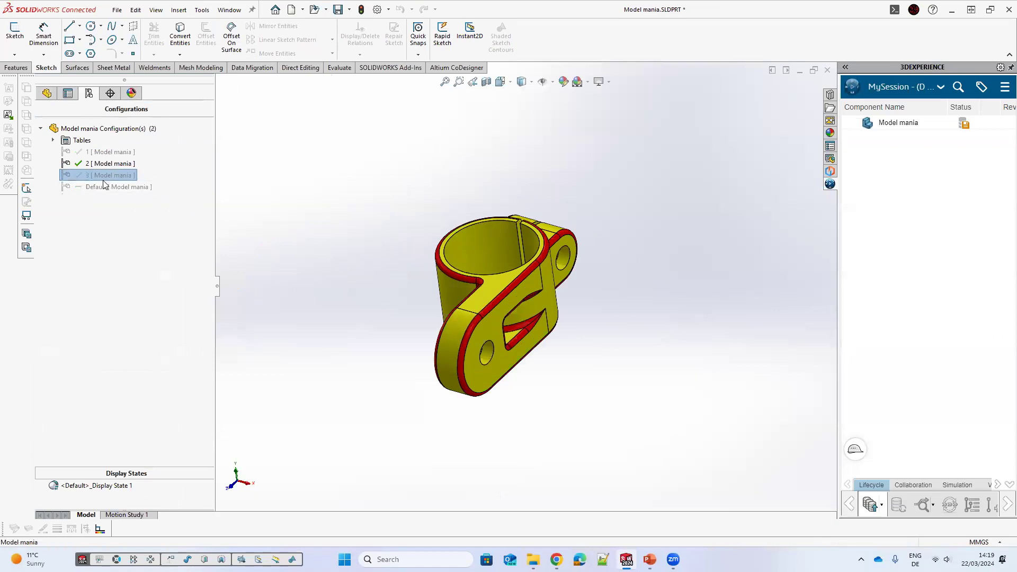
double_click(105, 177)
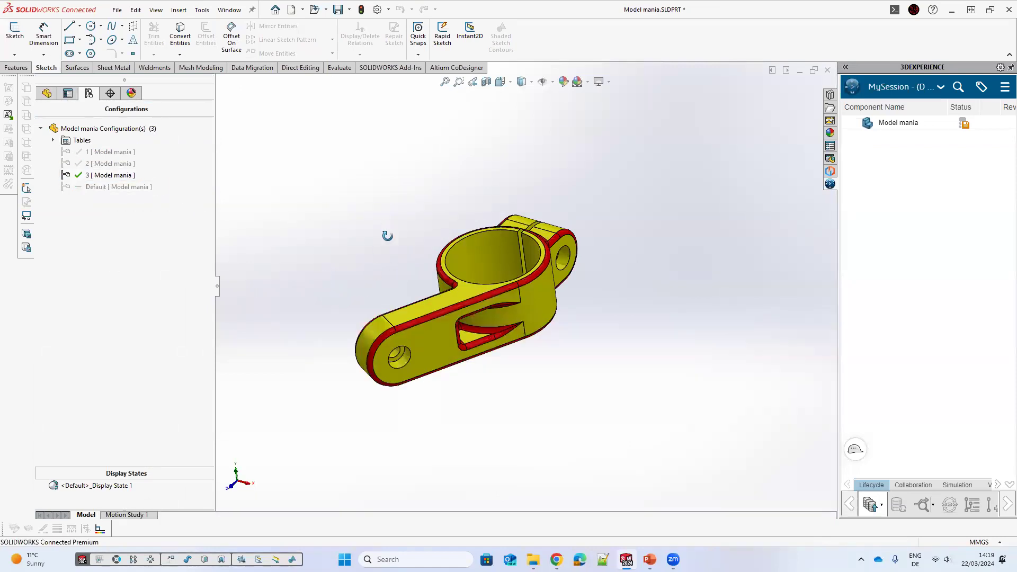
middle_click_drag(322, 231, 224, 185)
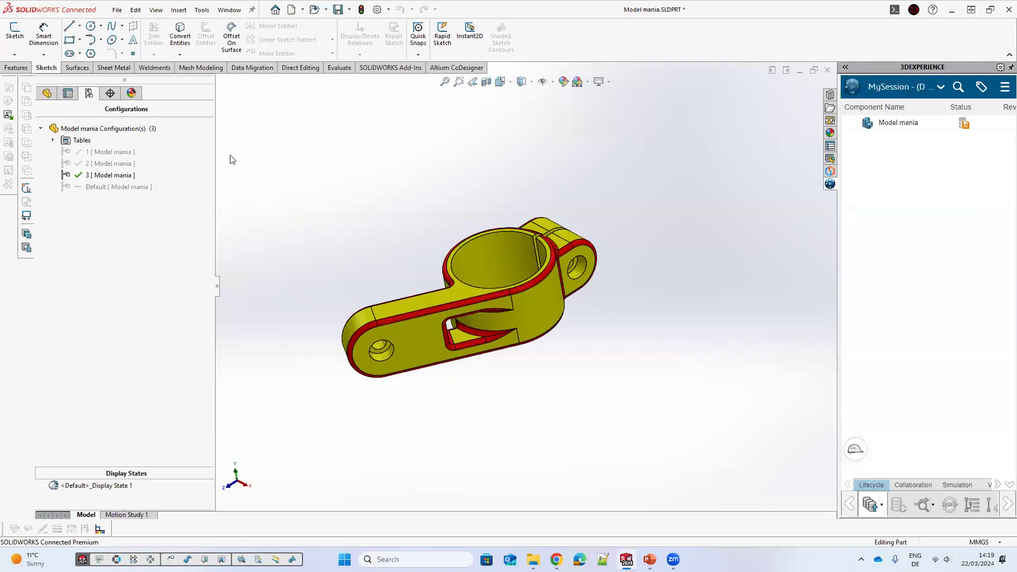
Step: Open the Equations dialog and add global variable L equal to 75 with the comment "Lenght of the arm"
left_click(45, 95)
left_click(42, 306)
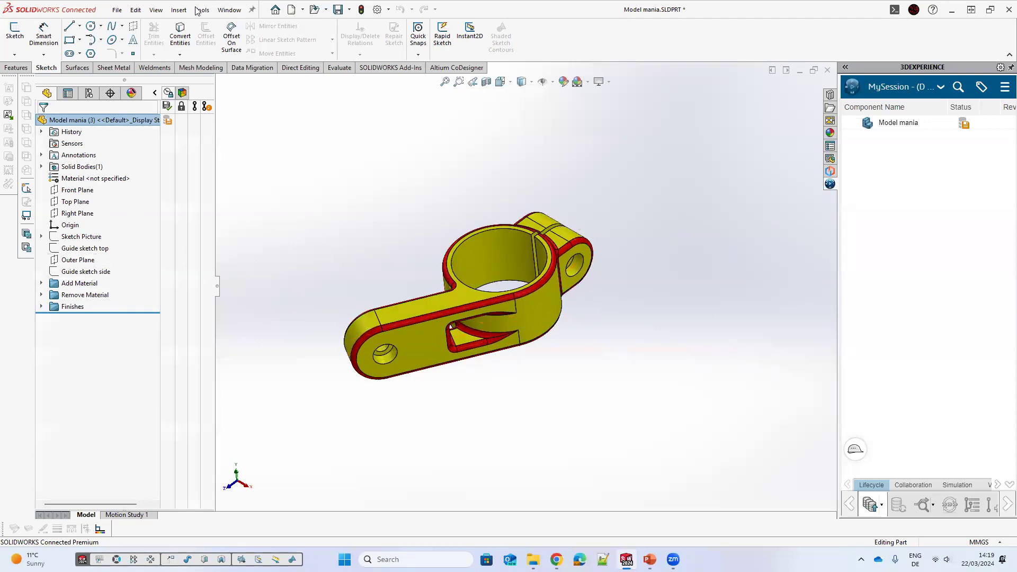
left_click(178, 10)
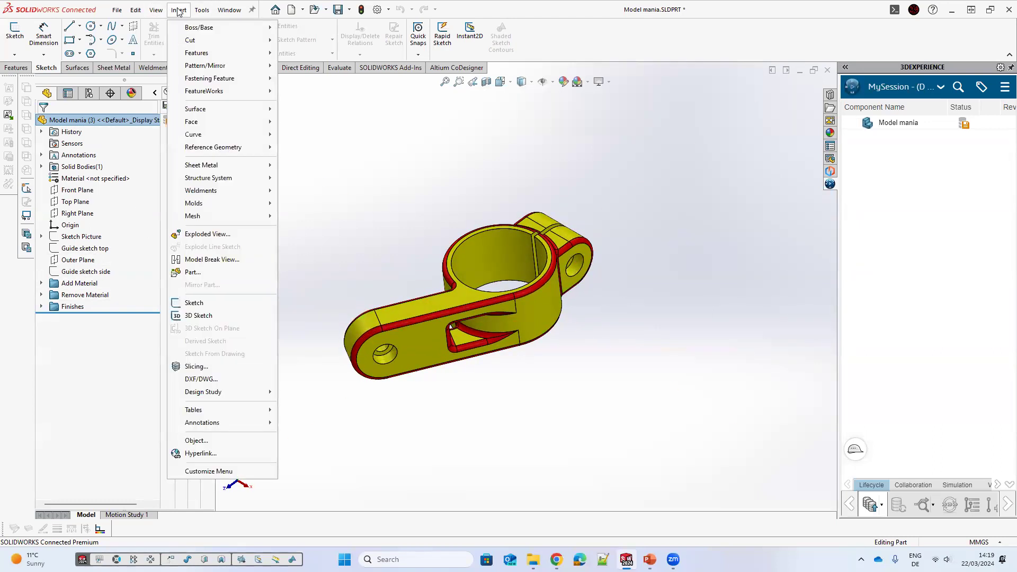
left_click(134, 10)
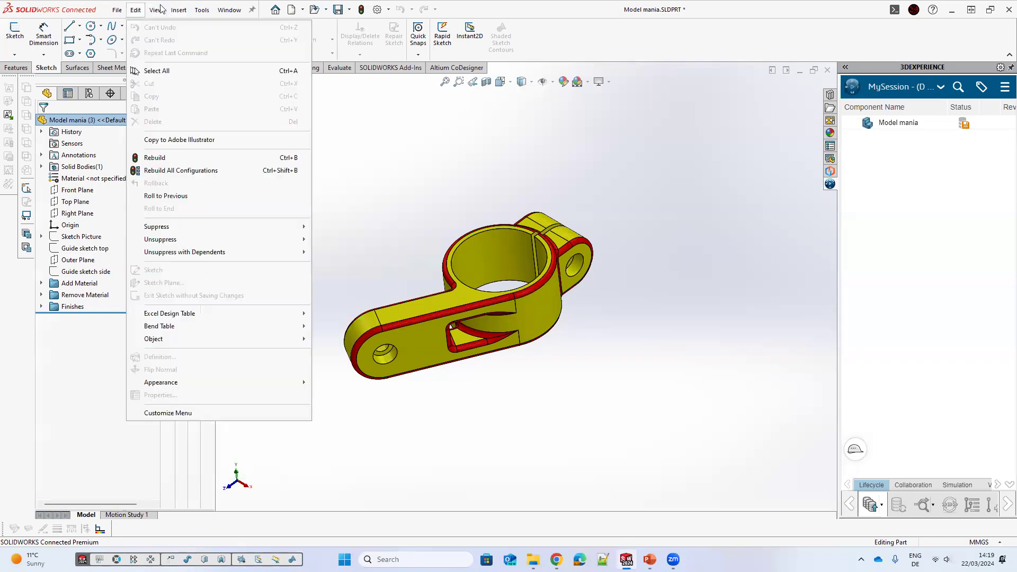
left_click(178, 10)
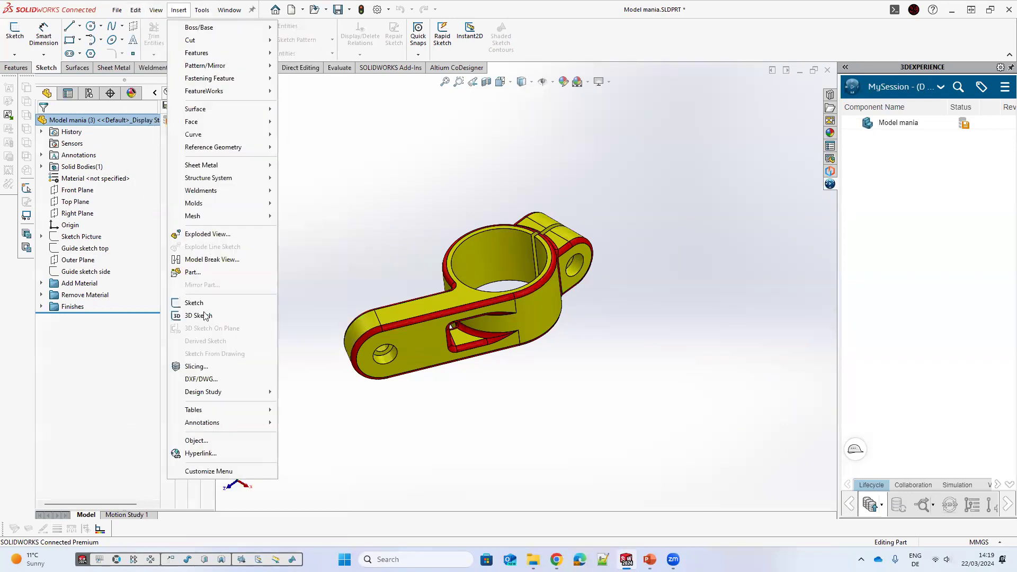
left_click(202, 10)
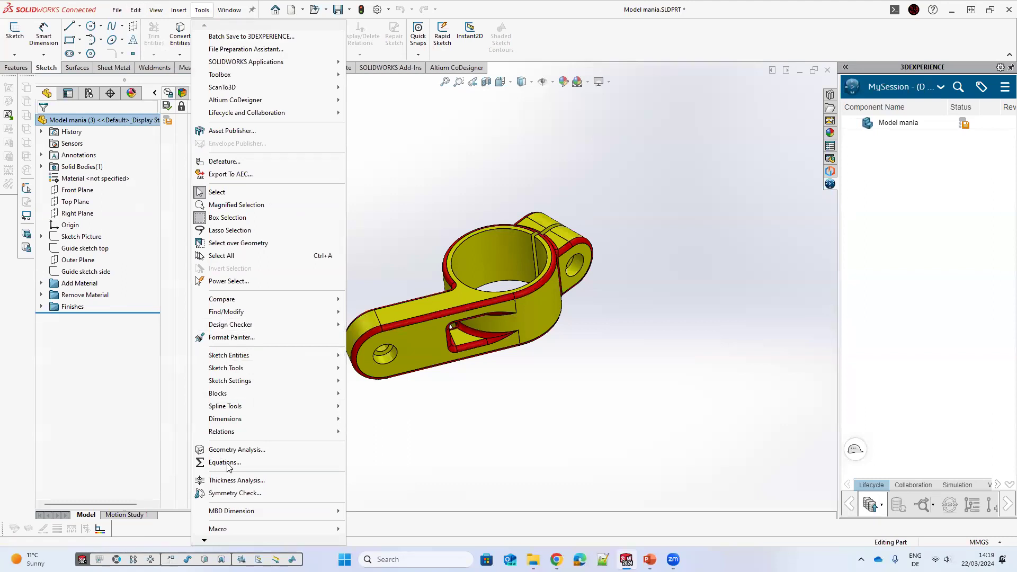
left_click(226, 462)
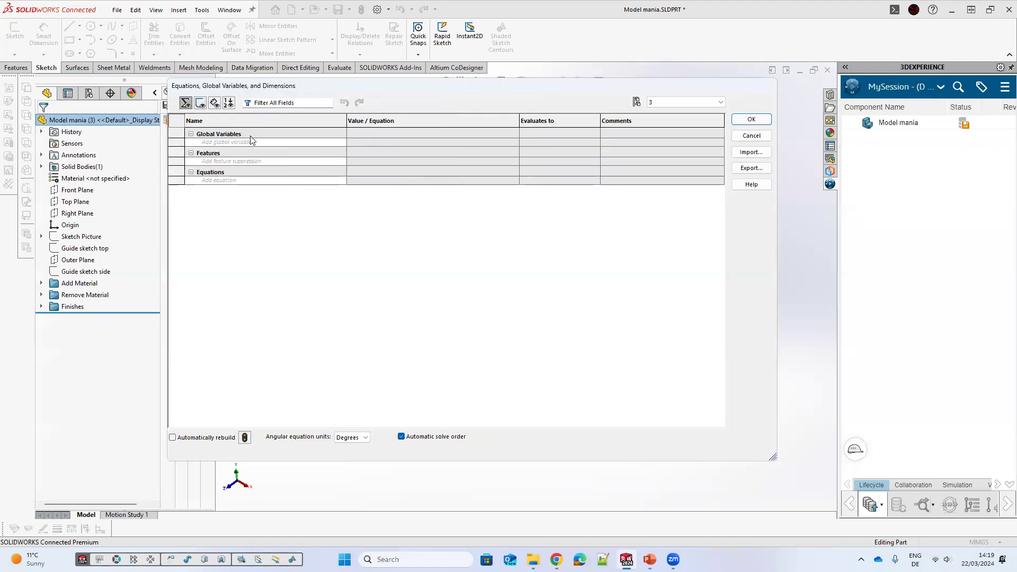
left_click(240, 141)
left_click(420, 140)
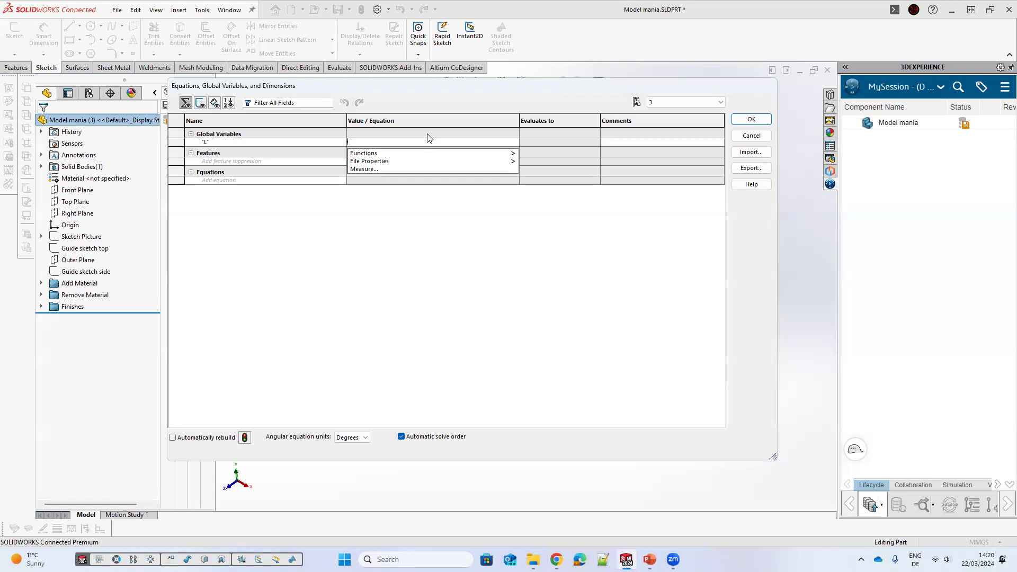
type("75")
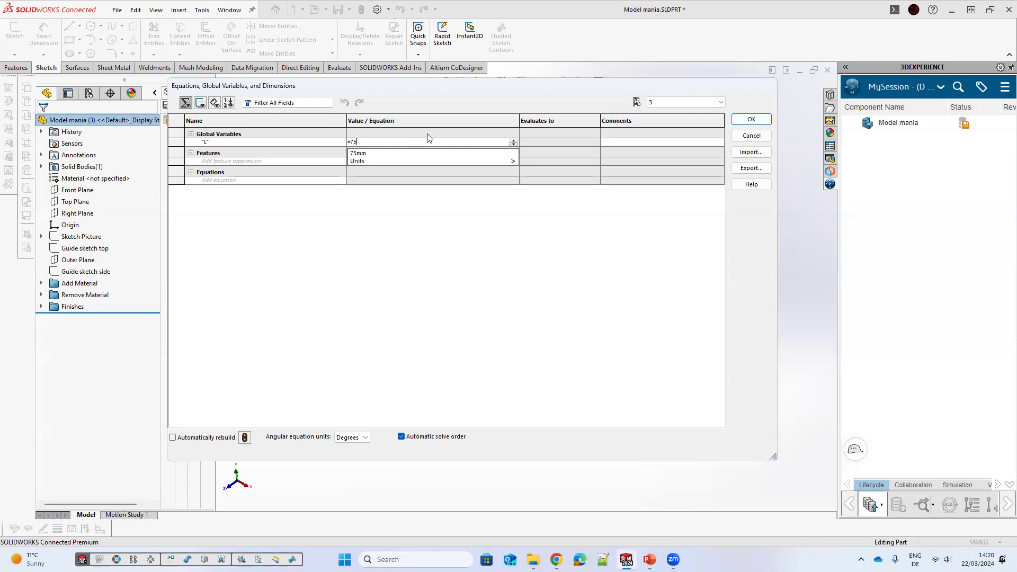
left_click(641, 142)
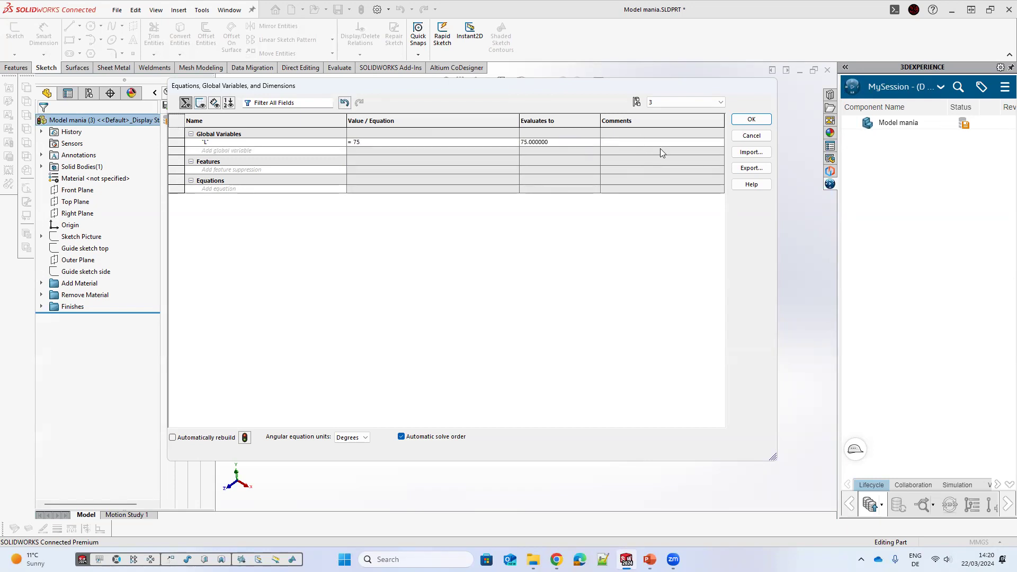
left_click_drag(519, 118, 409, 117)
left_click_drag(600, 122, 463, 123)
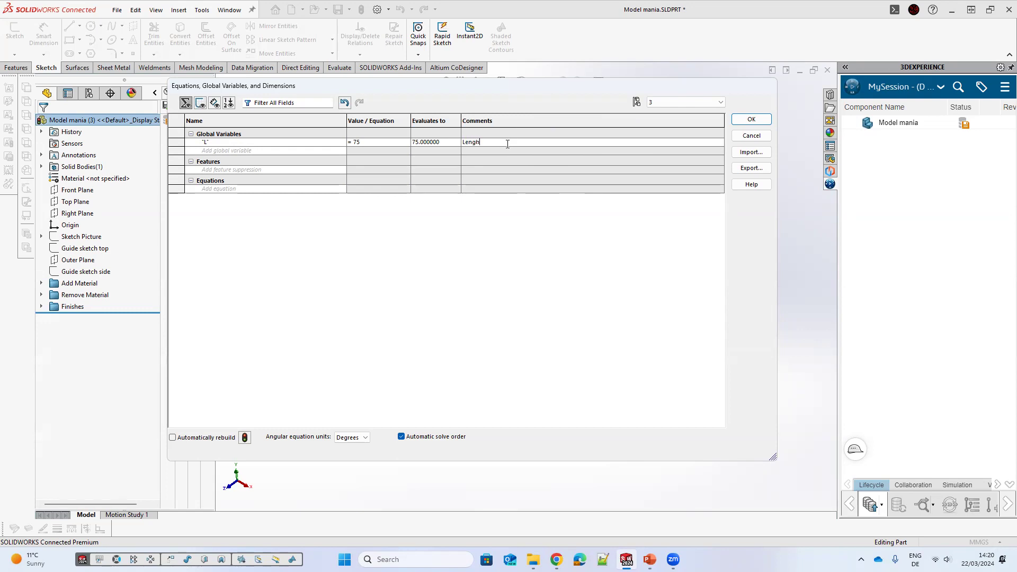
type("he arm")
Step: Add global variable H equal to 30 with the comment "Height of the model"
left_click(250, 151)
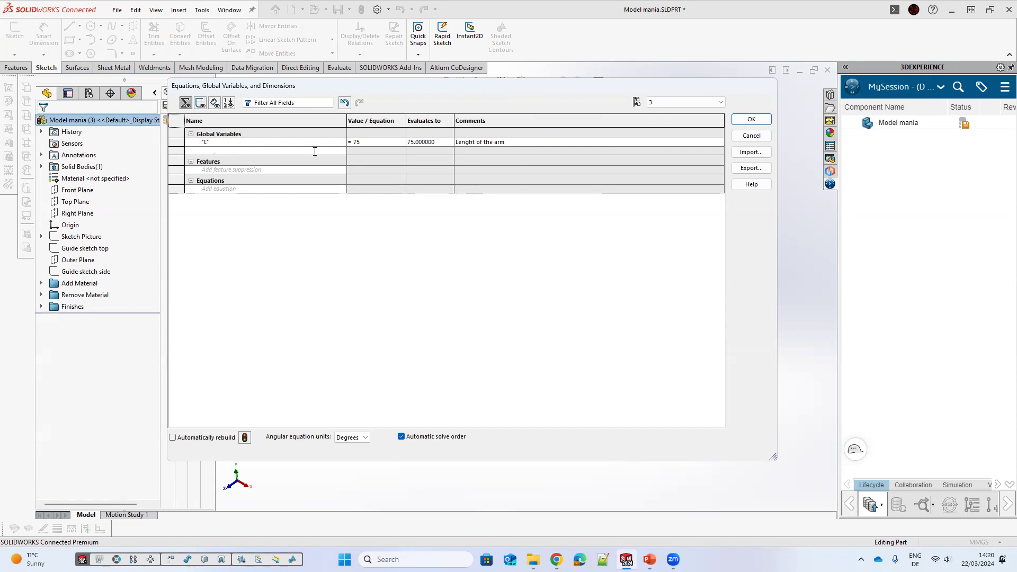
type("H")
left_click(384, 150)
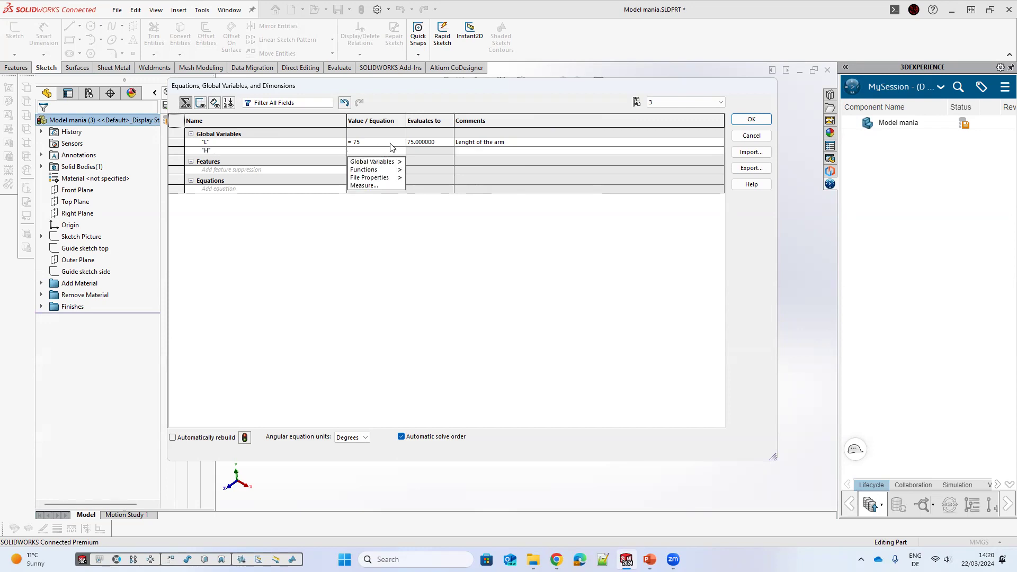
type("=30")
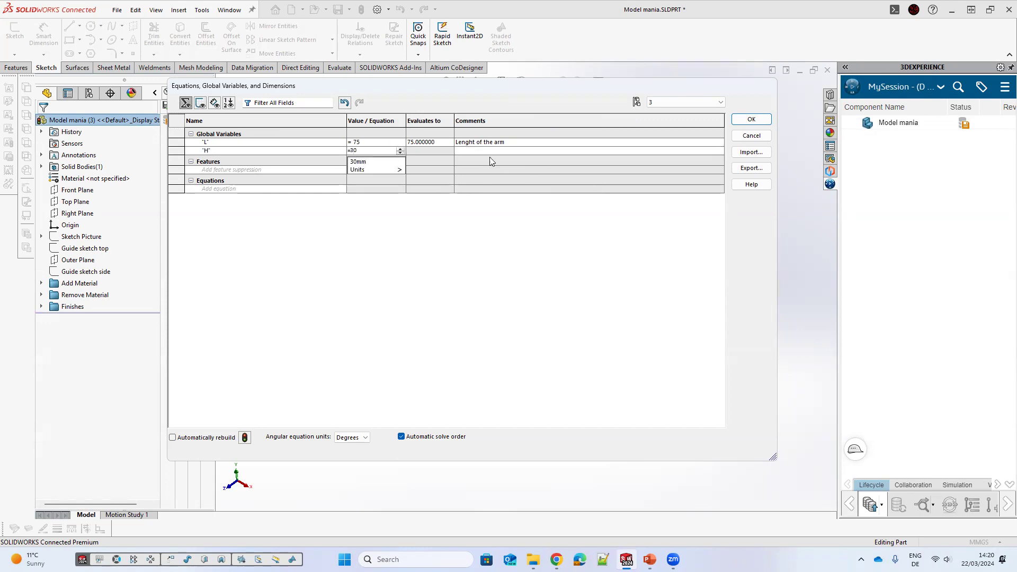
key("Return")
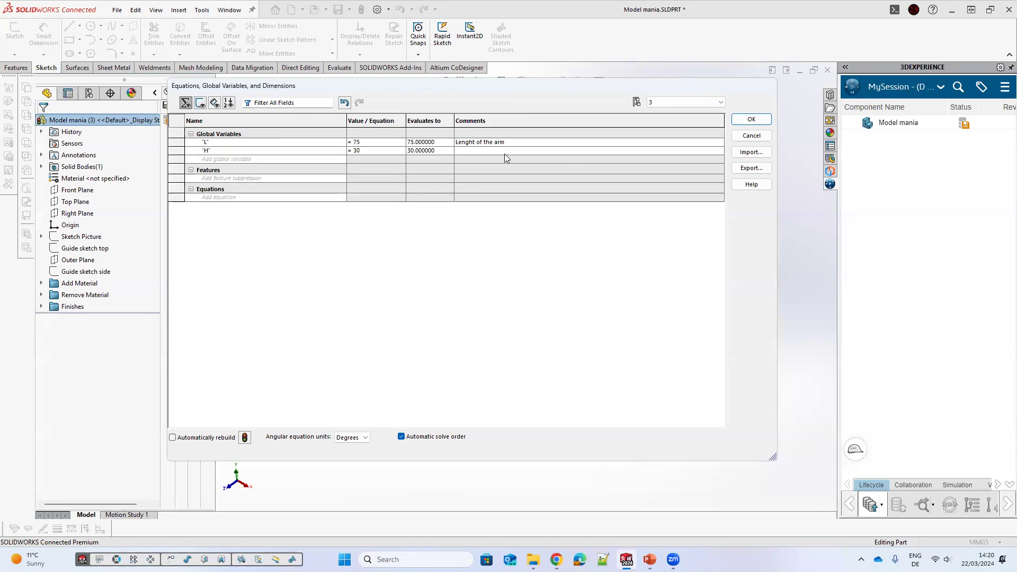
left_click(504, 152)
type("Height of the model")
Step: Add global variable Lh equal to 30 with the comment "Lenght og the cut"
left_click(323, 160)
type("Lh")
left_click(384, 159)
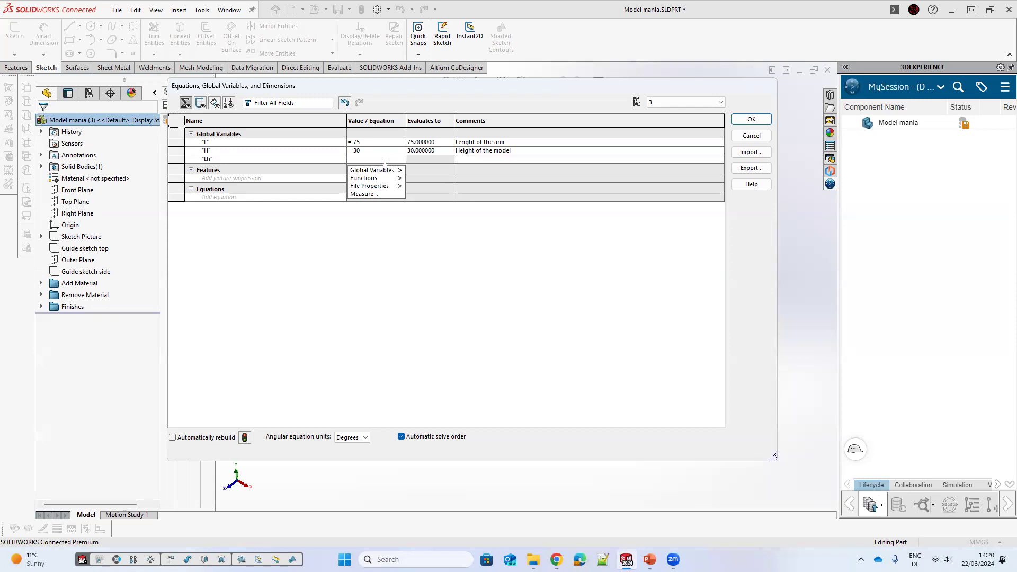
type("30")
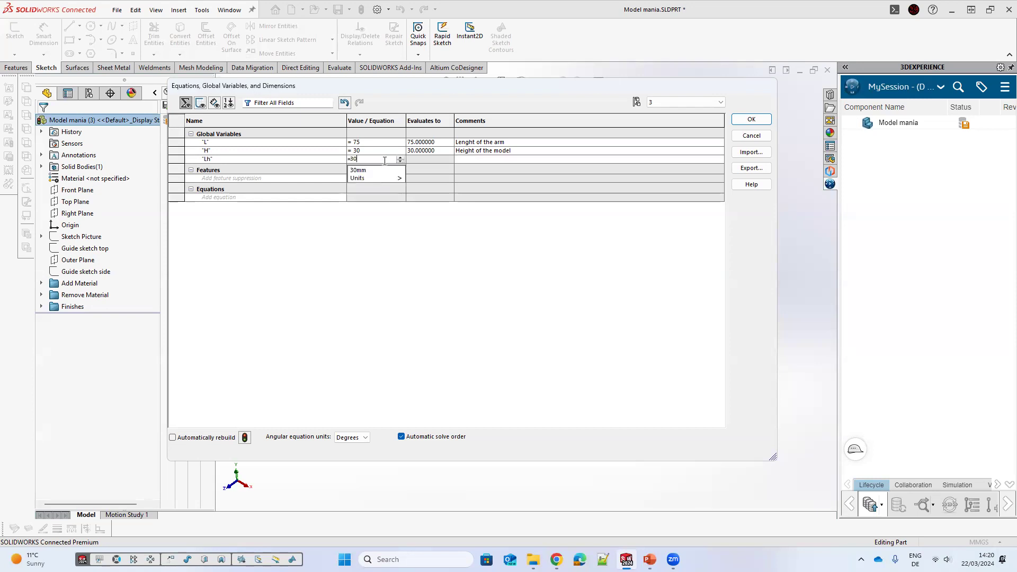
left_click(470, 160)
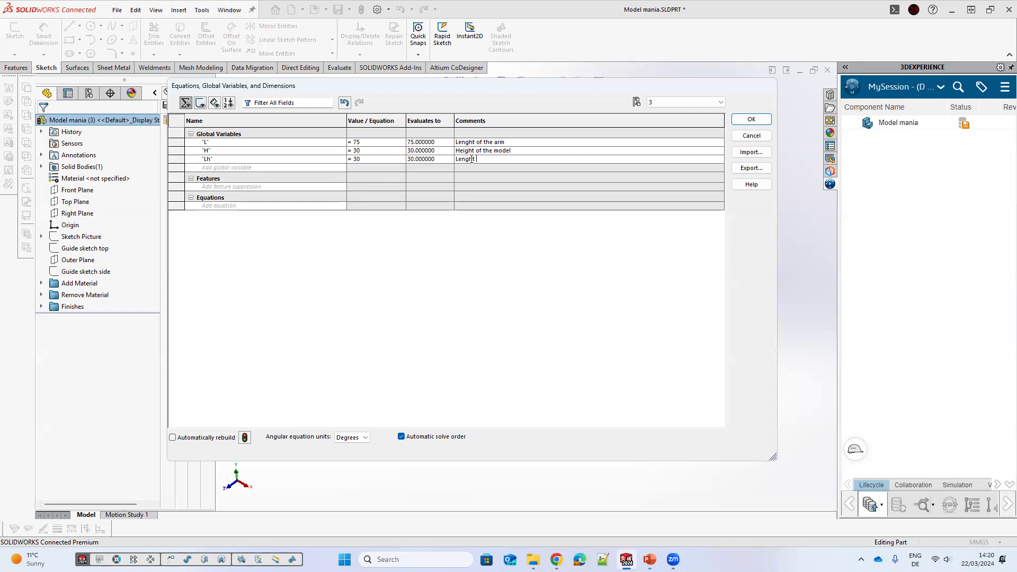
type("Lenght og the cut")
Step: Add global variable A equal to 70 with the comment "Angle of the arm" and close the equations
left_click(316, 168)
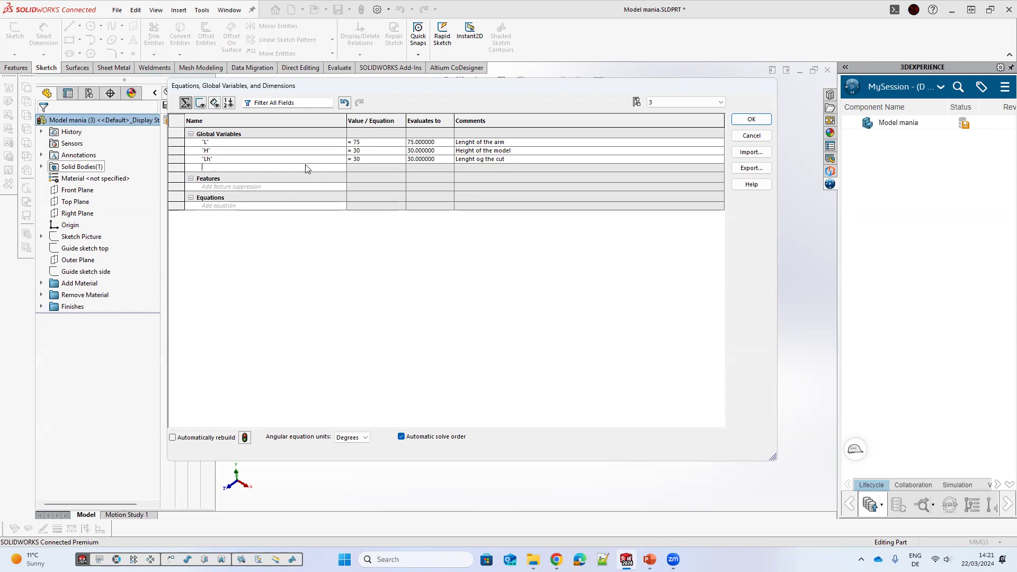
type("A")
left_click(389, 168)
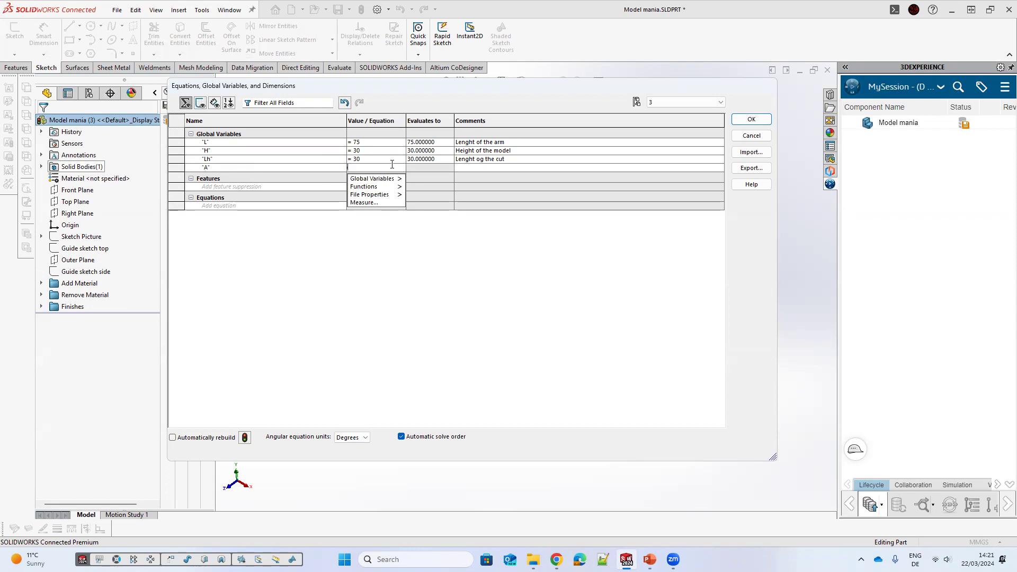
type("70")
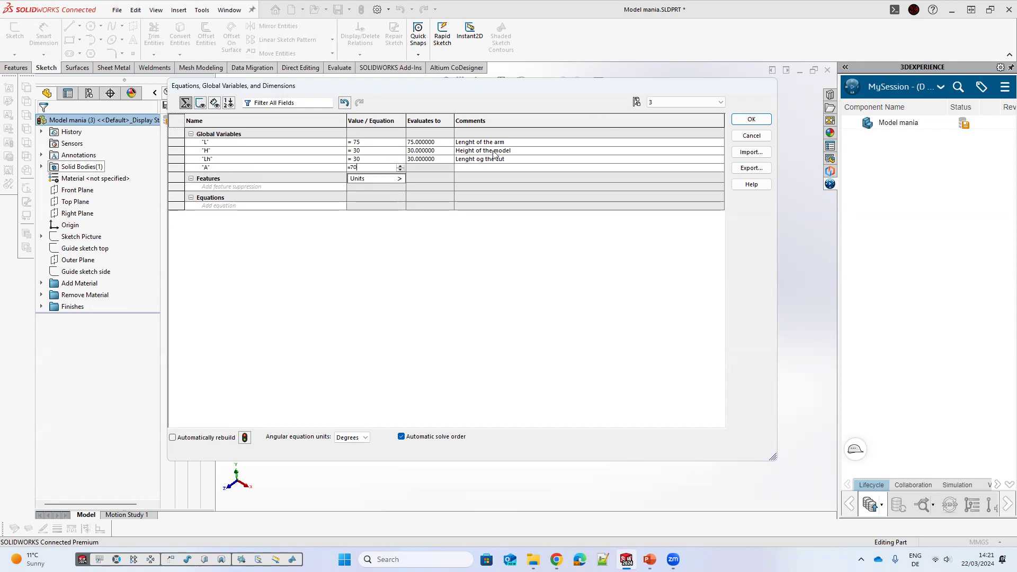
key("Return")
left_click(494, 168)
type("Angle of the arm")
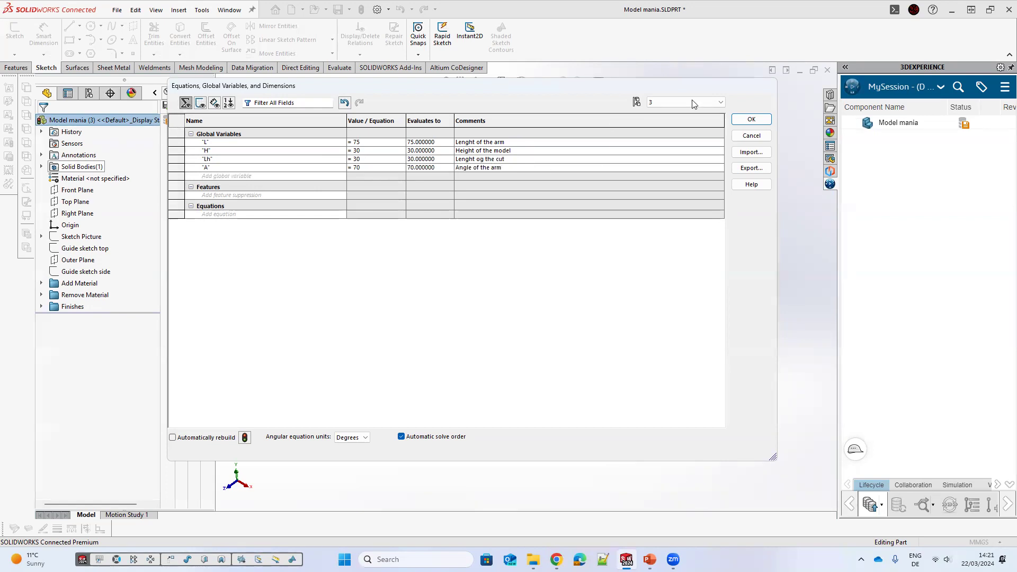
left_click(747, 120)
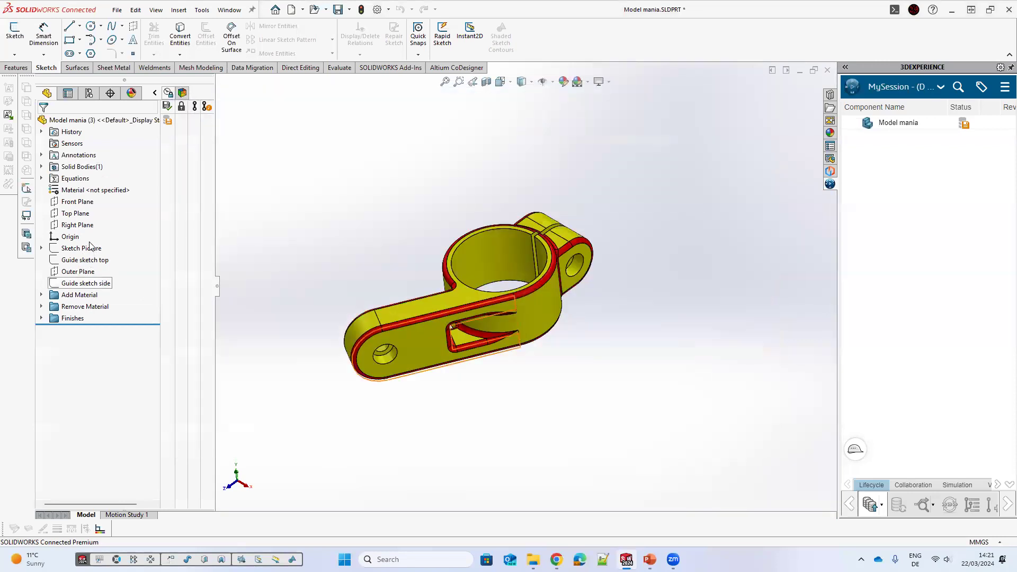
Step: Edit Guide sketch top and link the 75 mm arm length dimension to global variable L
left_click(87, 259)
double_click(504, 293)
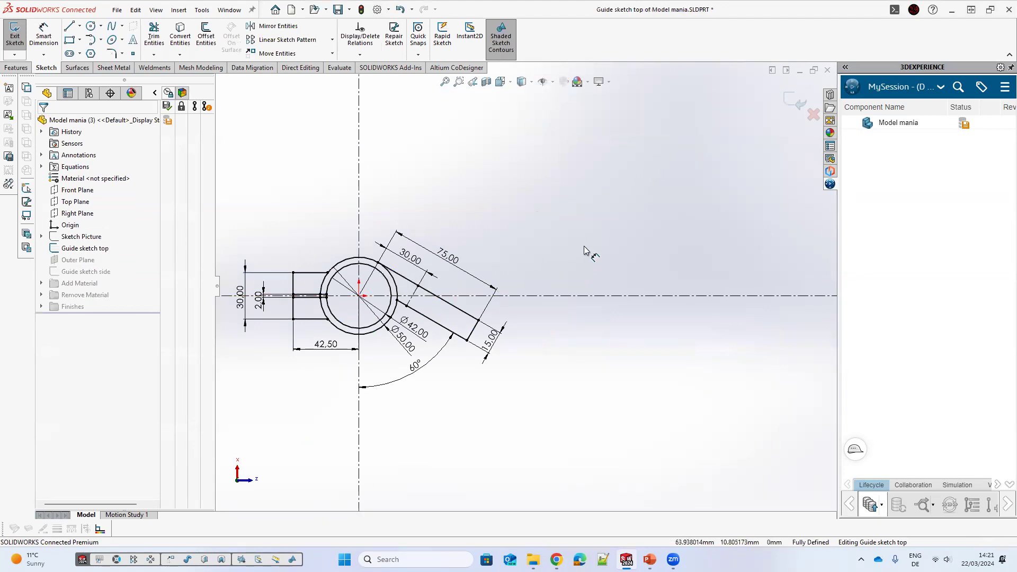
scroll(596, 257, "down", 2)
scroll(605, 258, "up", 1)
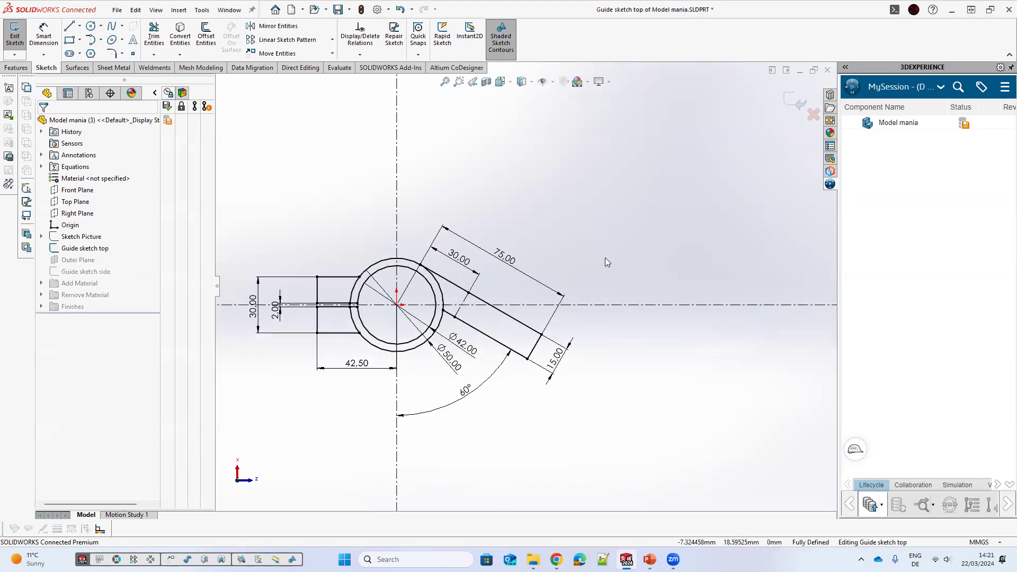
scroll(605, 257, "down", 1)
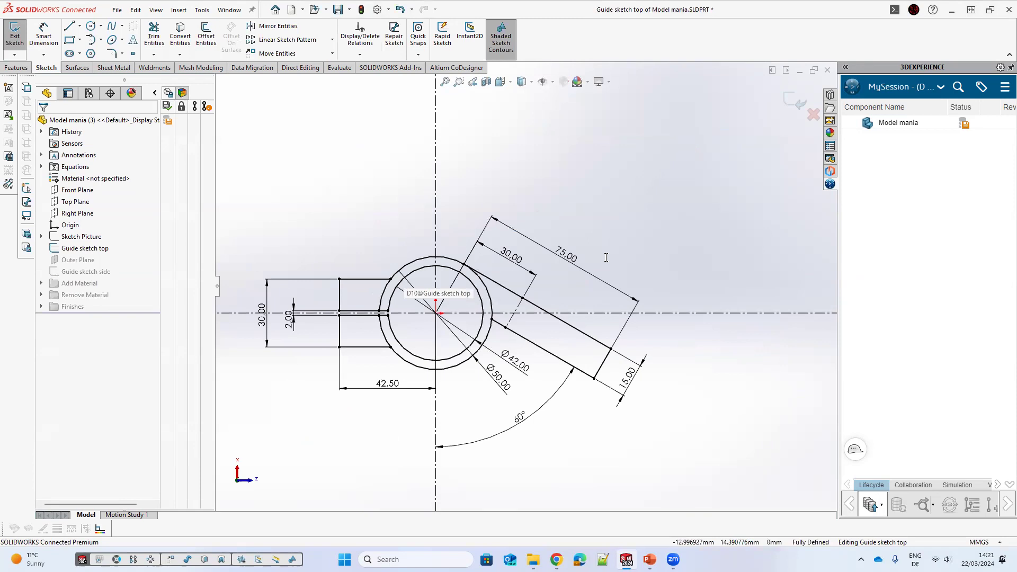
scroll(625, 277, "down", 1)
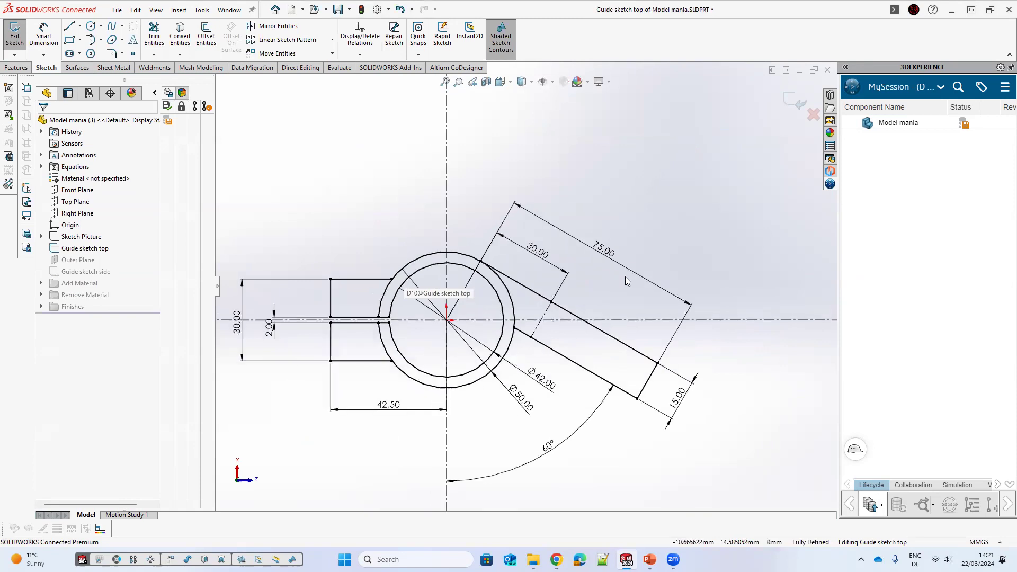
double_click(636, 273)
type("=")
key("Down")
key("Up")
key("Right")
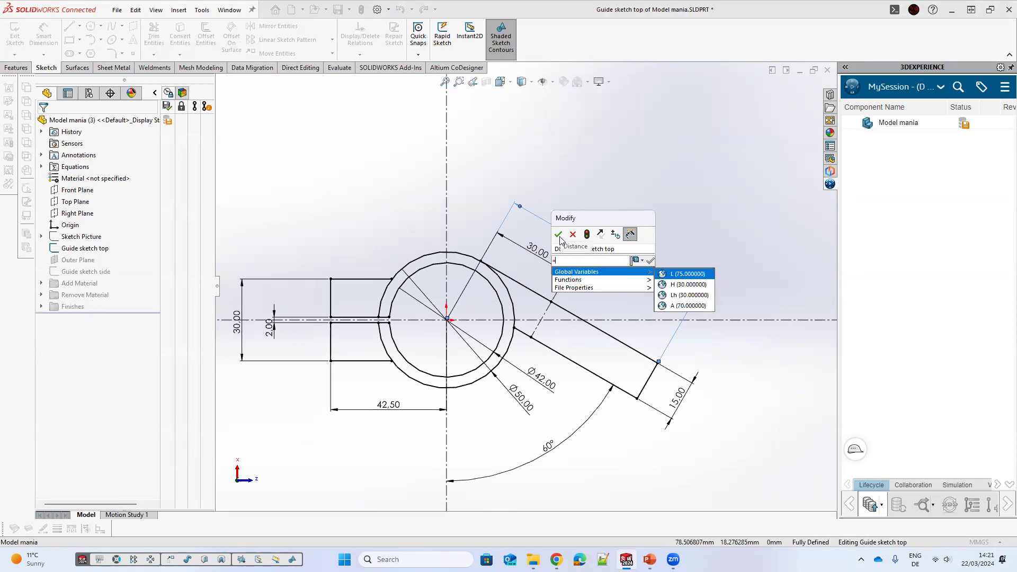
key("Return")
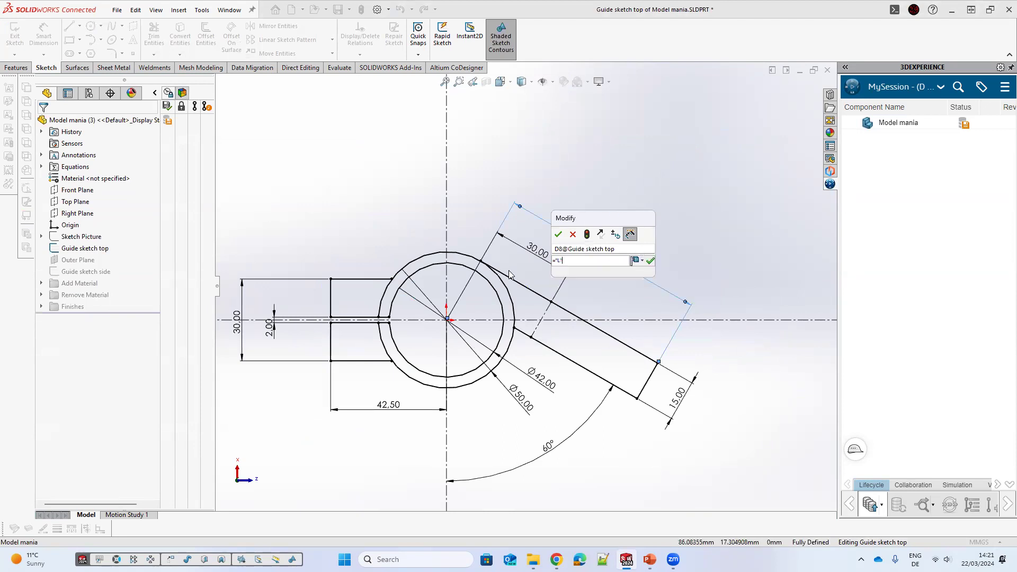
key("Return")
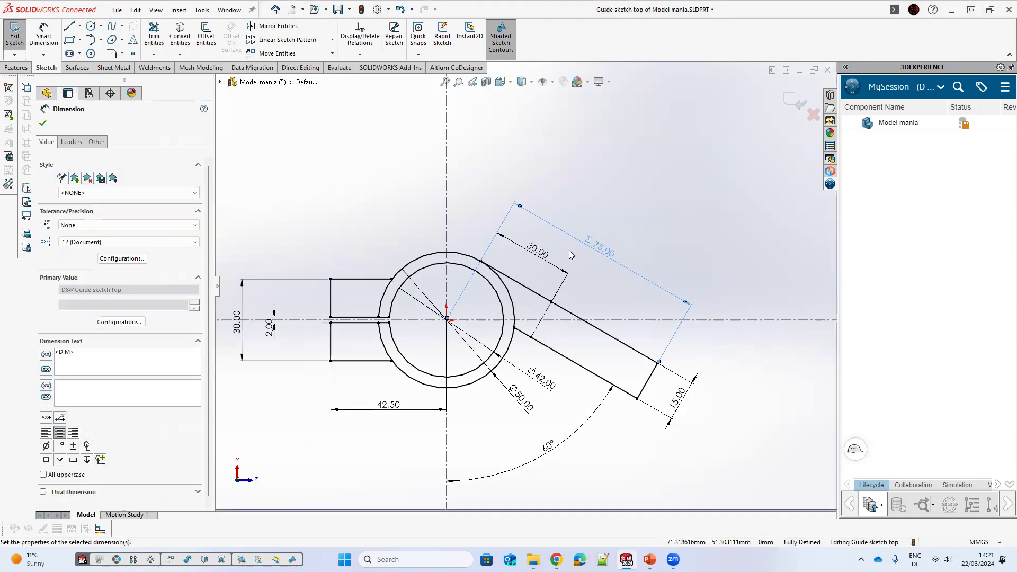
Step: Link the 30 mm cut-length dimension to global variable Lh and the 60° arm angle to A, then exit the sketch
double_click(530, 253)
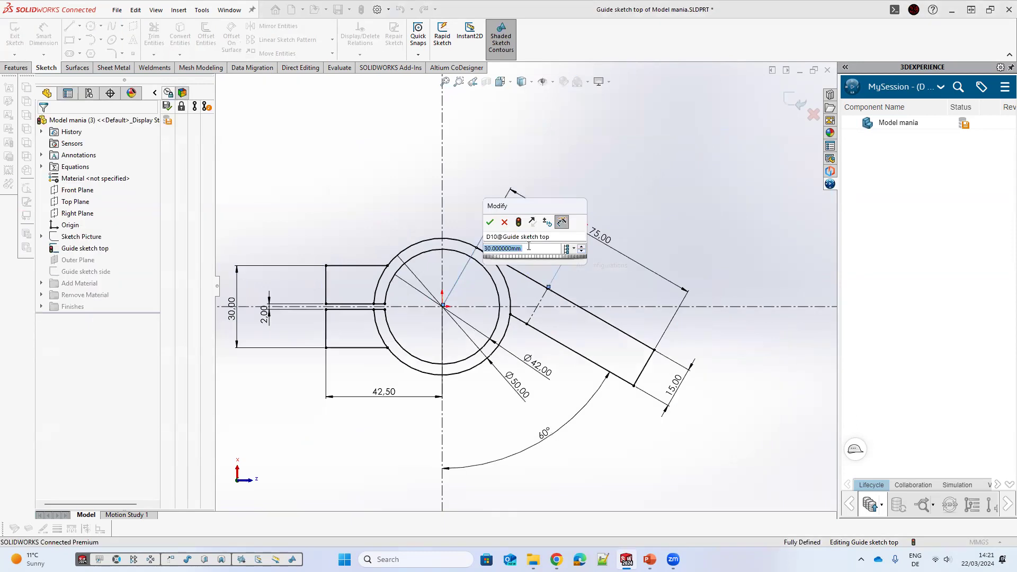
type("=")
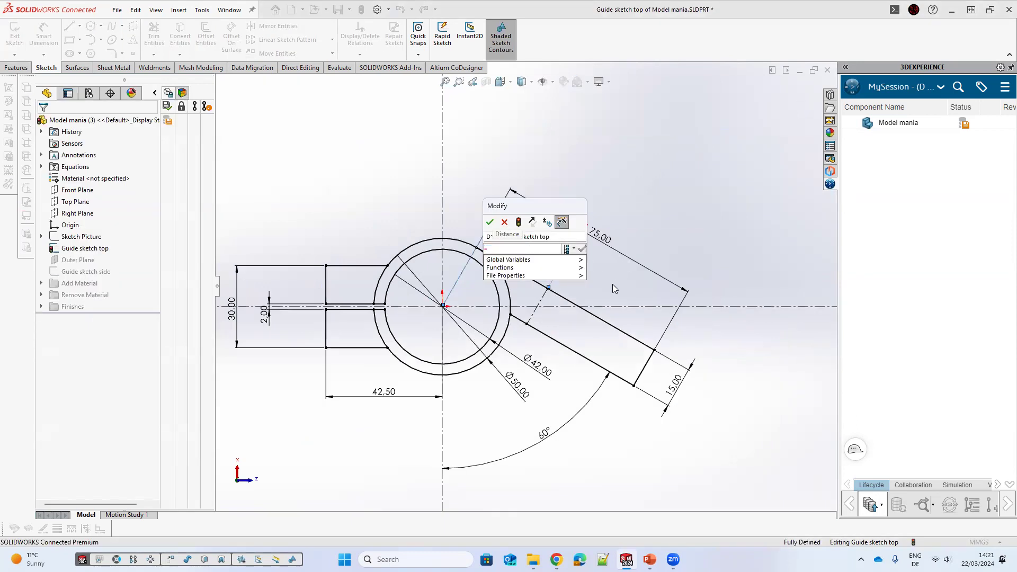
key("Down")
key("Right")
key("Down")
key("Down")
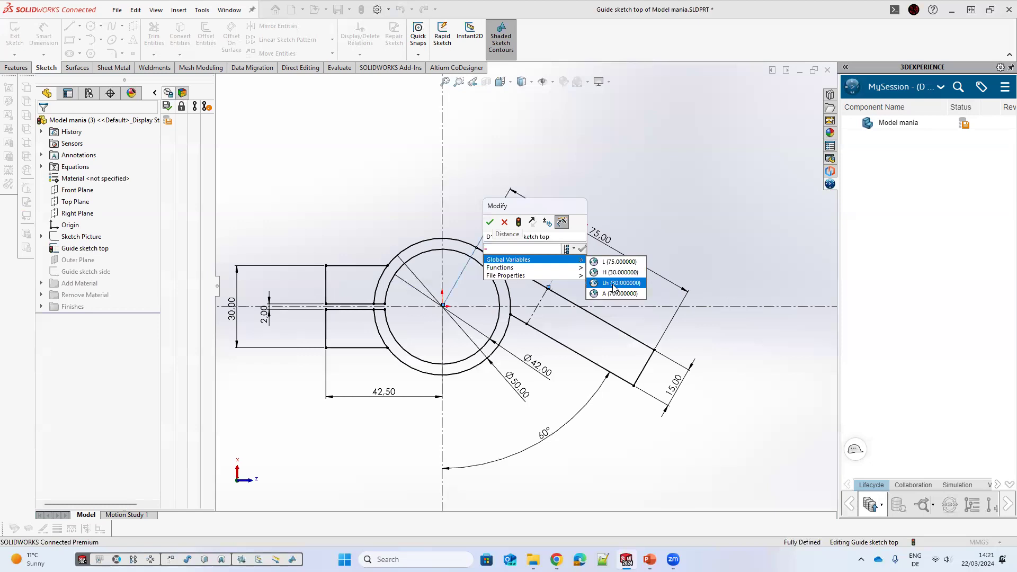
key("Return")
left_click(582, 248)
key("Return")
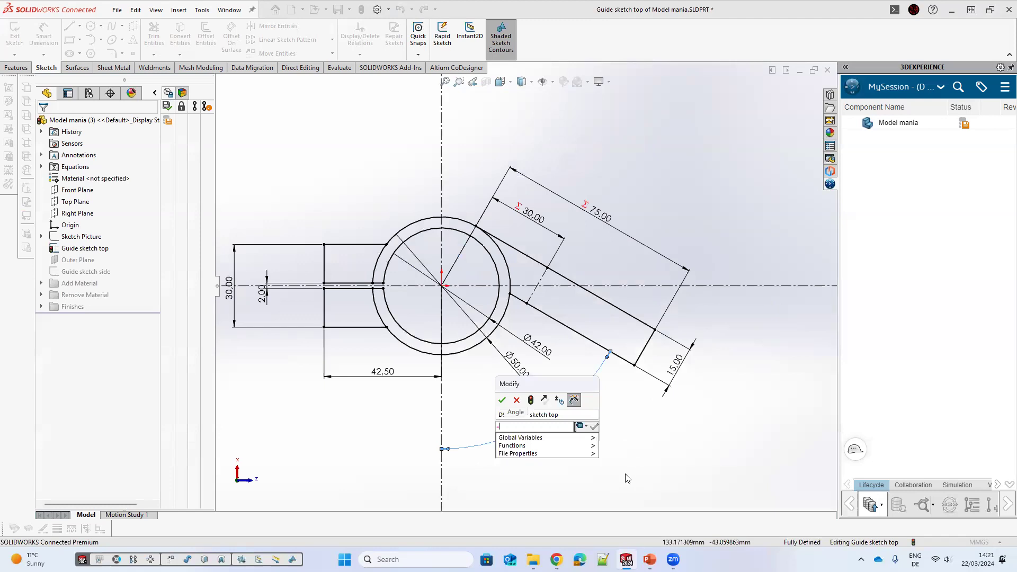
left_click(618, 454)
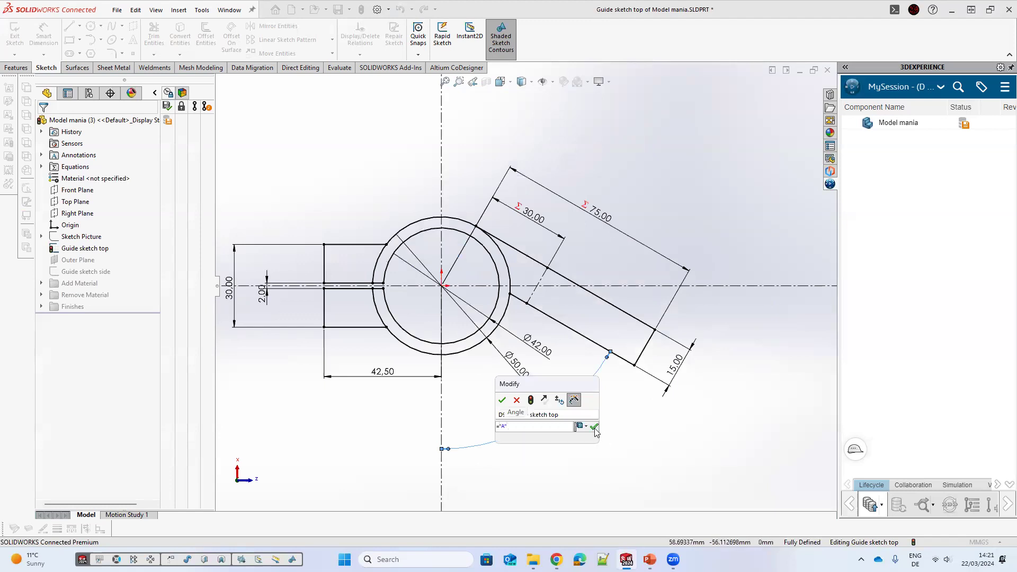
key("Return")
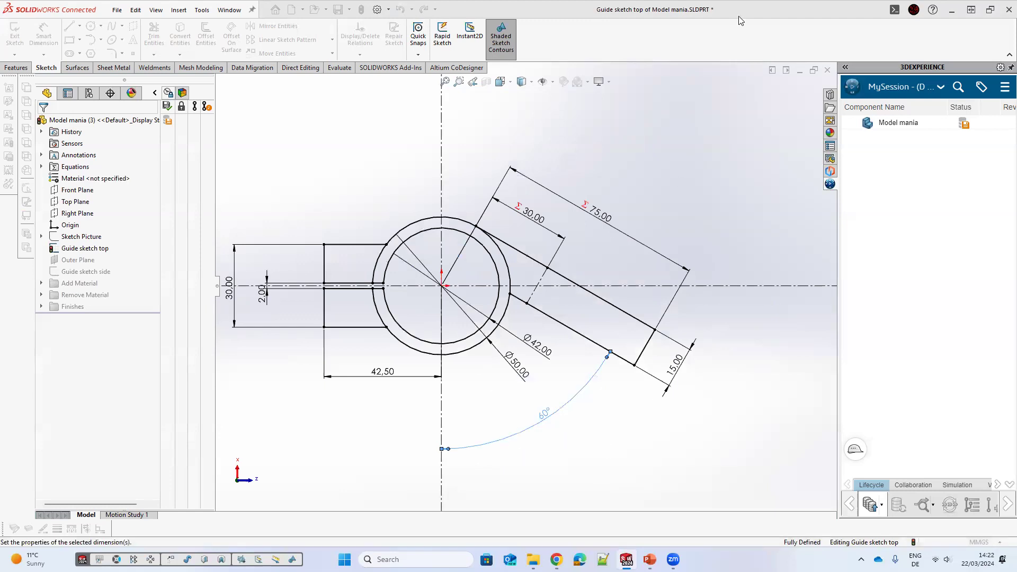
mouse_move(522, 294)
middle_mouse_down()
mouse_move(403, 181)
mouse_move(425, 310)
mouse_move(422, 283)
middle_mouse_up()
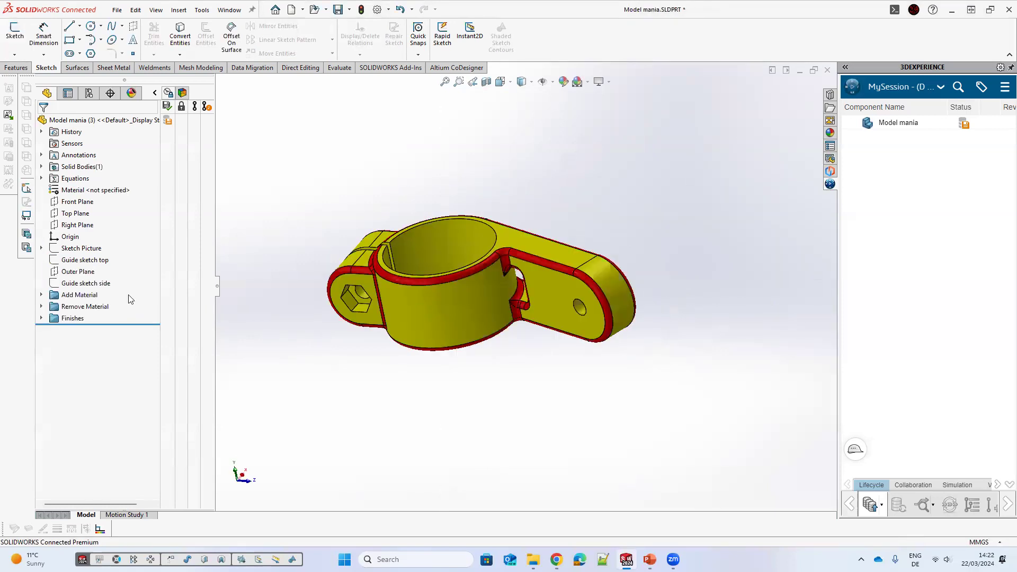
Step: Edit Guide sketch side and link its 30 mm height dimension to global variable H, then exit the sketch
left_click(87, 283)
left_click(95, 252)
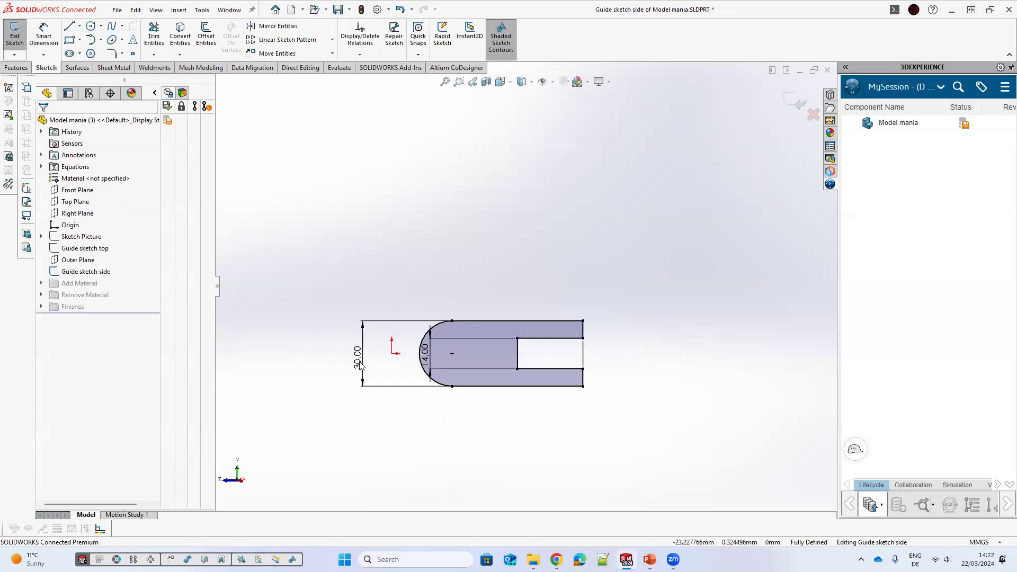
double_click(359, 362)
type("=")
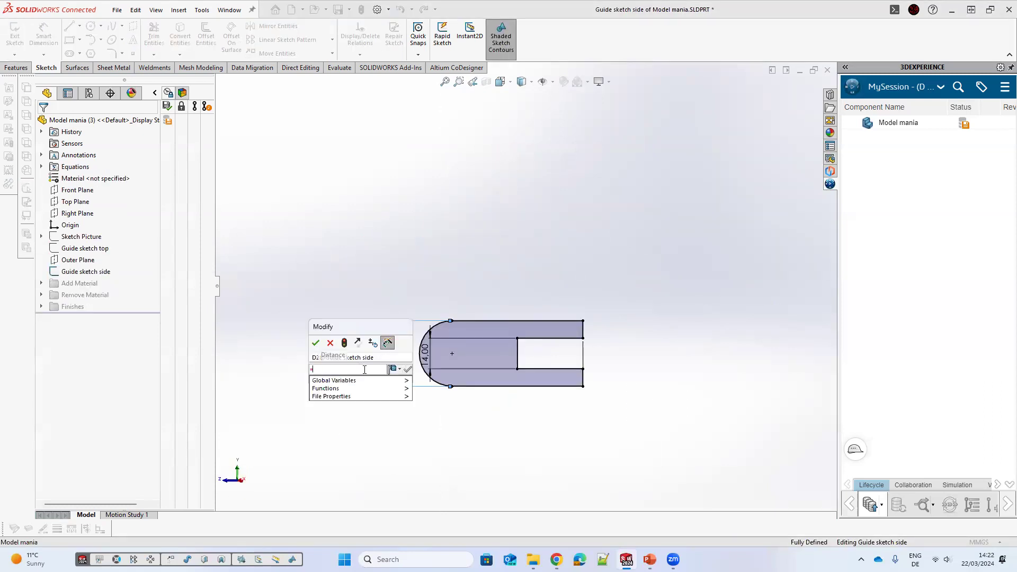
mouse_move(384, 380)
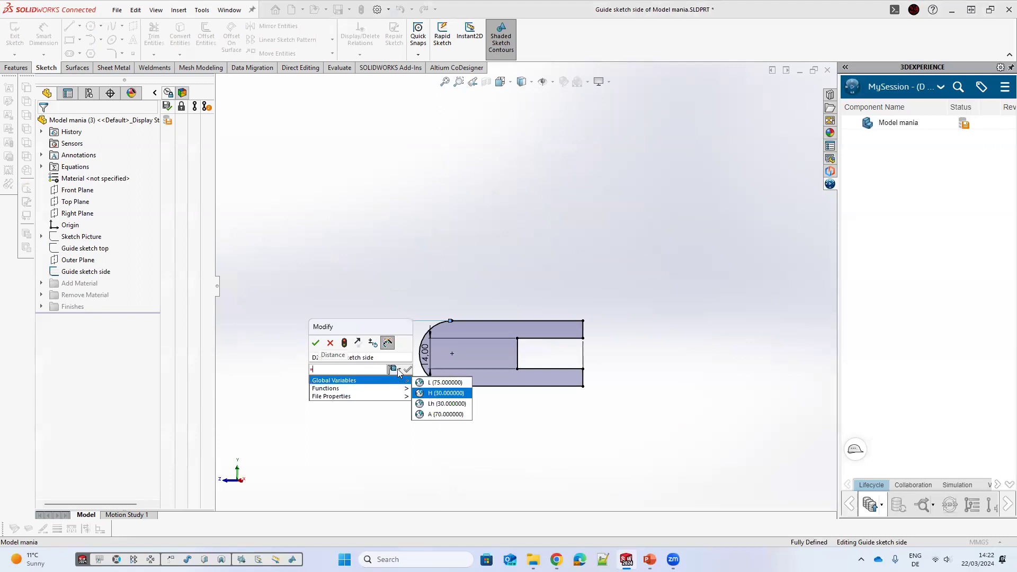
left_click(435, 393)
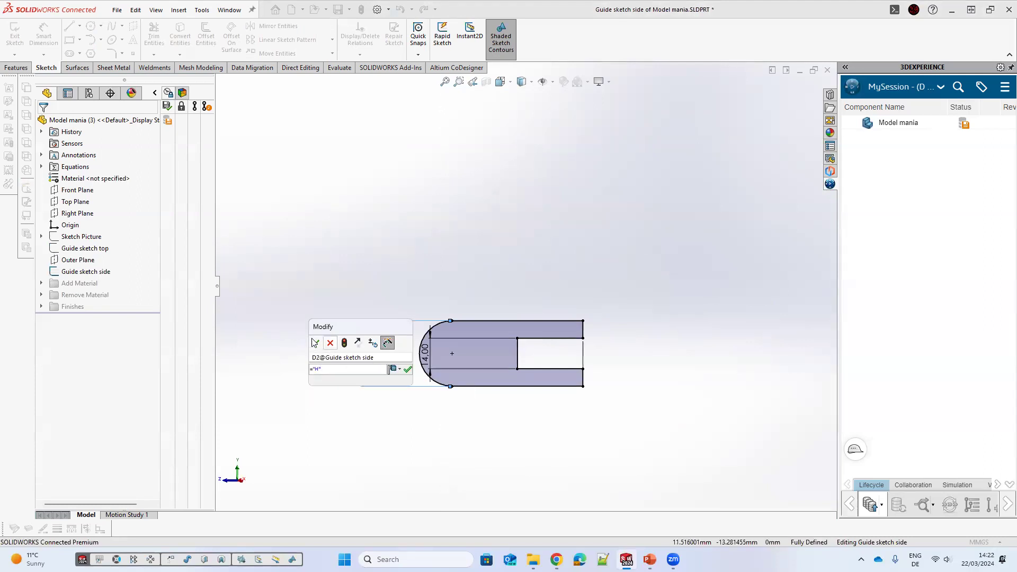
key("Return")
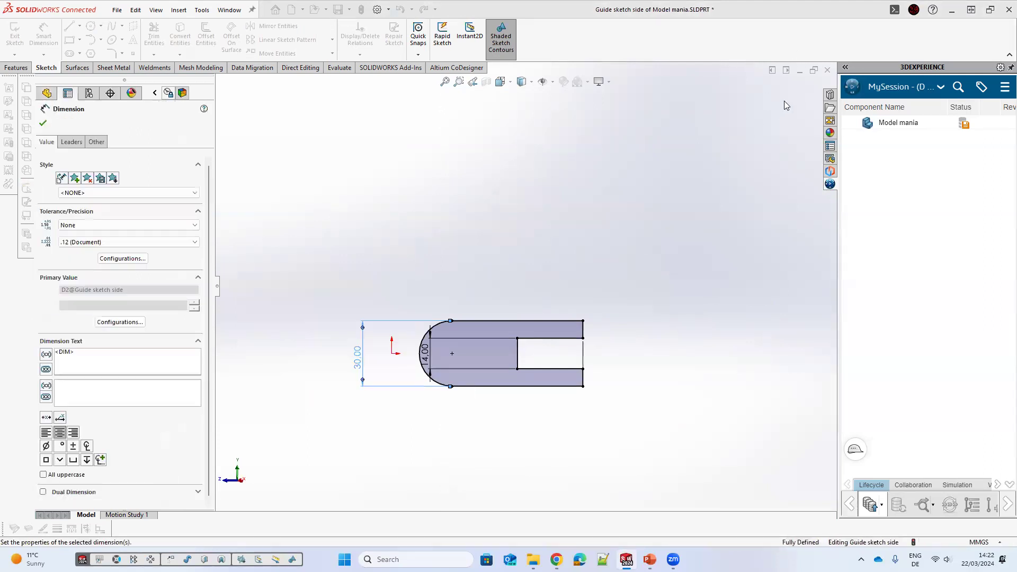
left_click(790, 99)
Step: Activate configuration 1 of the part
mouse_move(577, 165)
middle_mouse_down()
mouse_move(603, 278)
mouse_move(636, 295)
mouse_move(631, 279)
middle_mouse_up()
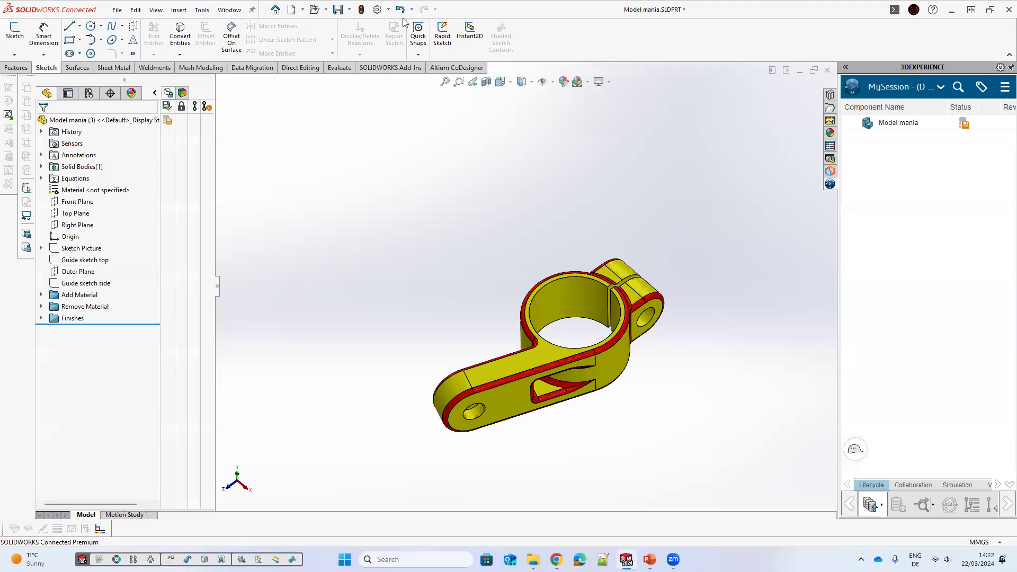
key("ctrl+7")
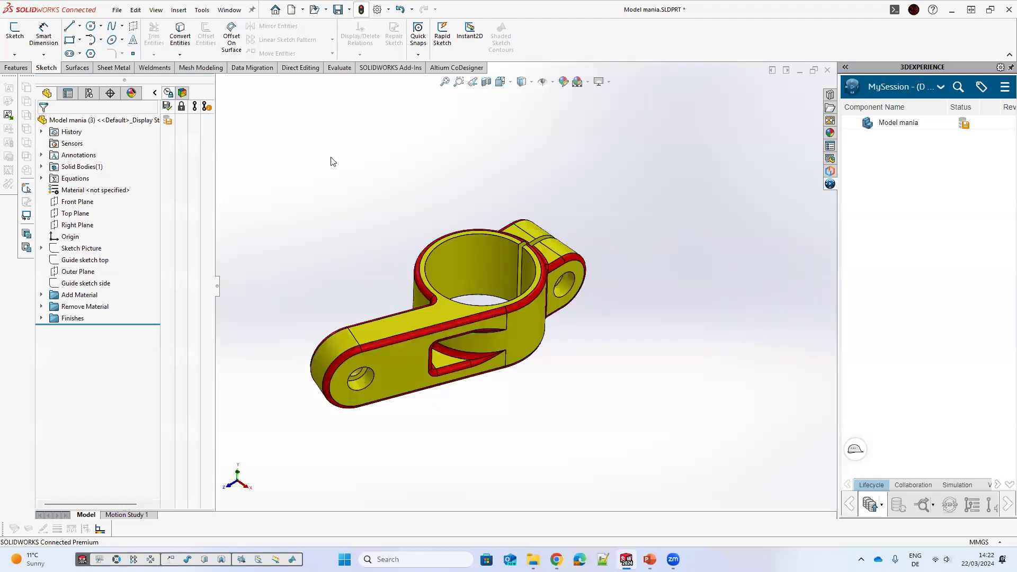
left_click(89, 93)
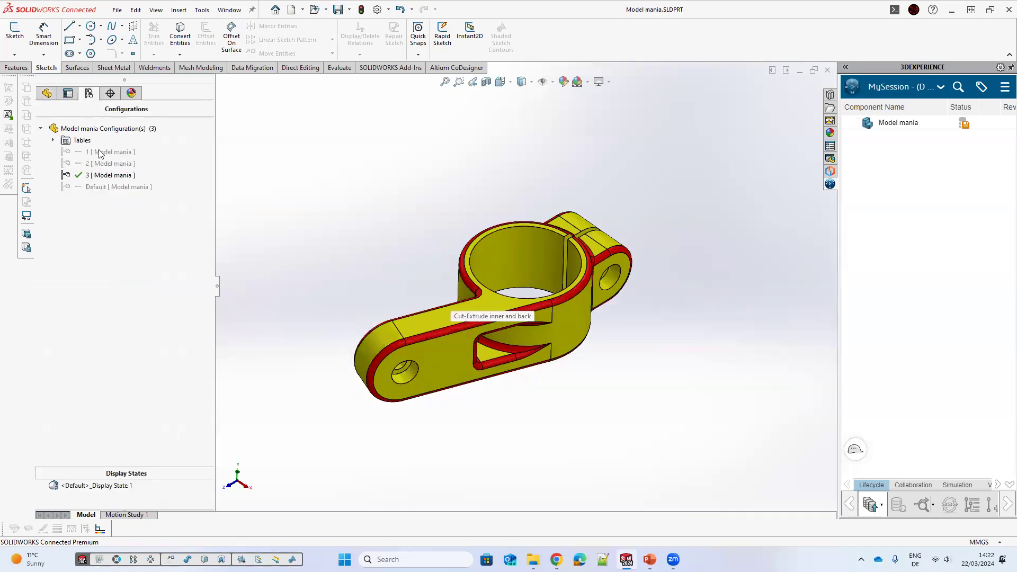
left_click(101, 152)
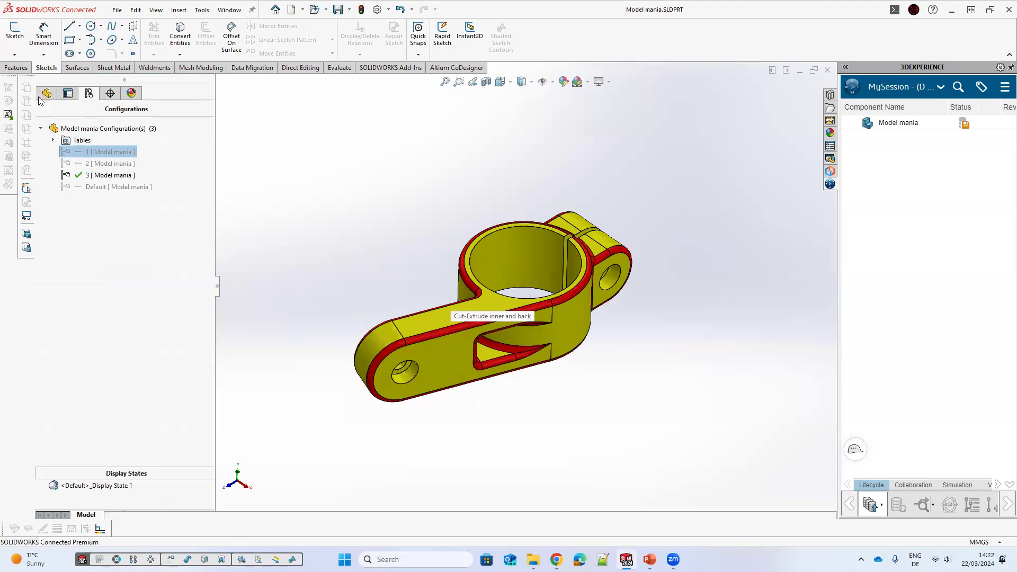
double_click(124, 152)
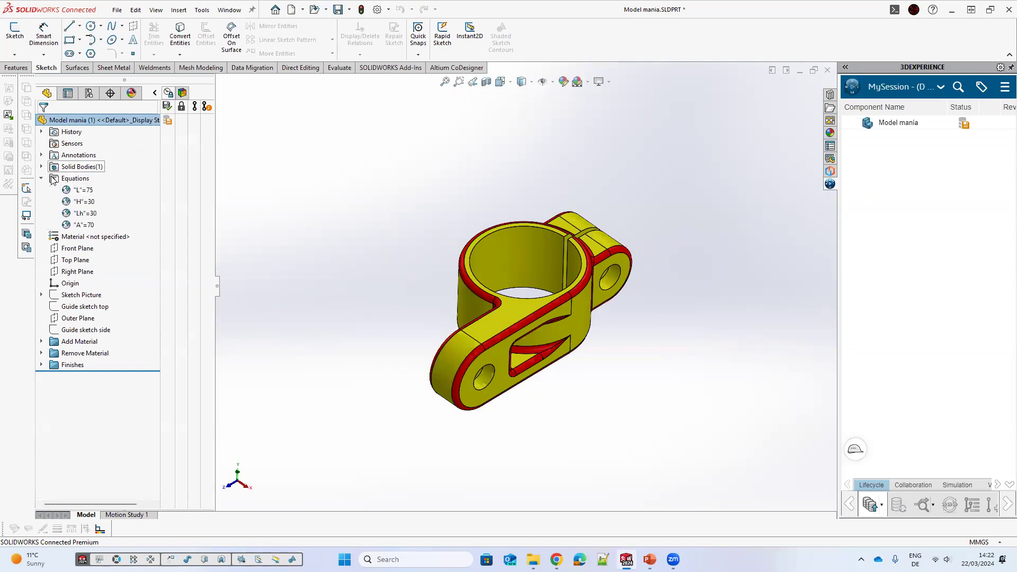
Step: Open the equations manager for configuration 1 and set global variable L to 65
left_click(68, 180)
right_click(101, 182)
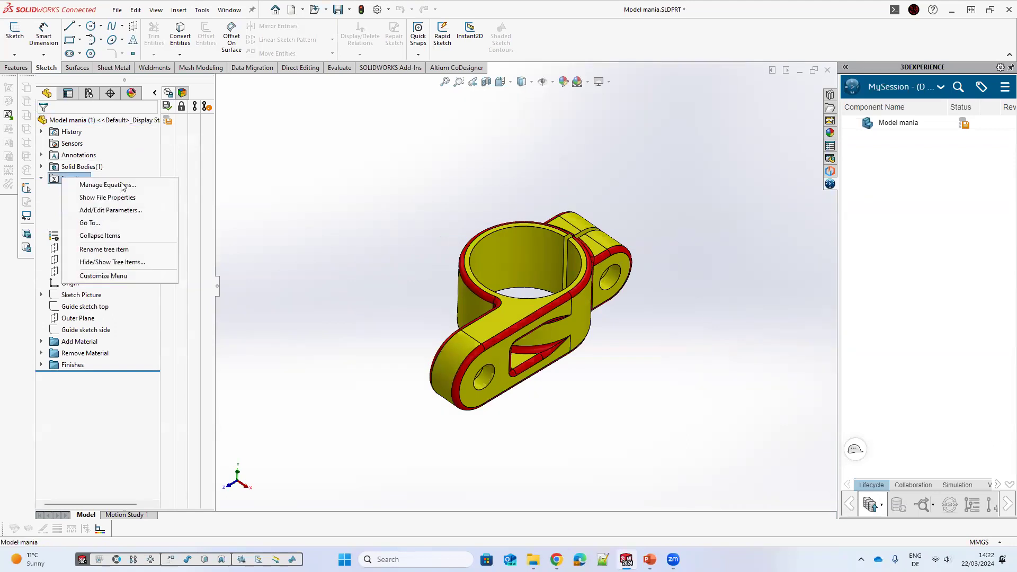
key("Down")
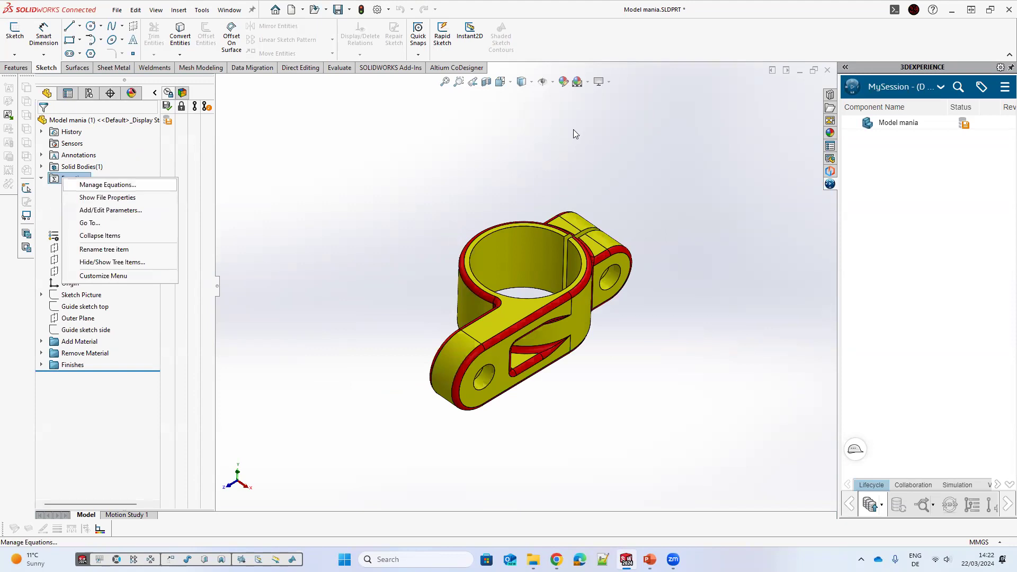
key("Return")
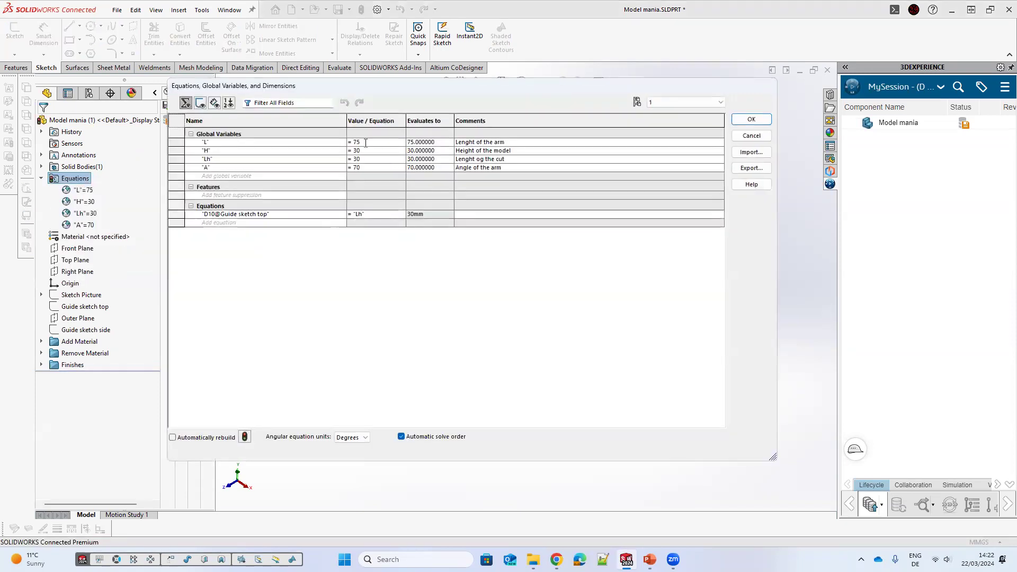
left_click(366, 143)
key("BackSpace")
key("BackSpace")
type("6")
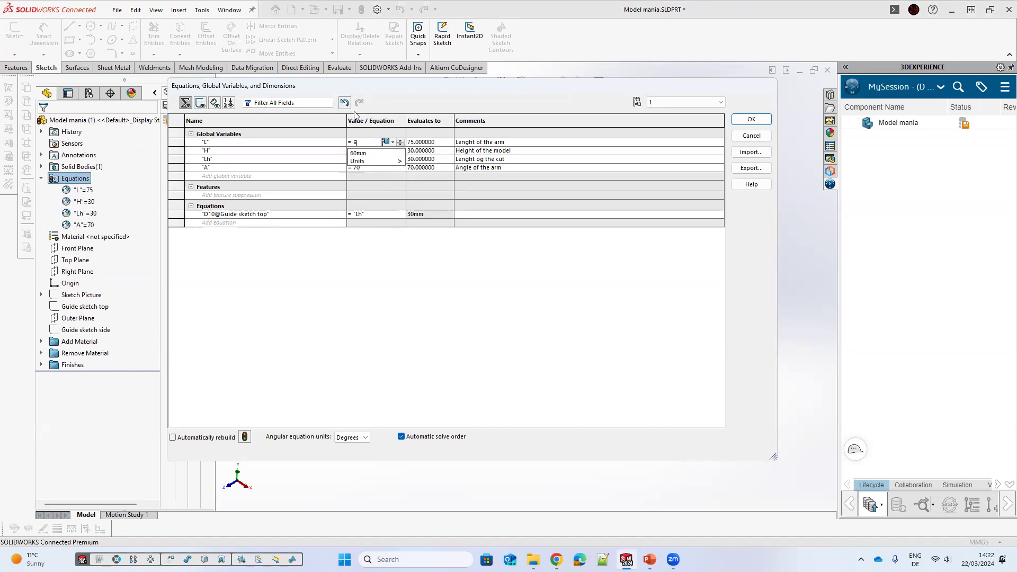
type("5")
key("Return")
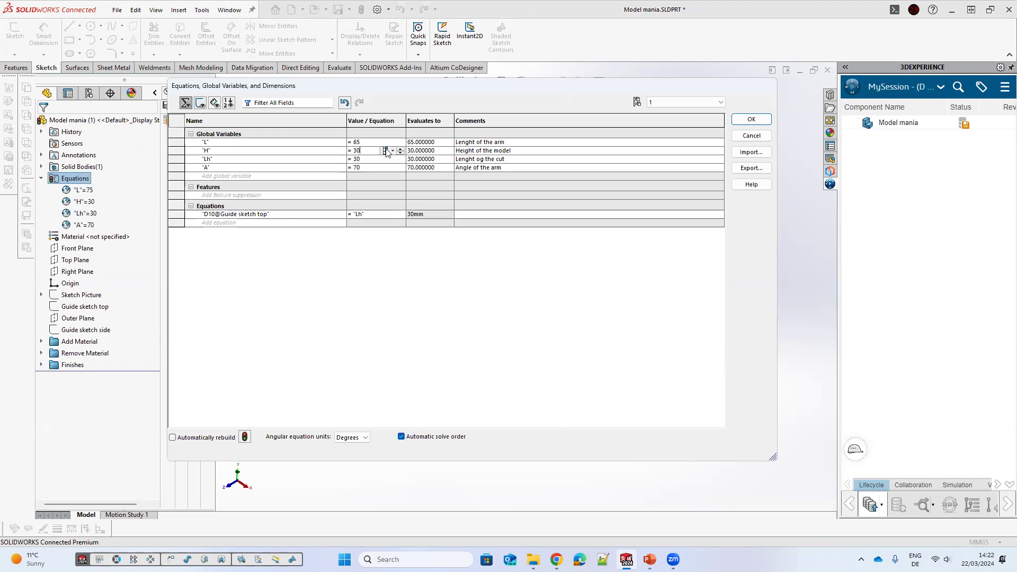
Step: Set global variable H to 35 in configuration 1
left_click(389, 152)
left_click(398, 163)
double_click(364, 150)
type("35")
left_click(617, 195)
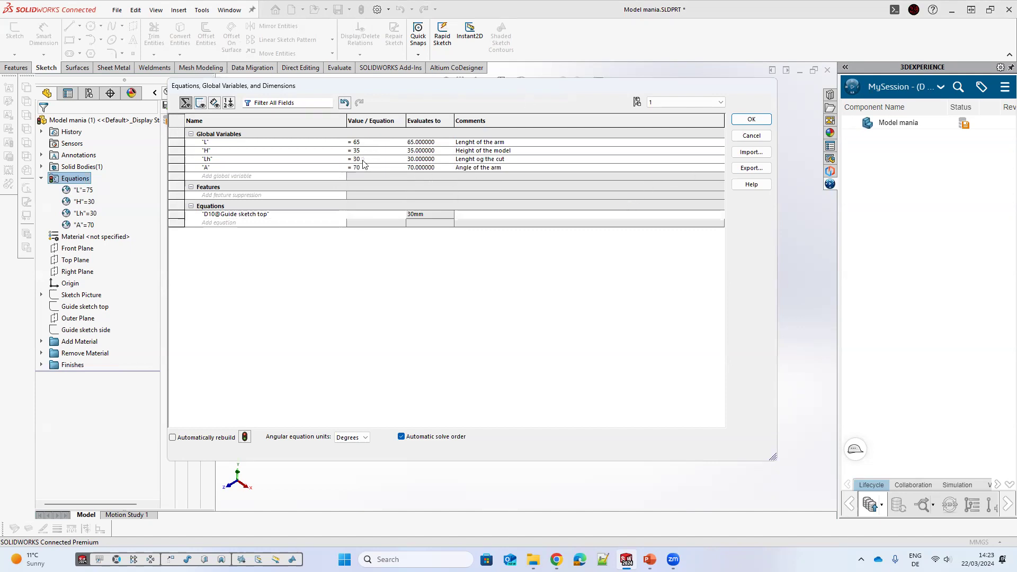
Step: Set global variable Lh to 35 in configuration 1
left_click(368, 159)
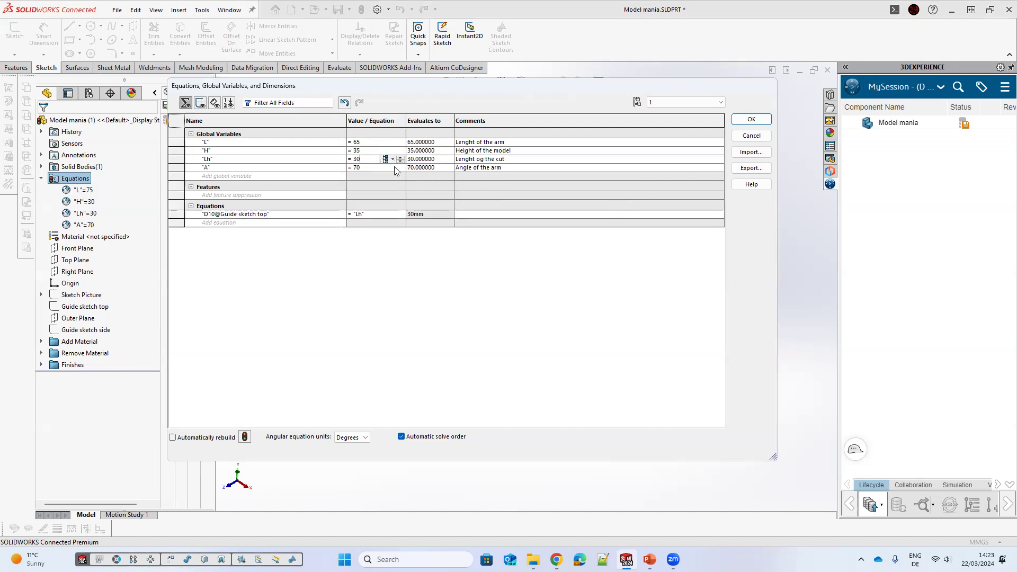
left_click(392, 160)
left_click(372, 163)
double_click(371, 162)
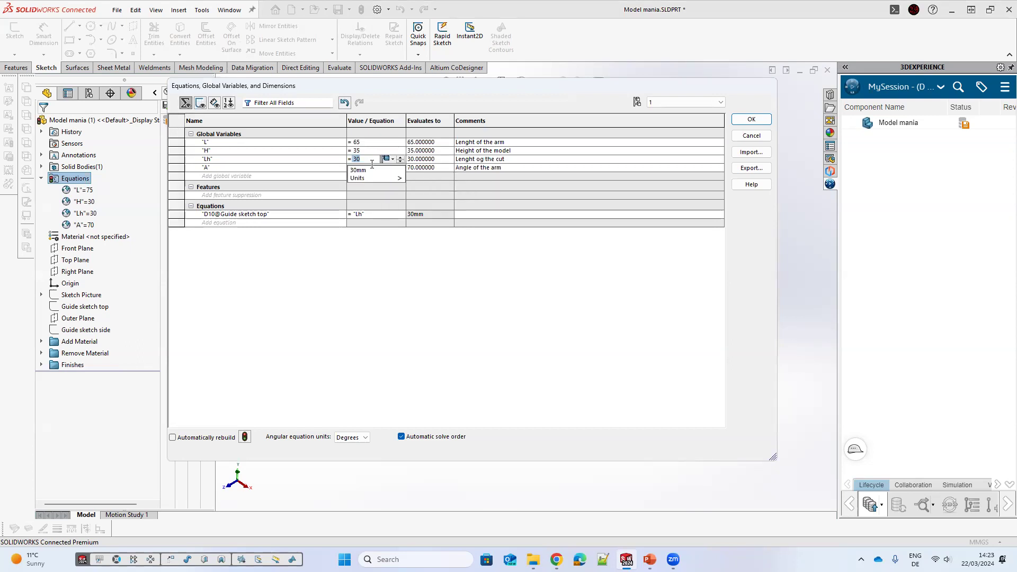
type("35")
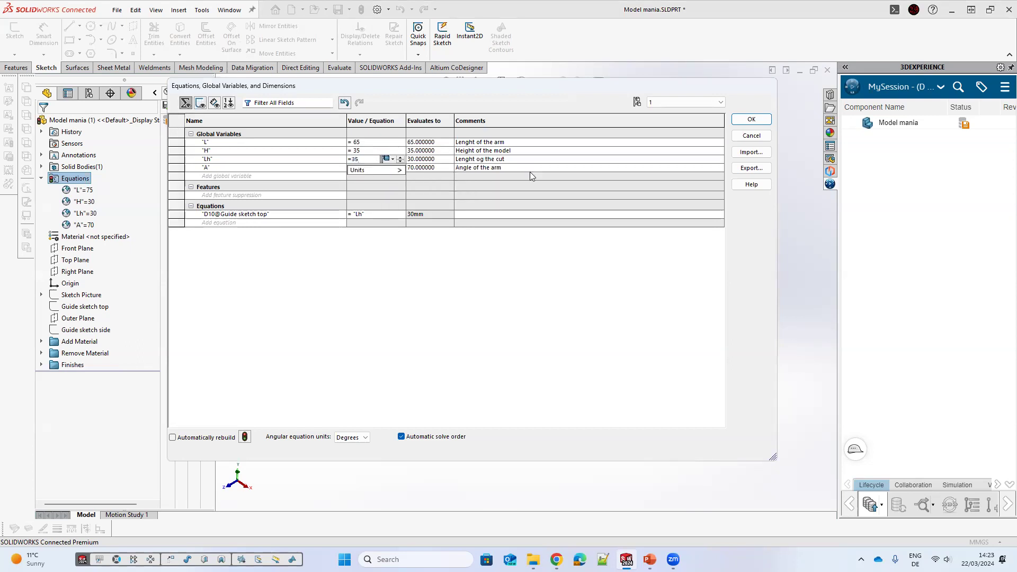
key("Return")
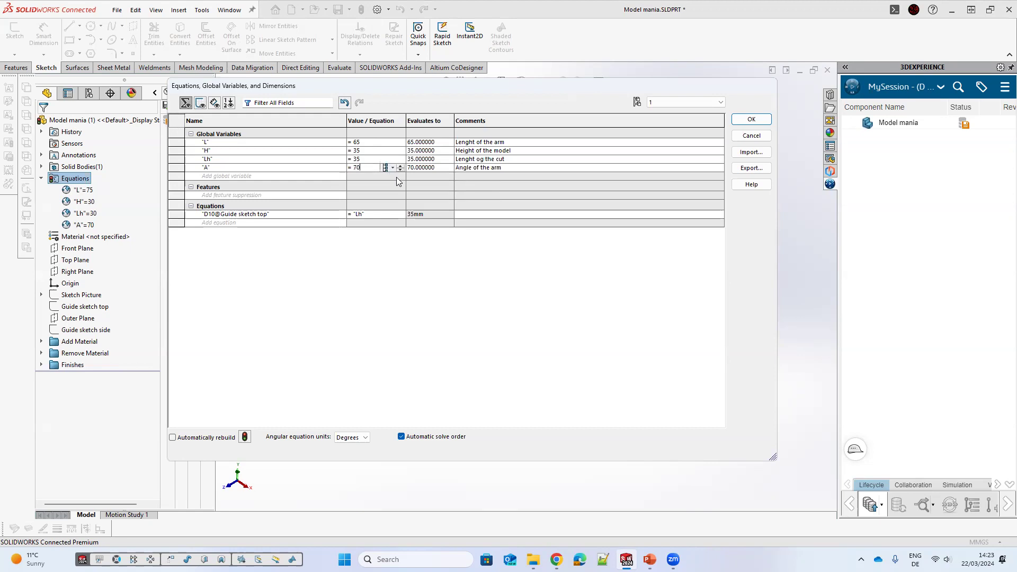
Step: Try to set global variable A to 90
left_click(392, 168)
left_click(370, 167)
double_click(371, 168)
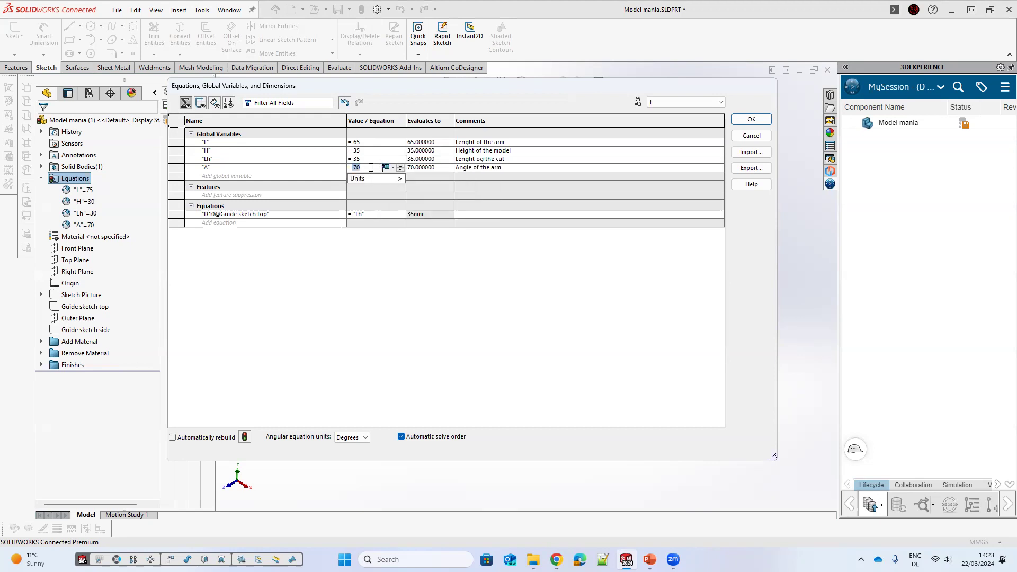
type("90")
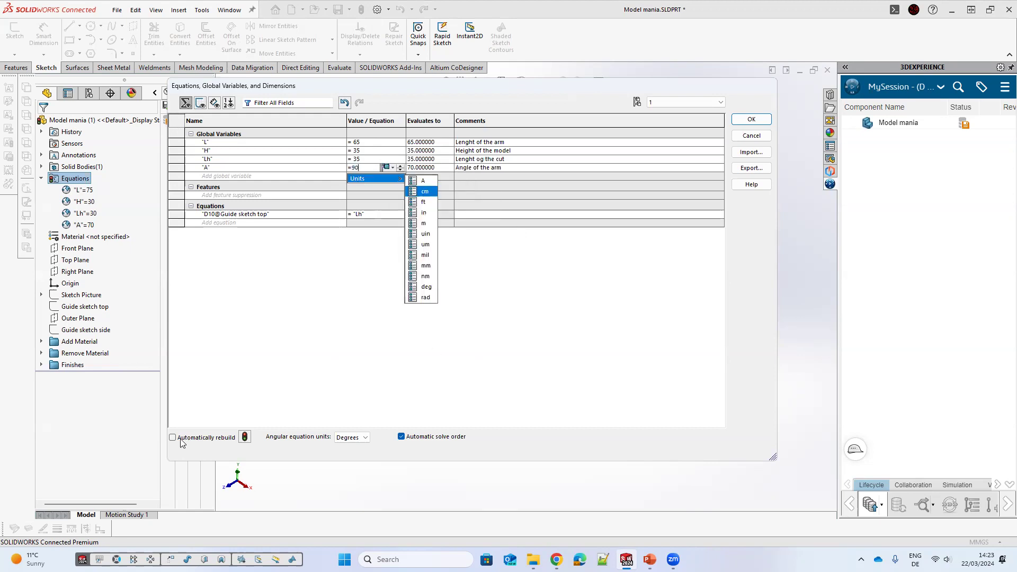
Step: Enable automatic rebuild and confirm the equations
left_click(173, 437)
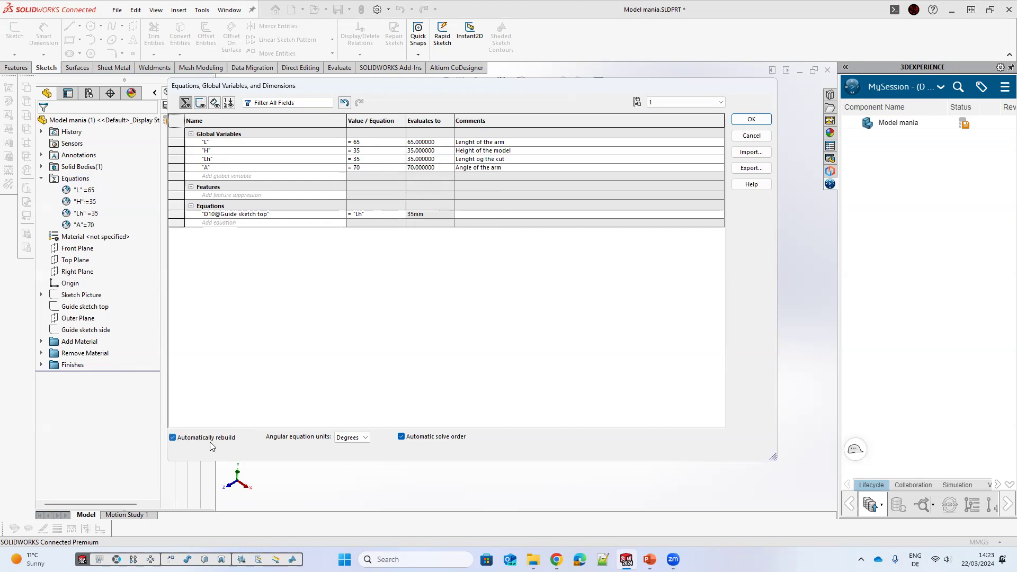
left_click(740, 121)
Step: Switch between configurations 3, 1 and 2 to compare the resulting part shapes
middle_click_drag(512, 371, 505, 305)
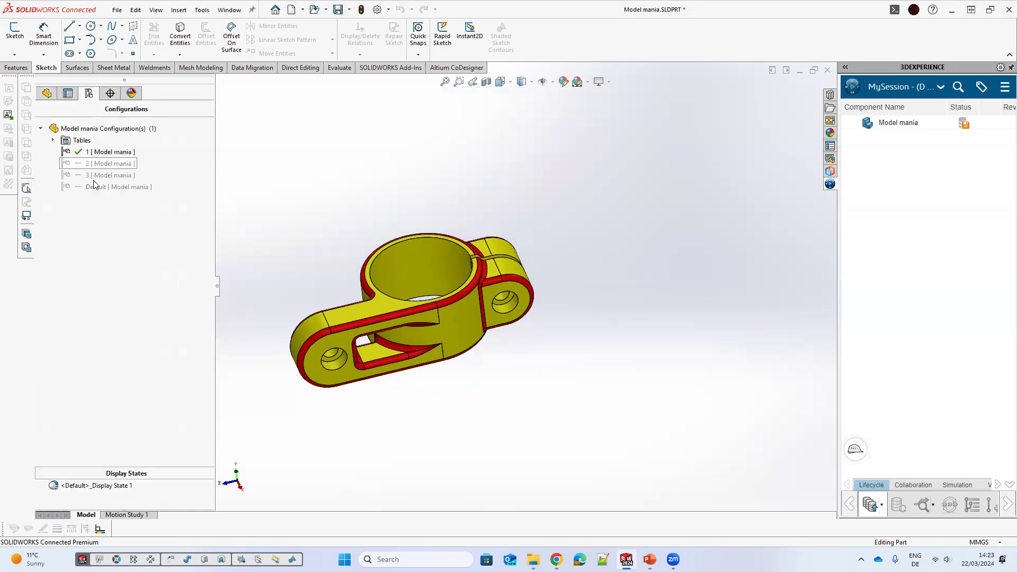
double_click(109, 175)
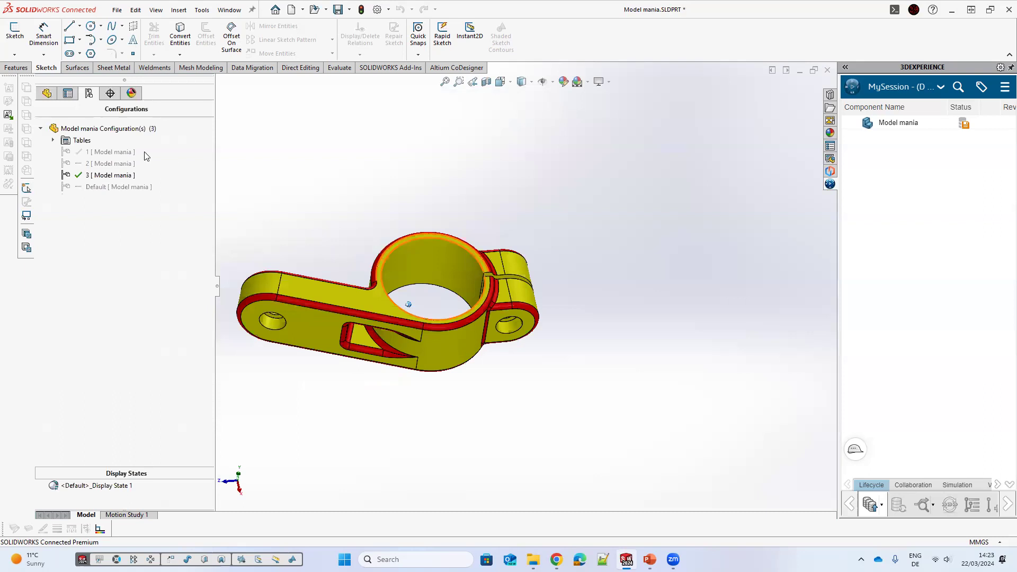
double_click(128, 153)
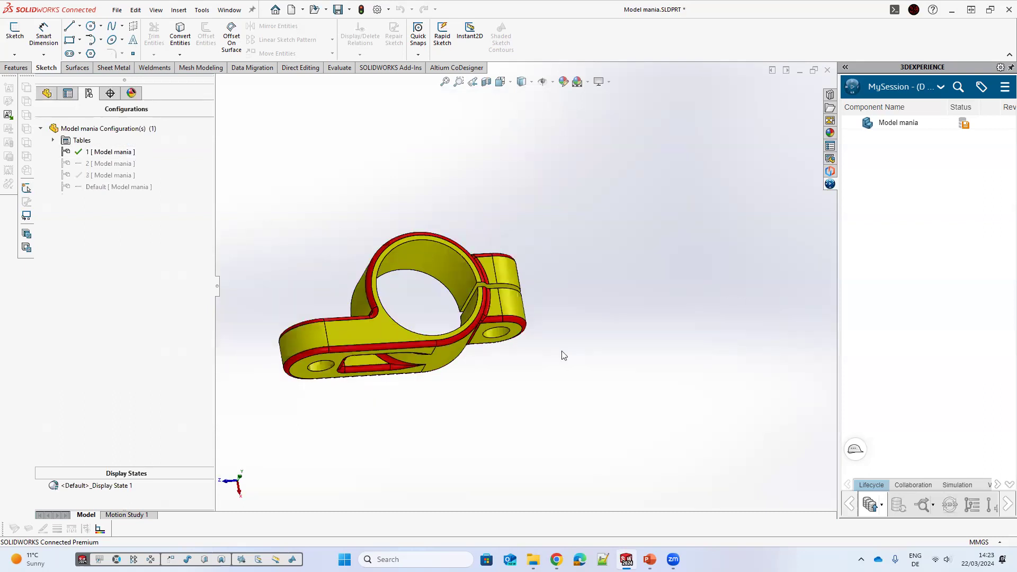
double_click(114, 174)
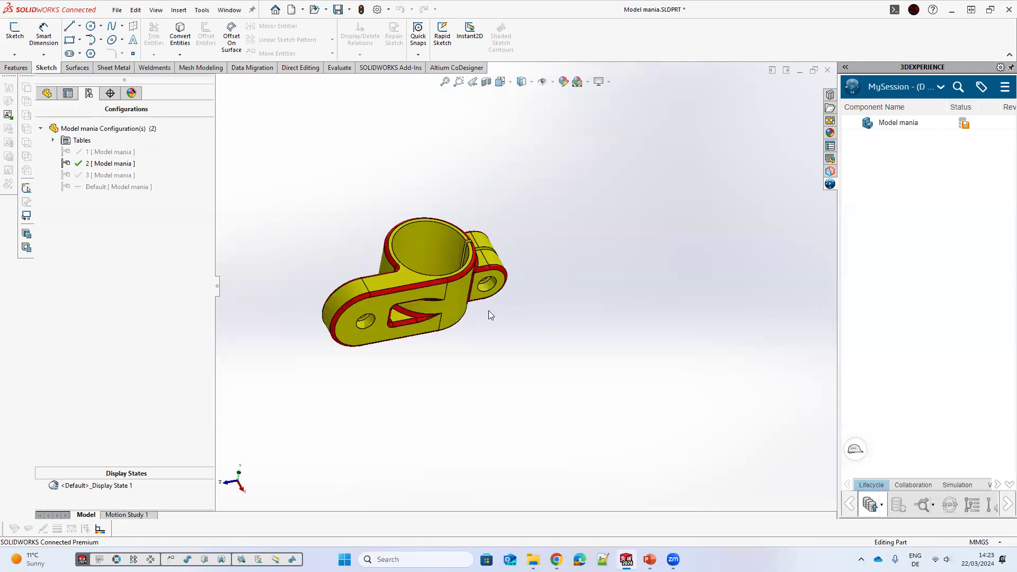
Step: Open the equations and global variables for configuration 2 and review them
right_click(78, 181)
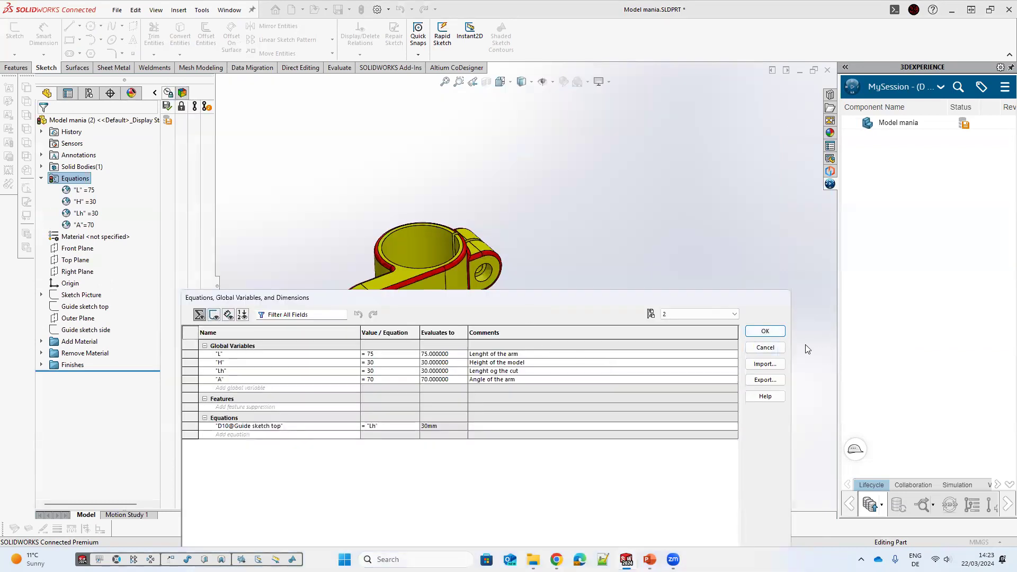
left_click(771, 330)
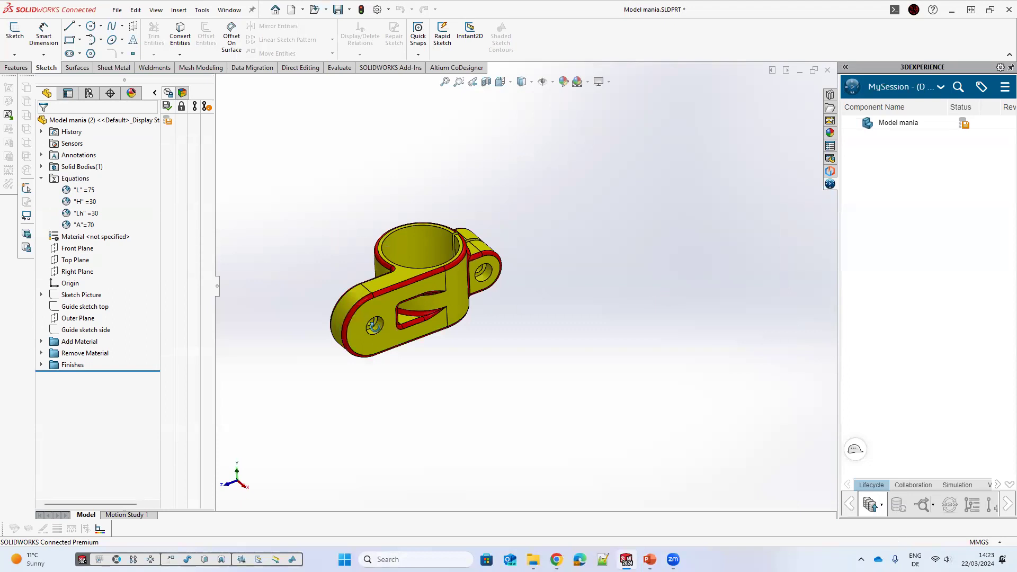
Step: Open the part's configuration table and widen its columns to read the guide sketch dimensions
left_click(85, 93)
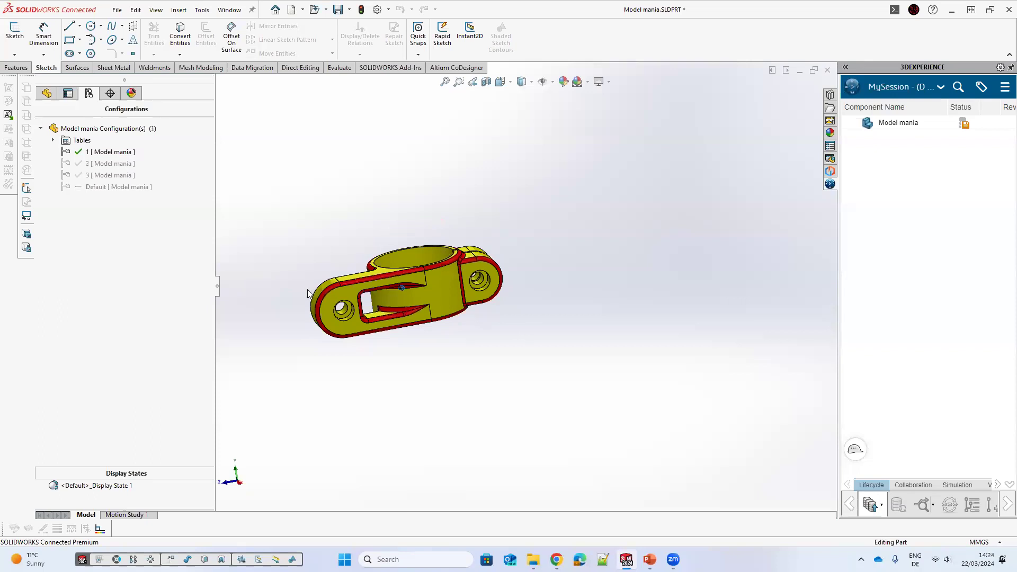
left_click(53, 141)
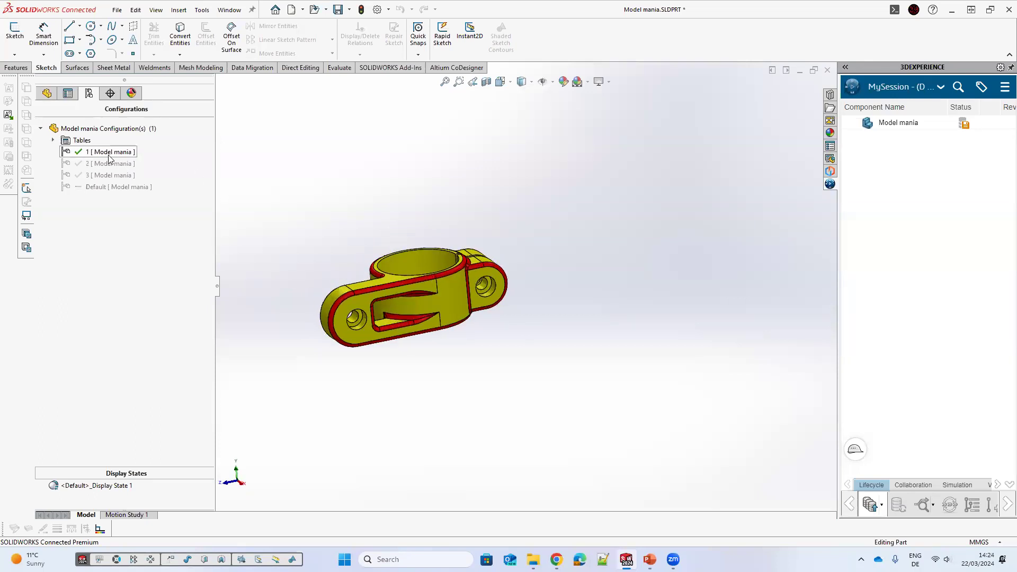
left_click(111, 153)
right_click(111, 153)
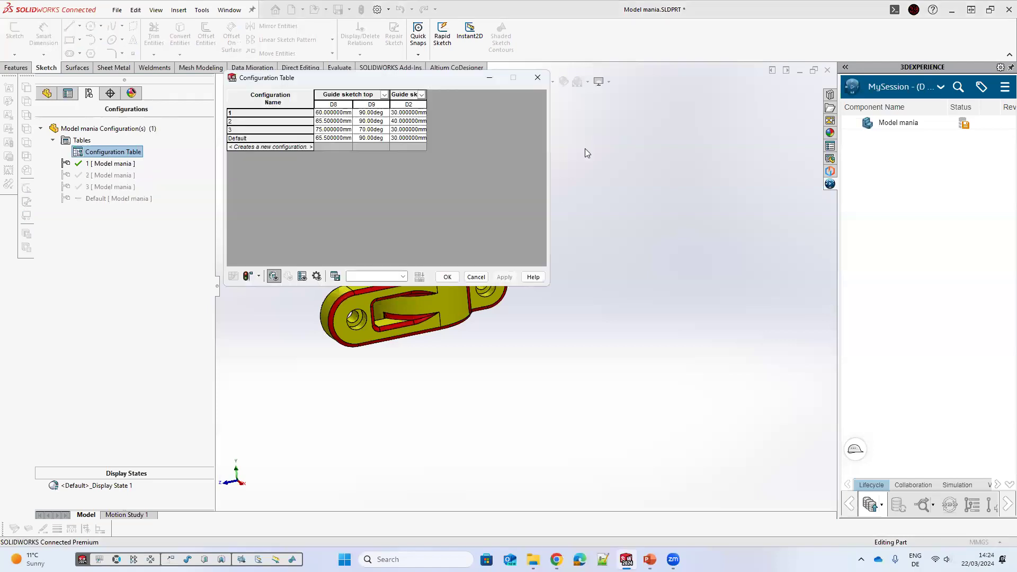
mouse_move(566, 139)
left_mouse_down()
mouse_move(552, 127)
mouse_move(535, 136)
left_mouse_up()
double_click(481, 145)
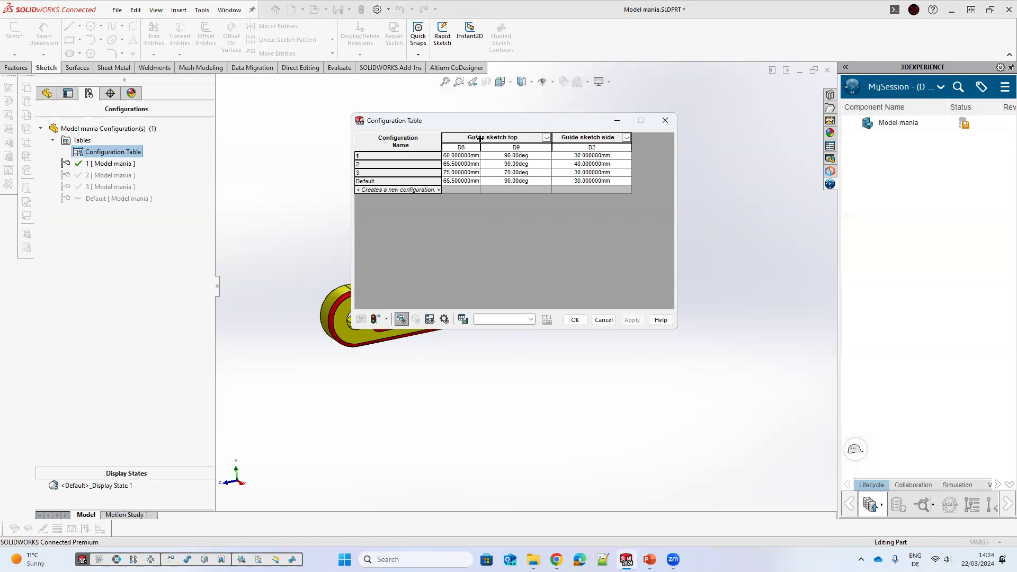
left_click_drag(498, 141, 507, 140)
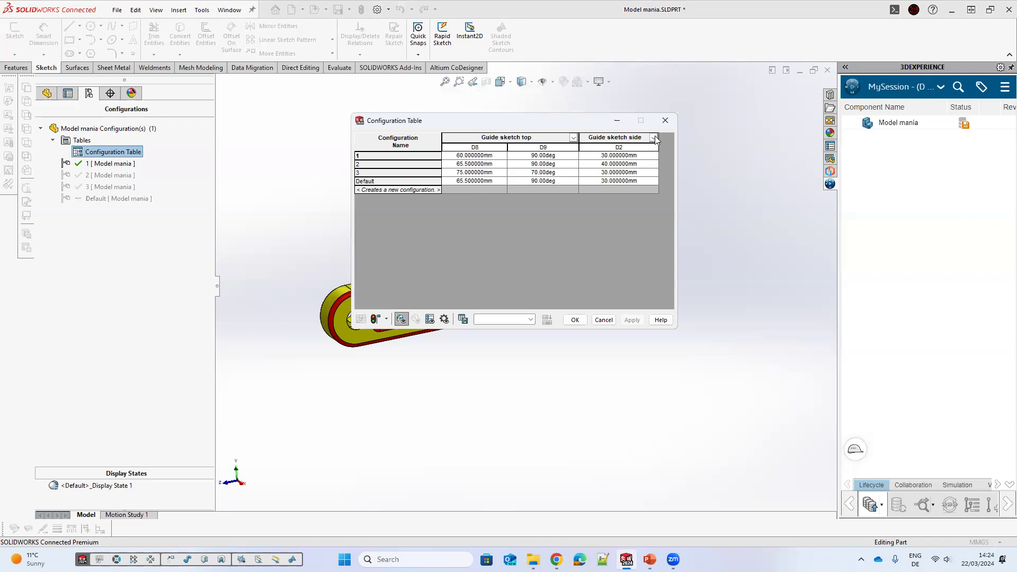
left_click_drag(655, 138, 639, 139)
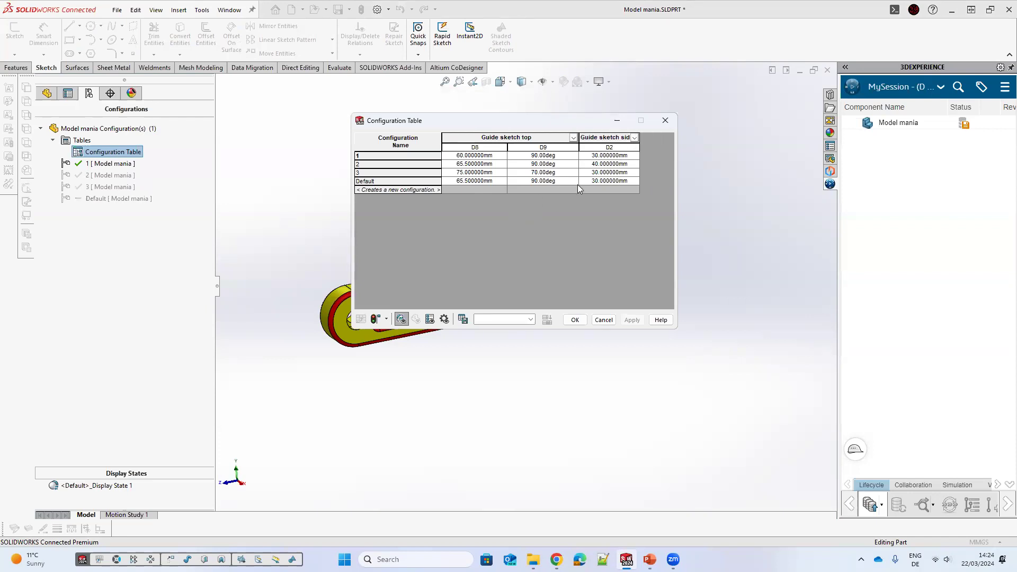
Step: Inspect the guide sketch dimension values for each configuration in the table and close it
left_click(613, 156)
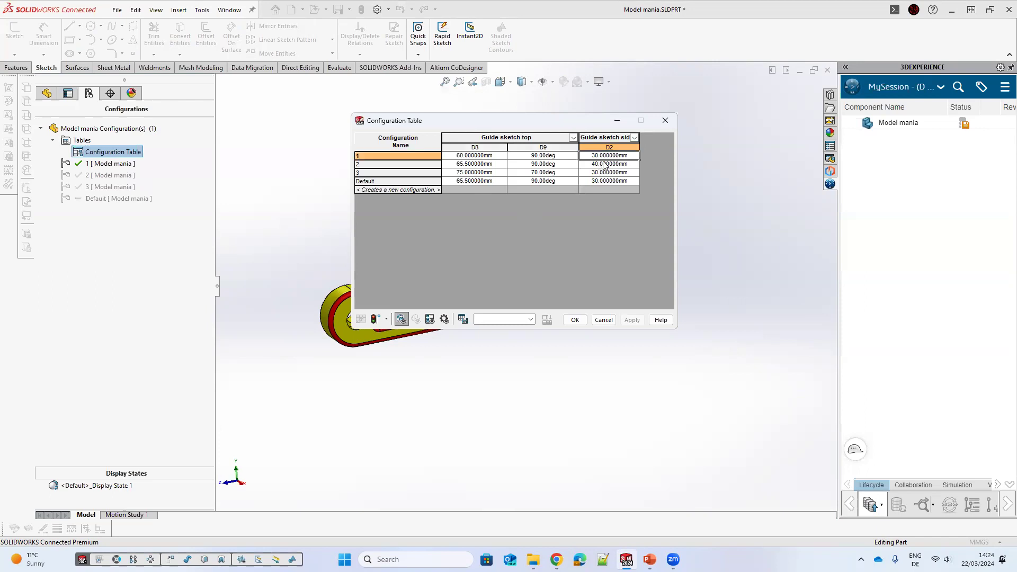
left_click(602, 173)
left_click(602, 181)
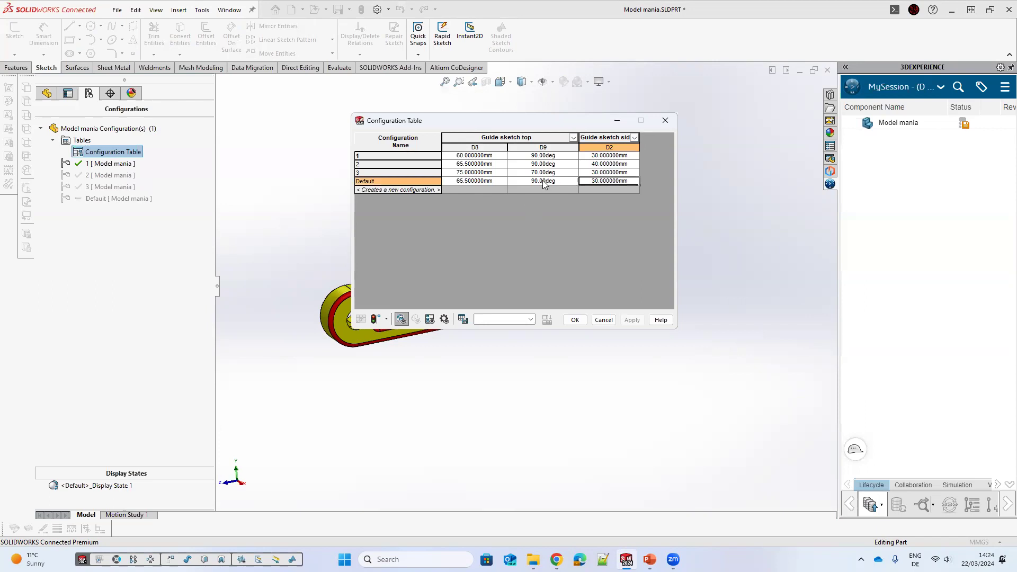
left_click(556, 180)
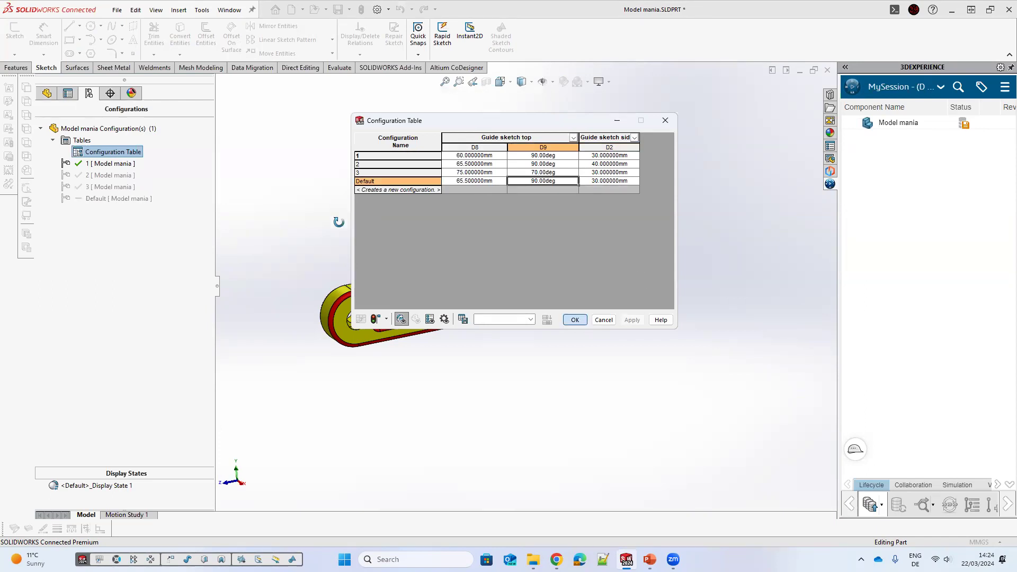
key("Return")
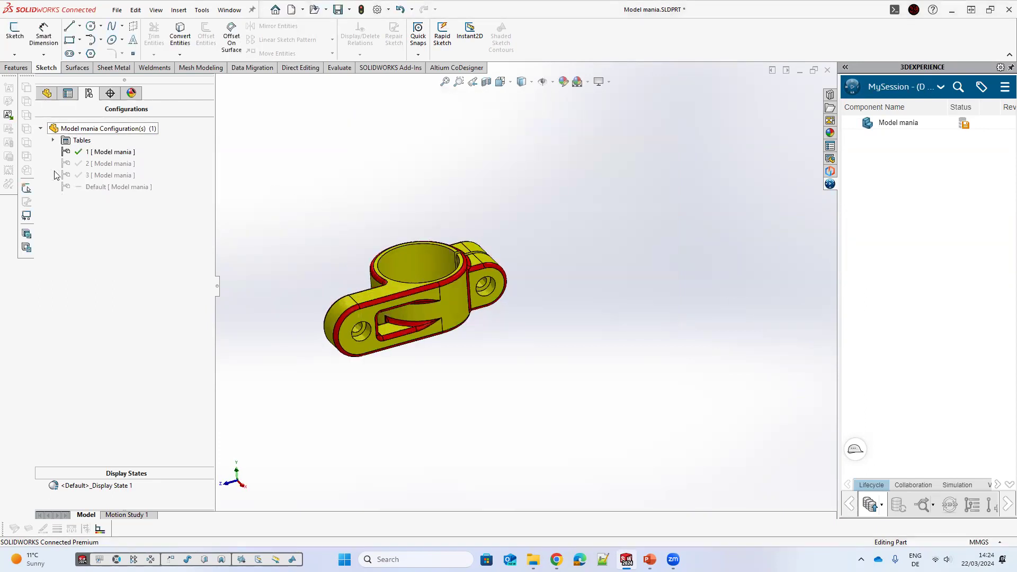
Step: Open the equations for configuration 1 and set global variable A to 90
left_click(46, 93)
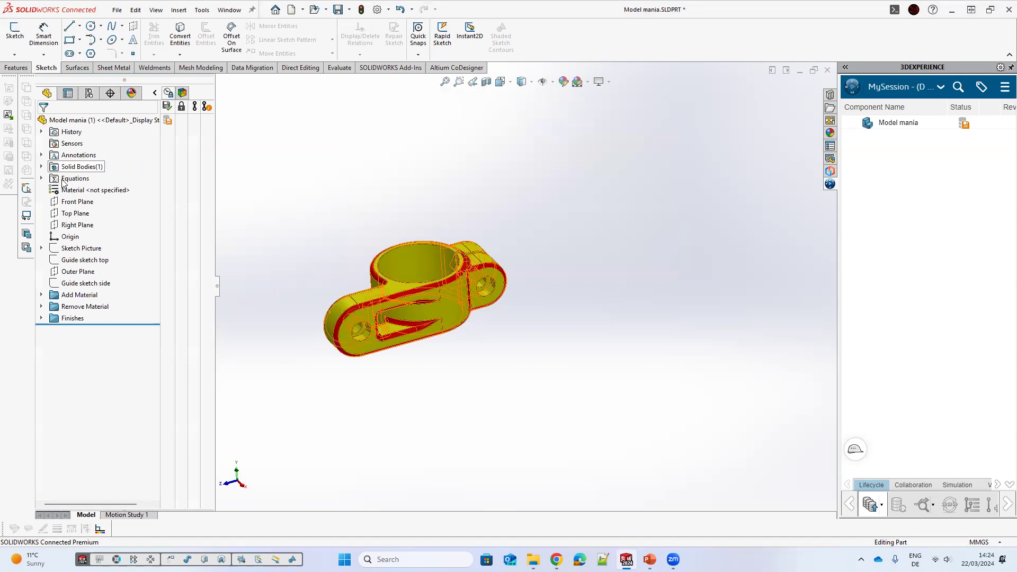
left_click(41, 178)
right_click(62, 180)
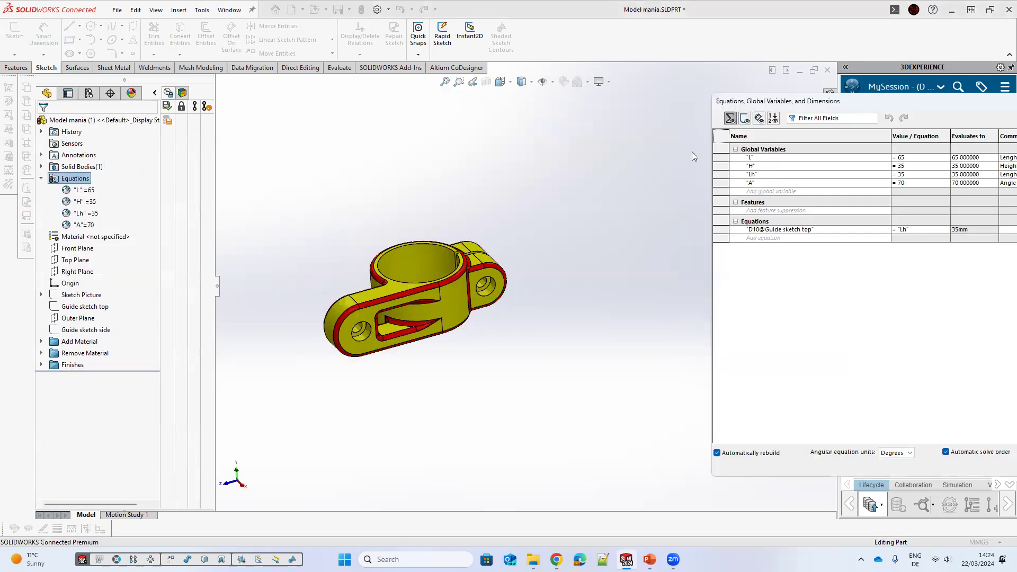
left_click(650, 151)
left_click(640, 152)
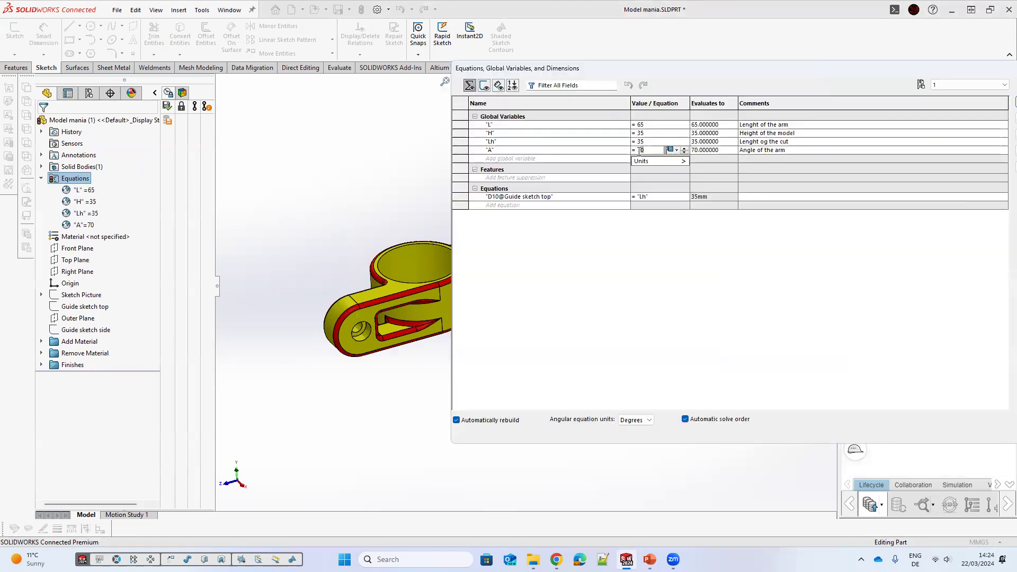
double_click(639, 151)
type("9")
key("Tab")
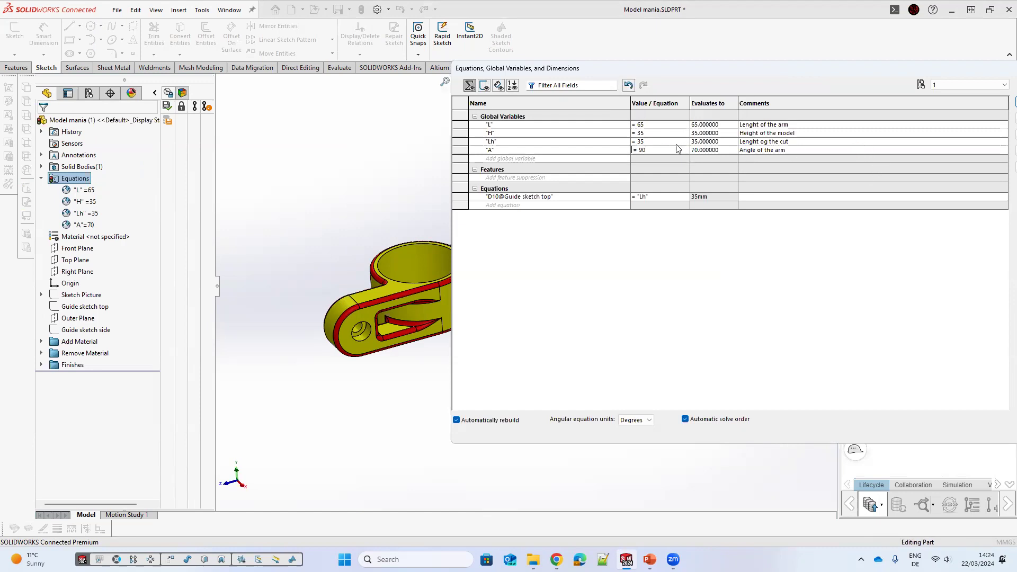
Step: Set global variable Lh to 30 in configuration 1
left_click(655, 141)
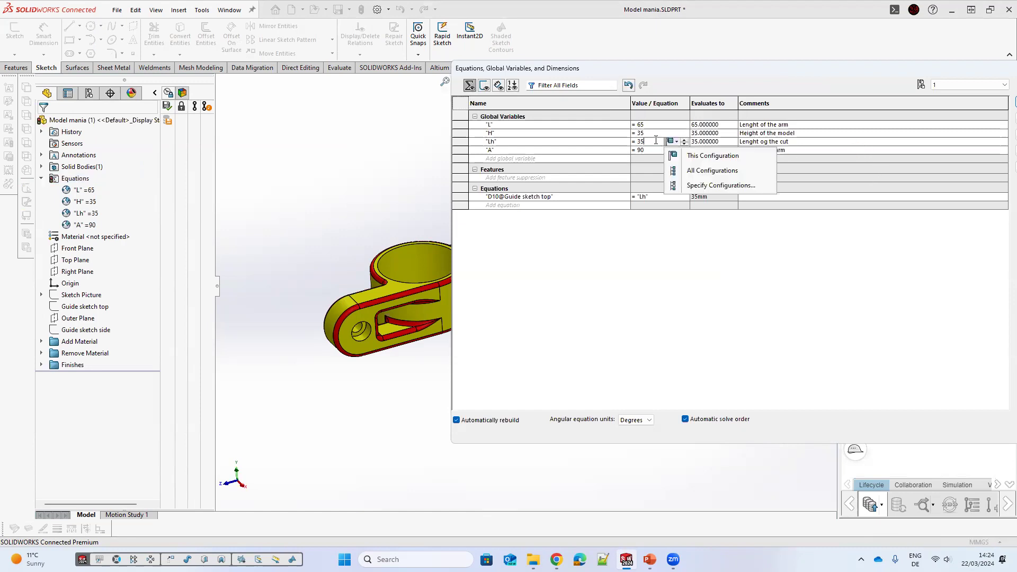
left_click(655, 141)
left_click_drag(645, 141, 639, 138)
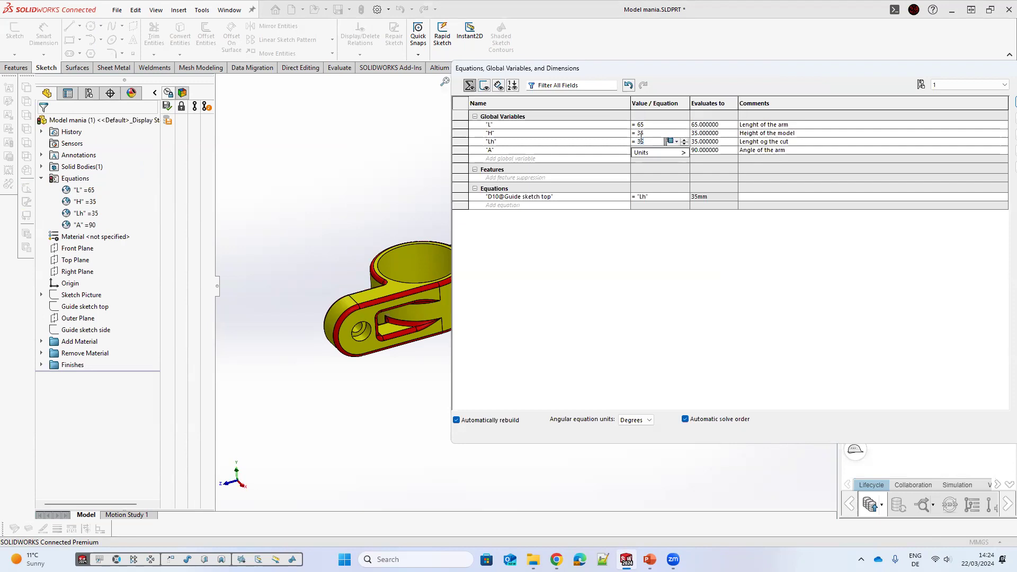
type("30")
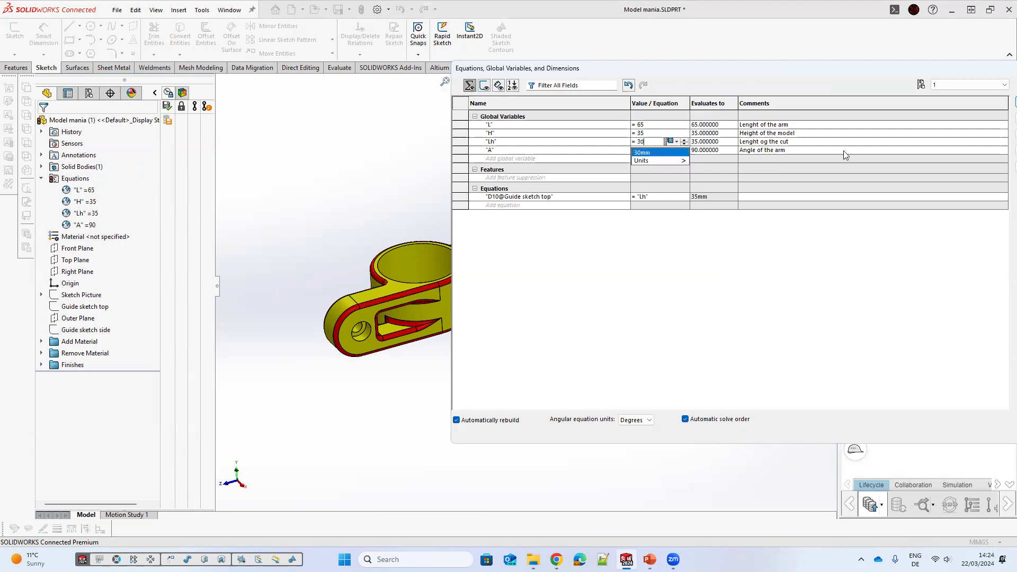
key("Return")
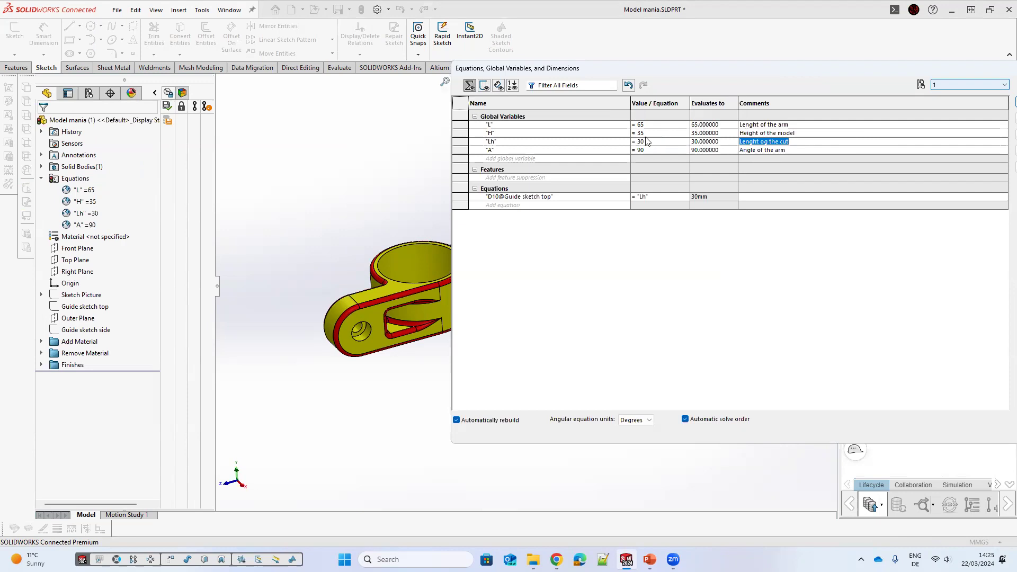
Step: Set global variable H to 30 and confirm the equations
left_click(652, 134)
left_click_drag(645, 134, 641, 133)
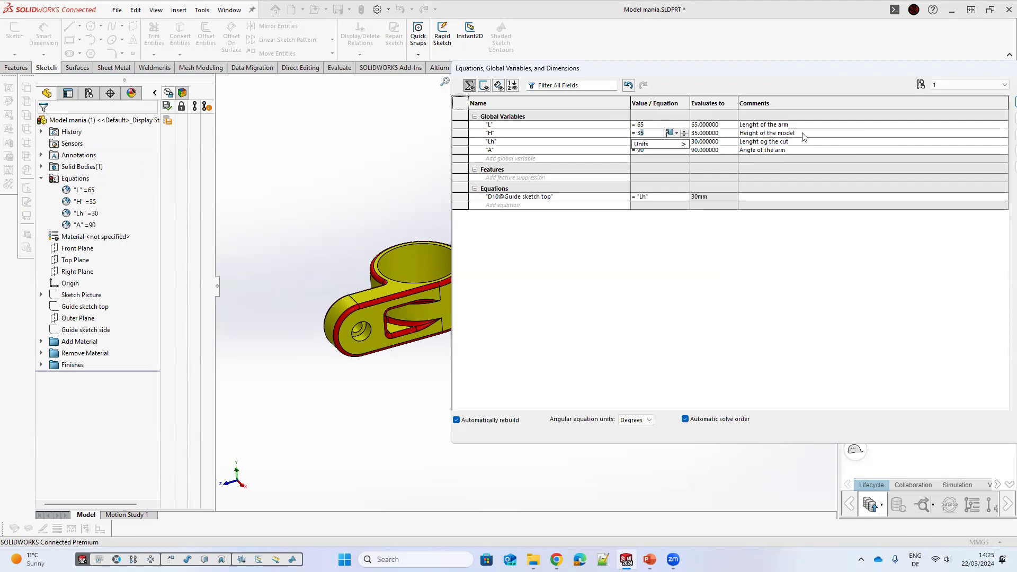
type("0")
key("Return")
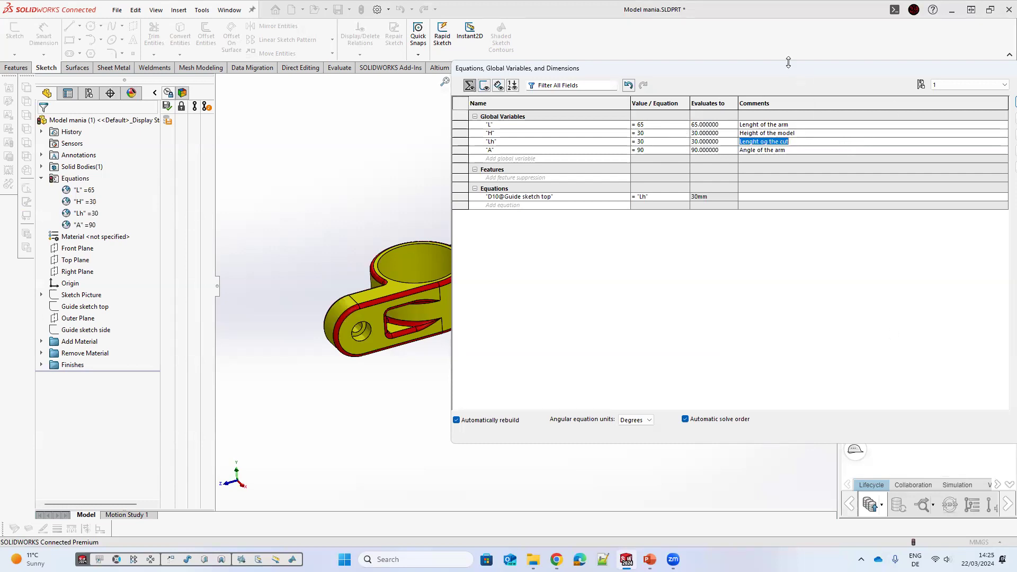
left_click_drag(720, 66, 567, 50)
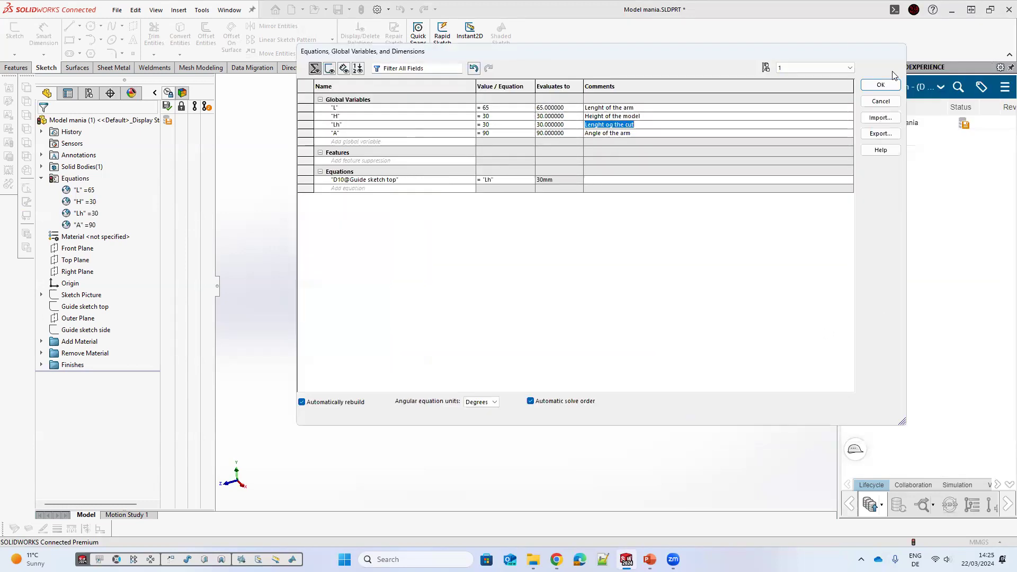
left_click(880, 83)
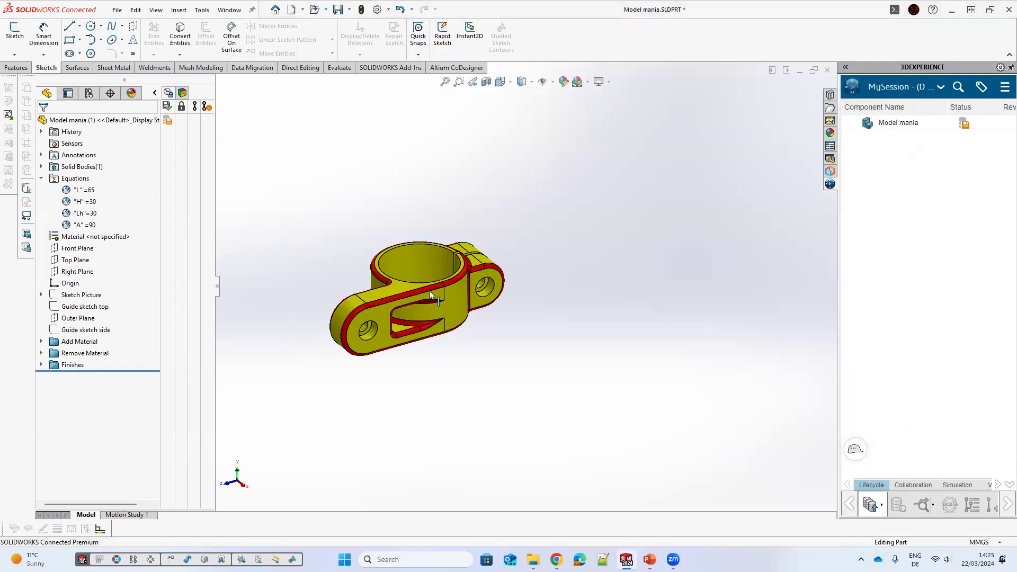
Step: Inspect the rebuilt part from several angles
scroll(386, 310, "down", 2)
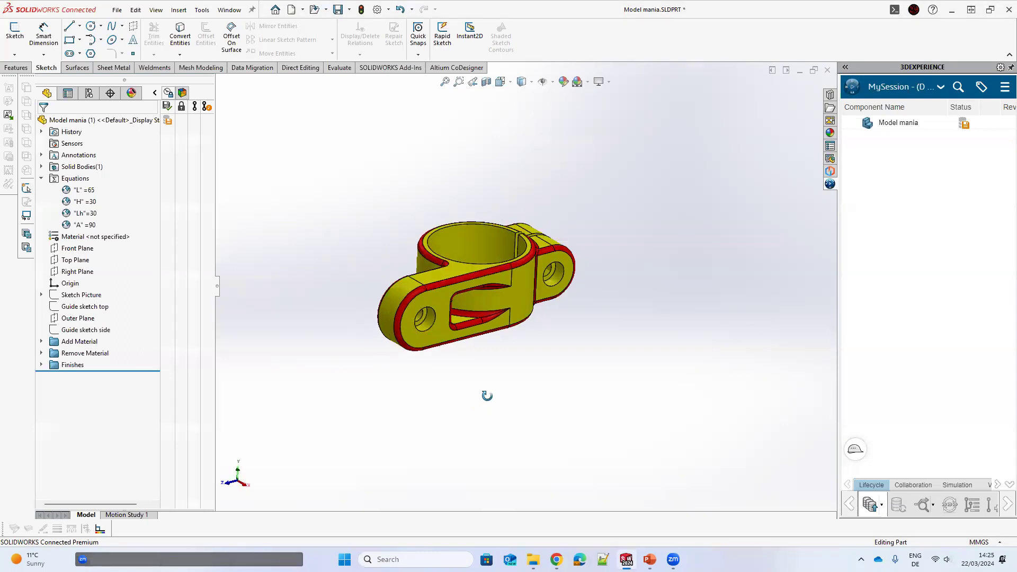
scroll(440, 289, "down", 2)
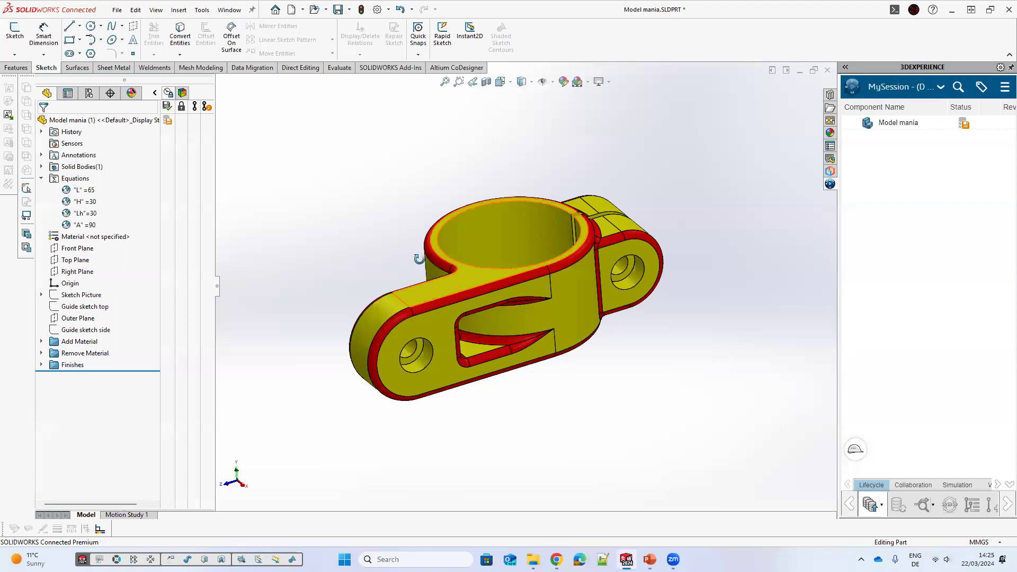
middle_click_drag(367, 217, 376, 269)
middle_click_drag(425, 327, 506, 270)
scroll(434, 329, "down", 3)
scroll(503, 317, "up", 3)
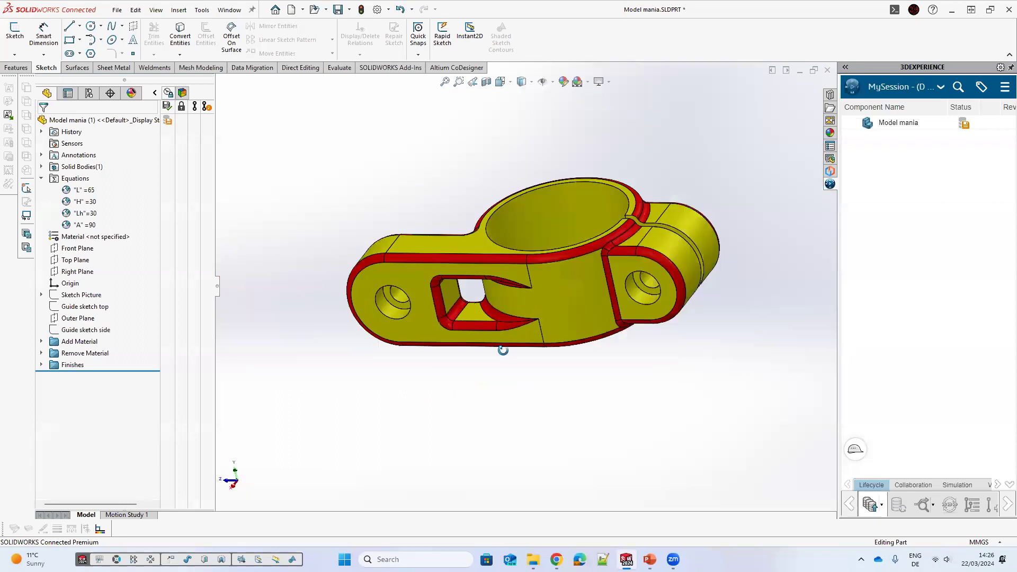
middle_click_drag(496, 321, 466, 320)
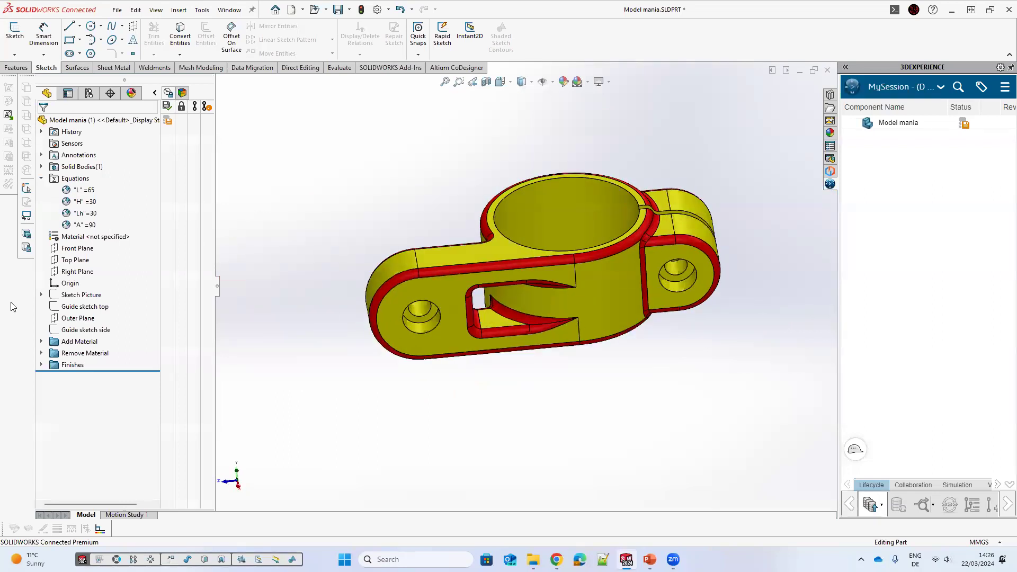
Step: Open Guide sketch side for editing and reposition its 14 mm dimension closer to the 30 mm dimension
left_click(74, 330)
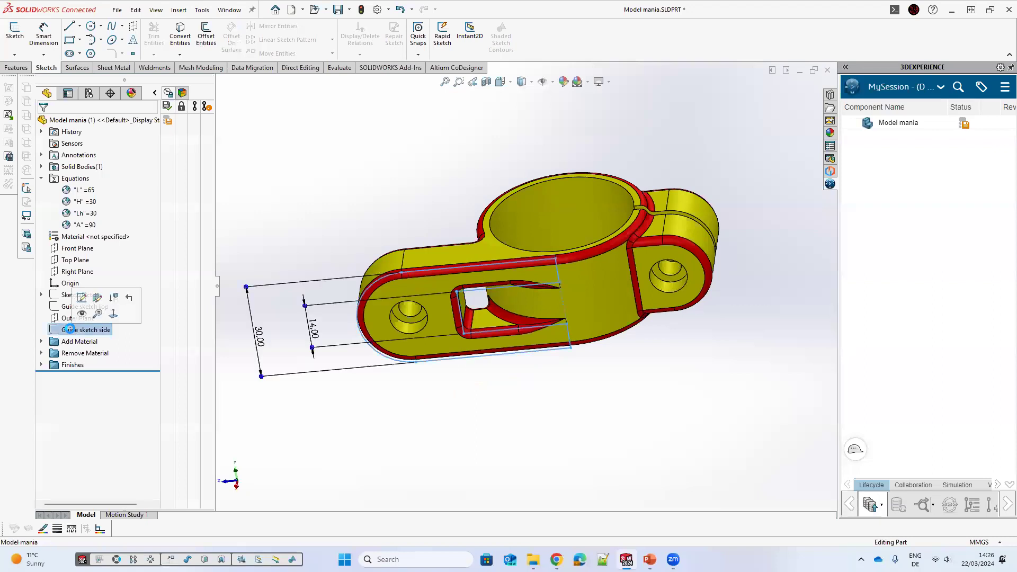
left_click(81, 313)
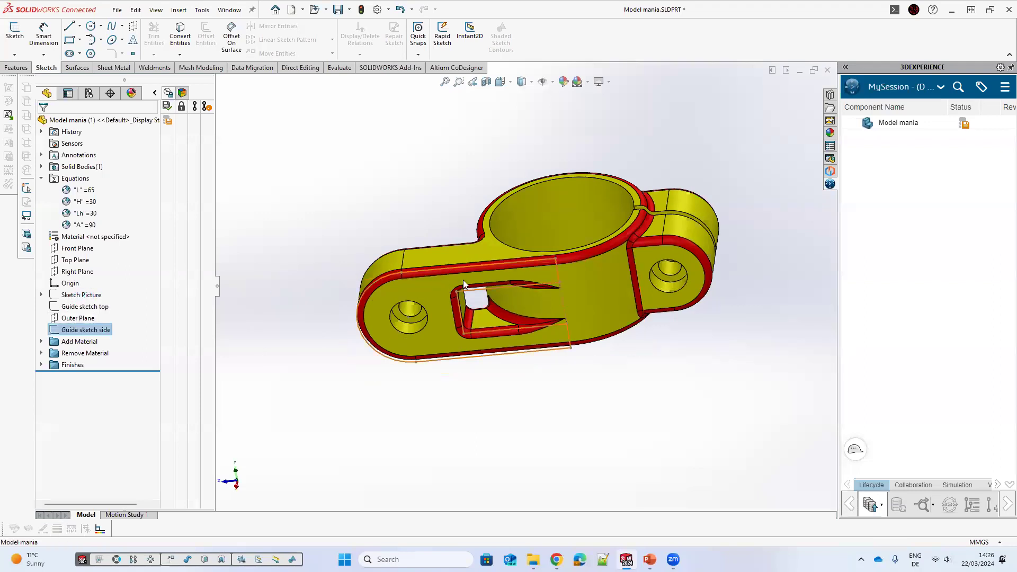
scroll(484, 243, "down", 4)
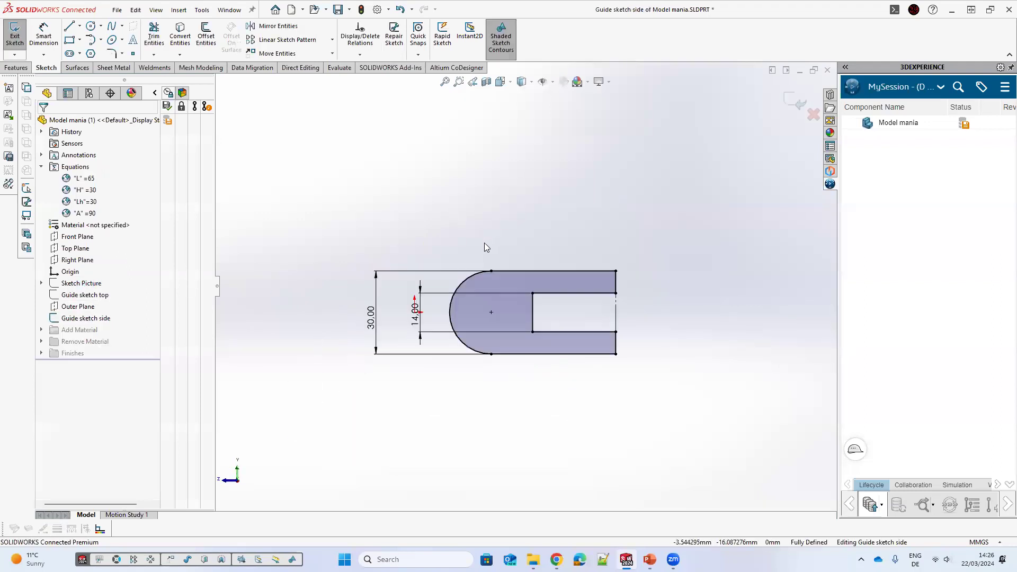
left_click_drag(467, 253, 416, 248)
scroll(372, 294, "up", 2)
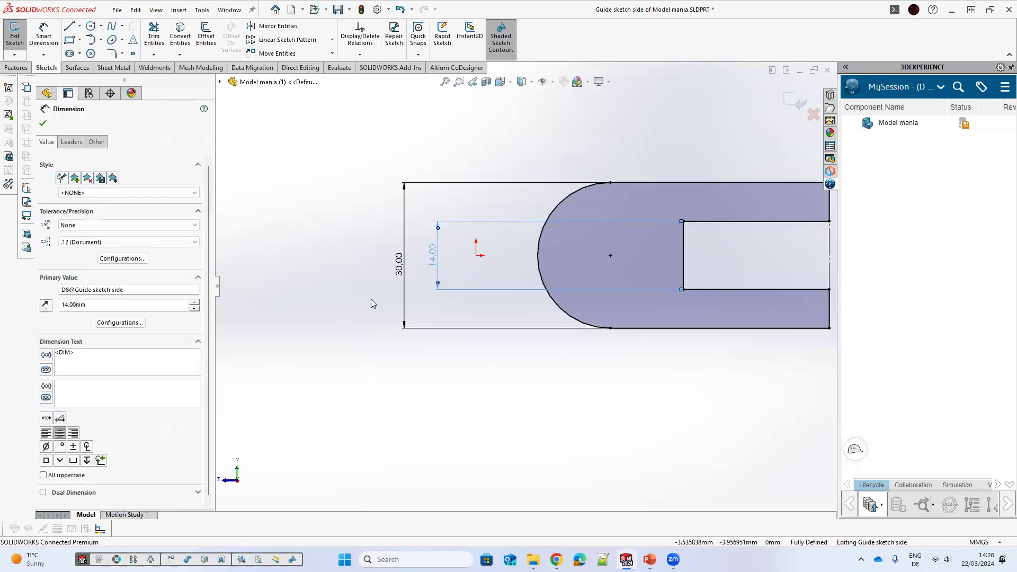
left_click_drag(392, 292, 537, 301)
left_click_drag(384, 291, 446, 309)
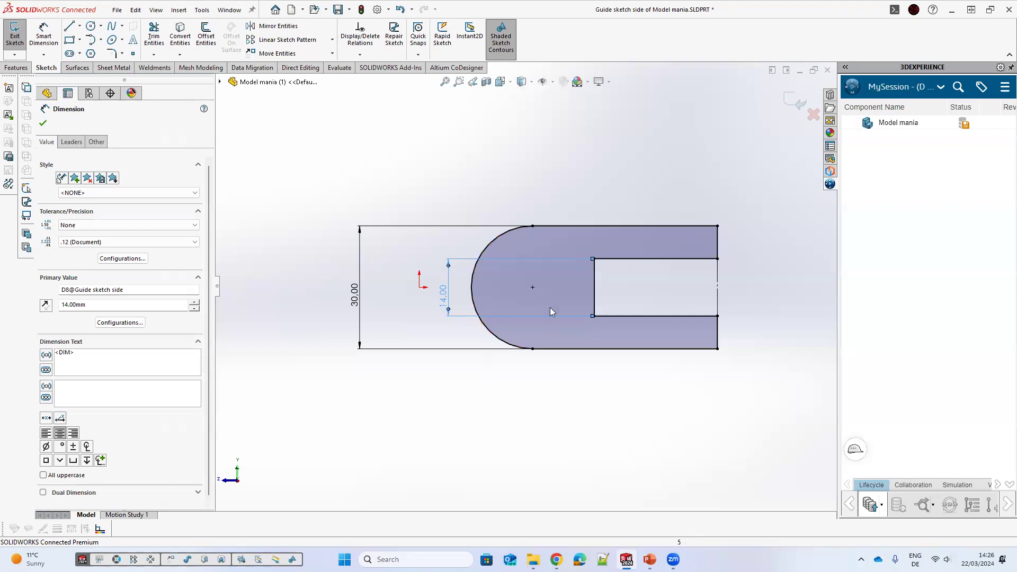
left_click_drag(585, 268, 402, 293)
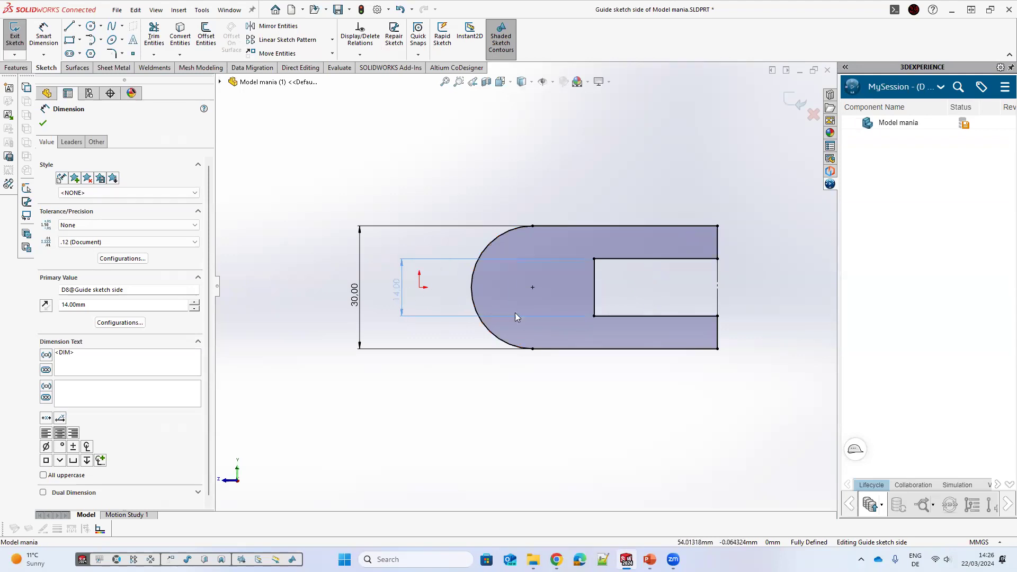
key("Escape")
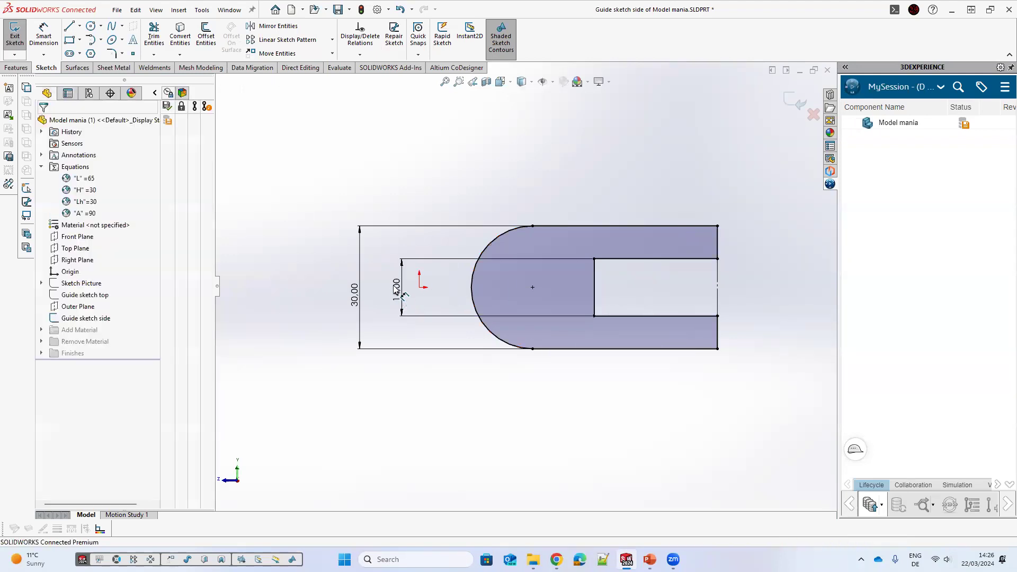
Step: Delete the 14 mm dimension of the slot in Guide sketch side
left_click_drag(395, 288, 637, 248)
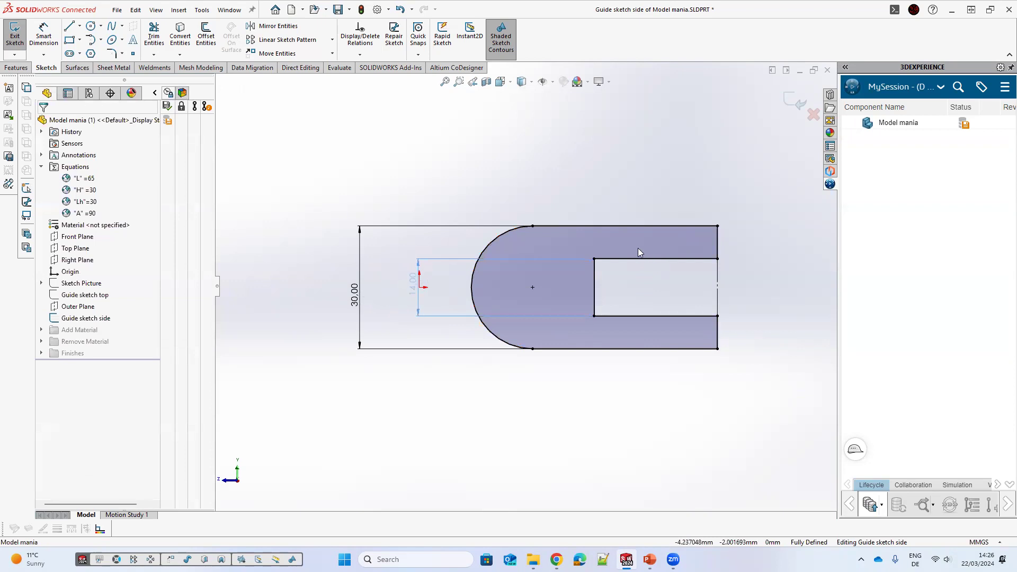
left_click_drag(427, 290, 401, 288)
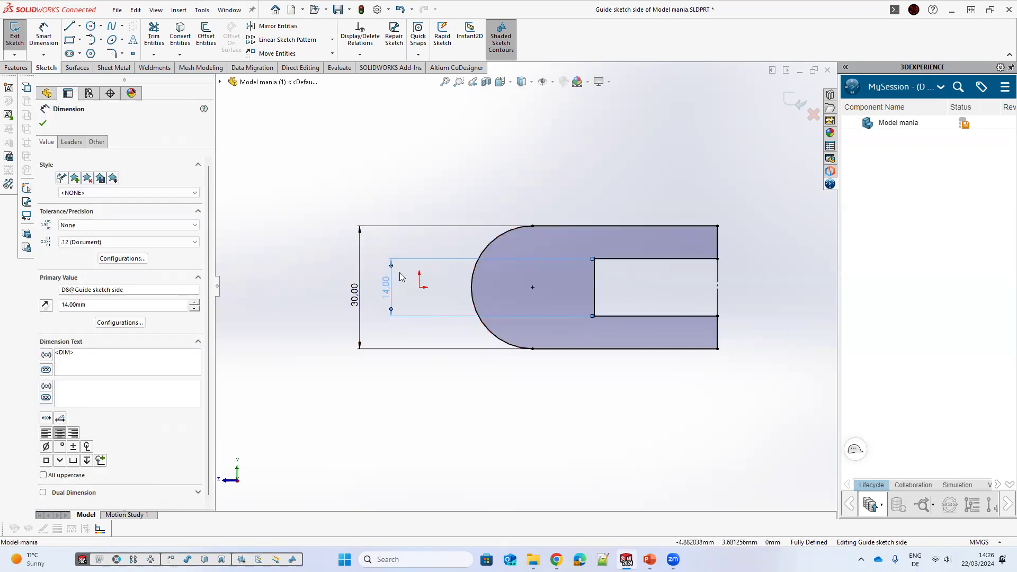
key("Delete")
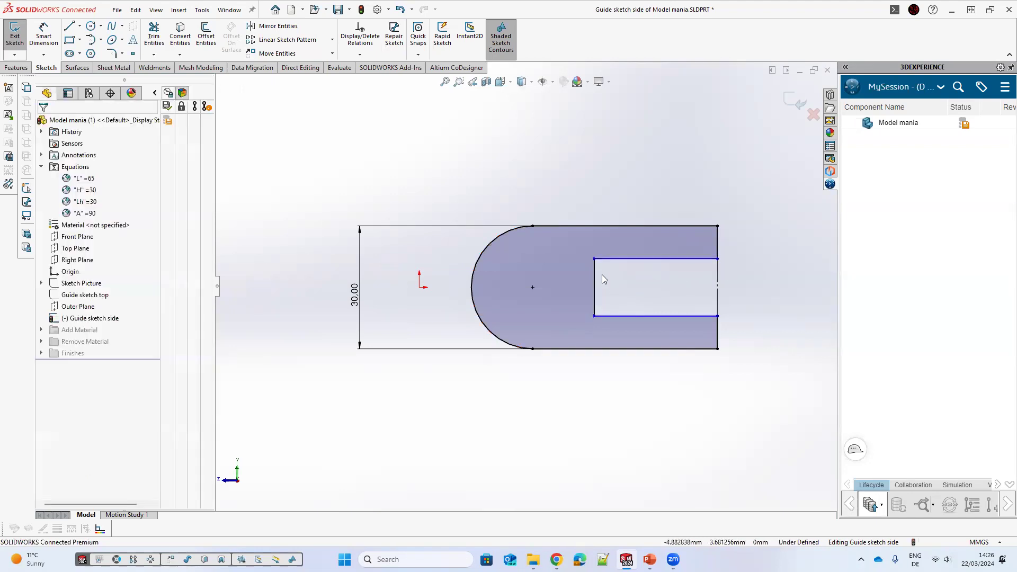
scroll(553, 272, "down", 2)
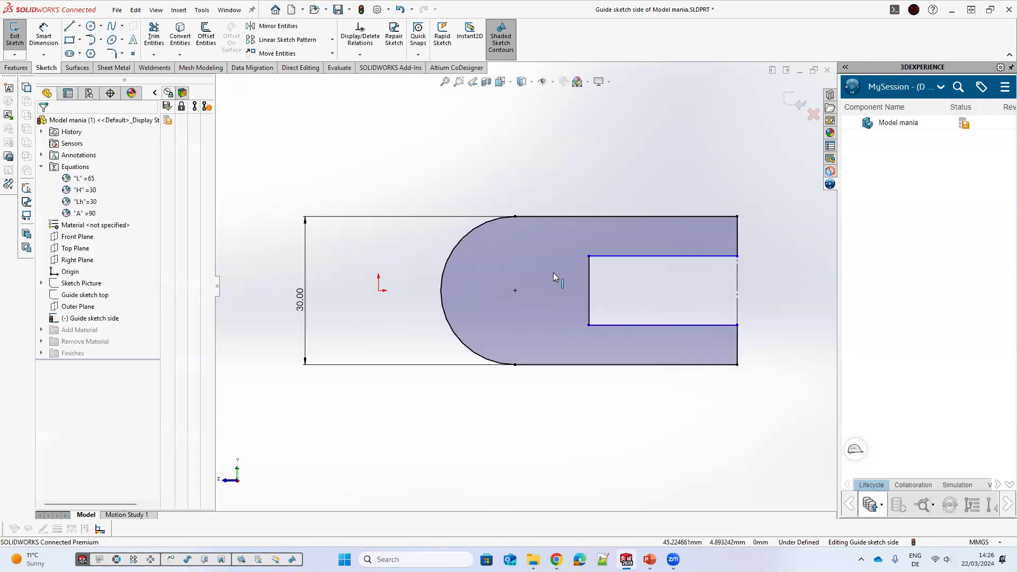
left_click(588, 292)
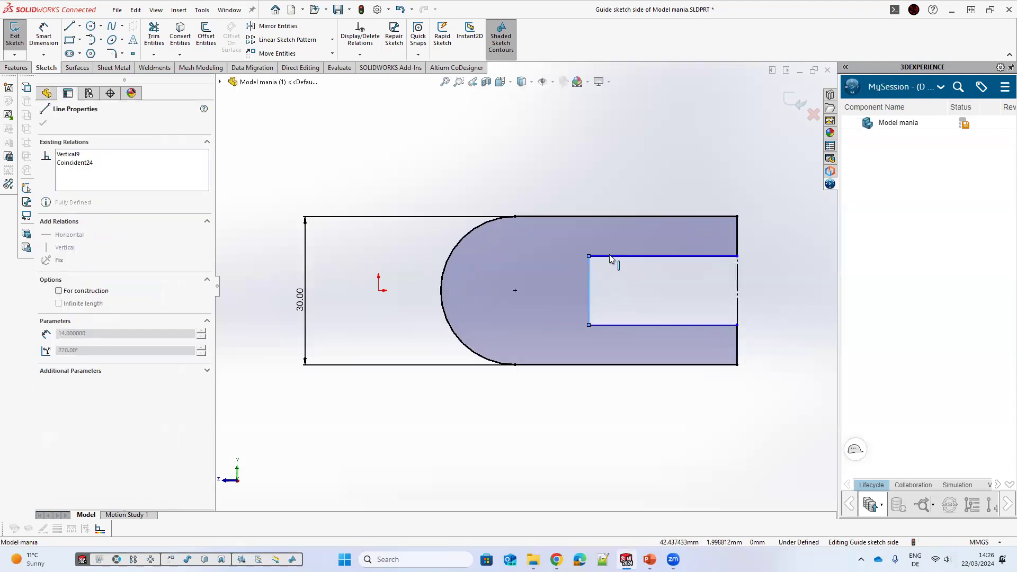
left_click(45, 36)
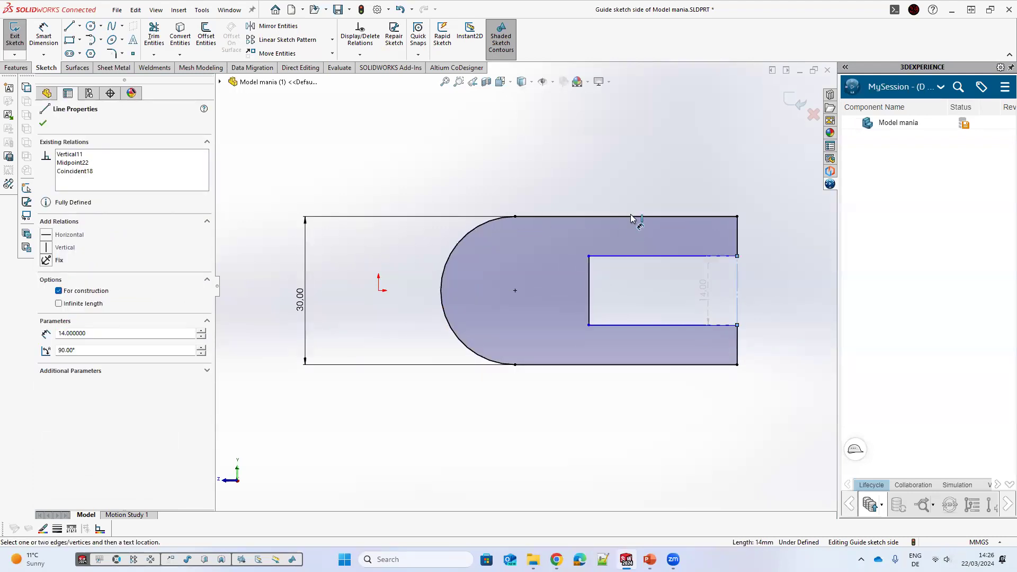
key("Escape")
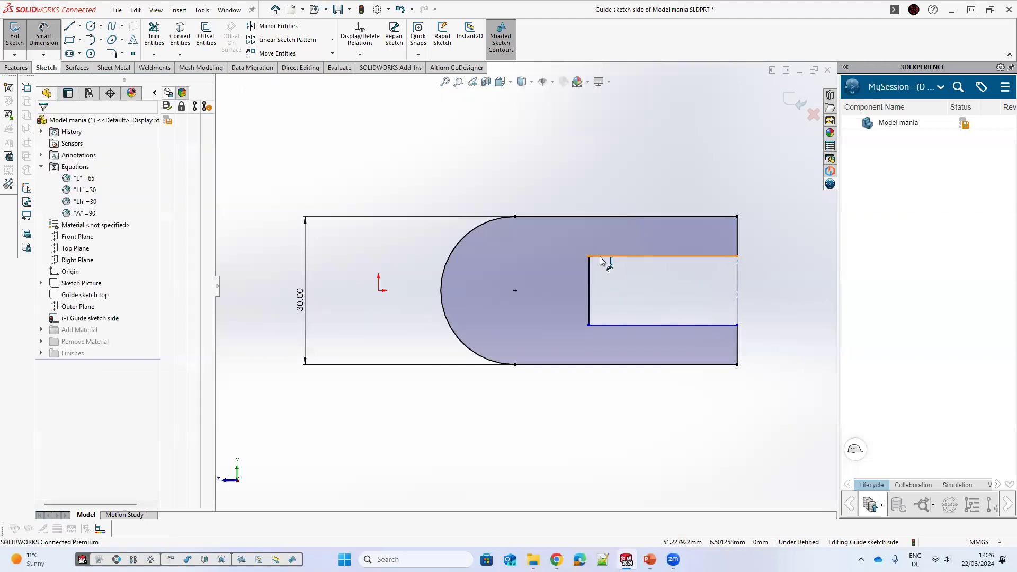
left_click(531, 291)
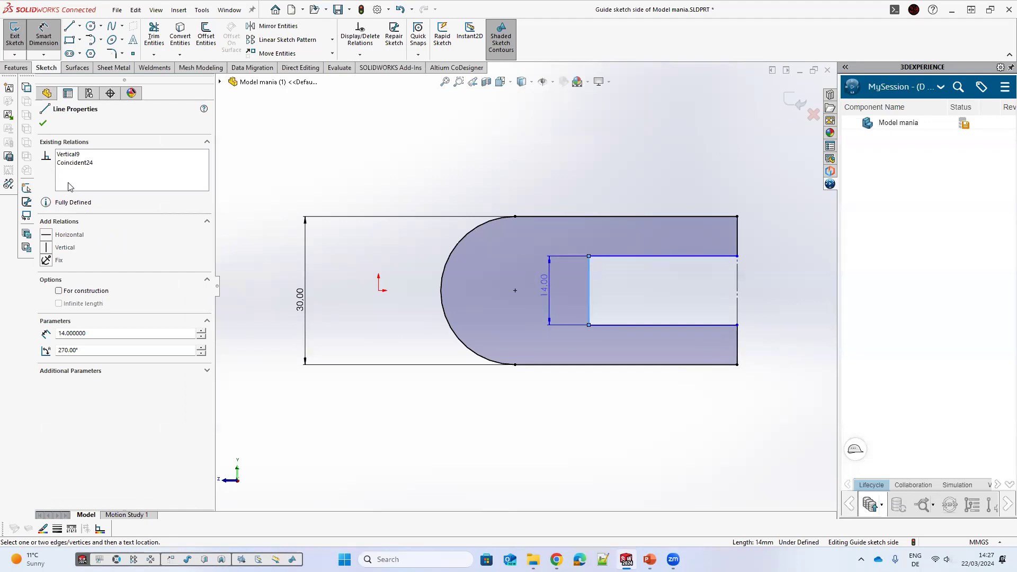
key("Escape")
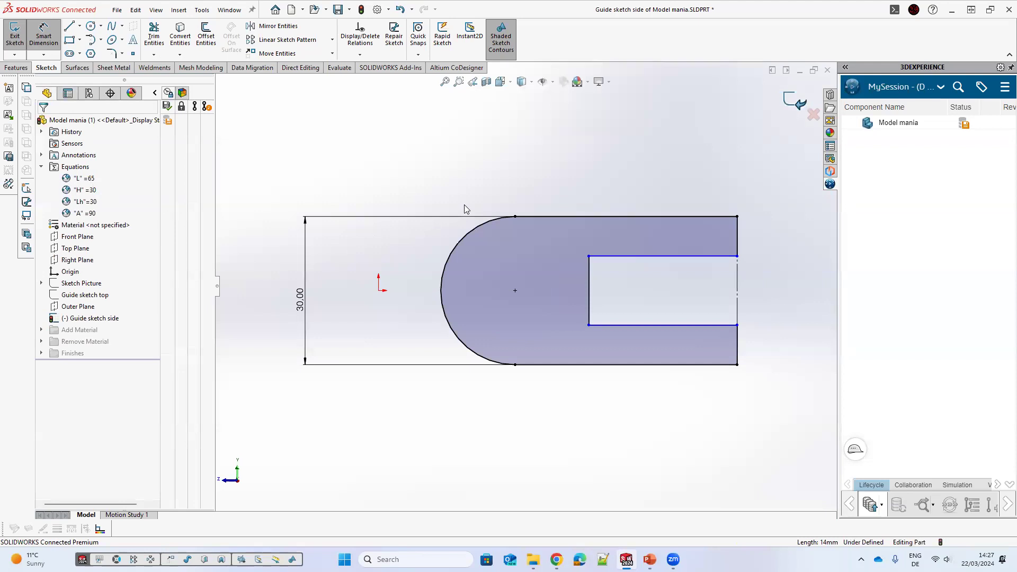
Step: Rebuild the part and add a new global variable named CH in the equations manager
key("ctrl+b")
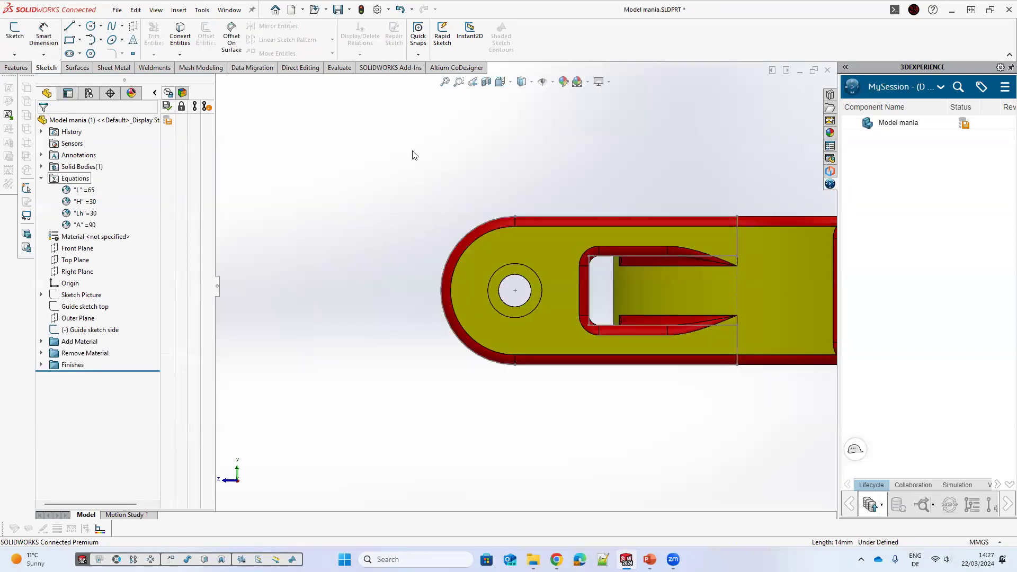
right_click(68, 179)
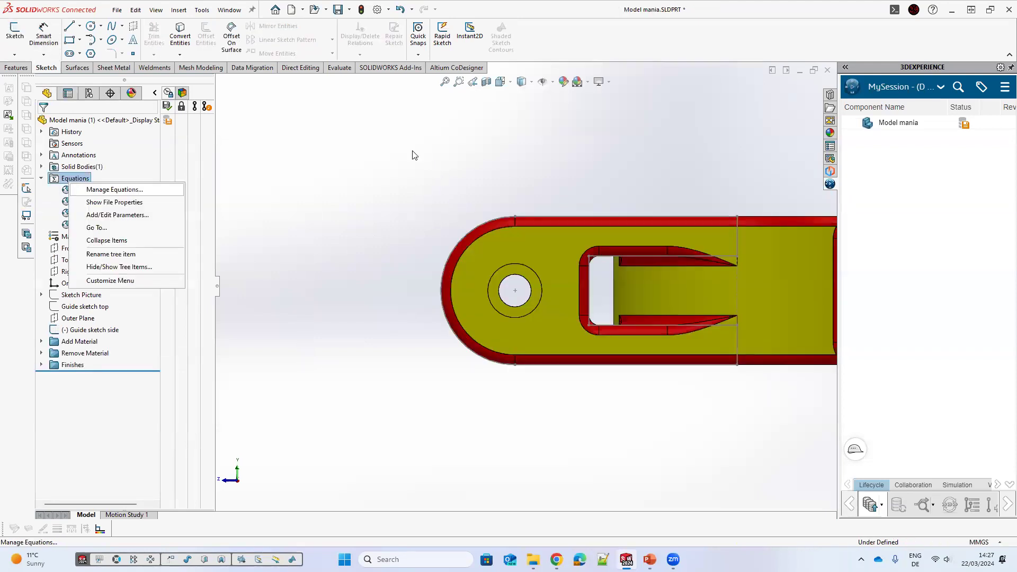
left_click(112, 188)
type("CH")
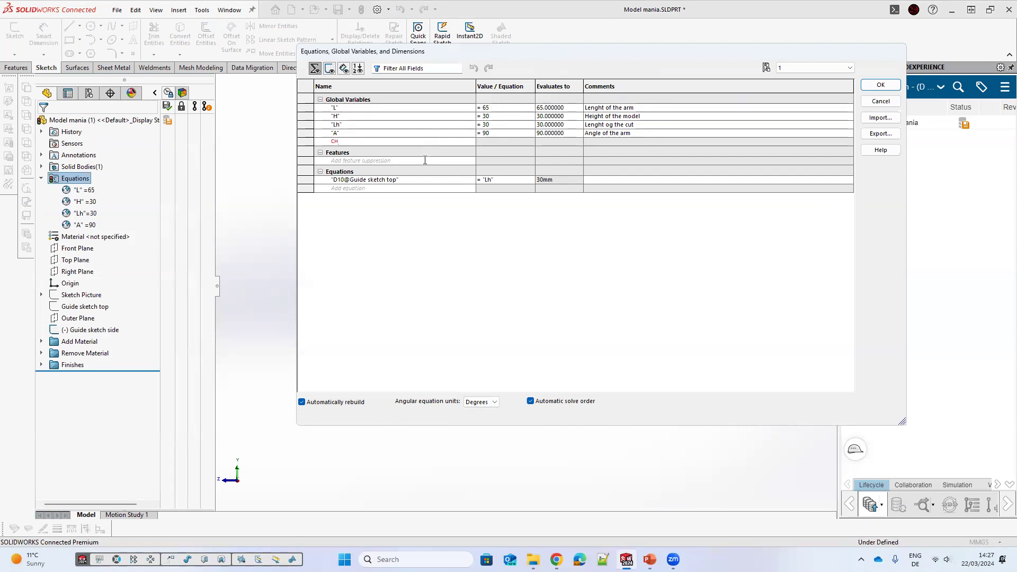
key("Tab")
Step: Begin CH's value with an IIF function whose first condition is "H" > 30 returning 15
left_click_drag(376, 109, 295, 110)
left_click_drag(436, 105, 612, 106)
left_click_drag(442, 106, 520, 106)
left_click(321, 165)
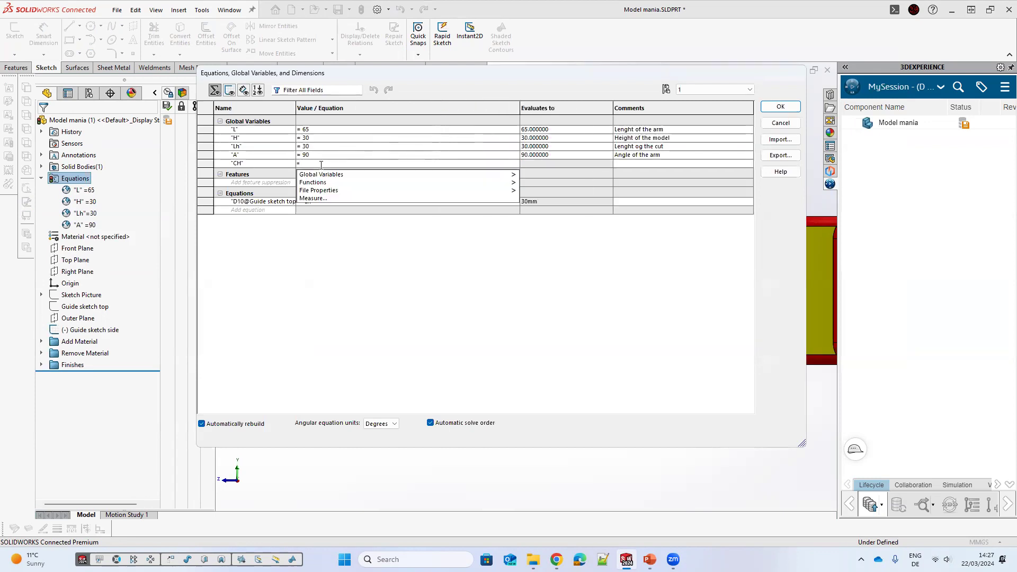
mouse_move(333, 177)
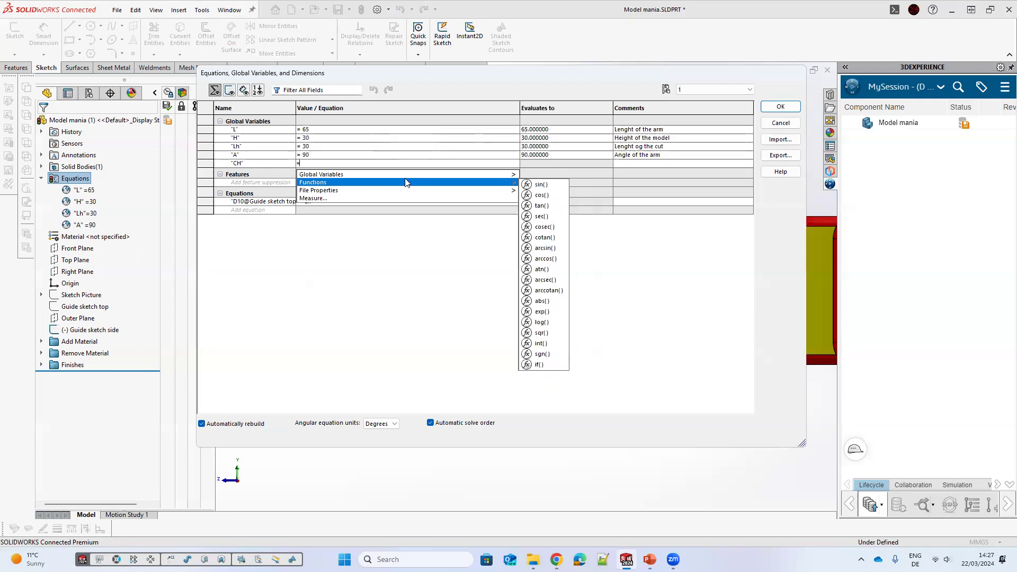
left_click(544, 364)
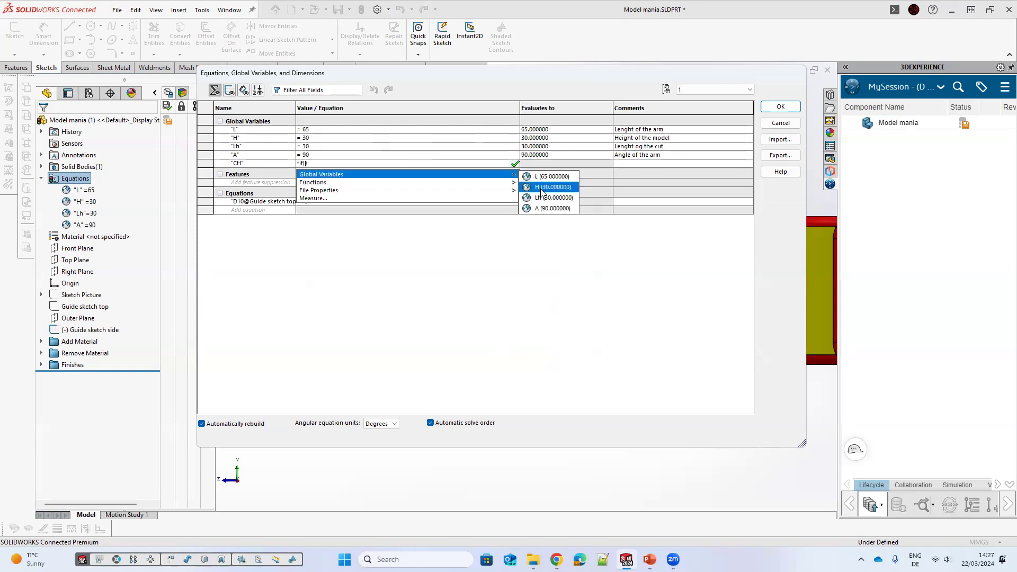
key("Return")
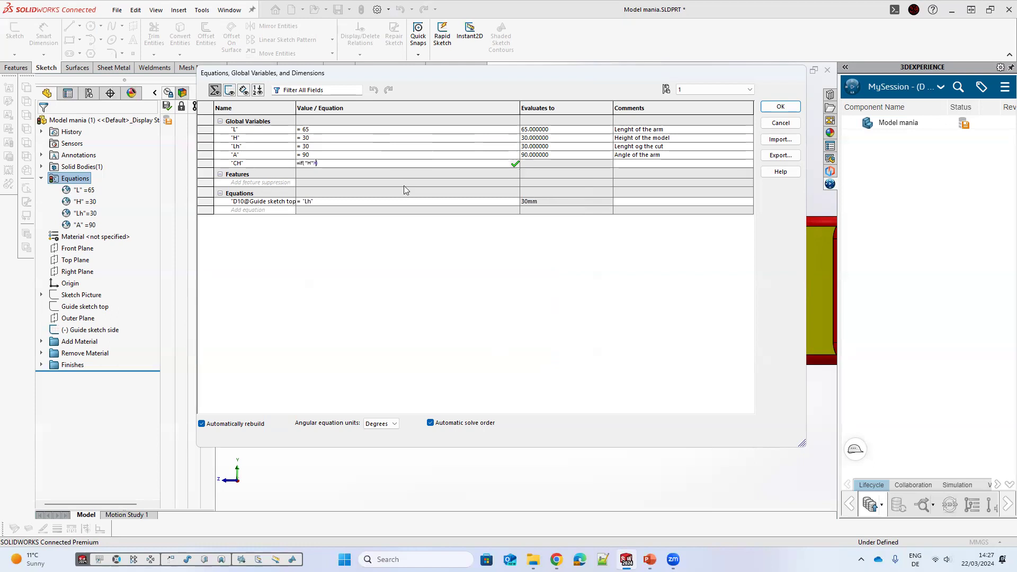
type(">30")
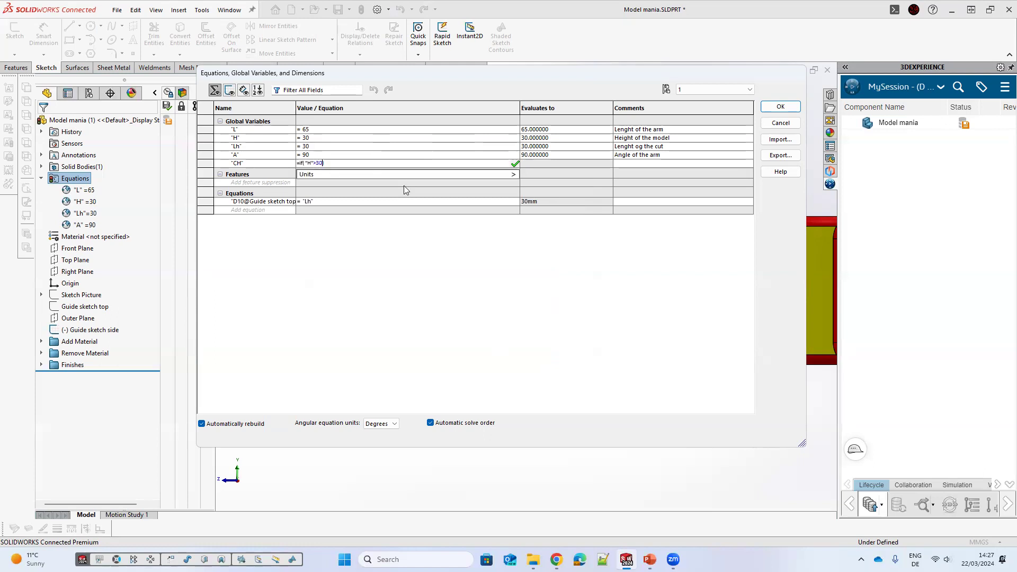
type(",")
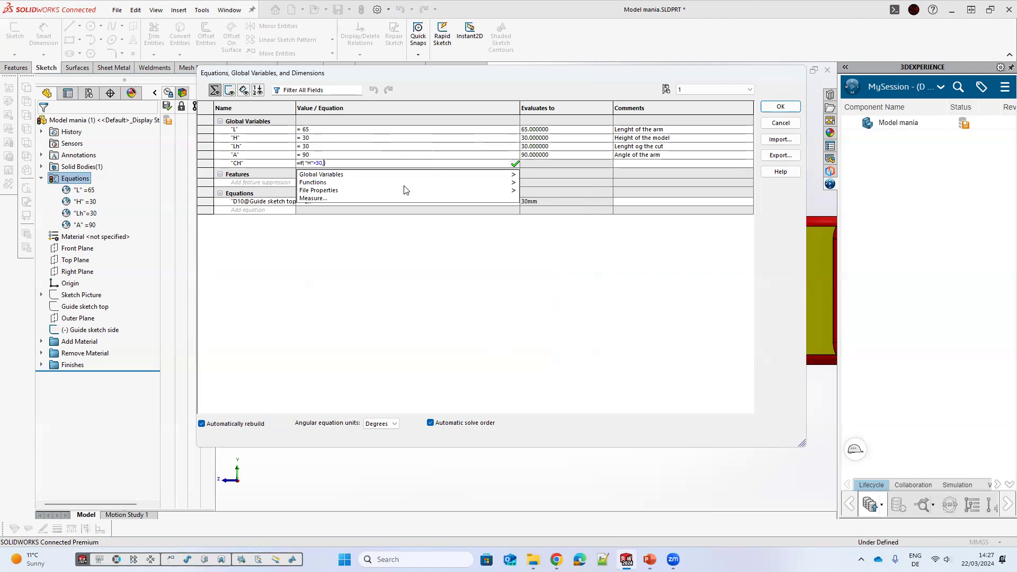
type("15")
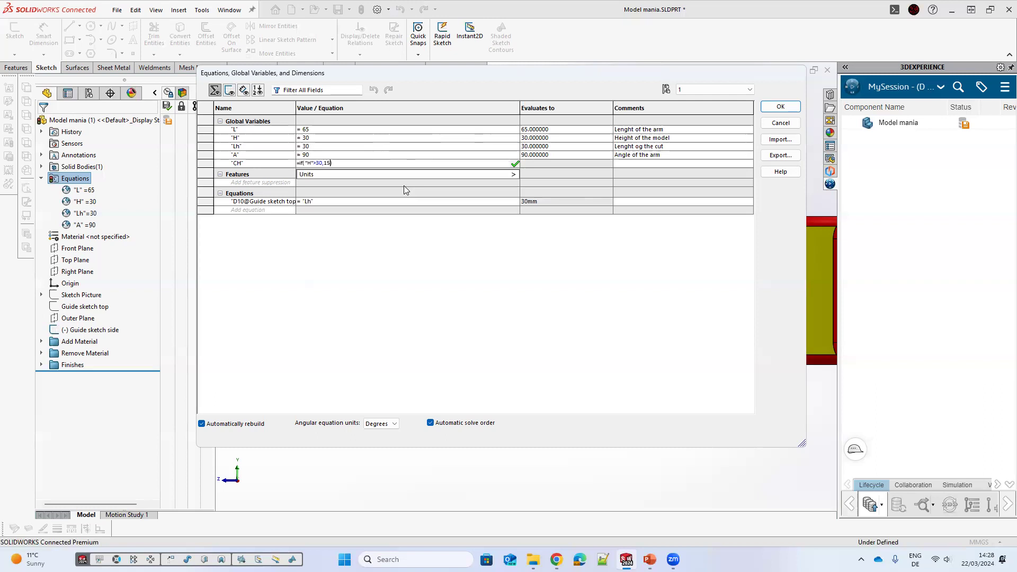
Step: Extend CH's IIF expression with the condition "H" > 40 returning 20 and a fallback value of 10
type(",")
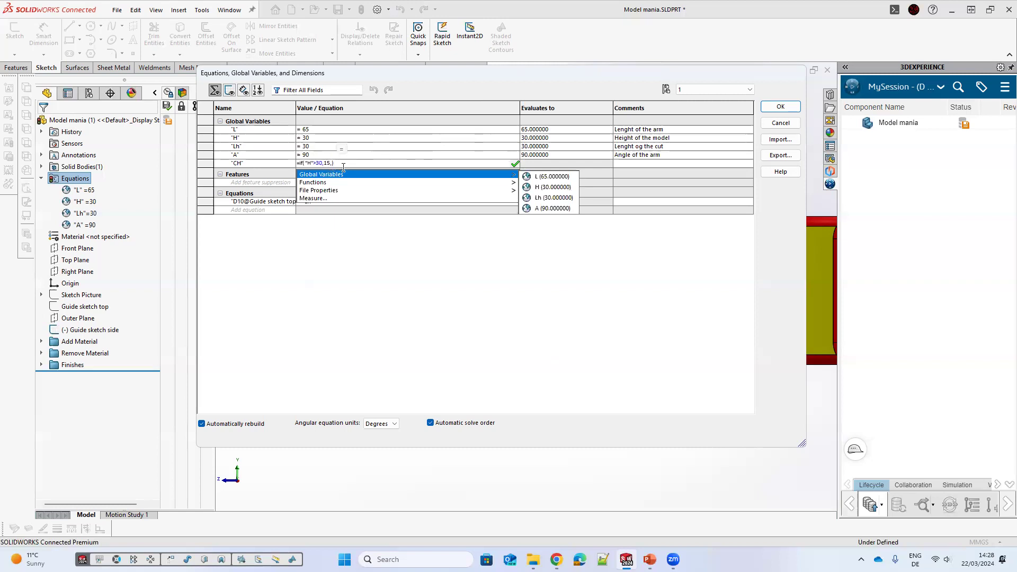
left_click(347, 167)
key("Return")
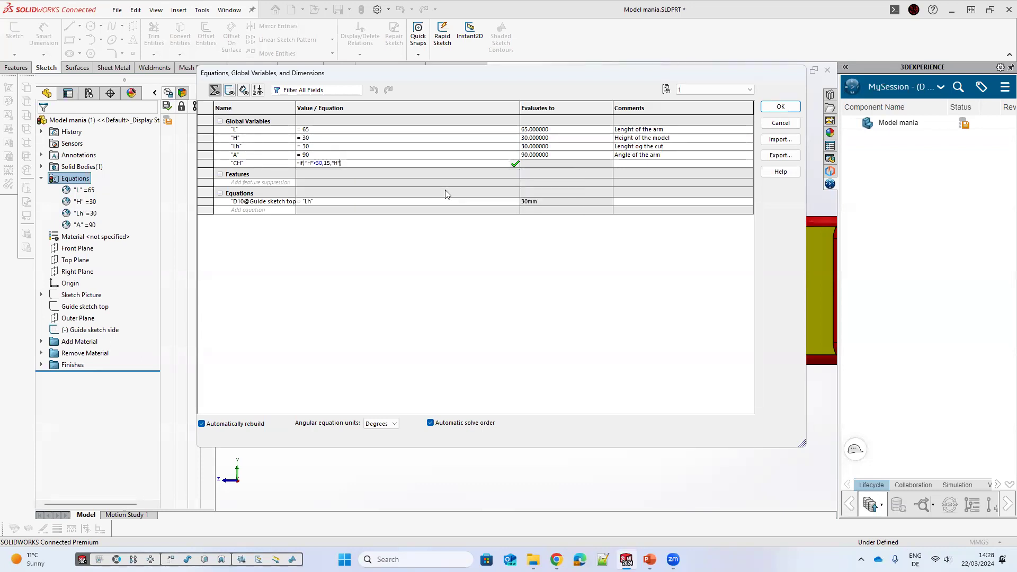
type(">40,")
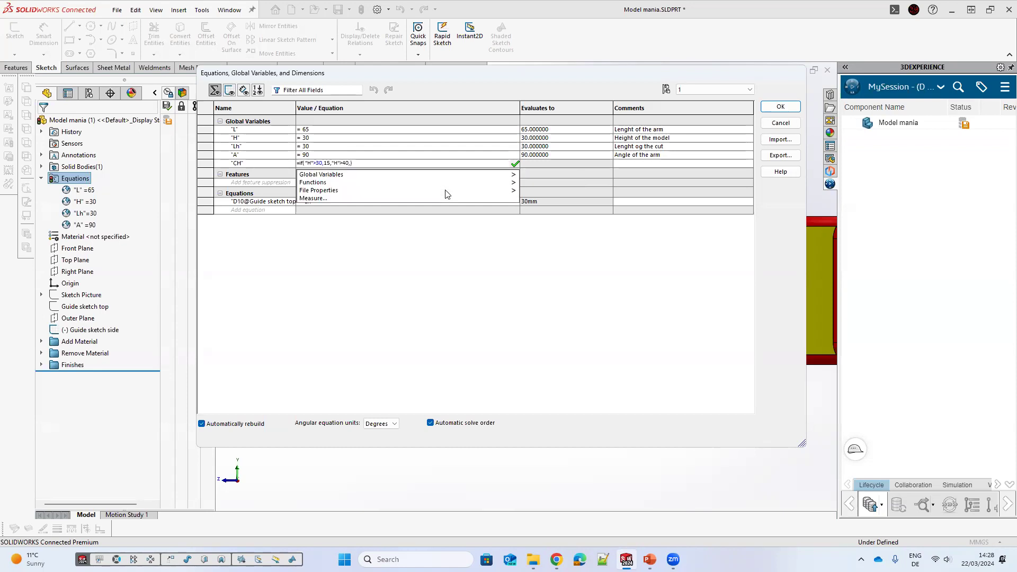
type("20,")
type("10")
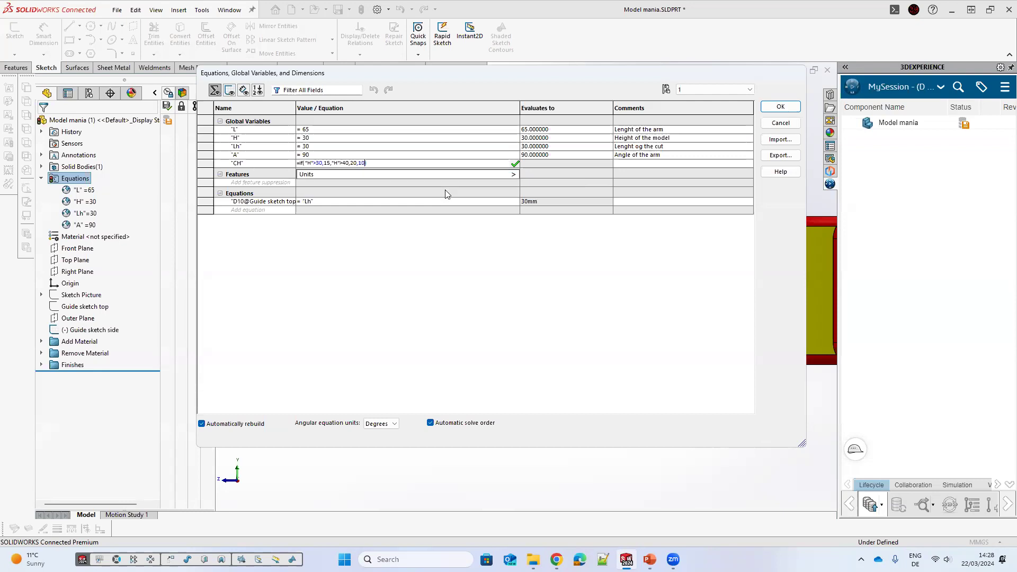
Step: Try semicolons as separators in CH's IIF expression
left_click(686, 164)
left_click(390, 163)
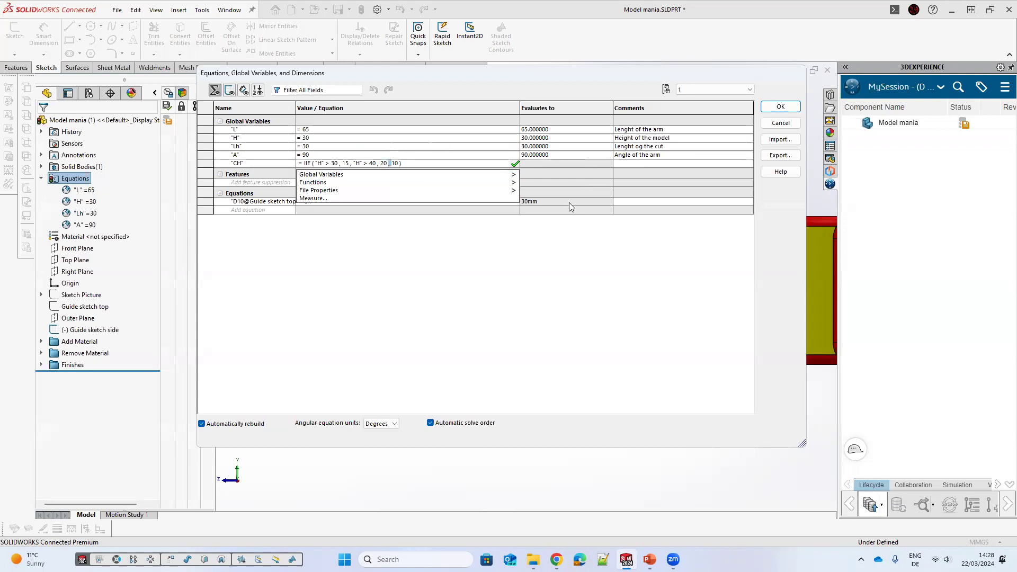
type(";")
double_click(372, 163)
type("40")
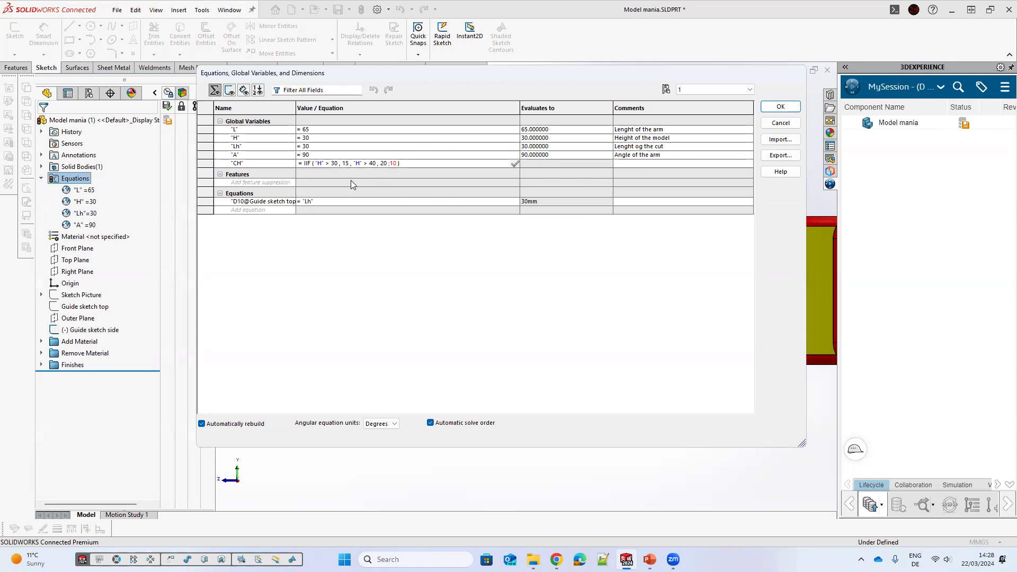
left_click(341, 163)
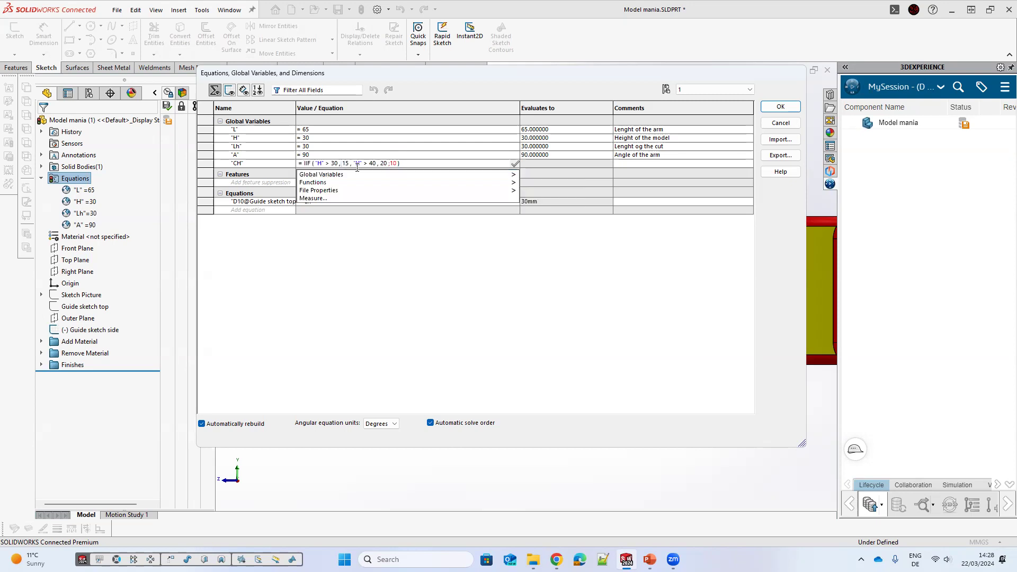
key("BackSpace")
type(";")
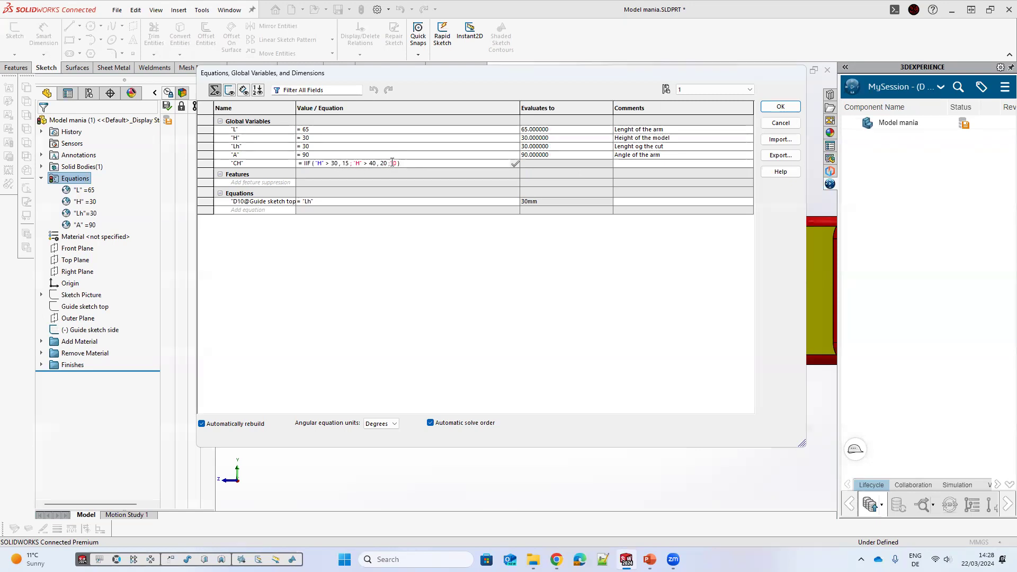
key("BackSpace")
type(";")
key("BackSpace")
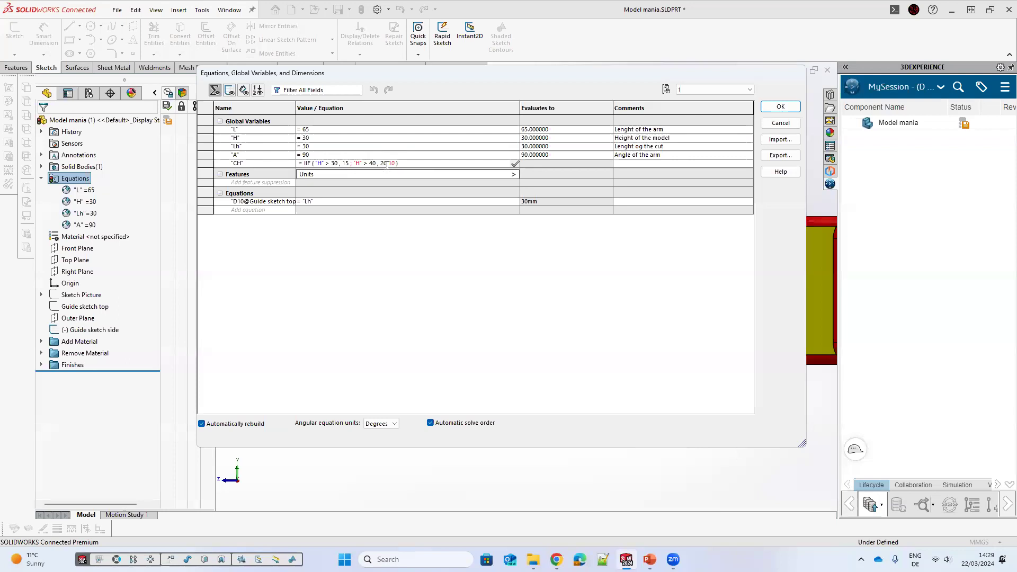
Step: Set all separators in CH's IIF expression back to commas and commit the equation
left_click_drag(395, 163, 345, 164)
left_click(315, 164)
type(",")
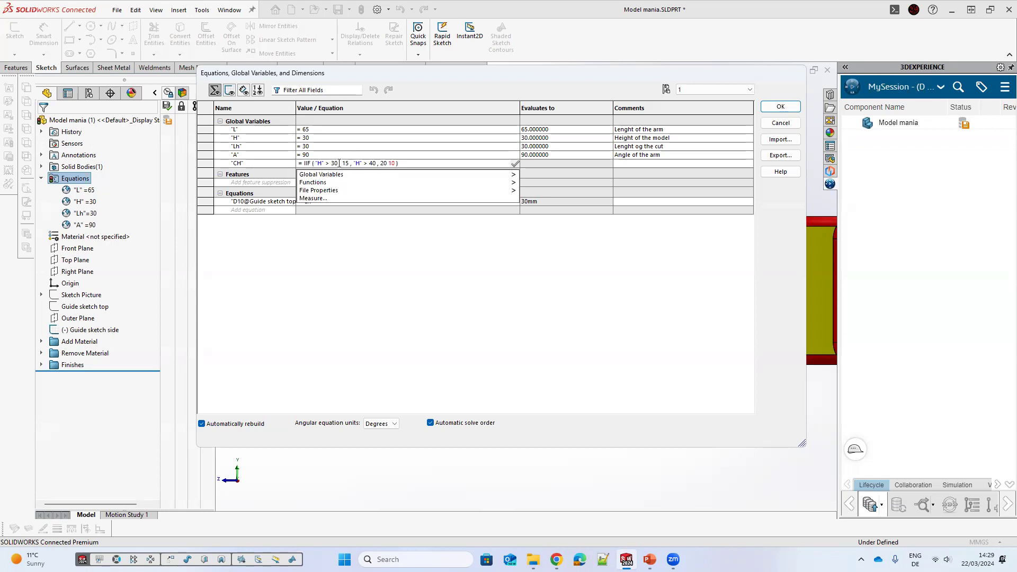
key("Left")
key("Left")
key("Left")
left_click(347, 161)
double_click(342, 163)
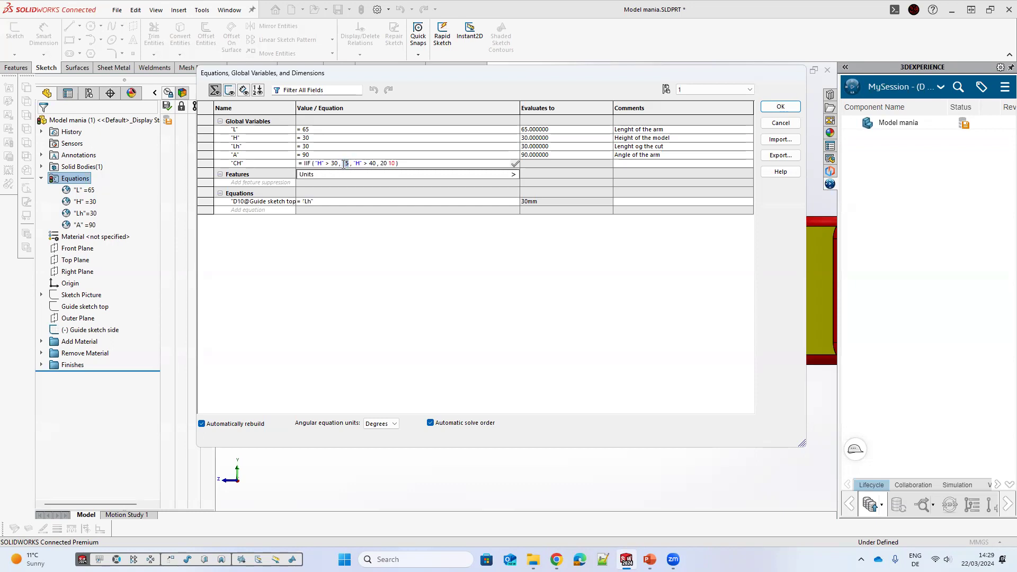
left_click(343, 164)
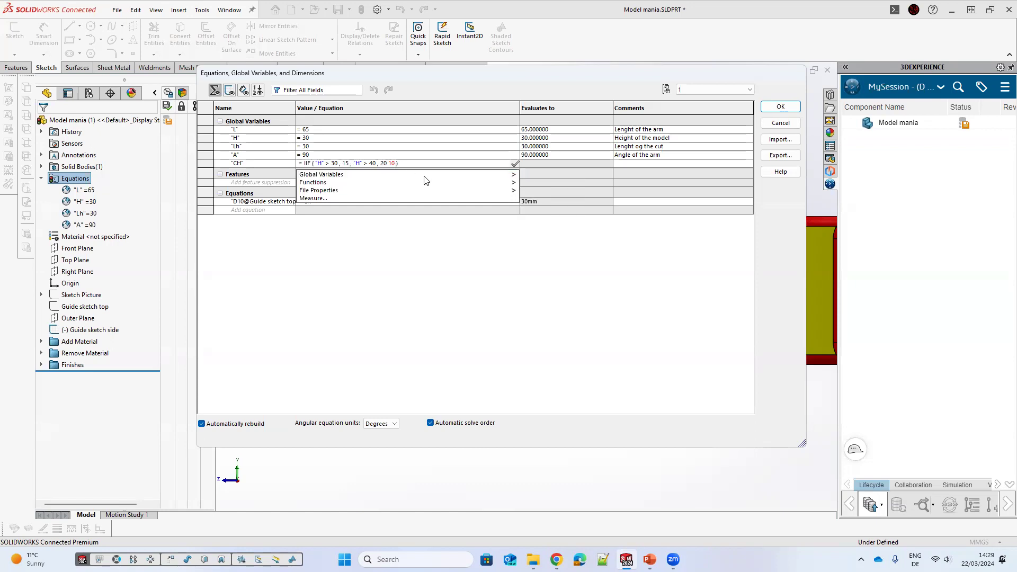
mouse_move(410, 190)
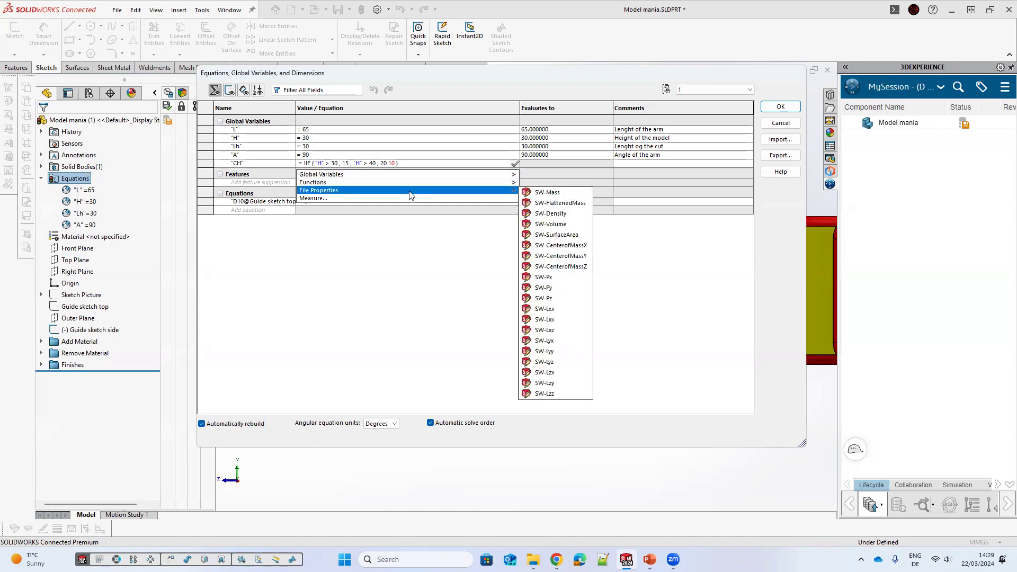
left_click(391, 165)
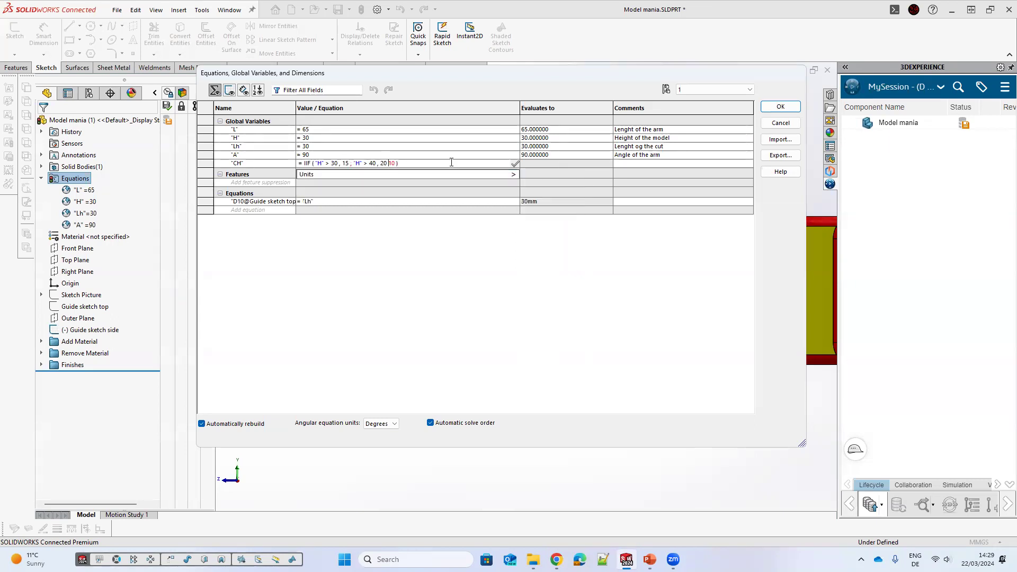
type(",")
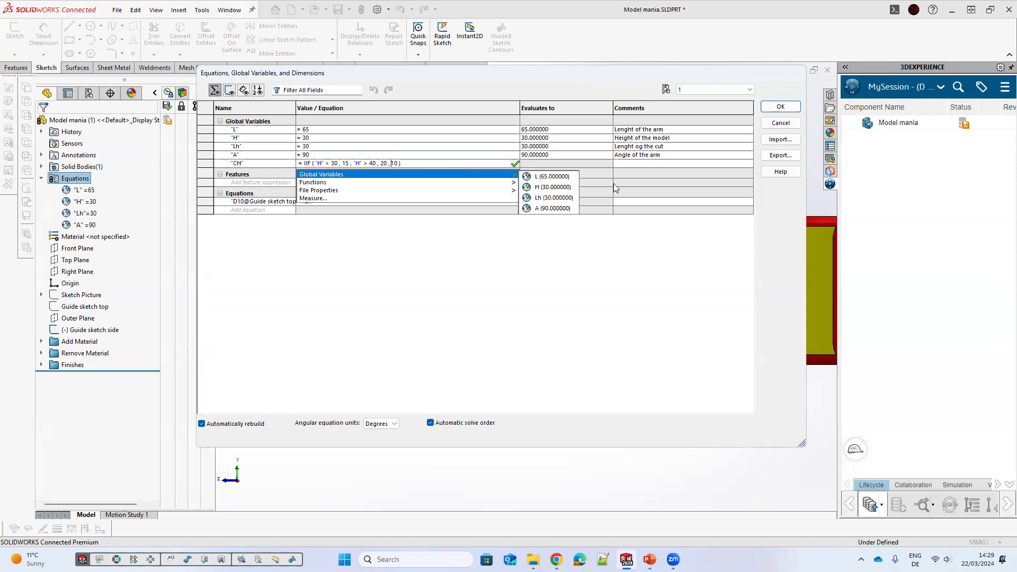
left_click(599, 168)
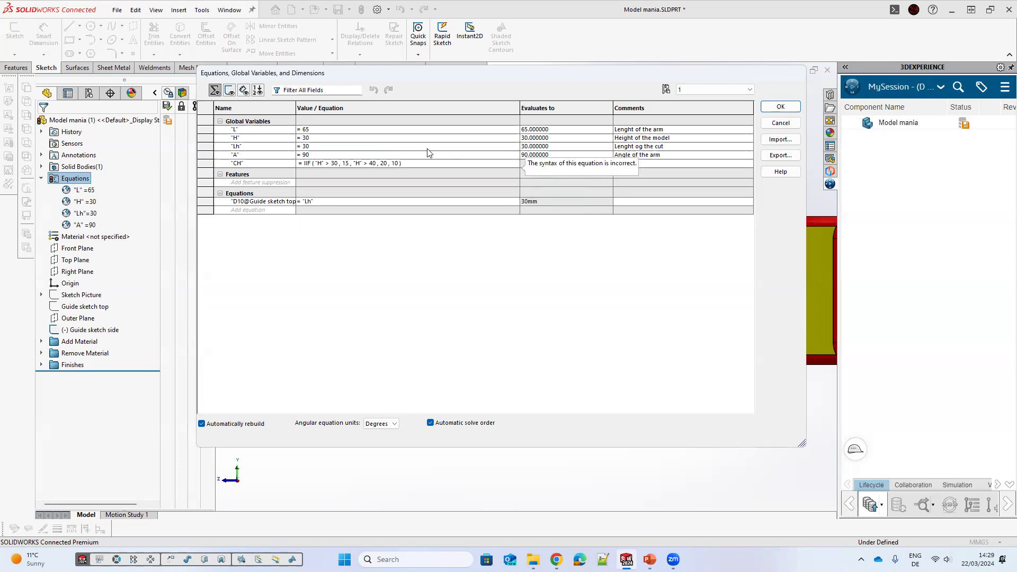
Step: Try to commit CH's nested IIF expression again after selecting it in the equation cell
left_click(426, 166)
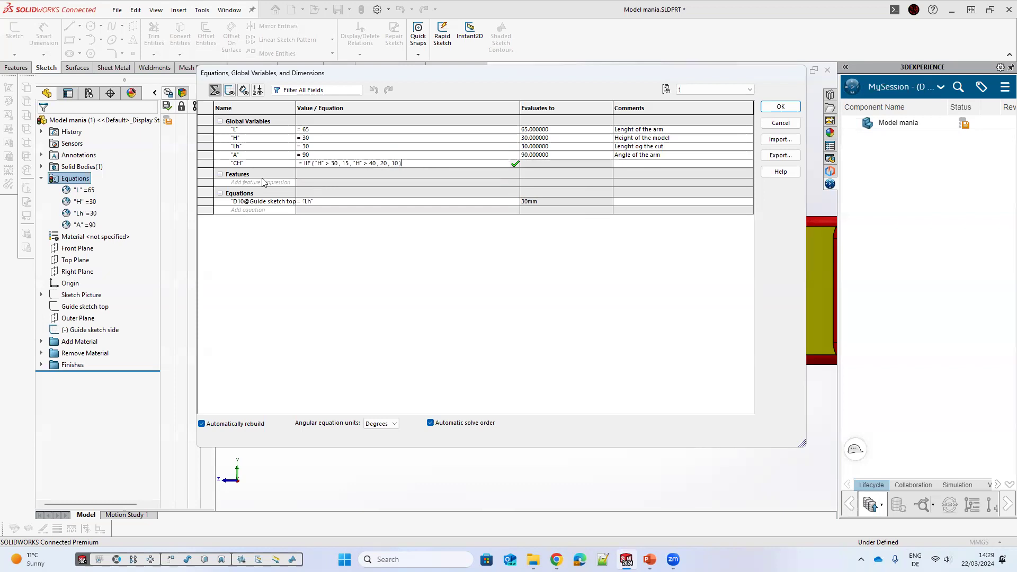
key("Return")
left_click(335, 163)
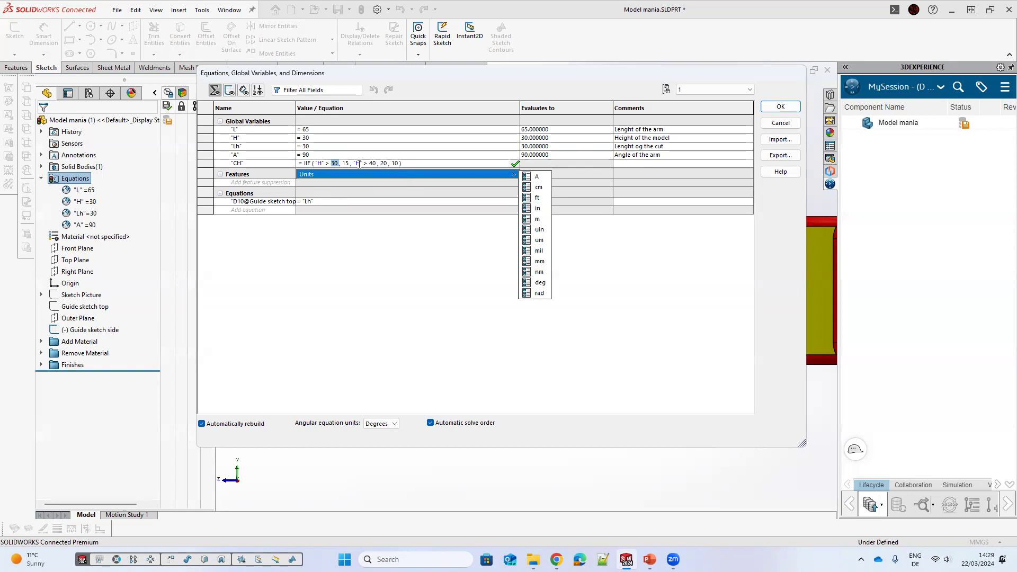
left_click(333, 163)
key("Return")
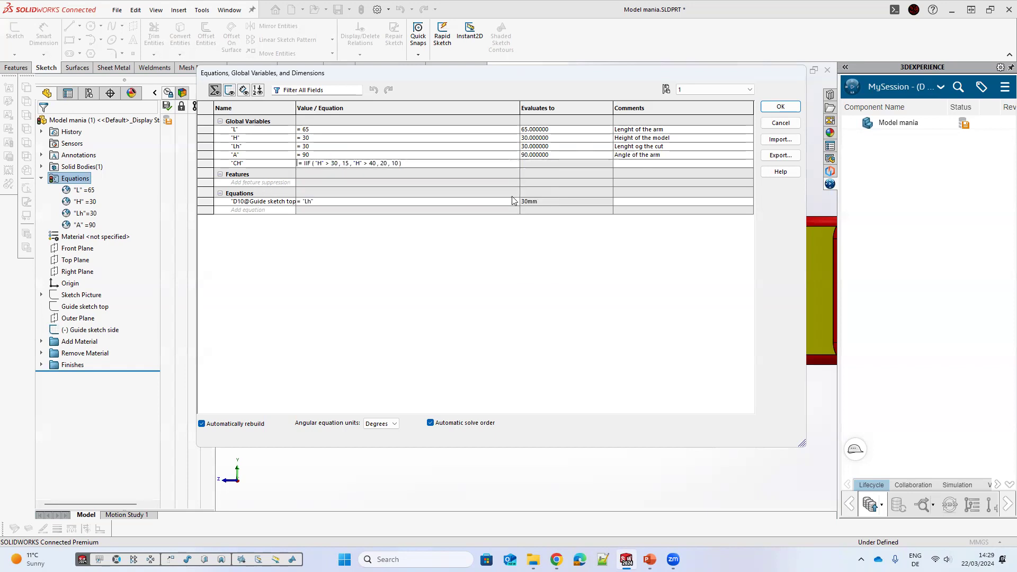
Step: Try adding a suppression equation for Guide sketch side of the form iif("H">30,"suppressed",…), then remove it
left_click(250, 183)
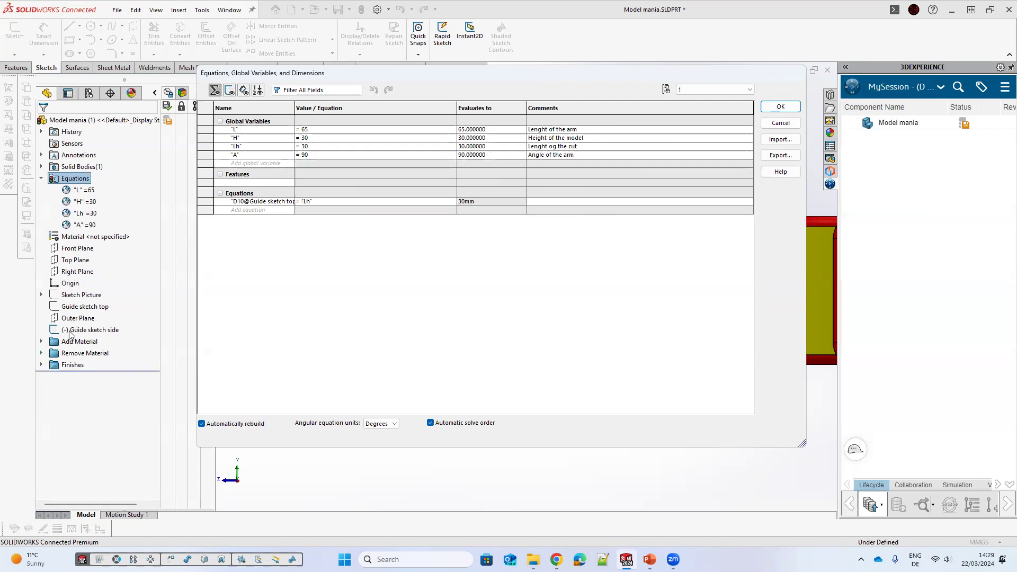
left_click(88, 329)
left_click(320, 184)
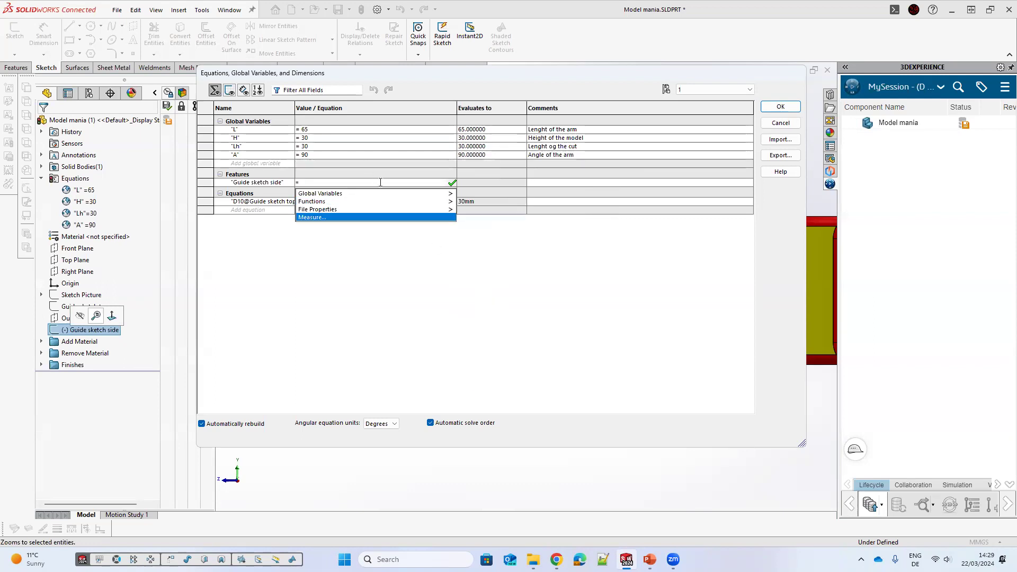
mouse_move(398, 204)
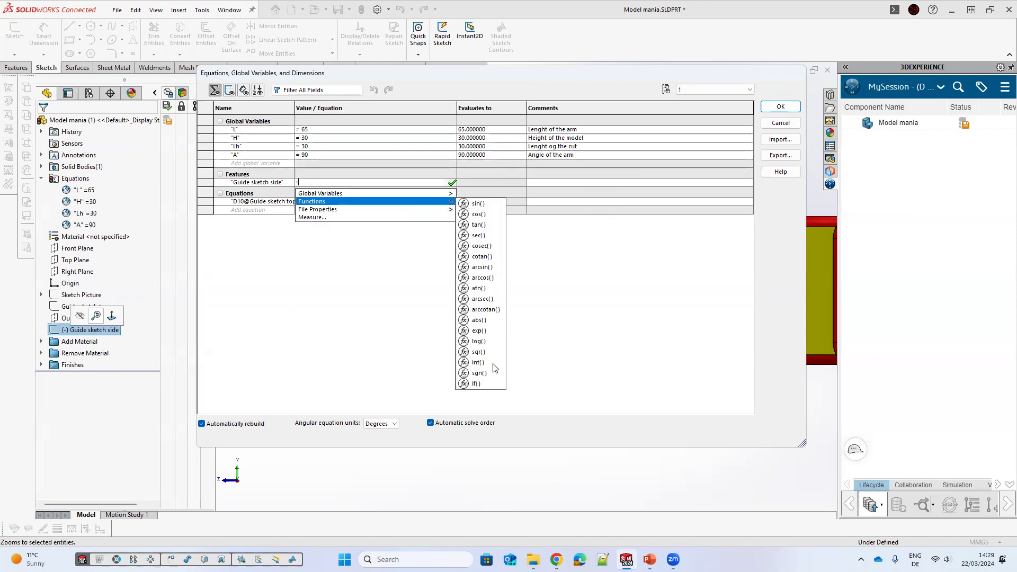
left_click(486, 385)
mouse_move(431, 194)
left_click(478, 207)
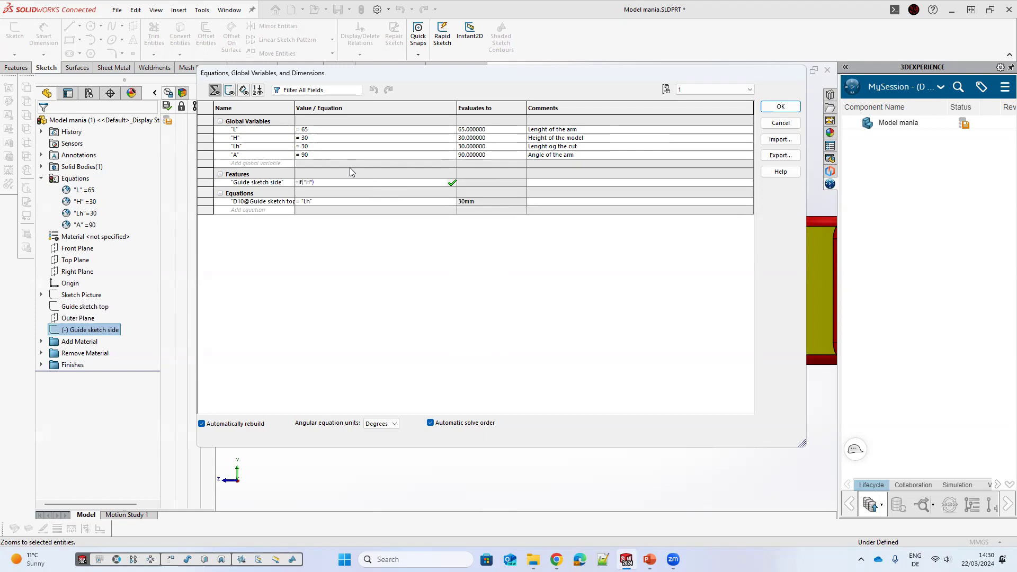
type(">")
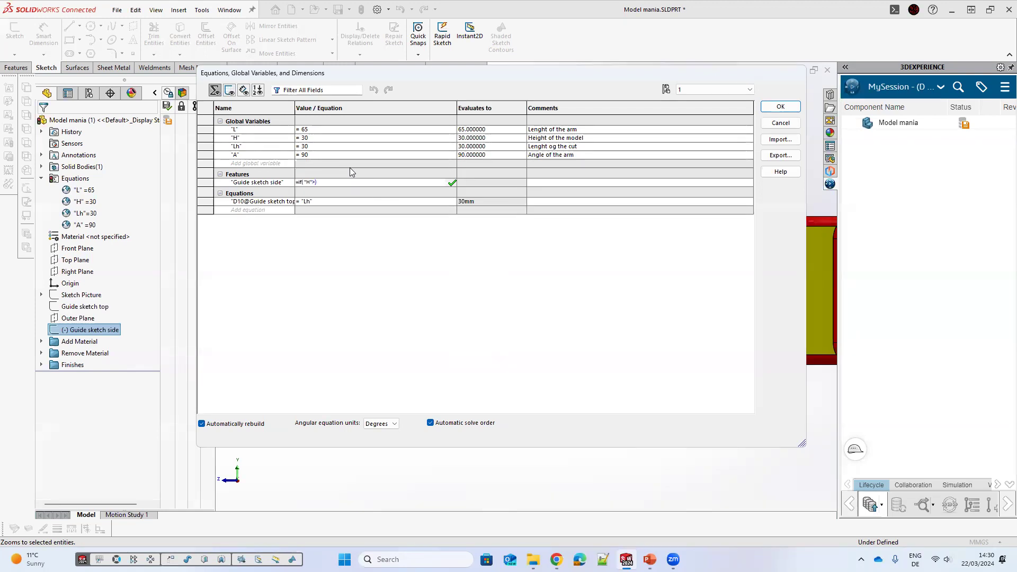
type("30")
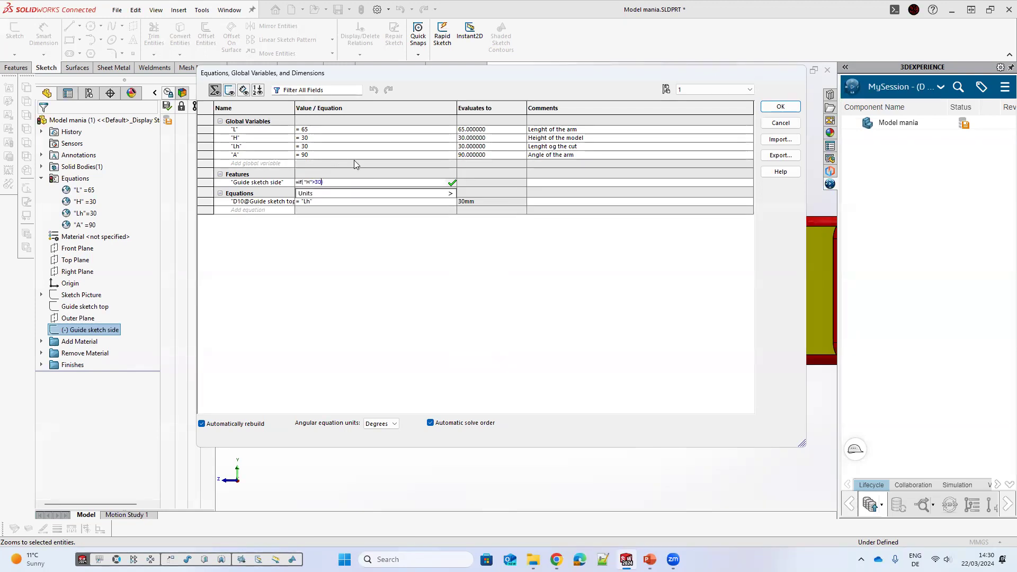
type(",")
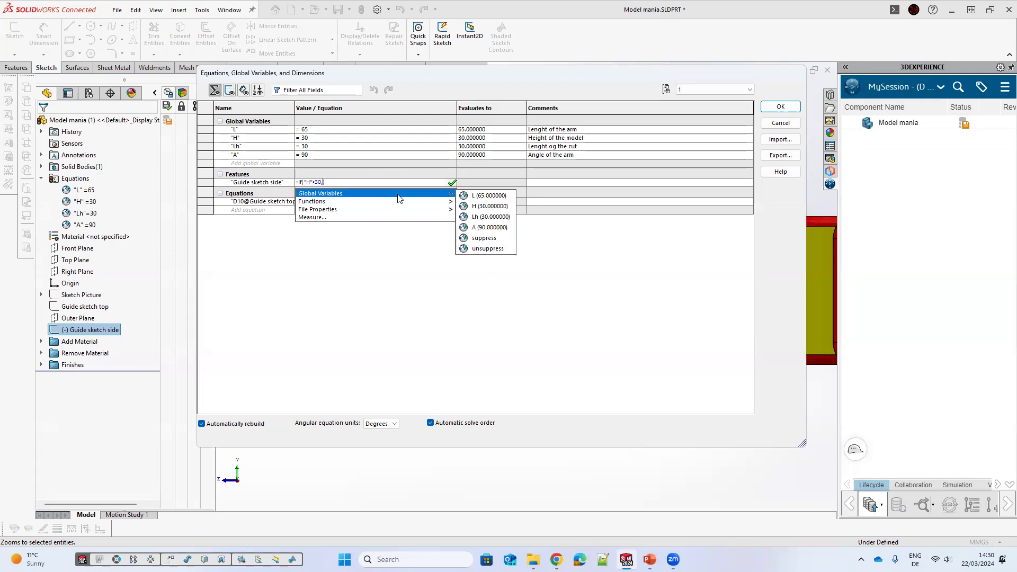
mouse_move(450, 194)
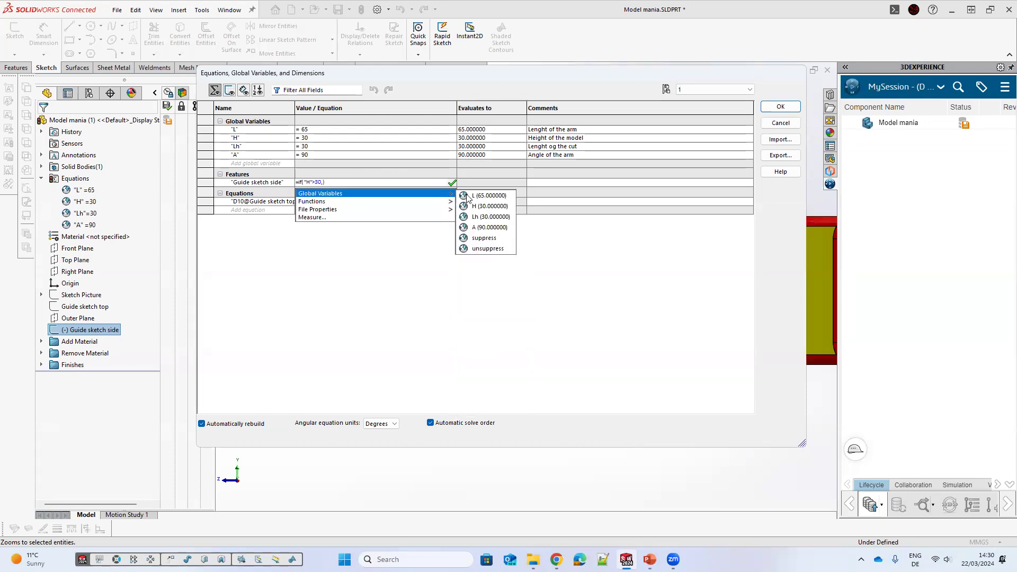
left_click(474, 238)
type(",")
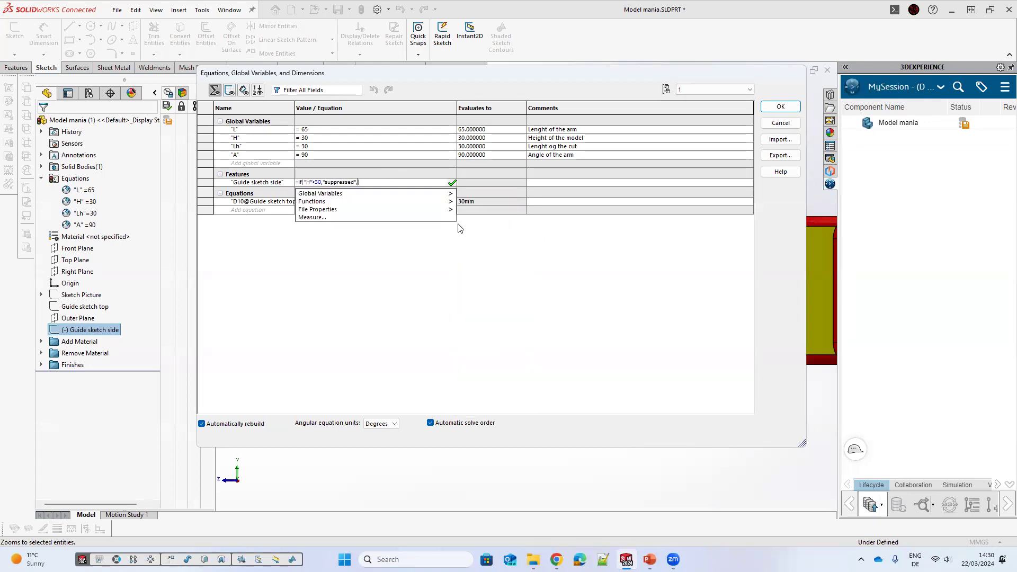
left_click(598, 204)
left_click(354, 180)
Step: Add a global variable CH whose value begins with an iif function testing "H" > 30
left_click(254, 163)
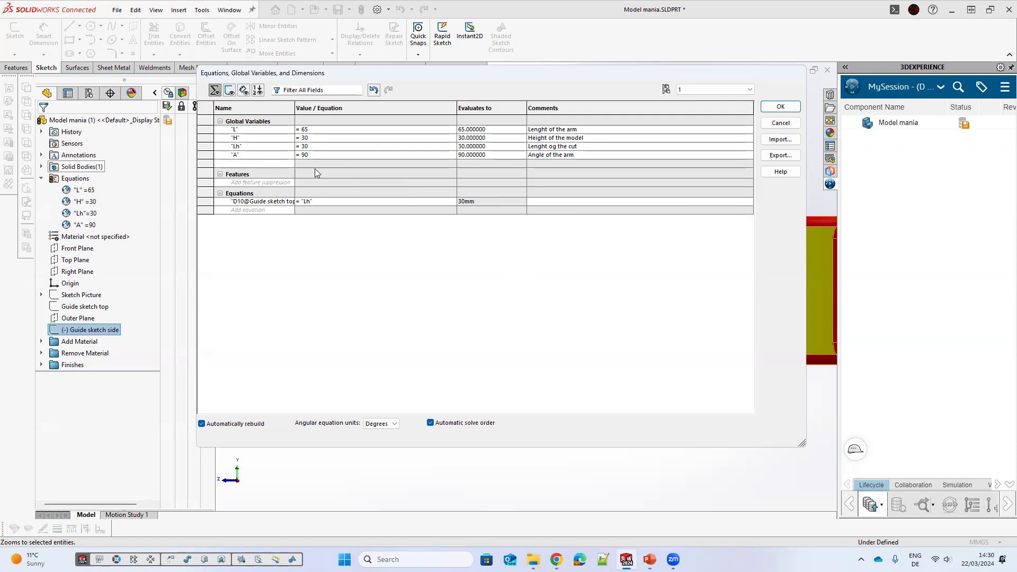
type("CH")
left_click(355, 163)
mouse_move(406, 181)
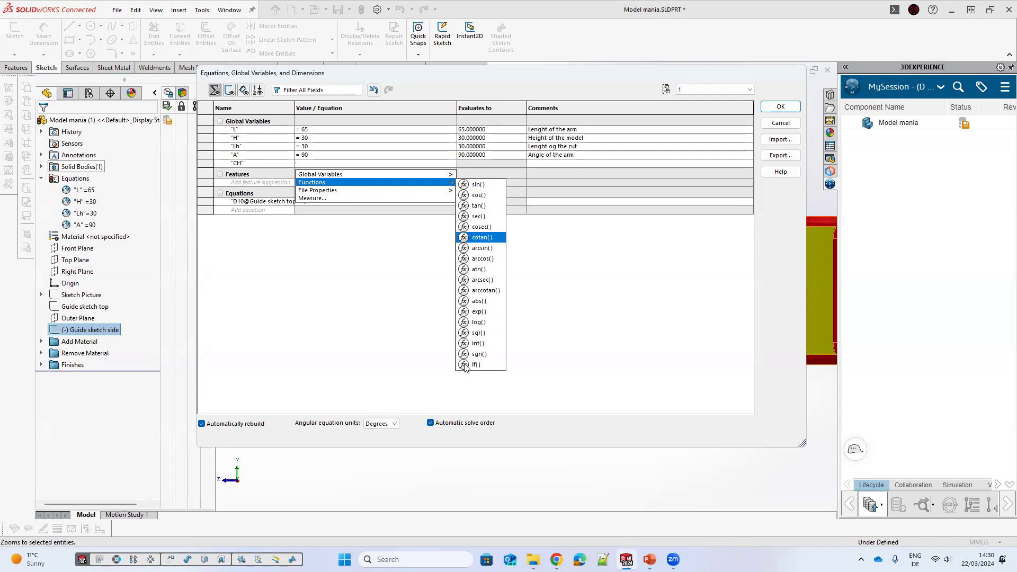
left_click(464, 365)
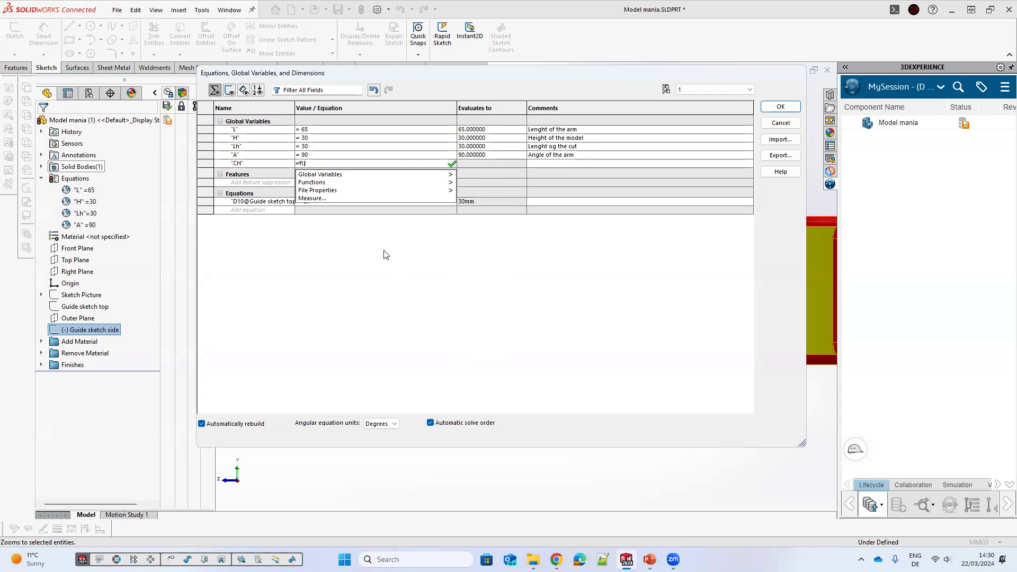
mouse_move(422, 176)
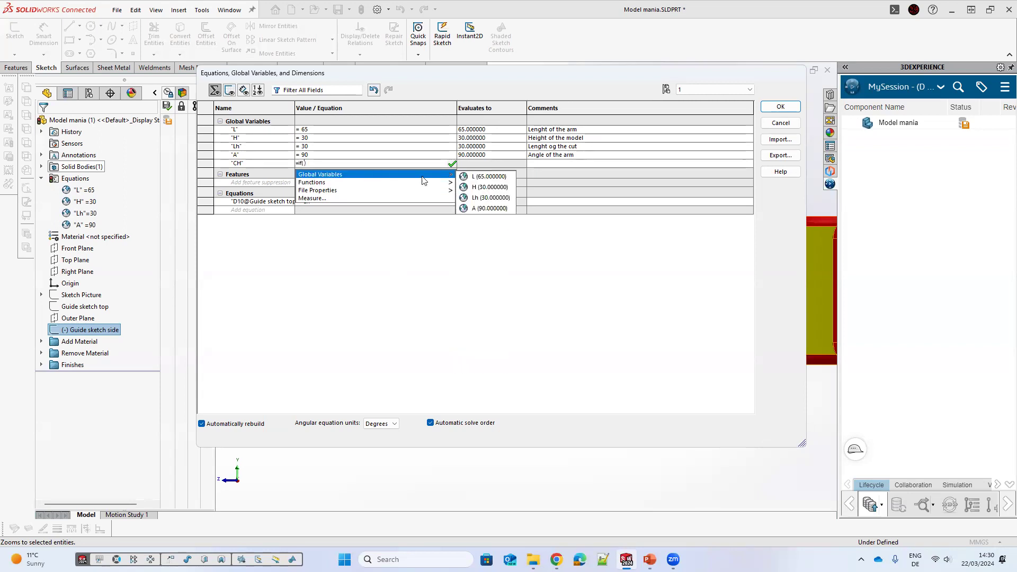
left_click(477, 187)
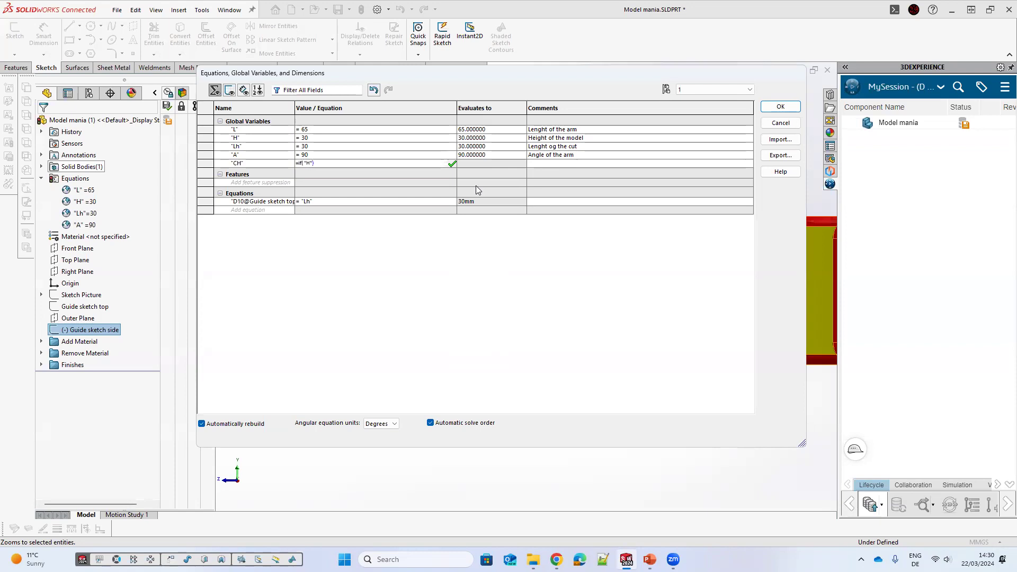
type(">30")
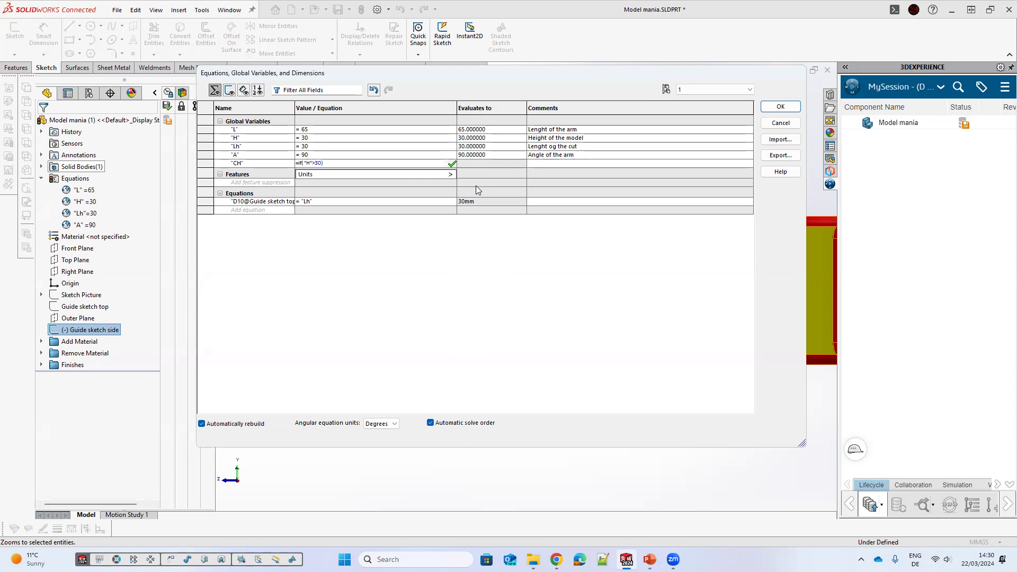
type(",")
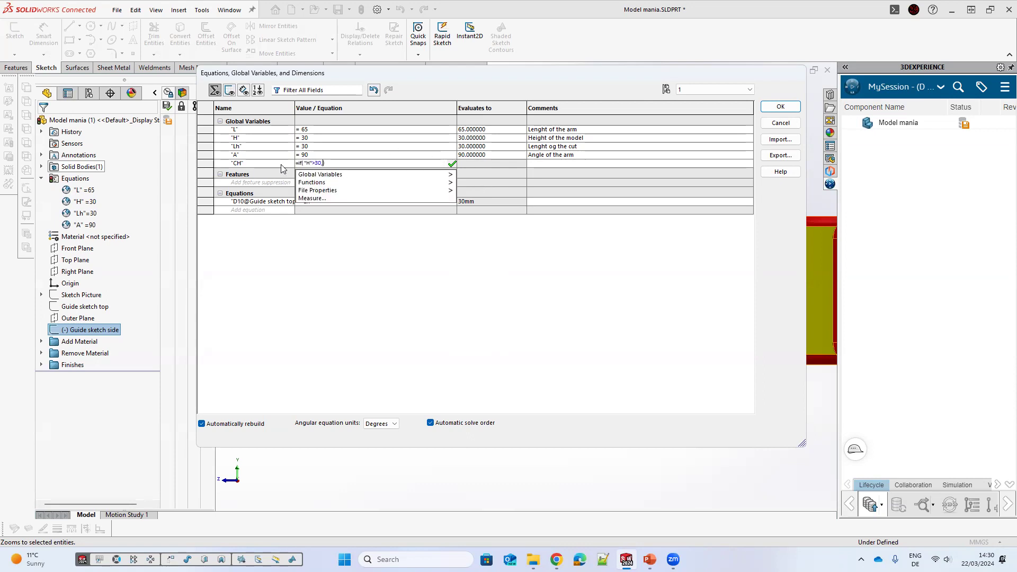
Step: Change the comparison in CH's iif condition from greater-than to less-than
left_click(317, 163)
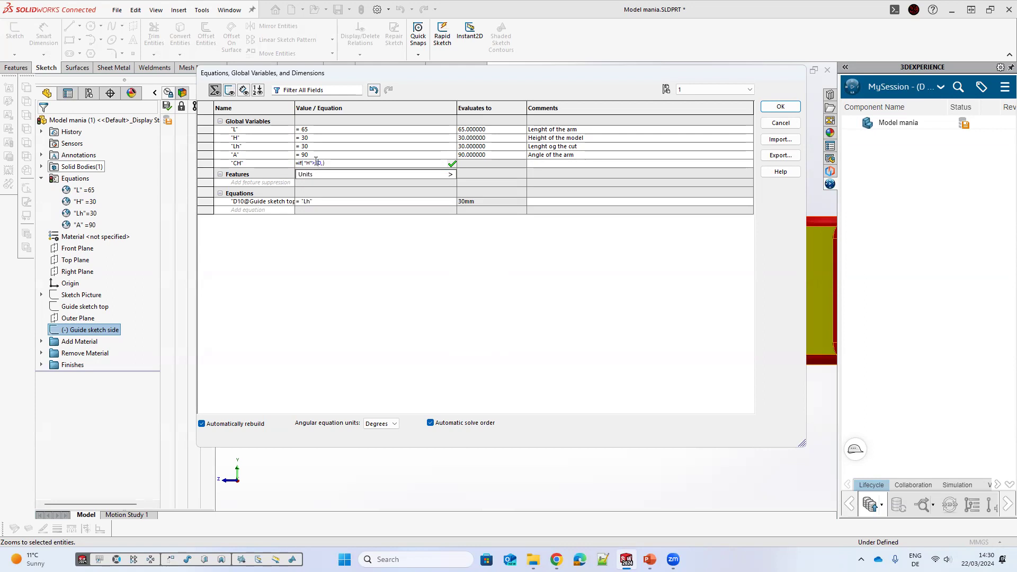
double_click(317, 162)
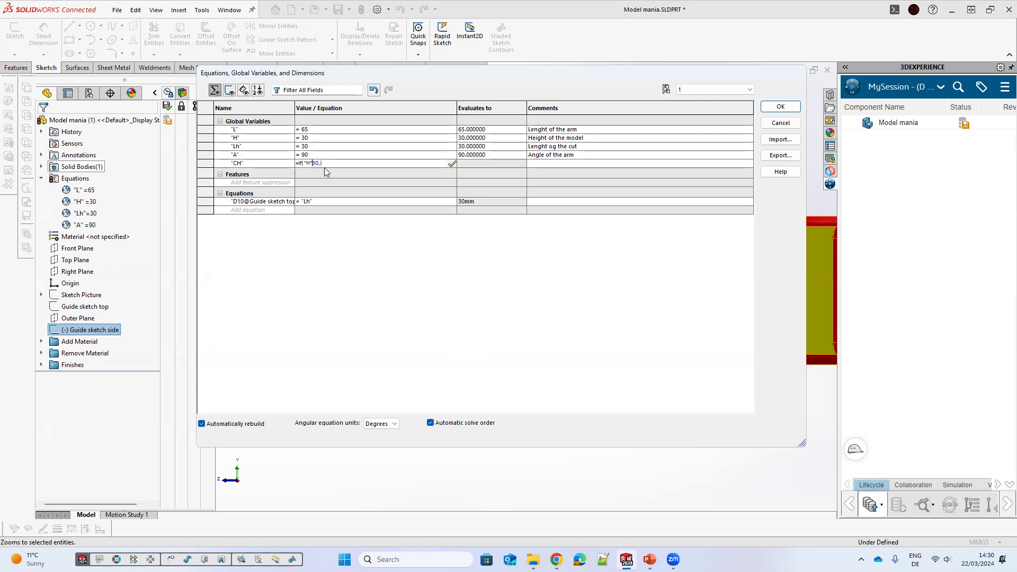
type("<")
Step: Complete CH's expression as iif("H"<30,15,20) and commit it
left_click(323, 161)
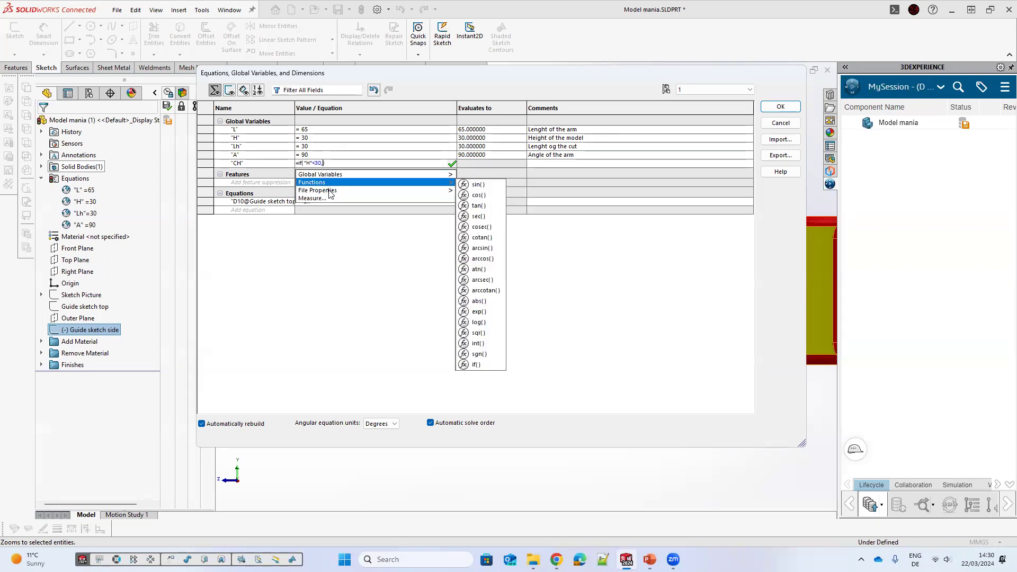
left_click(323, 160)
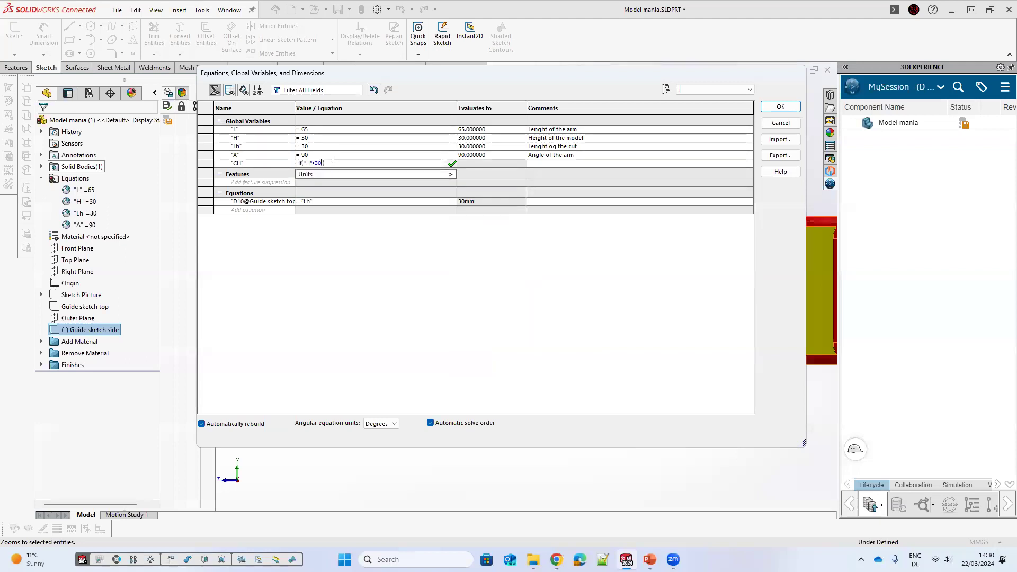
type(",")
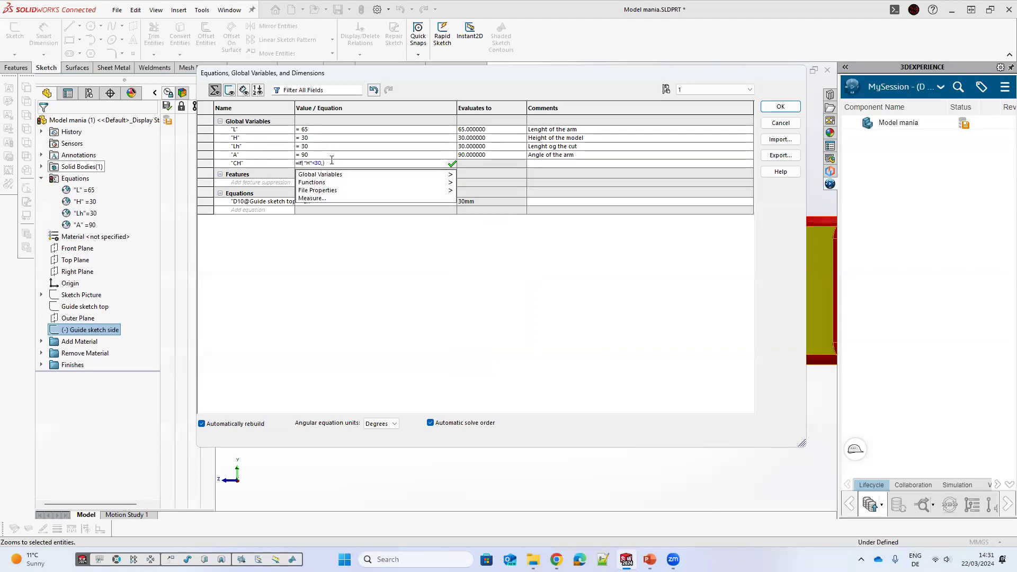
type("\"10\"")
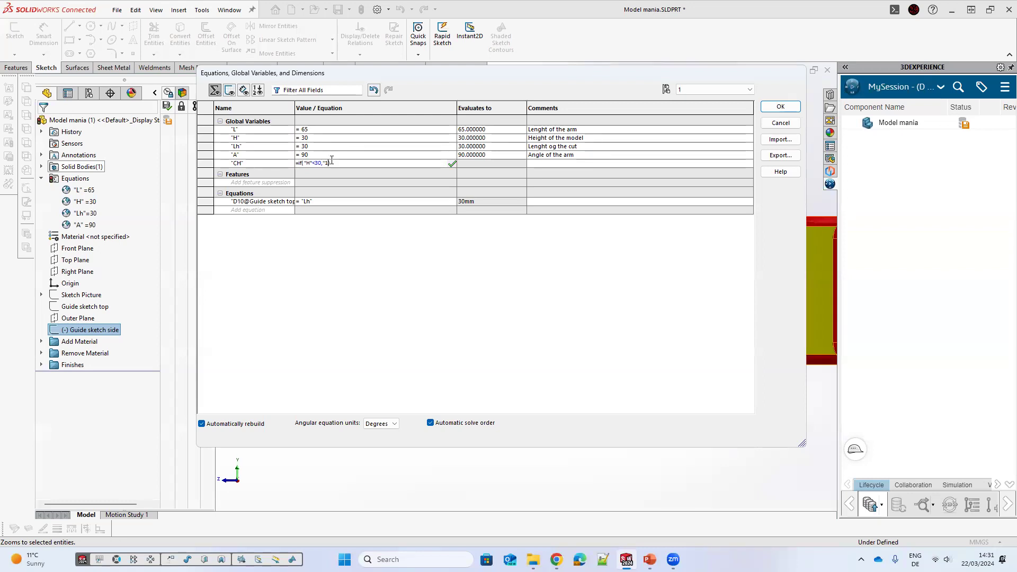
key("BackSpace")
key("BackSpace")
key("BackSpace")
key("BackSpace")
type("15,")
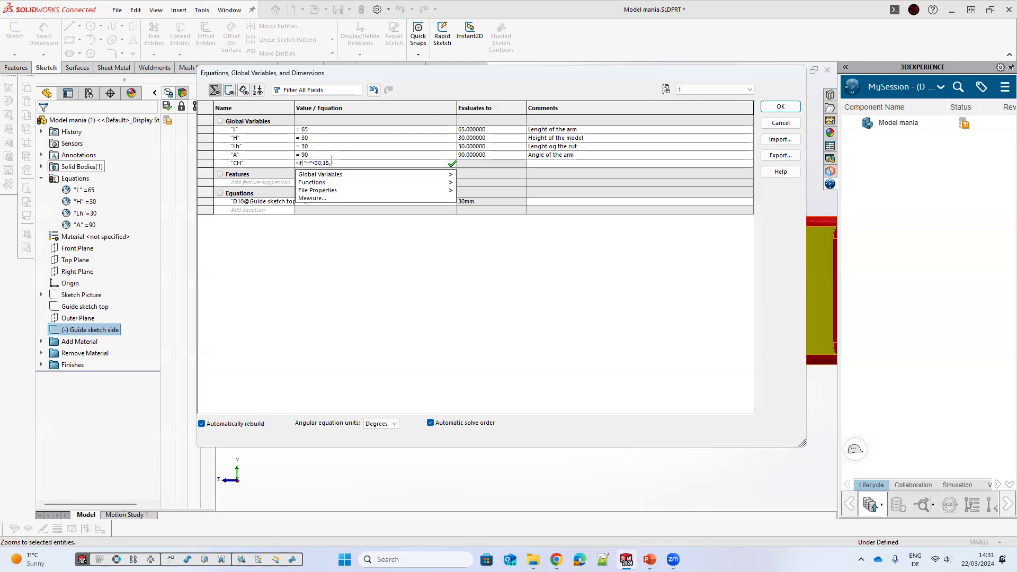
type("10)")
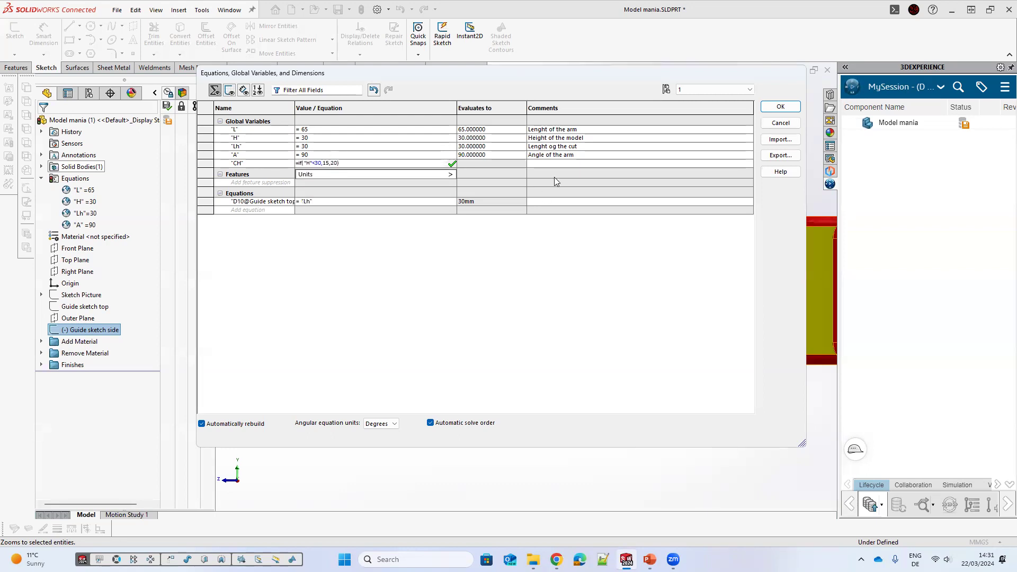
left_click(574, 162)
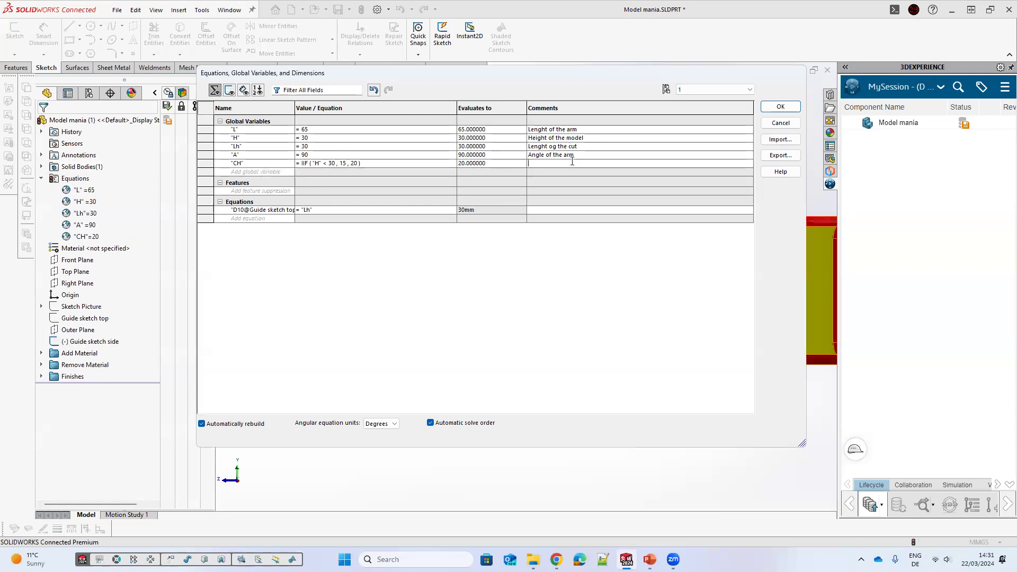
Step: Change the threshold in CH's IIF condition to 31 and commit the equation
left_click(328, 161)
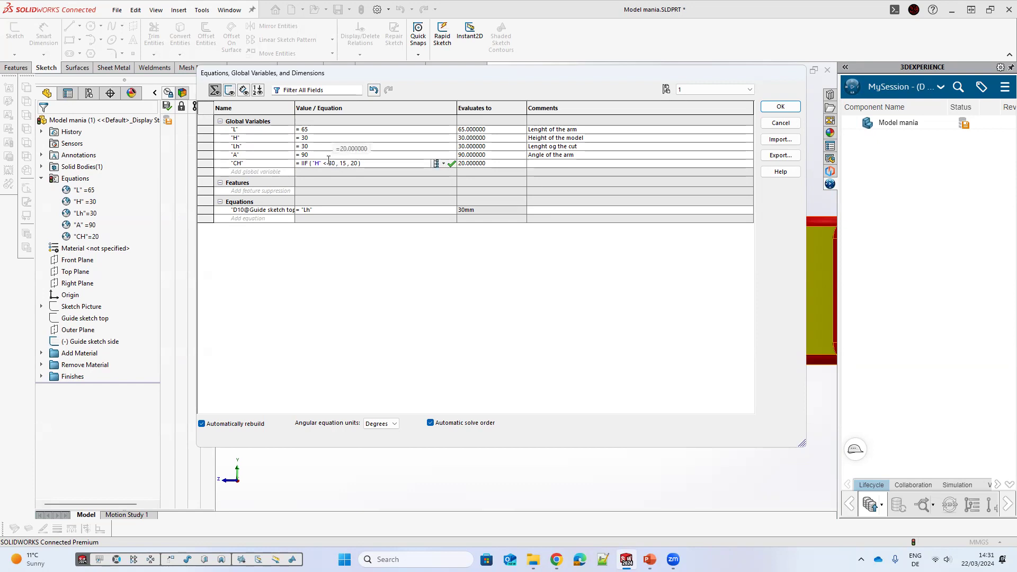
key("BackSpace")
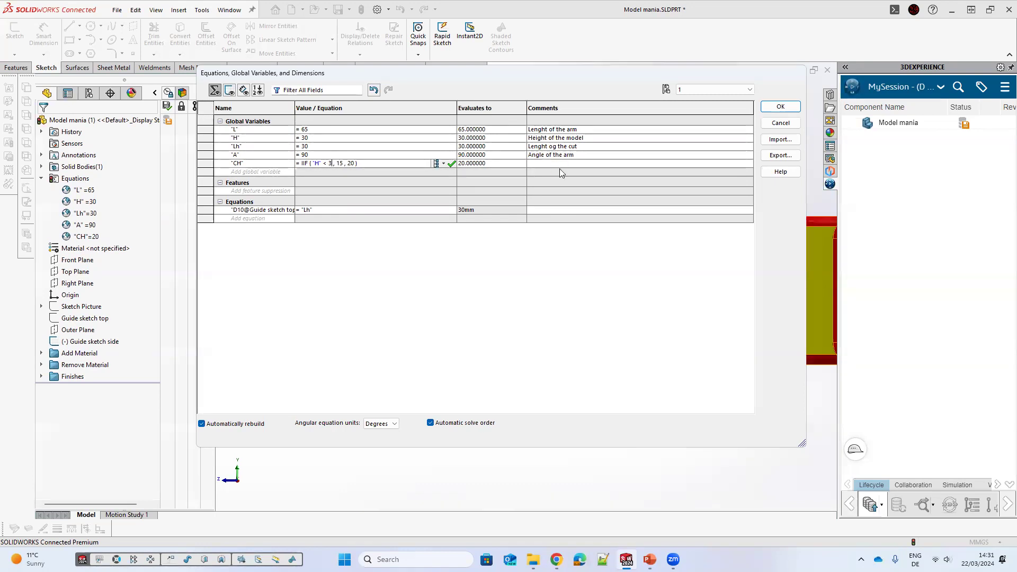
type("1")
key("Return")
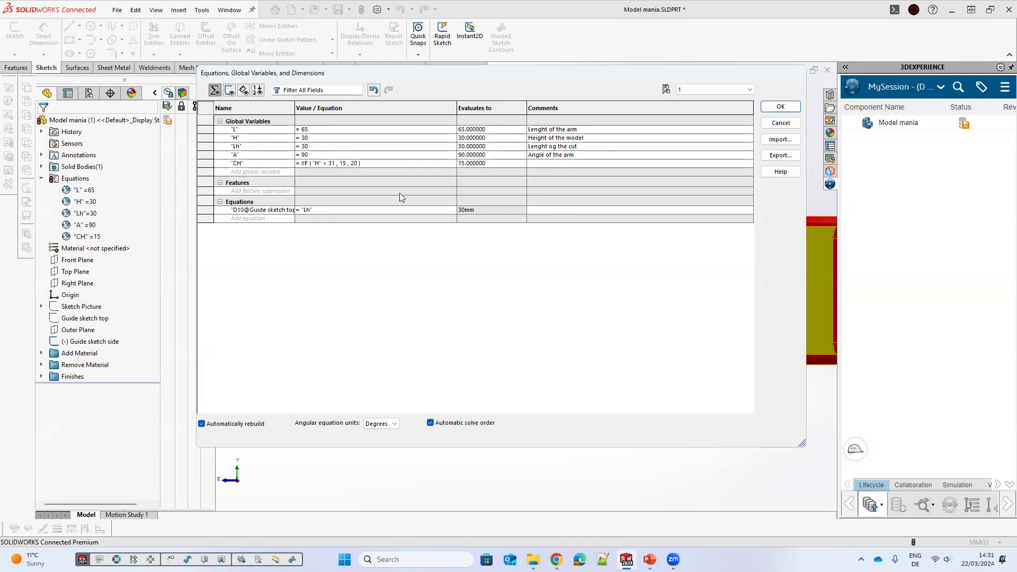
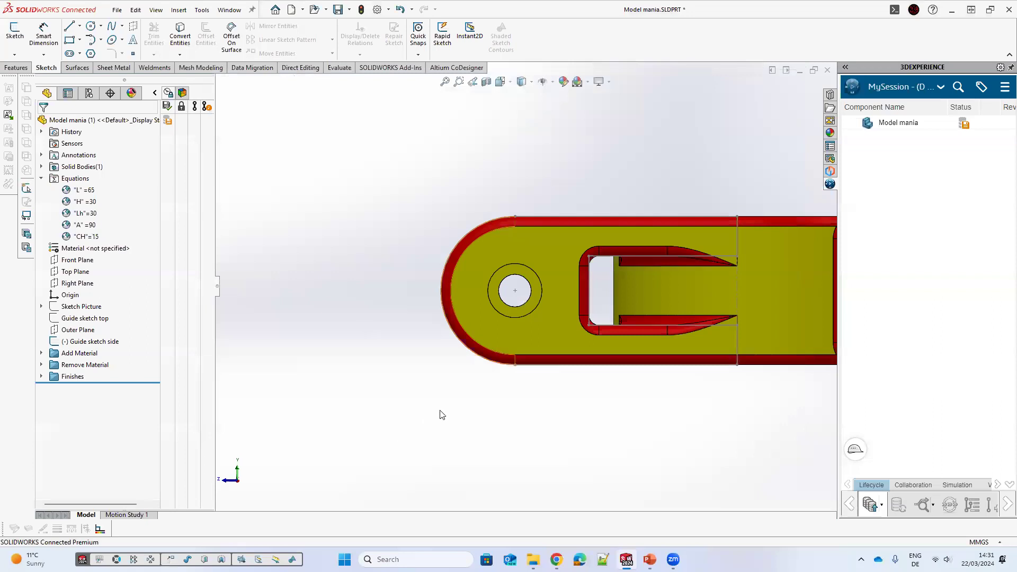
Step: Edit Guide sketch side, link its vertical 14 mm slot dimension to global variable CH, and rebuild the model
left_click(464, 378)
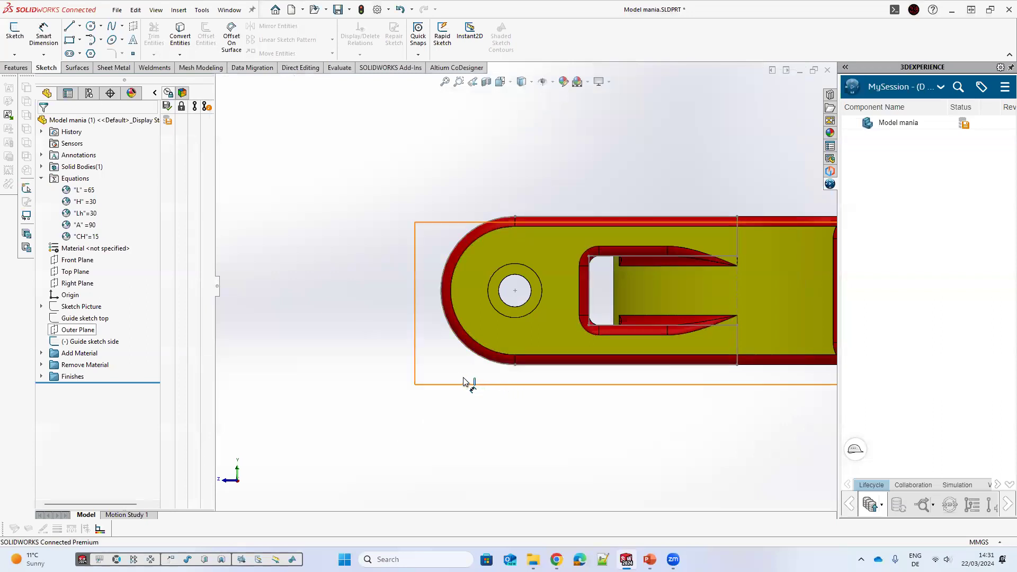
left_click(300, 385)
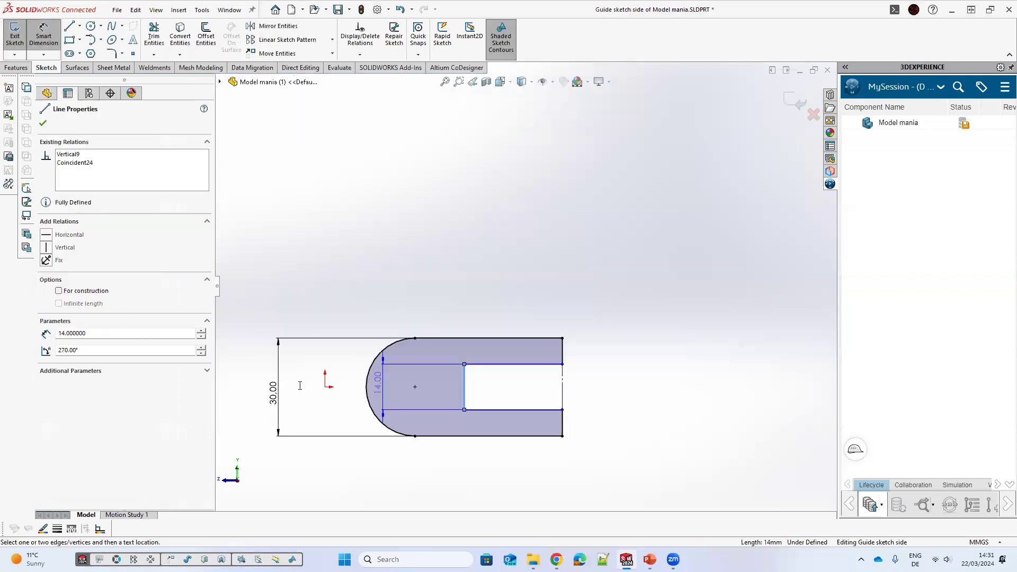
left_click(295, 395)
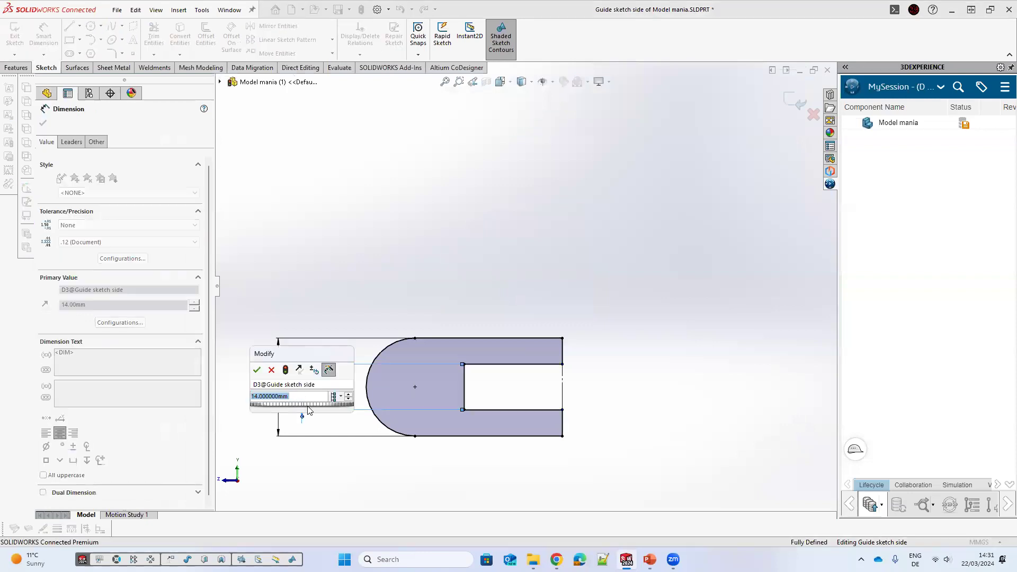
type("=")
mouse_move(318, 407)
left_click(384, 409)
key("Return")
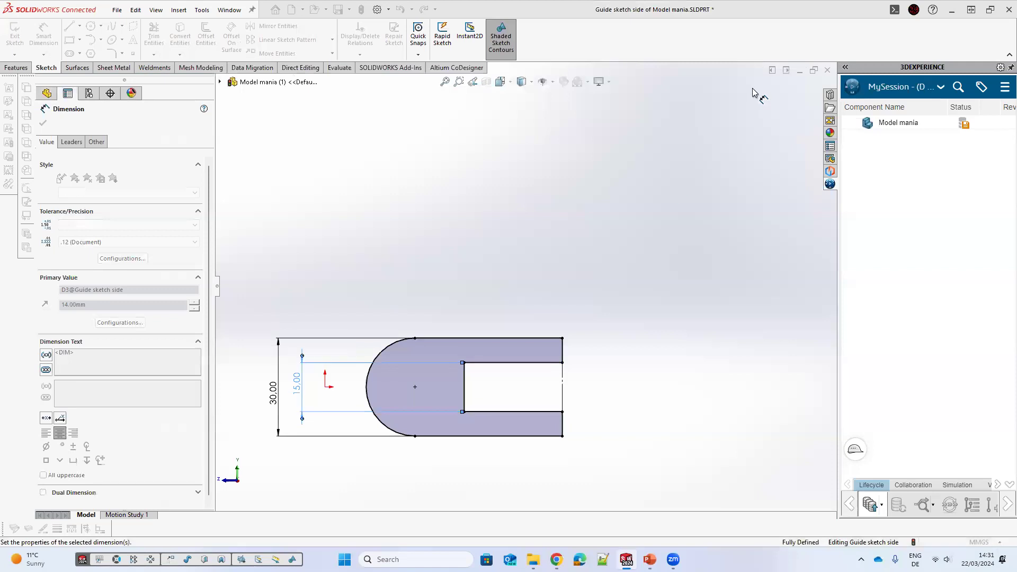
left_click(638, 283)
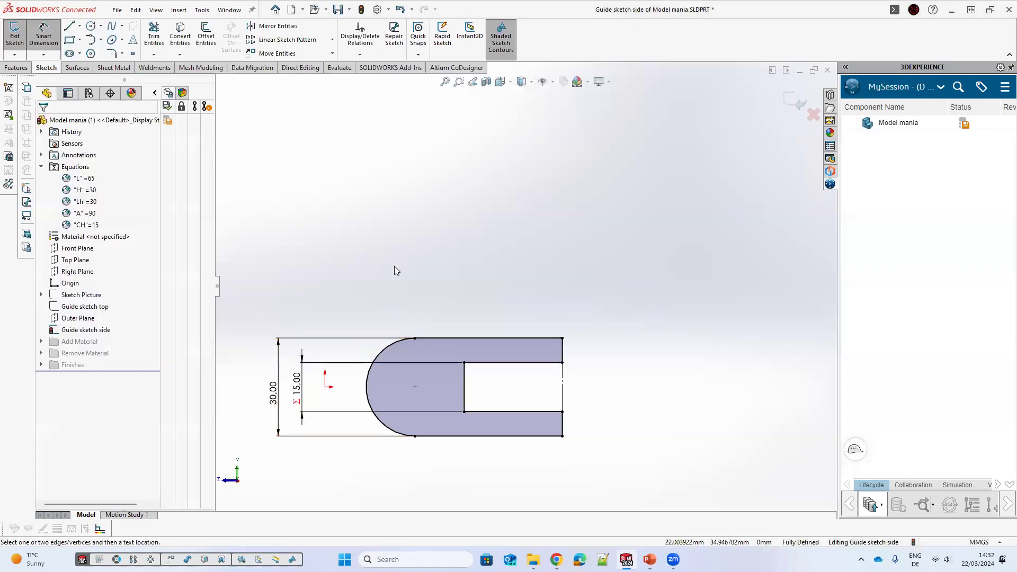
key("ctrl+b")
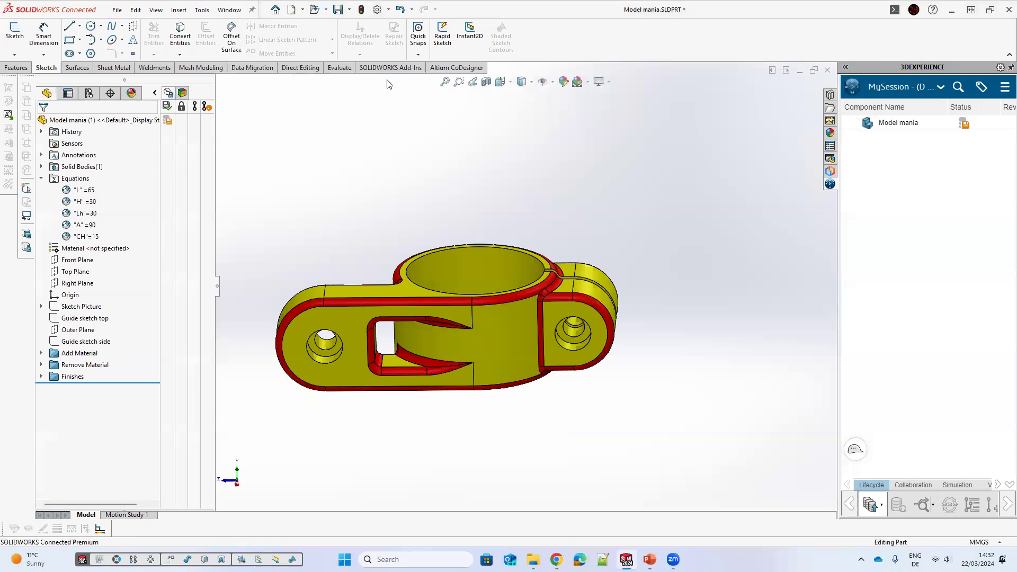
Step: Set global variable H to 35 in the Equations dialog and apply the change
double_click(74, 178)
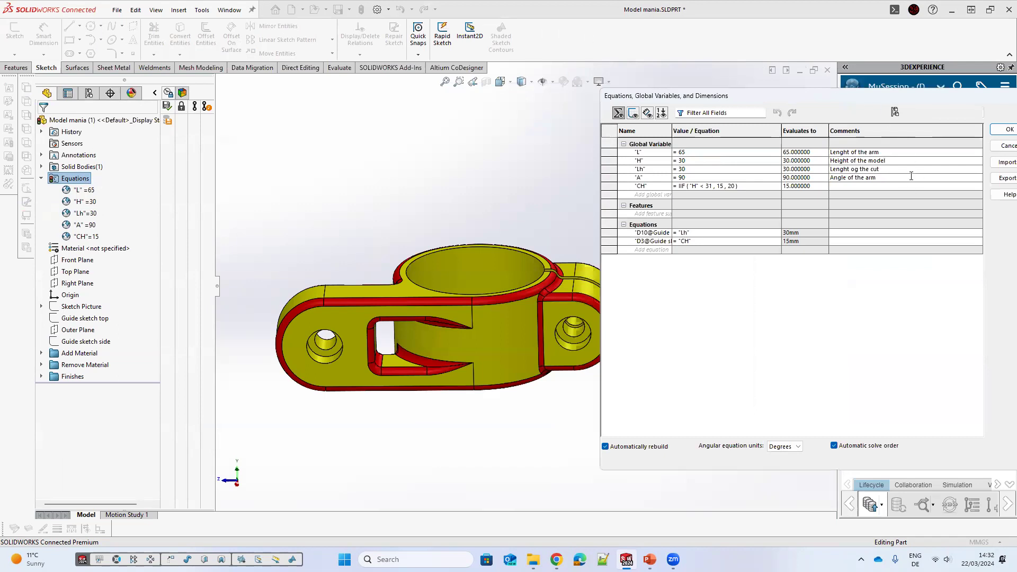
left_click(710, 160)
type("35")
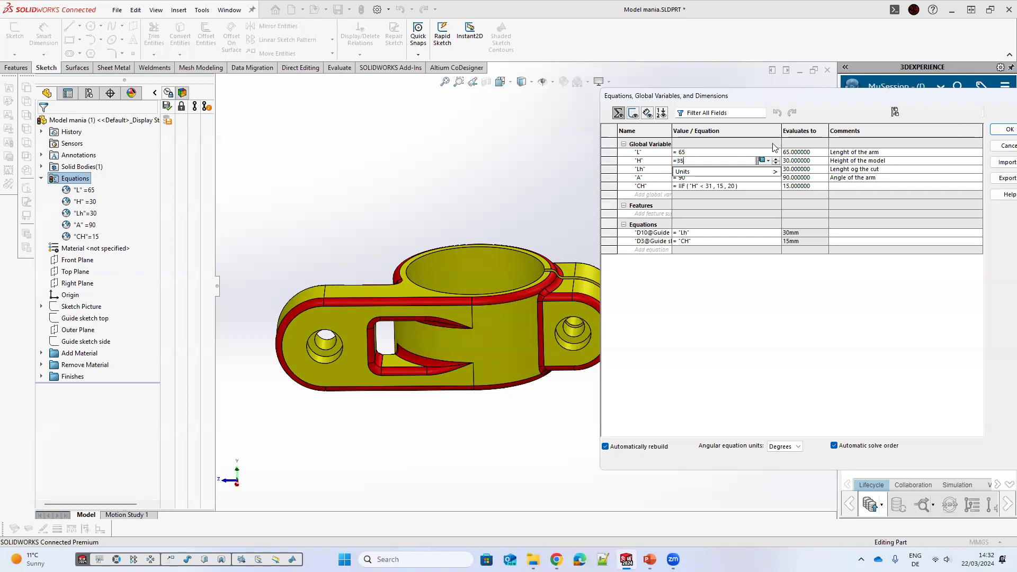
key("Return")
left_click_drag(794, 96, 741, 80)
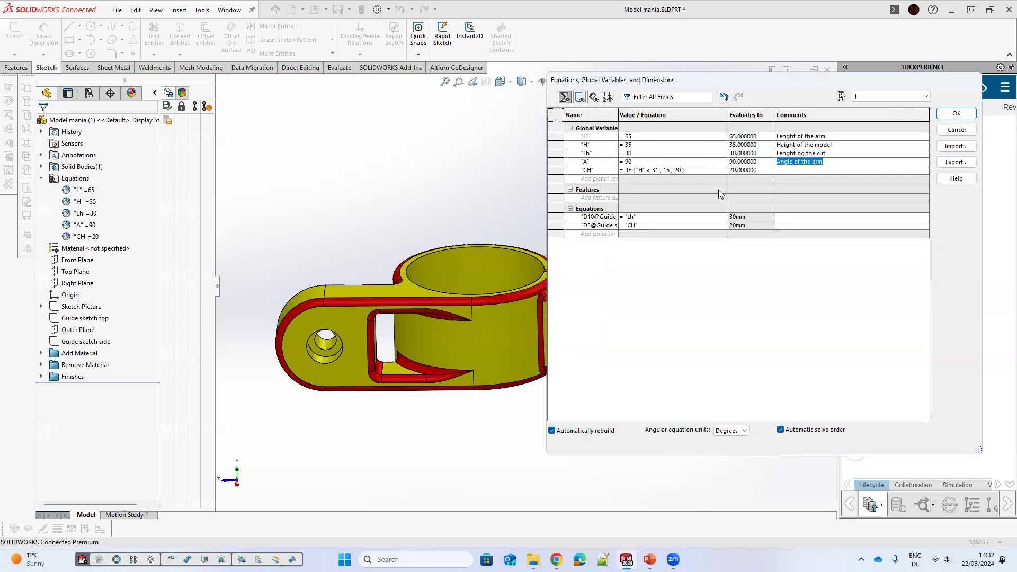
left_click(684, 170)
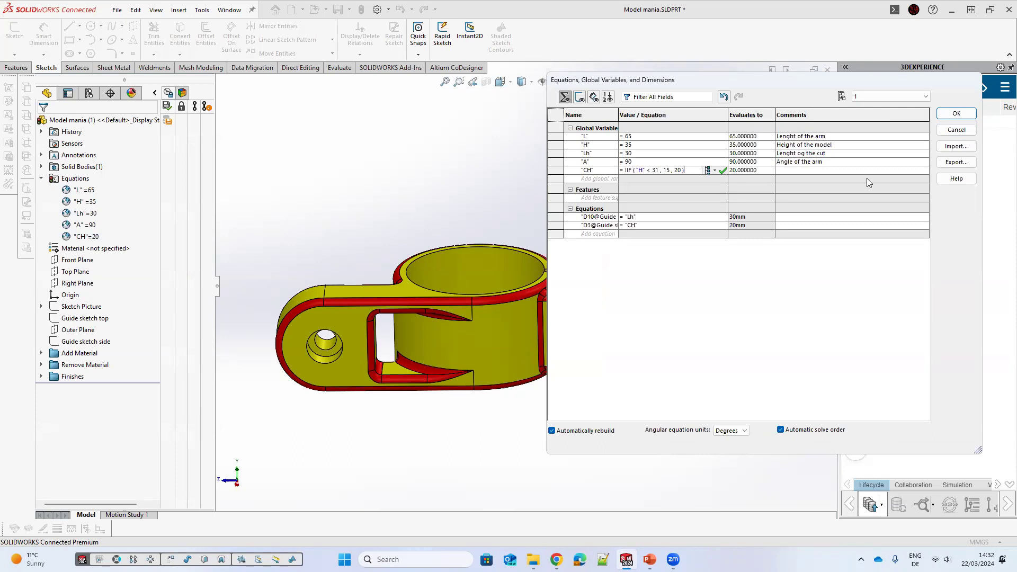
left_click(955, 114)
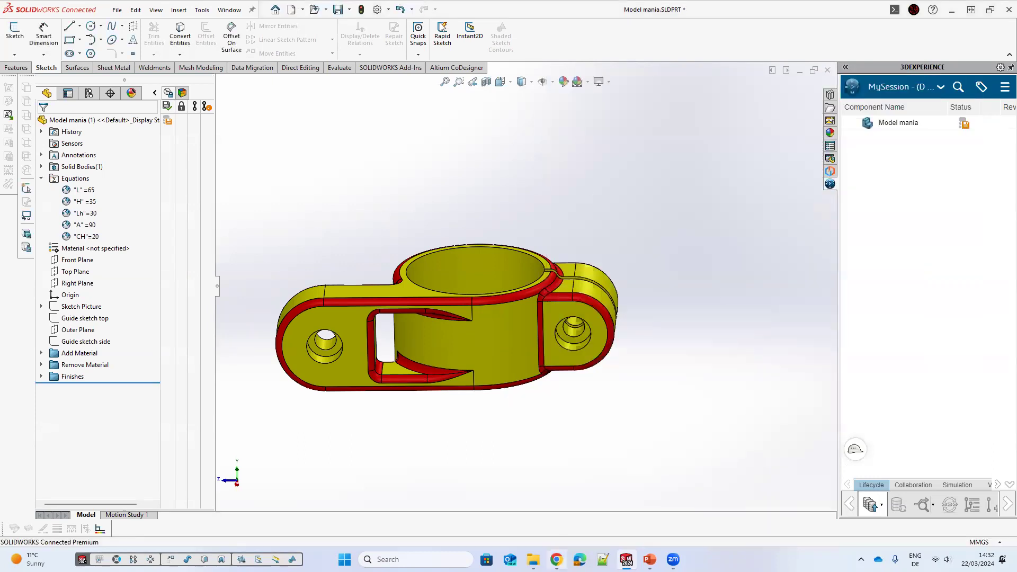
key("alt+Tab")
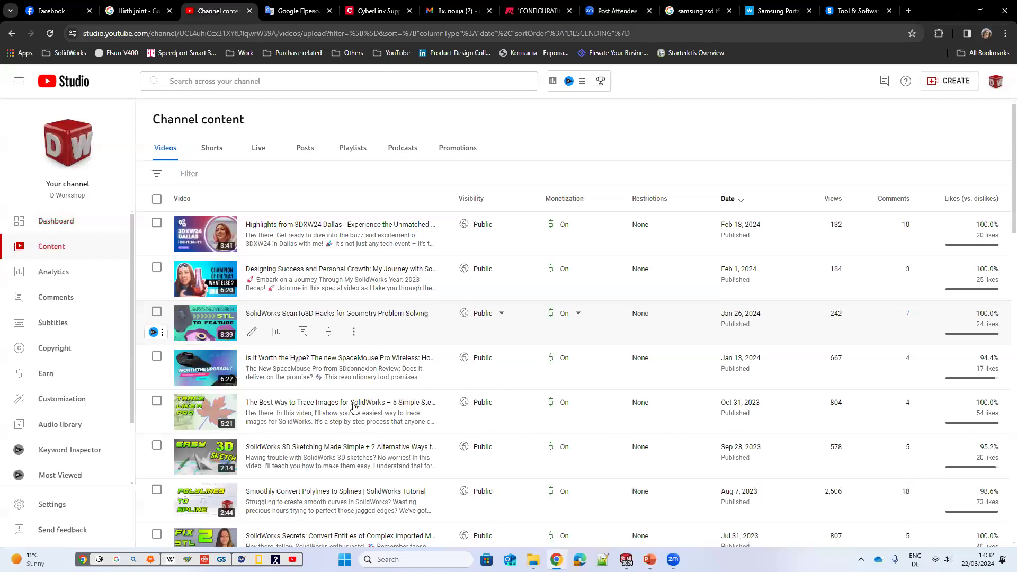
scroll(358, 405, "down", 10)
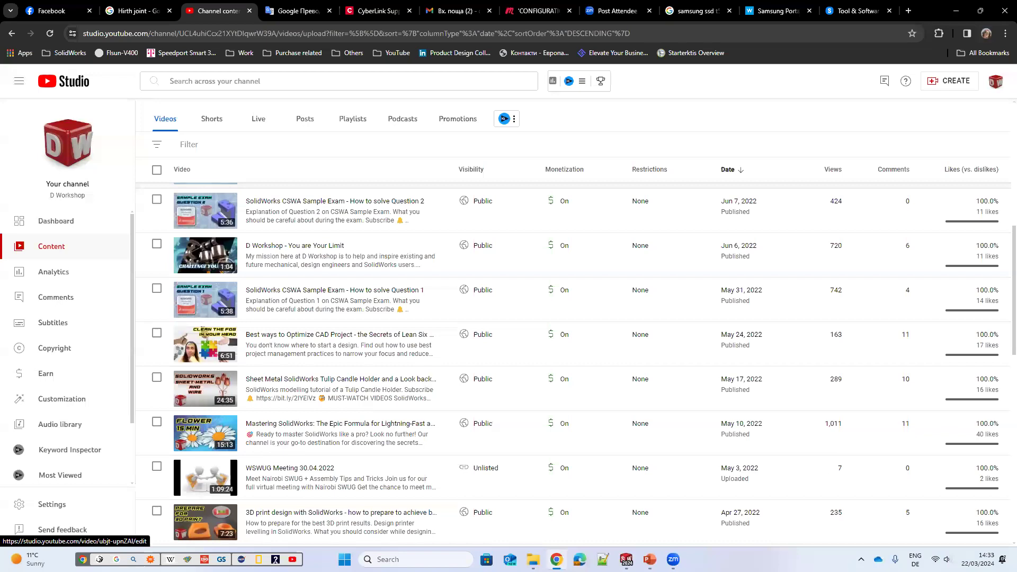
scroll(787, 511, "down", 10)
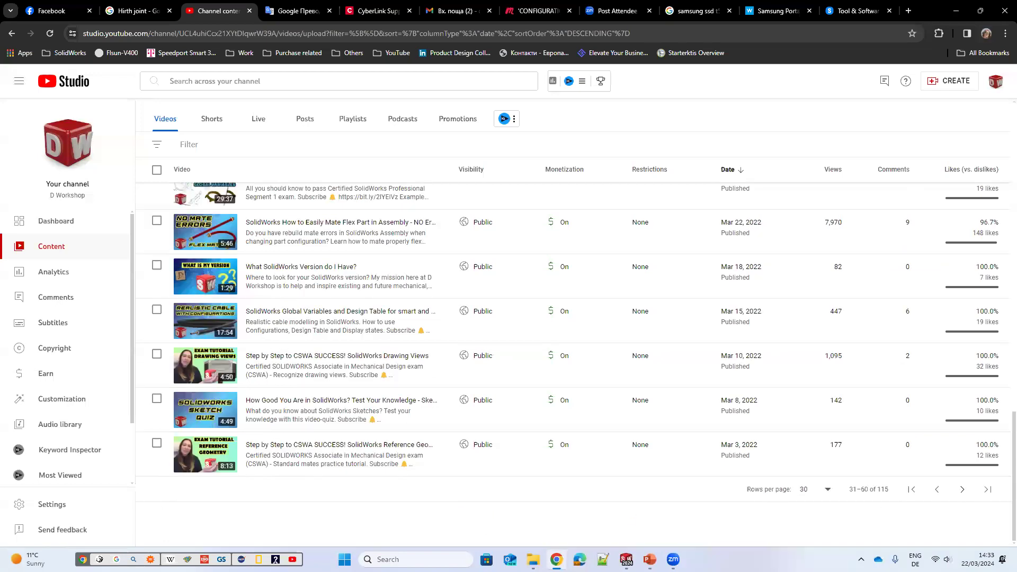
left_click(962, 489)
scroll(932, 399, "down", 7)
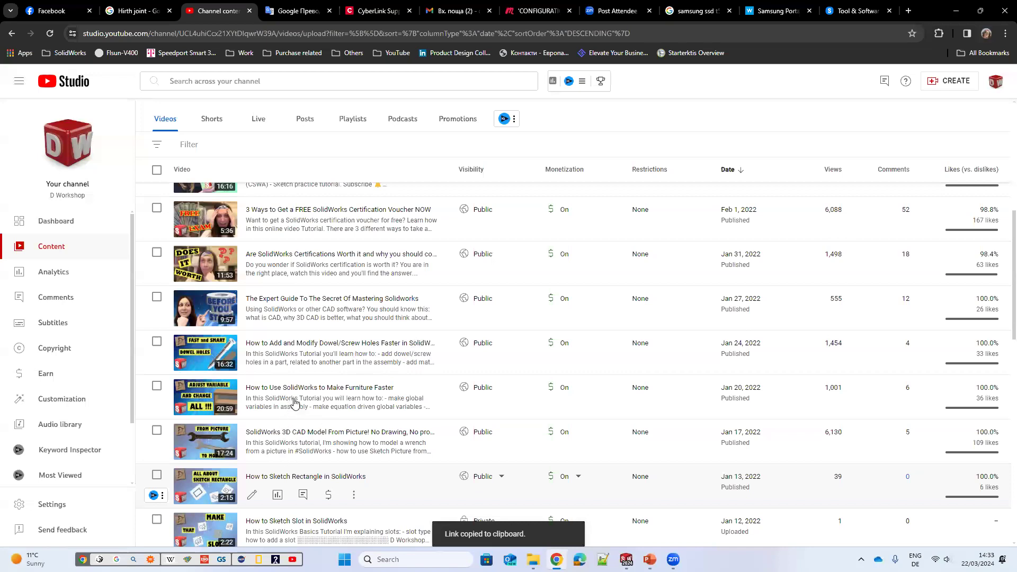
left_click(353, 361)
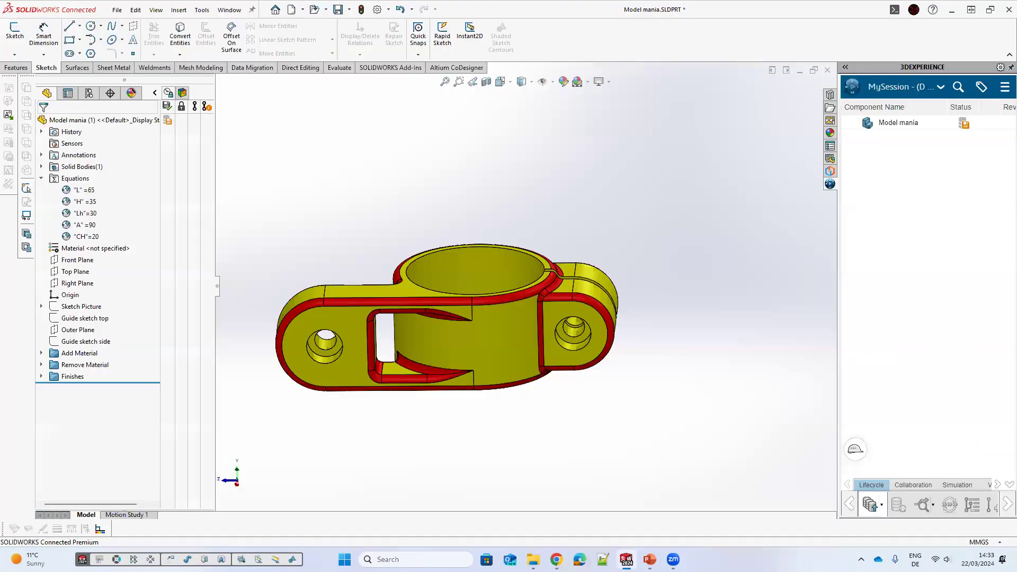
Step: Insert an auto-created Excel design table for the part's configurations
middle_click_drag(493, 339, 497, 389)
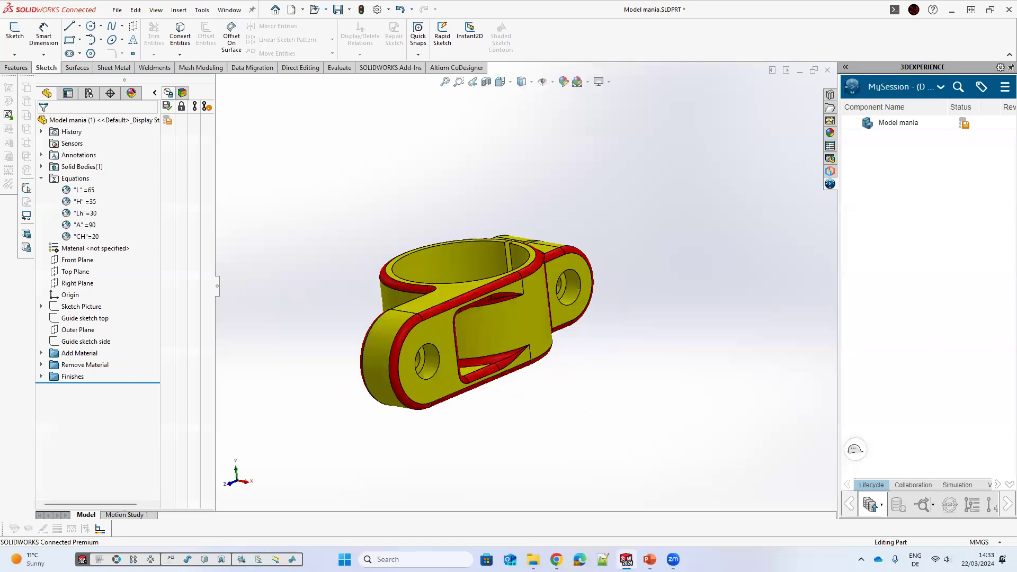
middle_click_drag(497, 339, 489, 355)
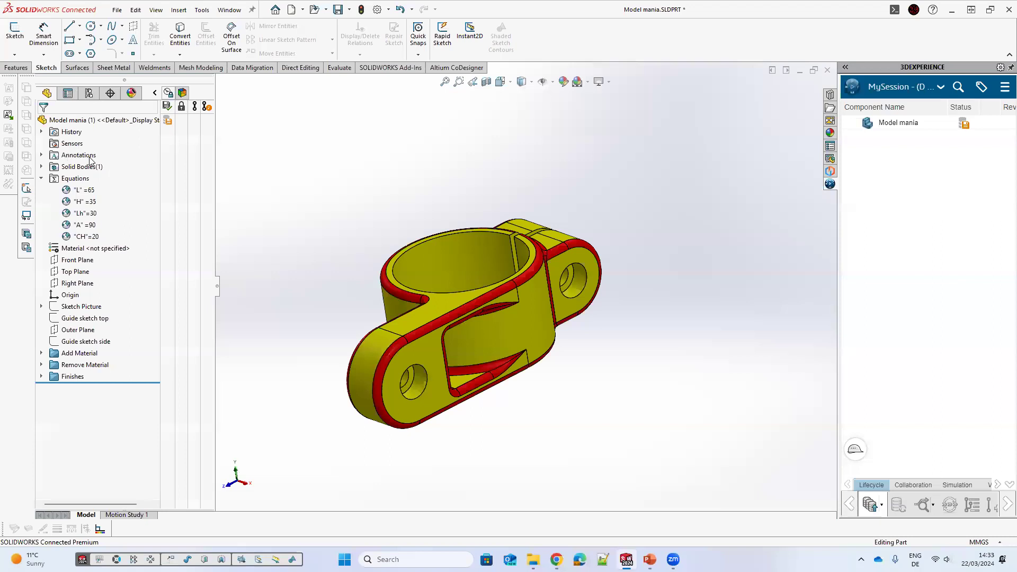
middle_click_drag(328, 157, 318, 169)
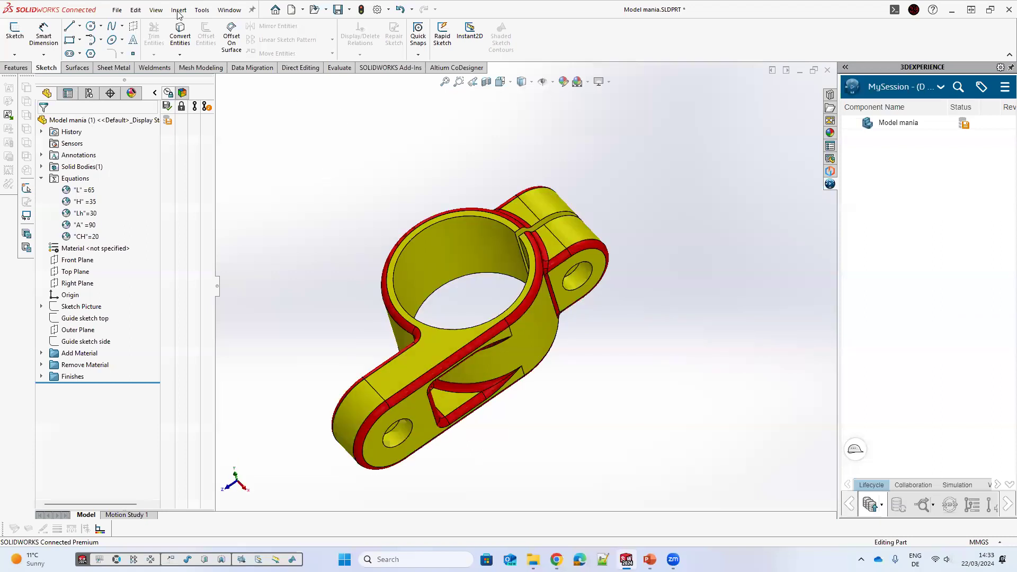
middle_click_drag(229, 137, 220, 126)
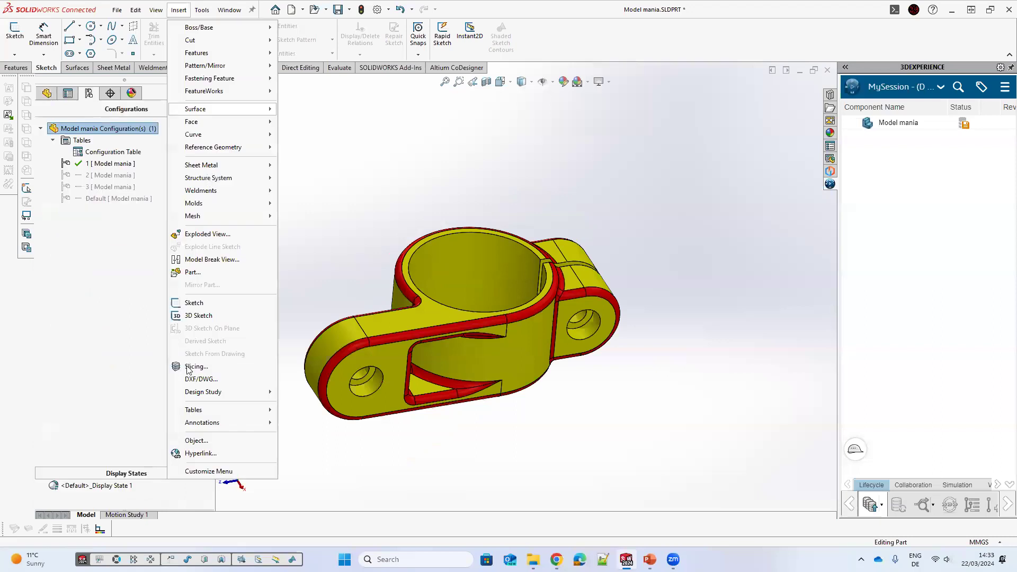
mouse_move(212, 410)
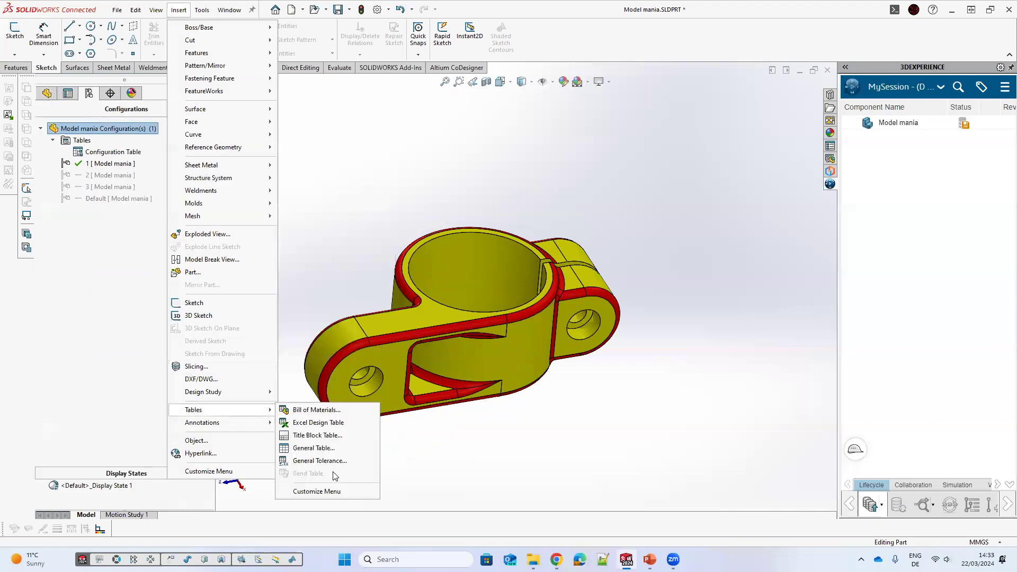
left_click(331, 428)
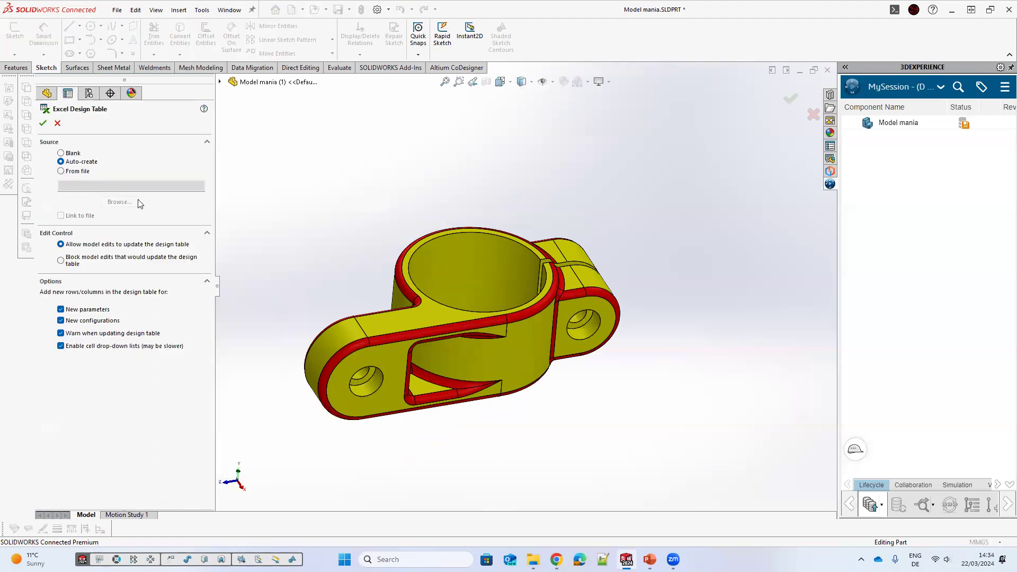
left_click(43, 123)
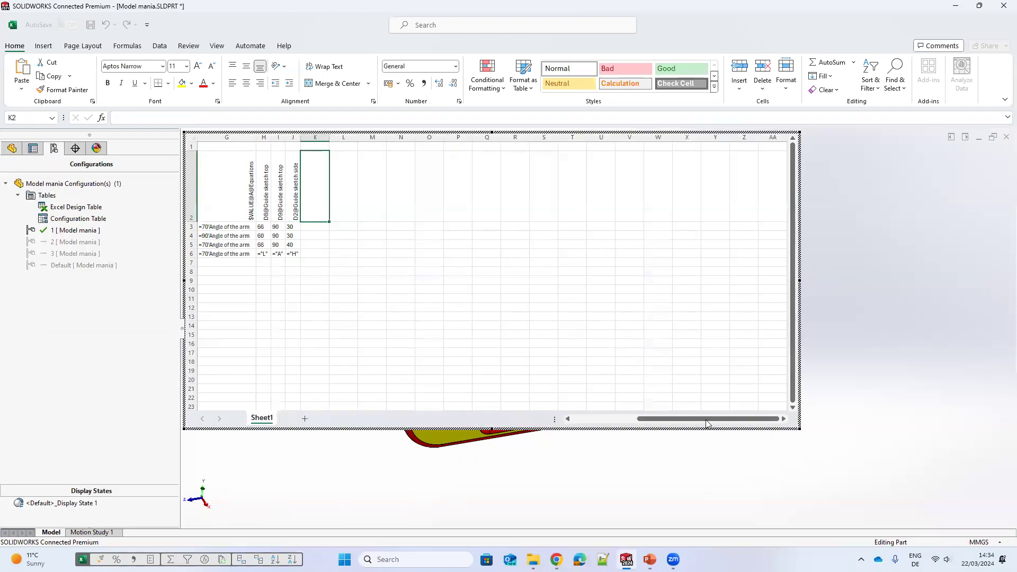
Step: Fill new configuration rows 4 to 8 in the design table with names, descriptions and color values
left_click_drag(701, 424, 351, 264)
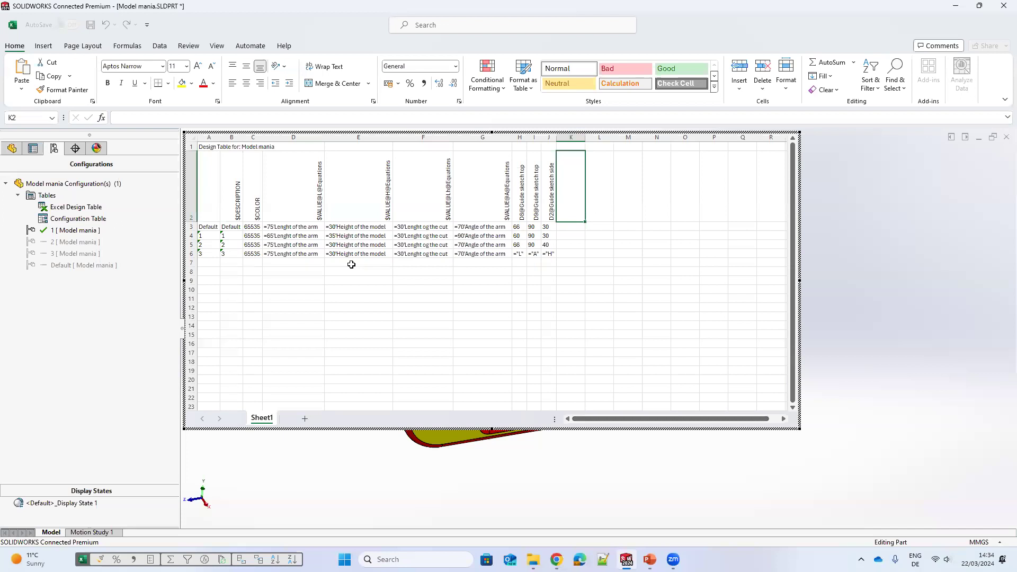
left_click(205, 264)
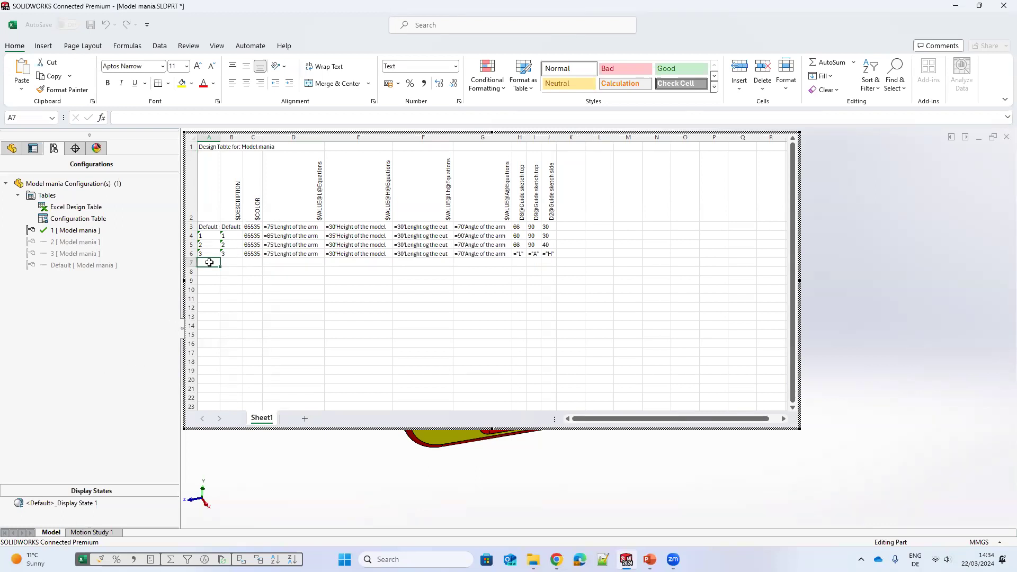
left_click_drag(203, 250, 237, 298)
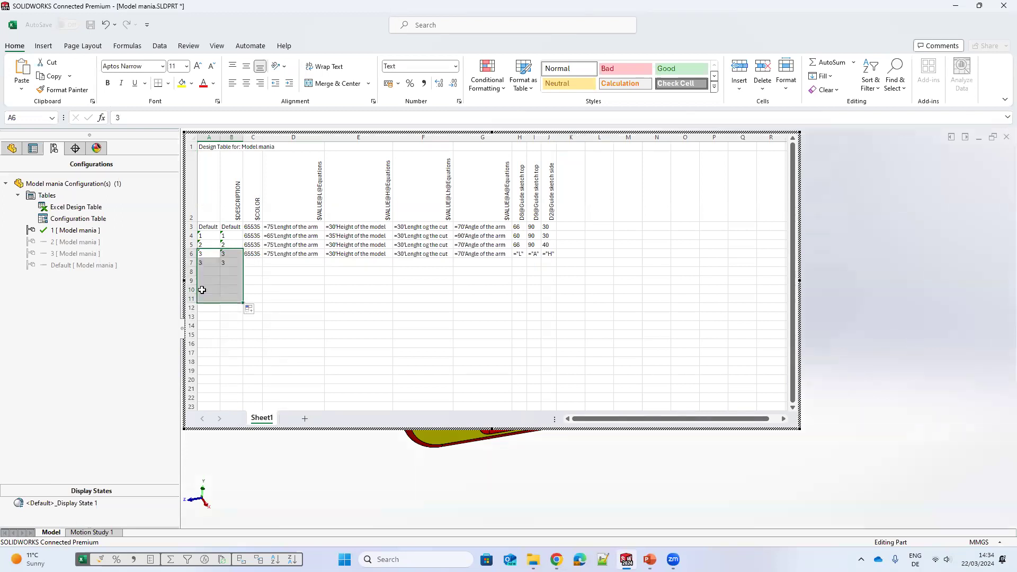
left_click(209, 264)
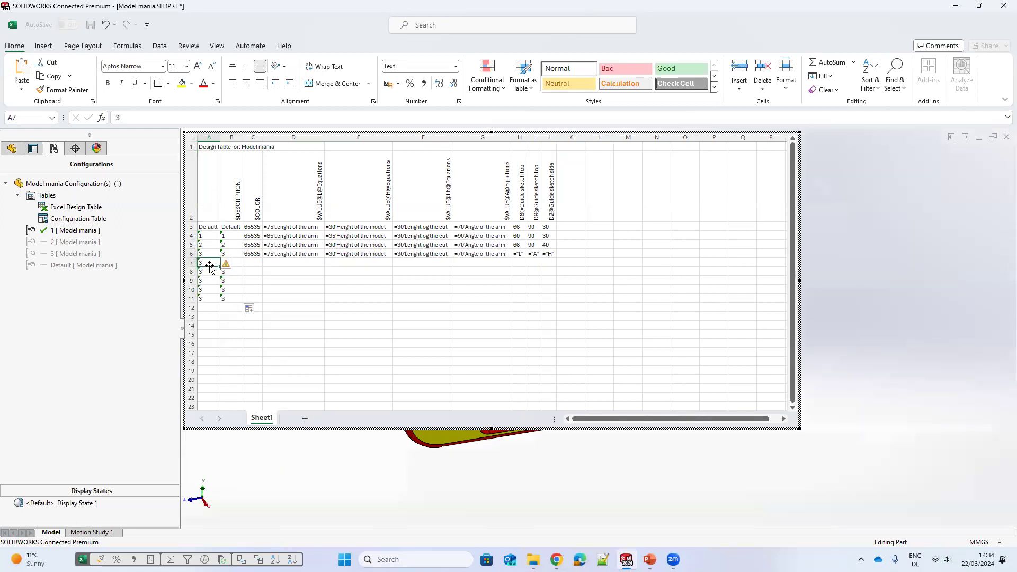
type("4")
left_click(206, 244)
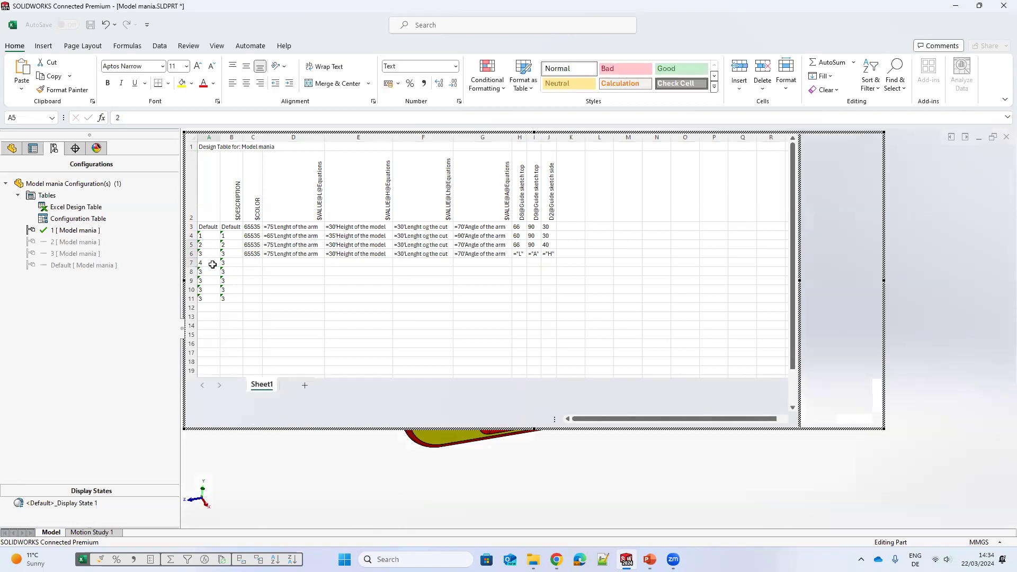
left_click_drag(220, 312, 218, 304)
left_click_drag(274, 287, 272, 283)
left_click_drag(229, 248, 245, 301)
left_click(379, 333)
left_click(253, 254)
left_click_drag(262, 257, 264, 301)
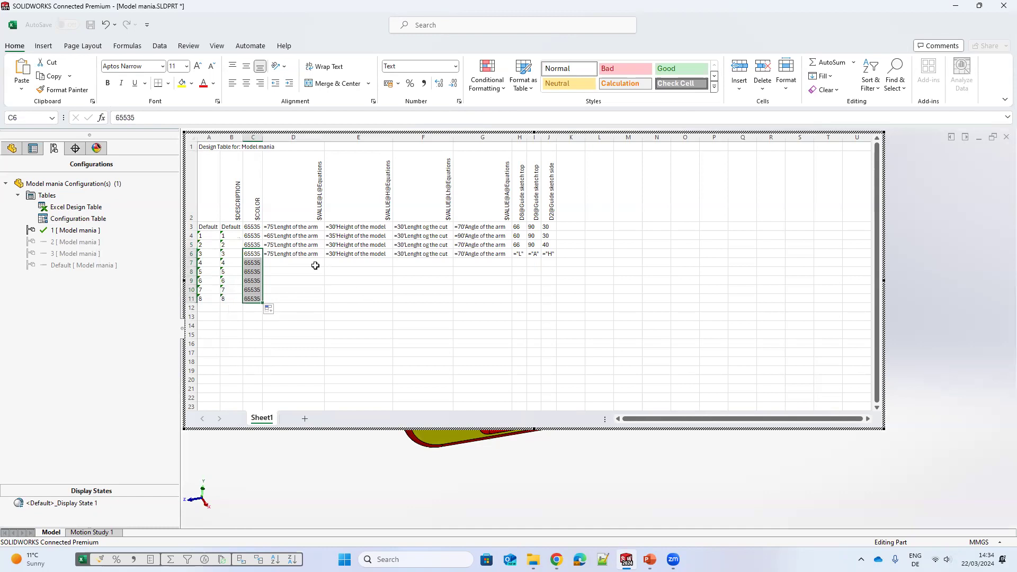
Step: Copy the sketch dimension links ="L", ="A" and ="H" to every configuration row of the design table
left_click(312, 256)
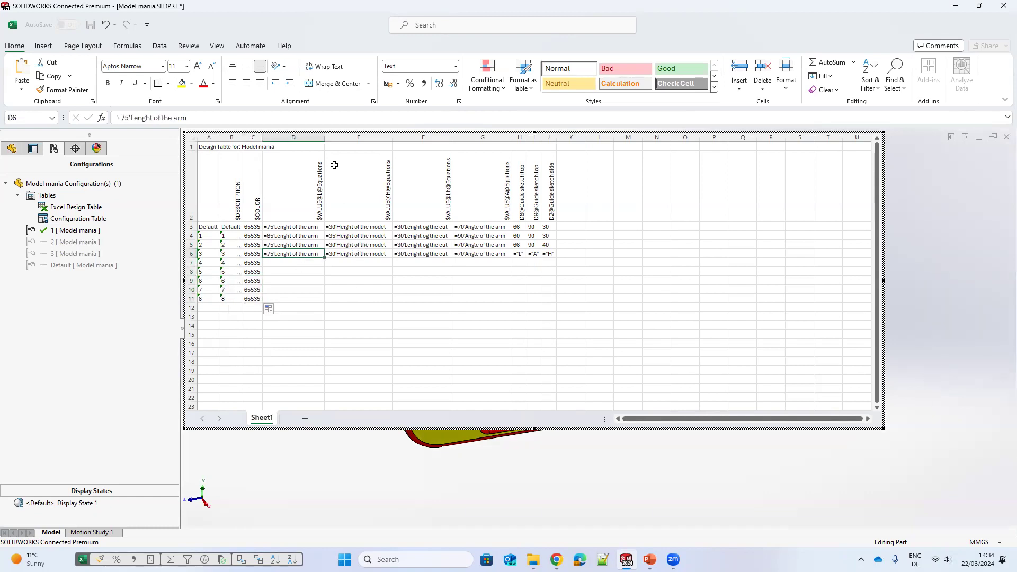
left_click_drag(324, 137, 342, 137)
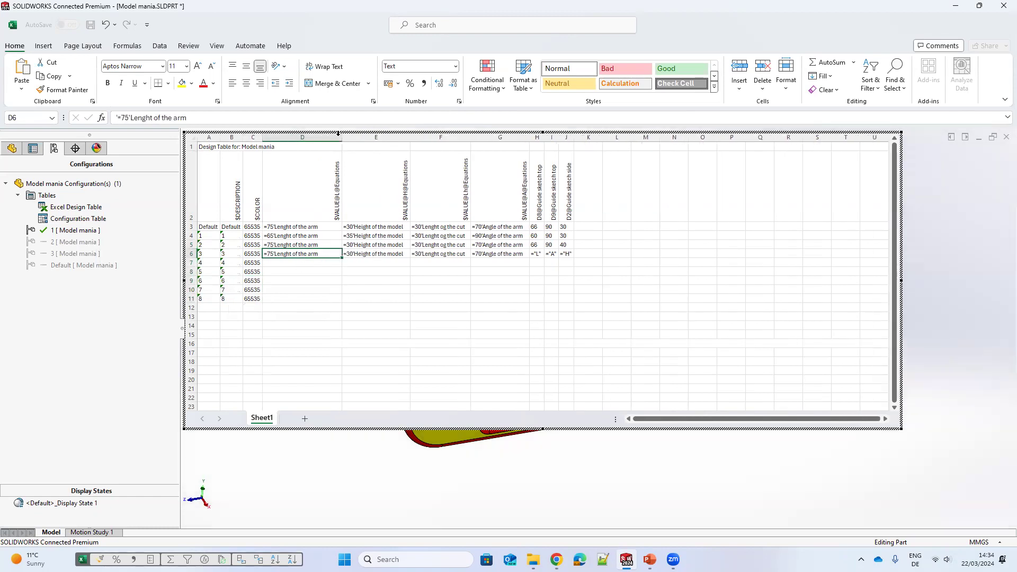
left_click_drag(411, 137, 496, 137)
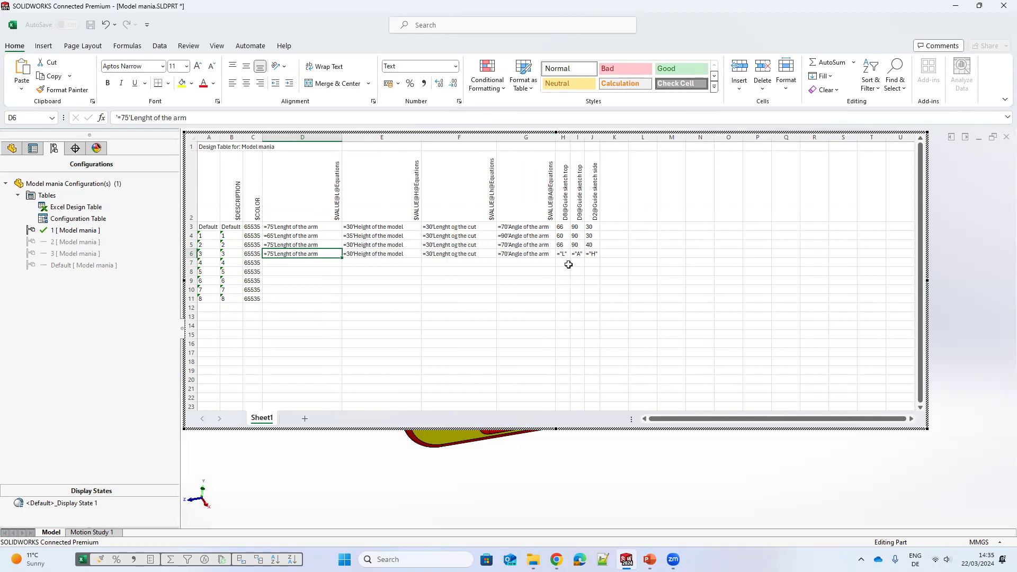
left_click_drag(561, 254, 598, 227)
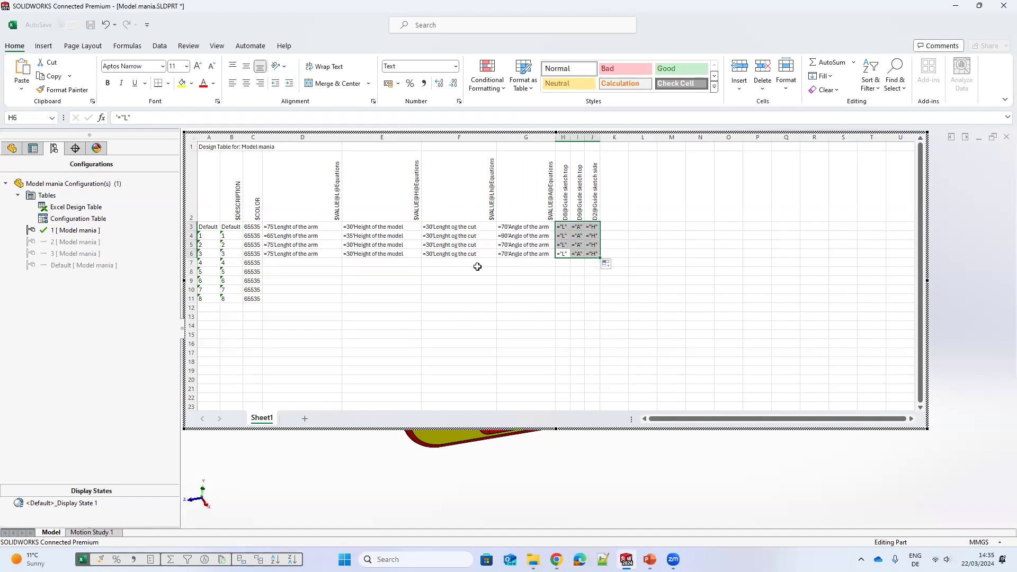
Step: Delete the added rows 7 to 11 from the design table and close it to return to the model
left_click_drag(202, 263, 255, 301)
key("Delete")
left_click(416, 334)
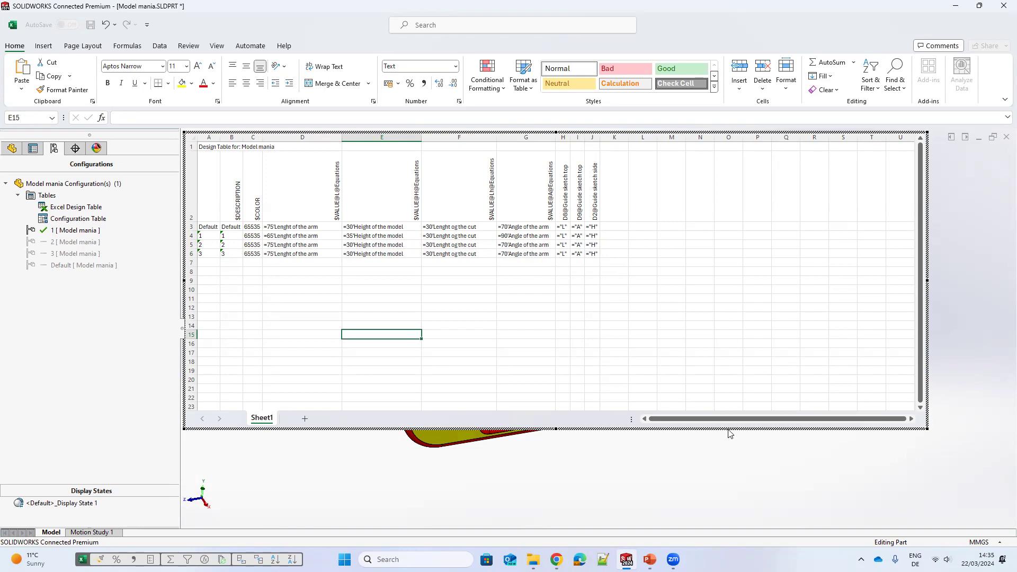
left_click(748, 475)
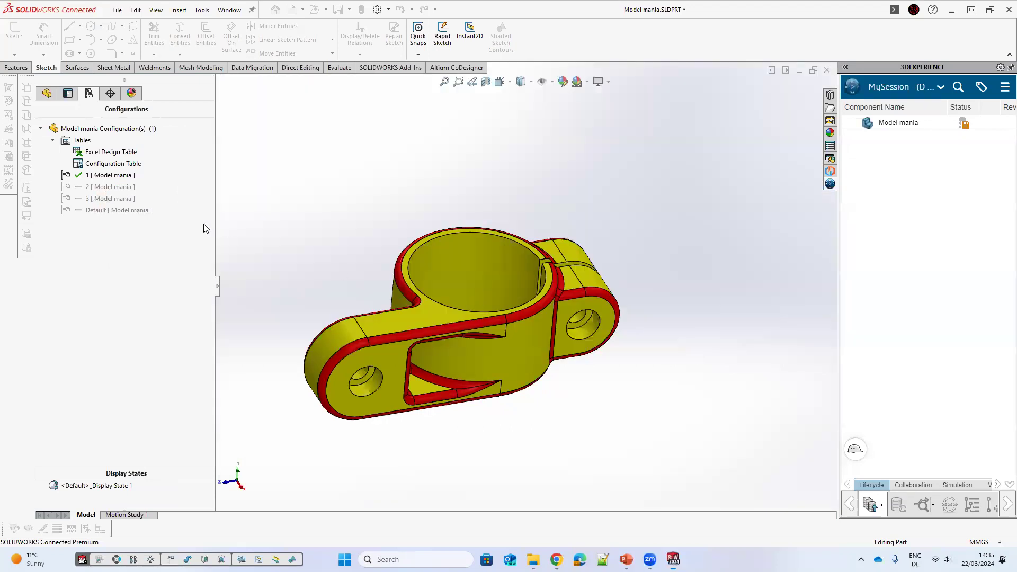
Step: Activate configuration 2 and set the global variable "A" to 90 in the equations dialog
double_click(125, 189)
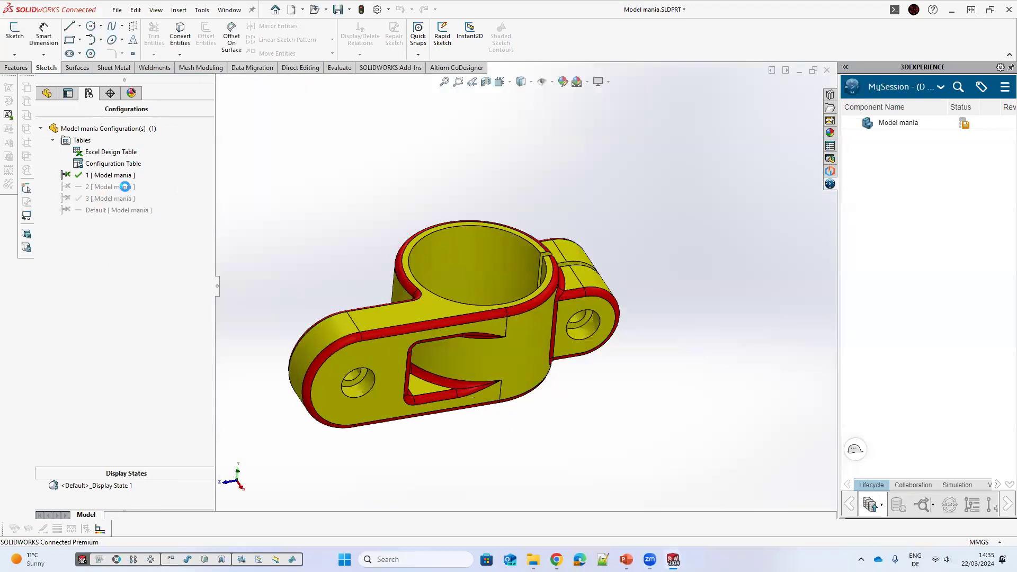
left_click(46, 94)
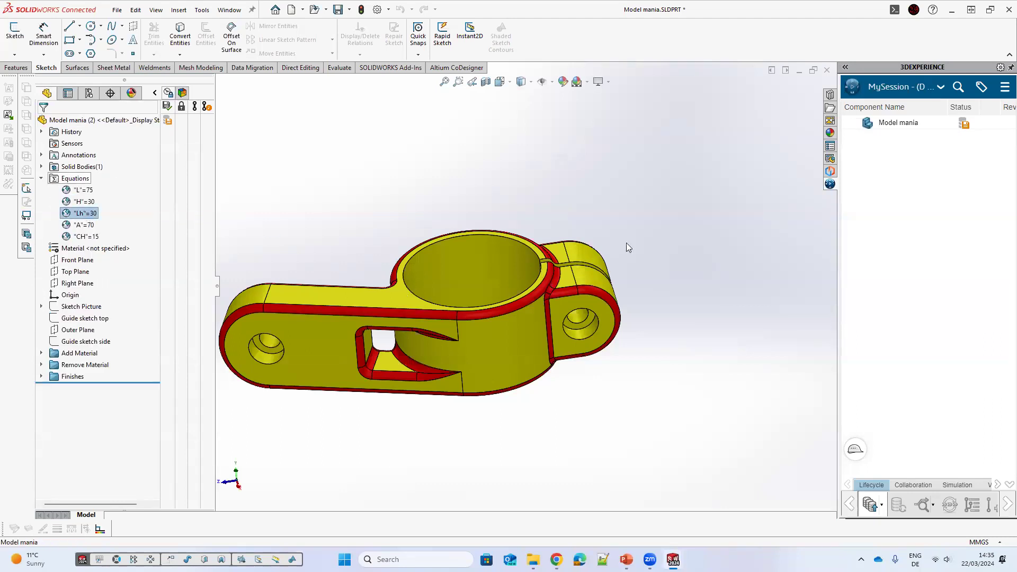
right_click(67, 176)
key("Return")
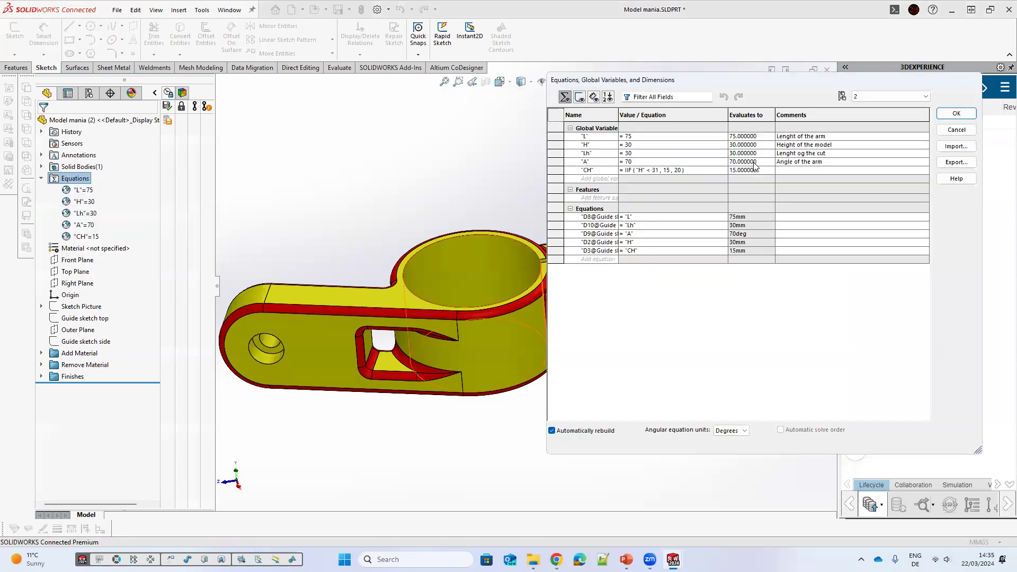
left_click(655, 163)
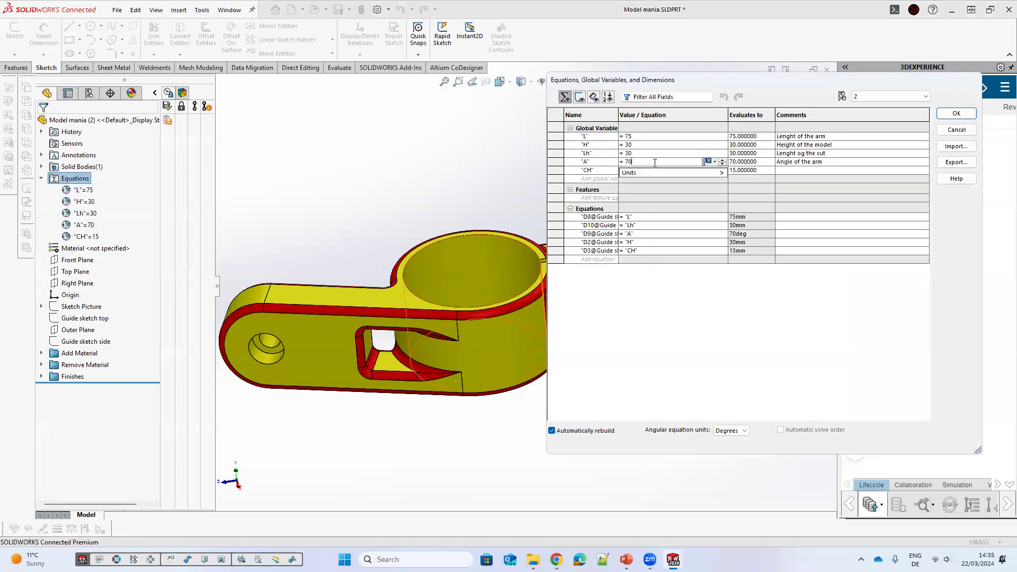
key("BackSpace")
key("BackSpace")
key("BackSpace")
type("90")
key("Return")
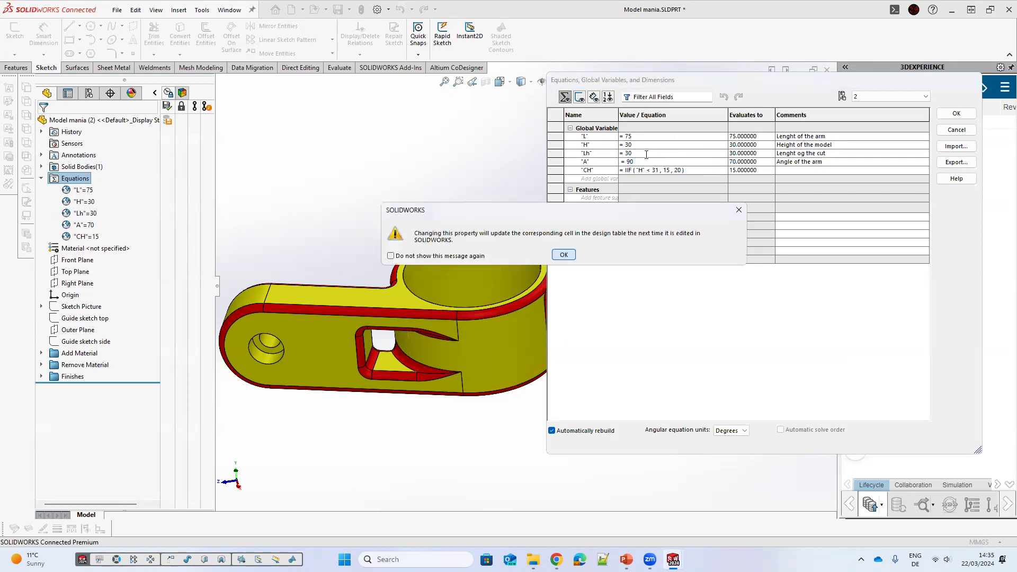
key("Return")
Step: Set the global variables "L" to 65 and "H" to 40, then close the equations dialog
left_click(640, 136)
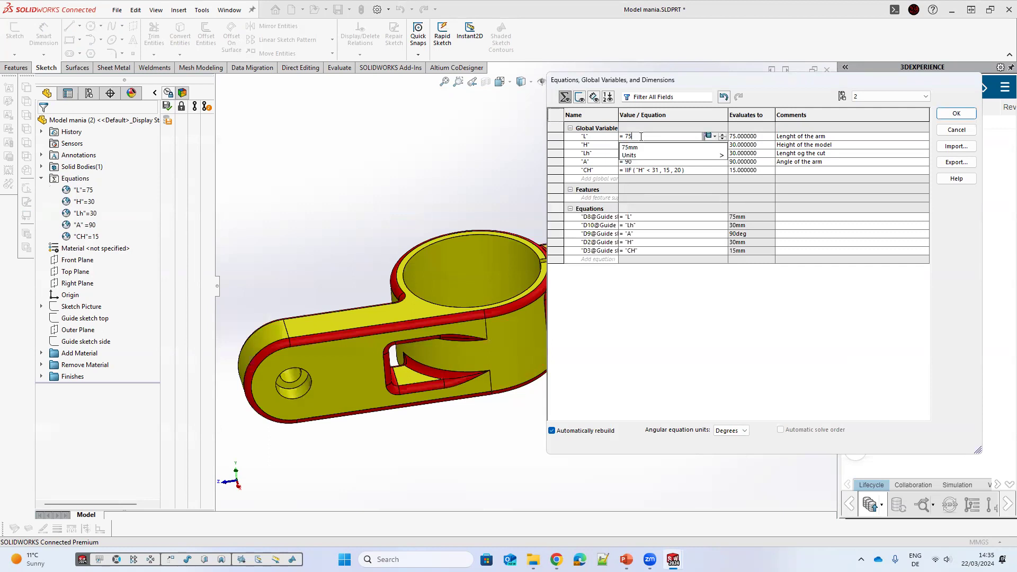
type("65")
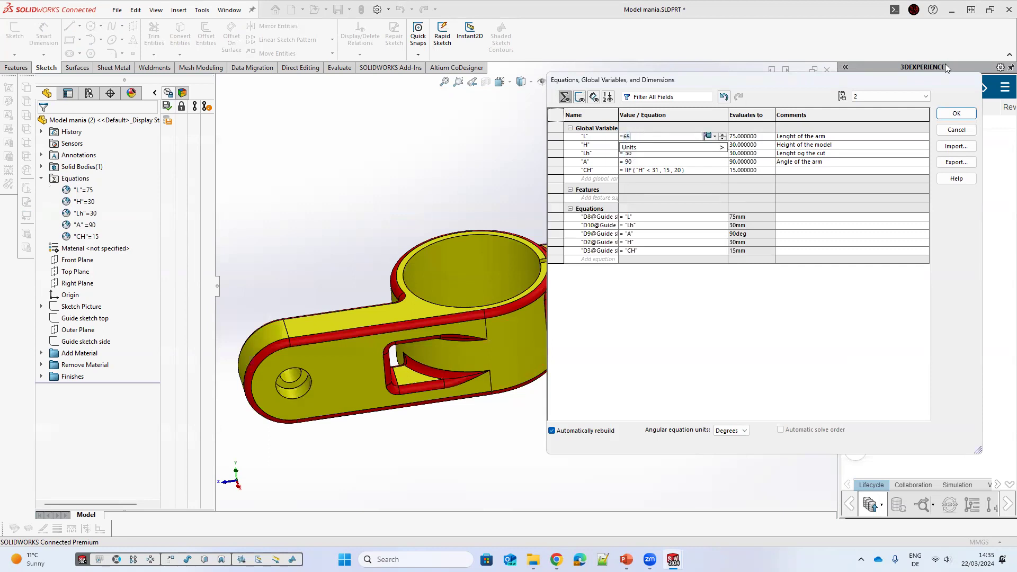
left_click(584, 260)
left_click(561, 255)
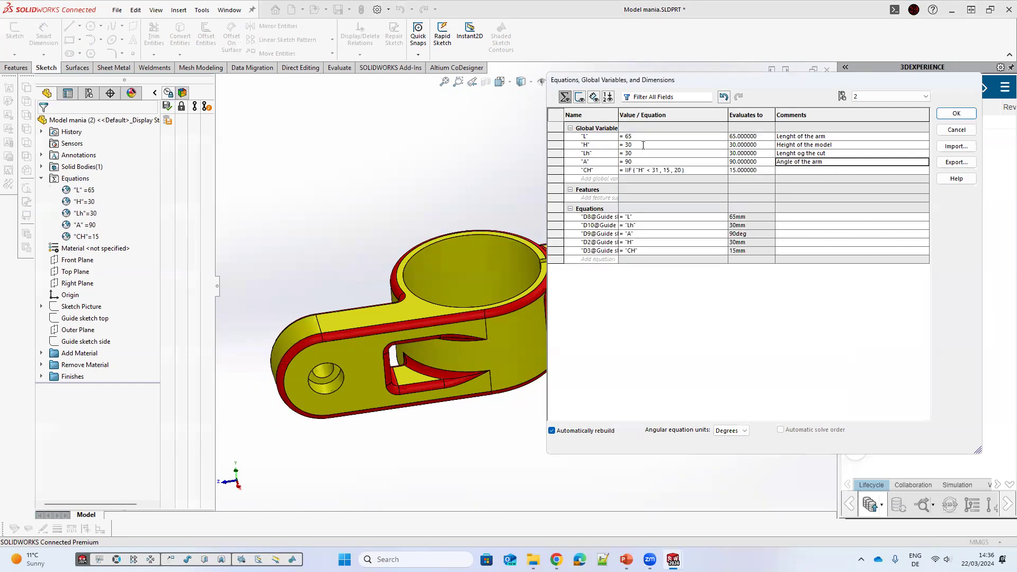
left_click(626, 144)
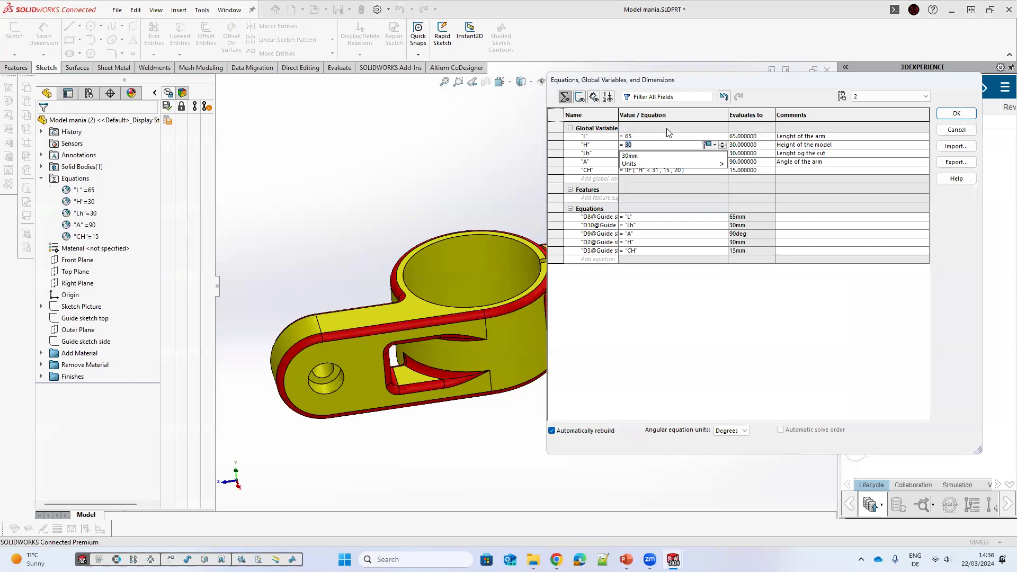
type("40")
left_click(793, 162)
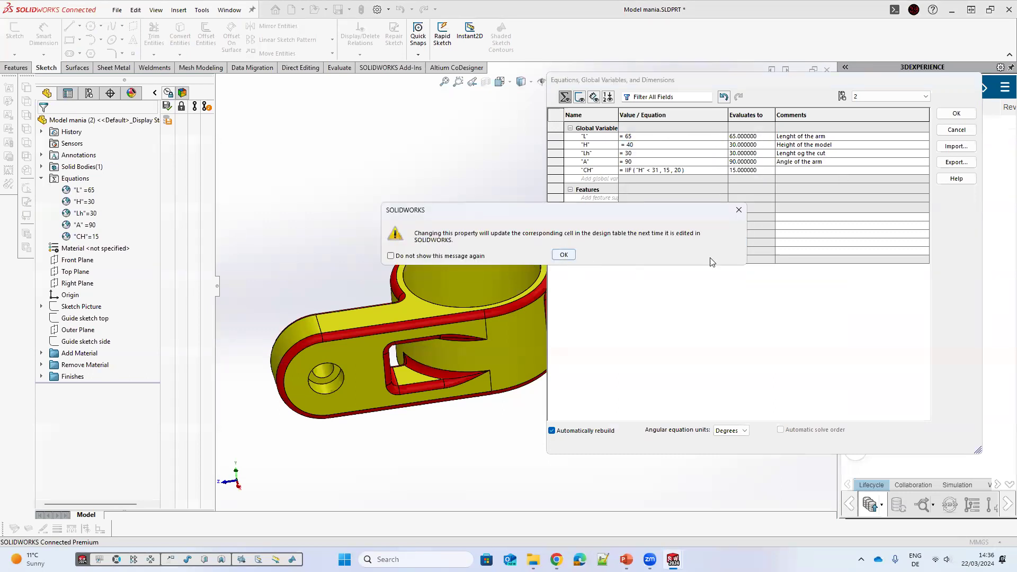
left_click(560, 254)
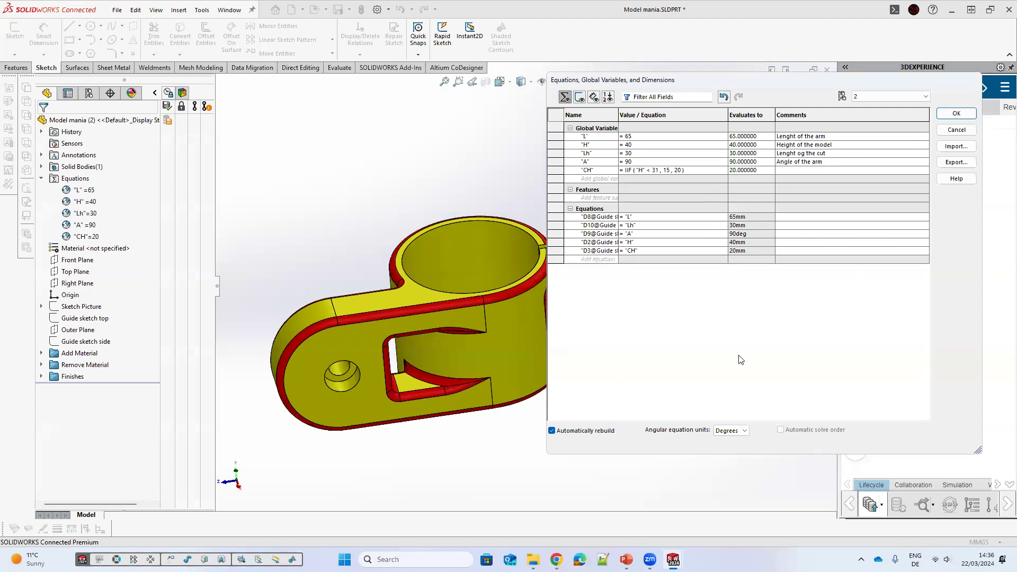
left_click(556, 254)
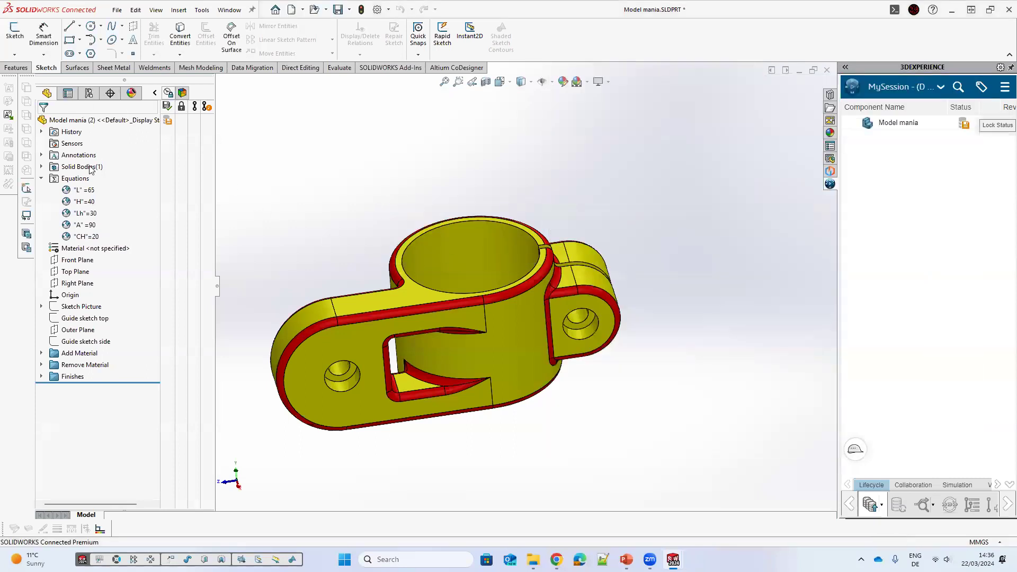
left_click(89, 93)
right_click(138, 154)
left_click(127, 157)
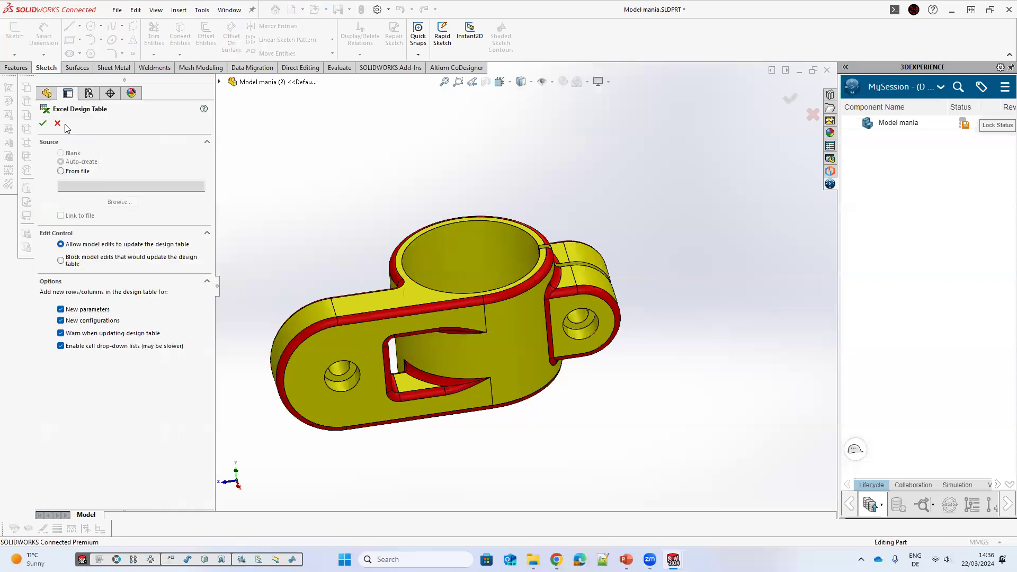
left_click(57, 123)
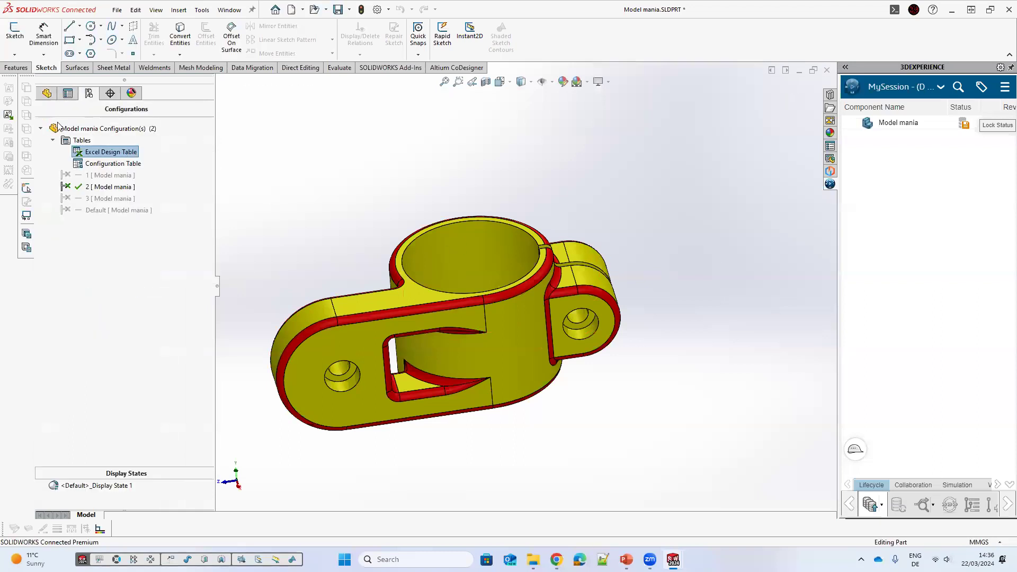
Step: Open the Excel design table for editing and inspect its equation value columns
right_click(101, 154)
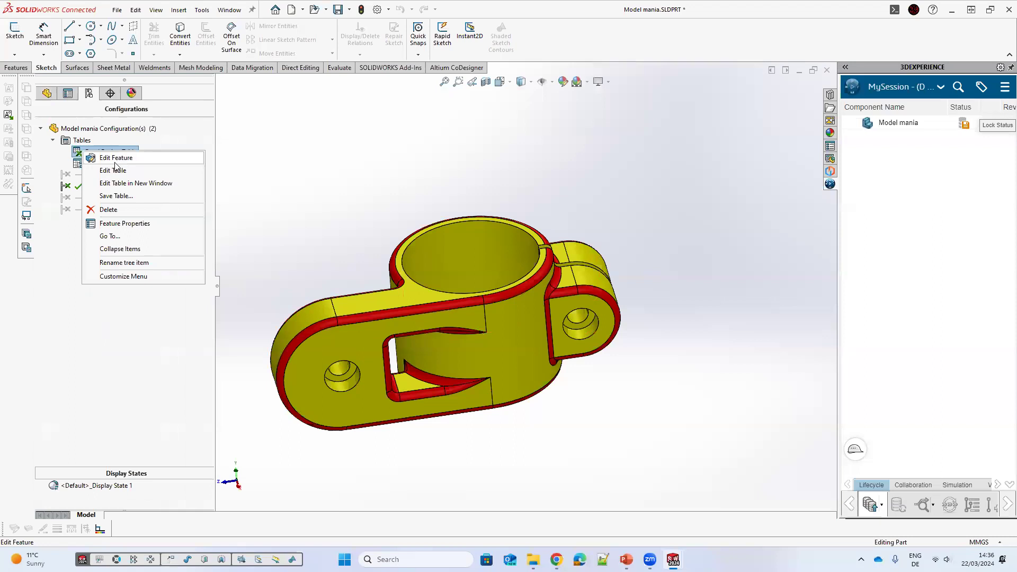
left_click(113, 170)
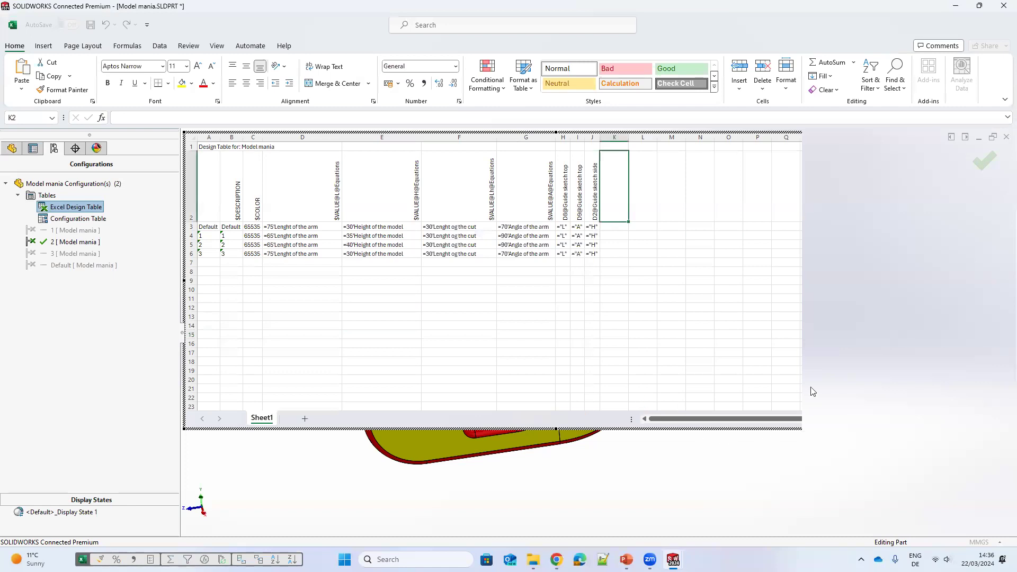
scroll(490, 315, "down", 2)
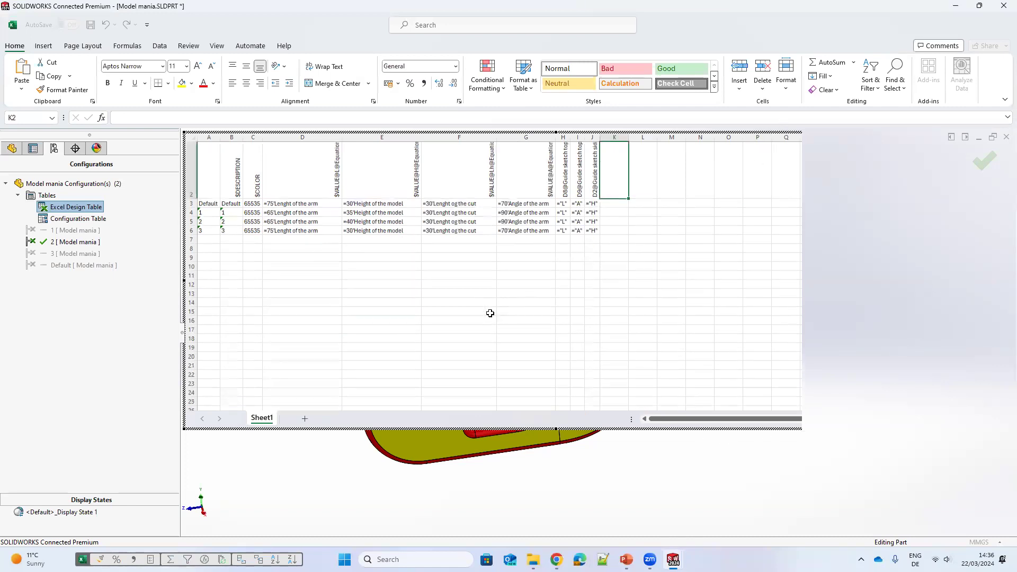
scroll(488, 309, "up", 2)
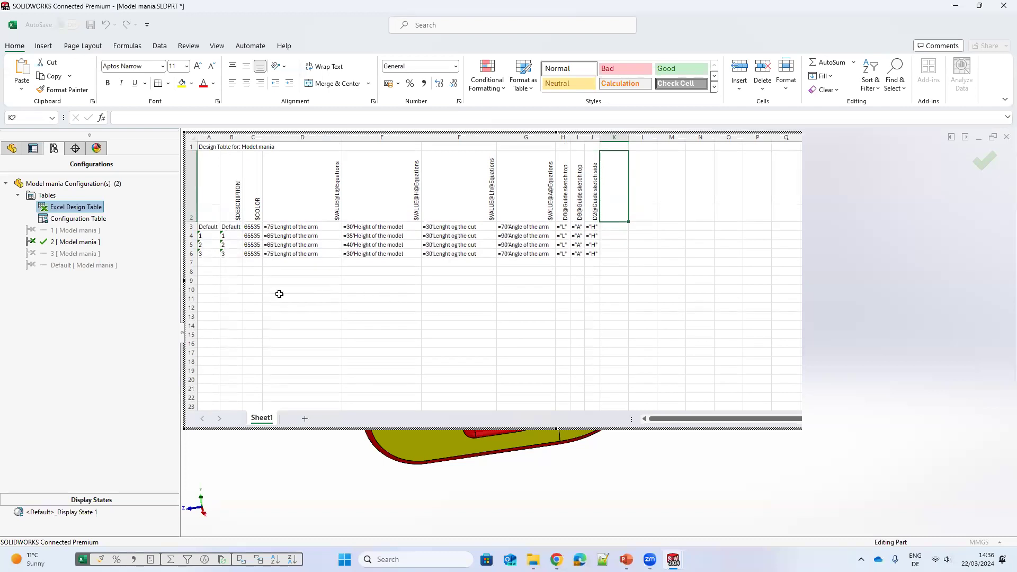
left_click_drag(287, 173, 382, 239)
left_click_drag(285, 199, 300, 253)
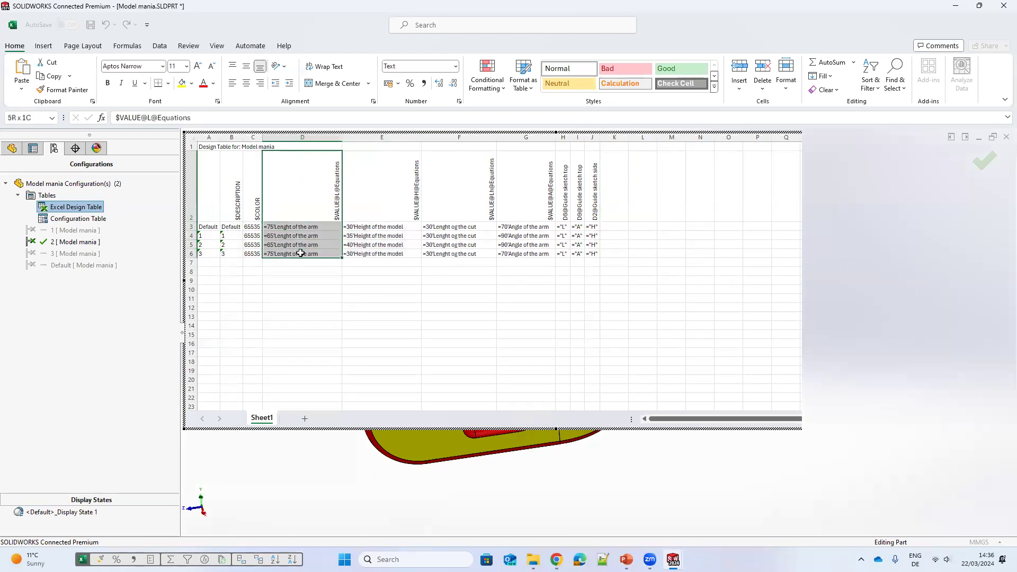
left_click_drag(367, 220, 365, 253)
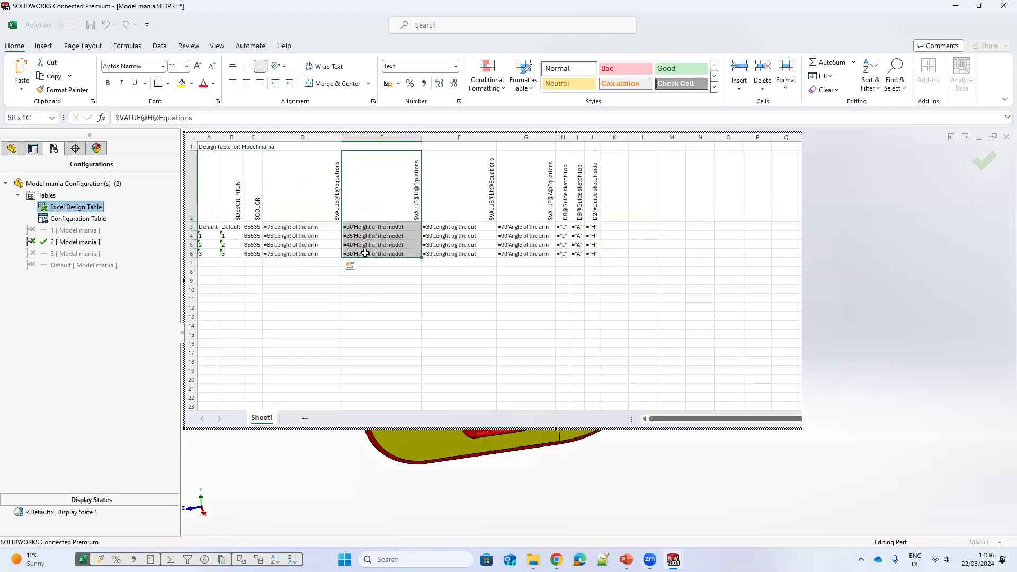
left_click_drag(429, 166, 458, 255)
left_click(513, 217)
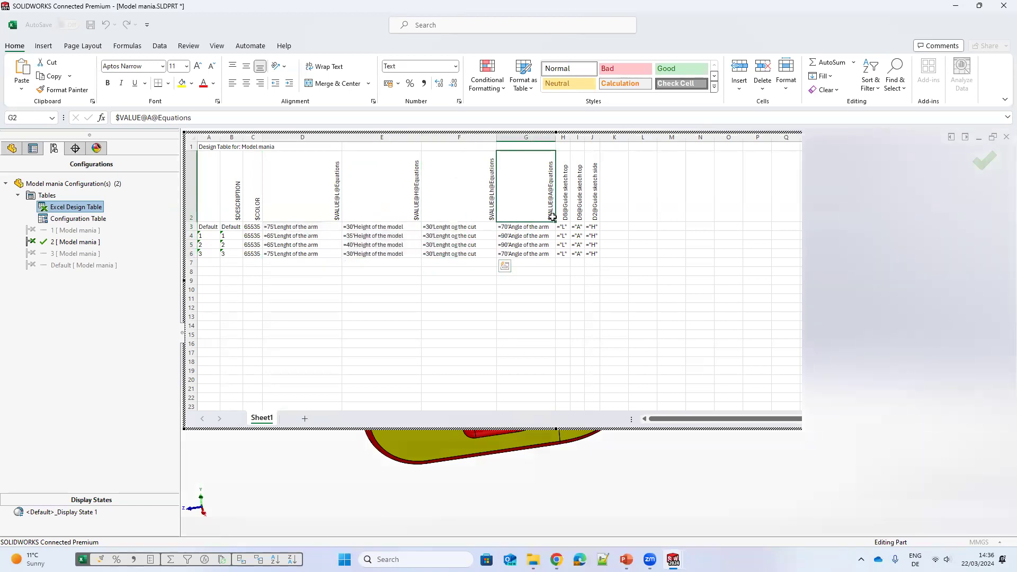
key("shift+Down")
key("shift+Down")
key("shift+Down")
key("shift+Down")
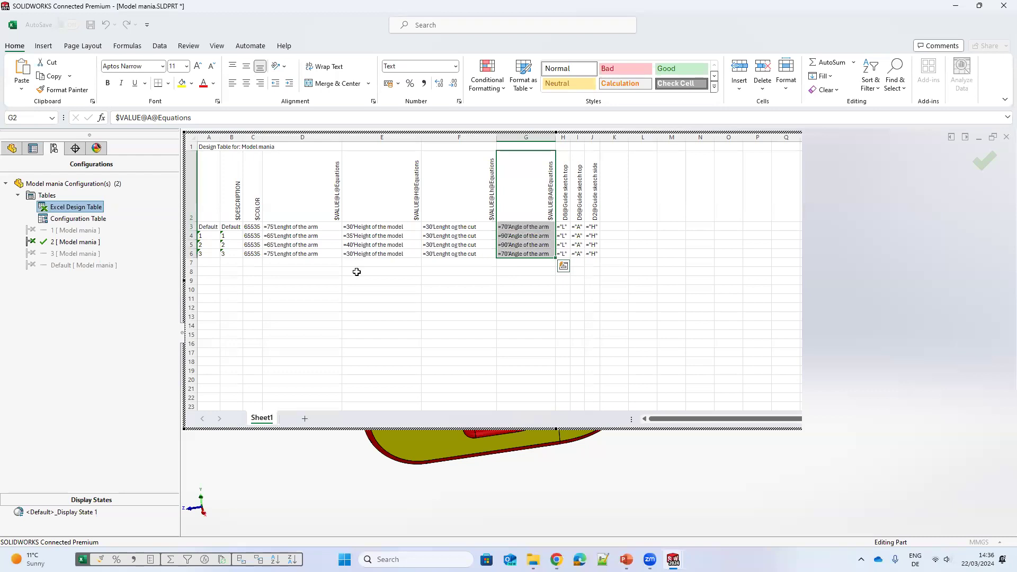
left_click(233, 314)
Step: Fill the configuration names, descriptions, color and parameter values down to rows 7 through 10 of the design table
left_click_drag(205, 236, 220, 294)
left_click_drag(231, 238, 245, 292)
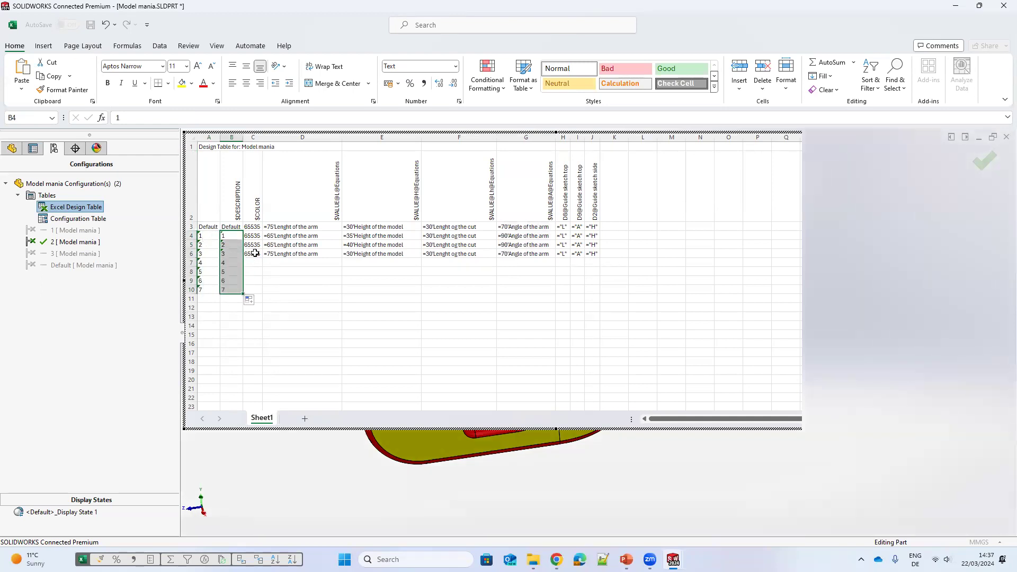
left_click(255, 255)
left_click_drag(262, 258, 264, 293)
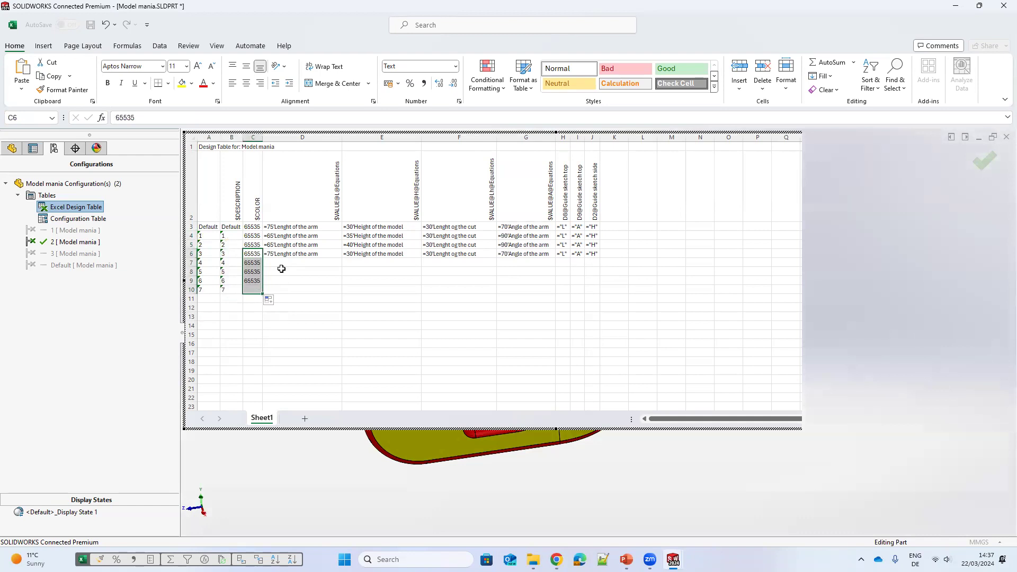
left_click(305, 254)
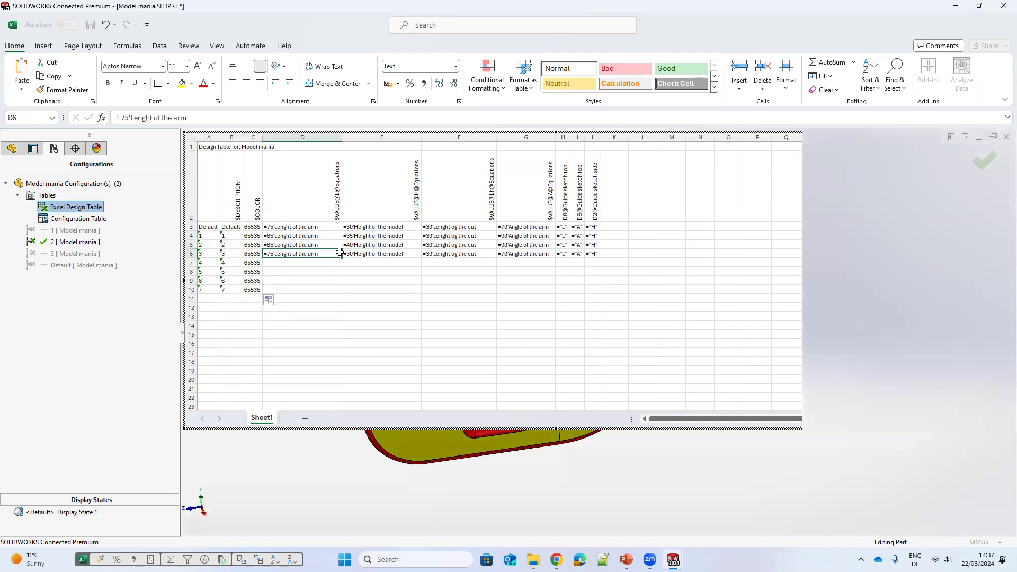
left_click_drag(415, 254, 582, 296)
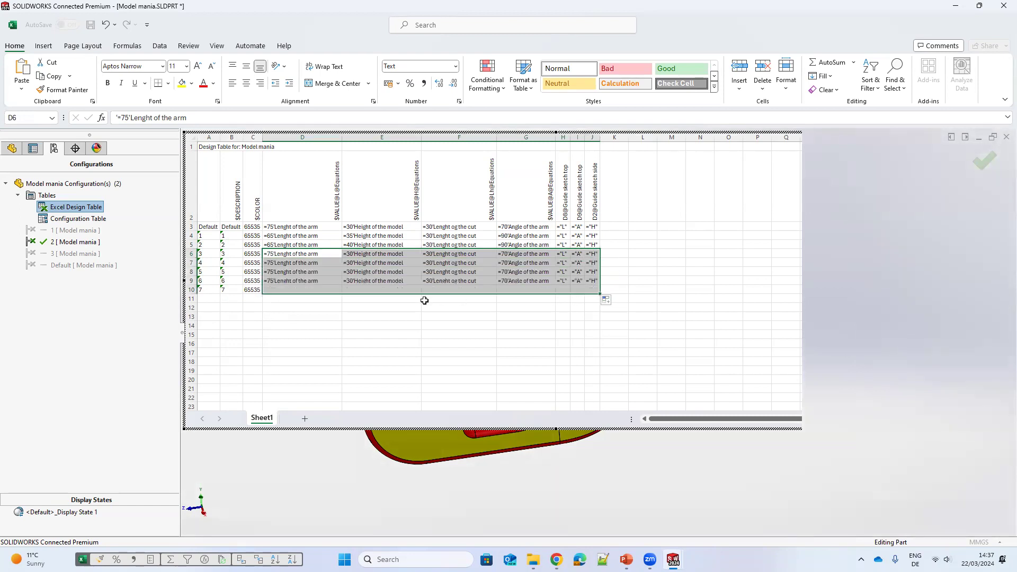
Step: Set the L values of configurations 4 and 5 to 60 and 62 in the design table
left_click(277, 263)
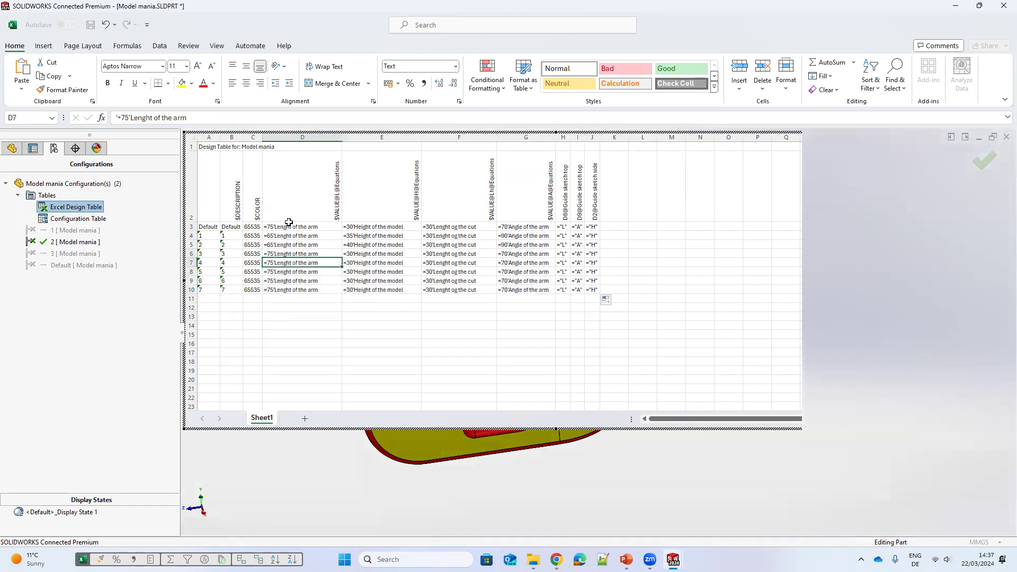
double_click(126, 117)
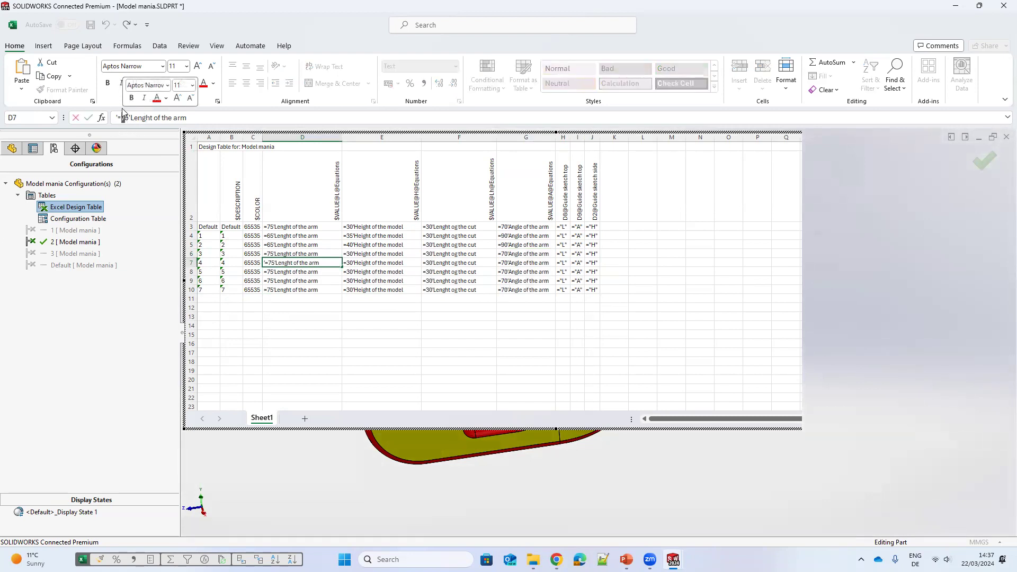
double_click(124, 118)
type("60")
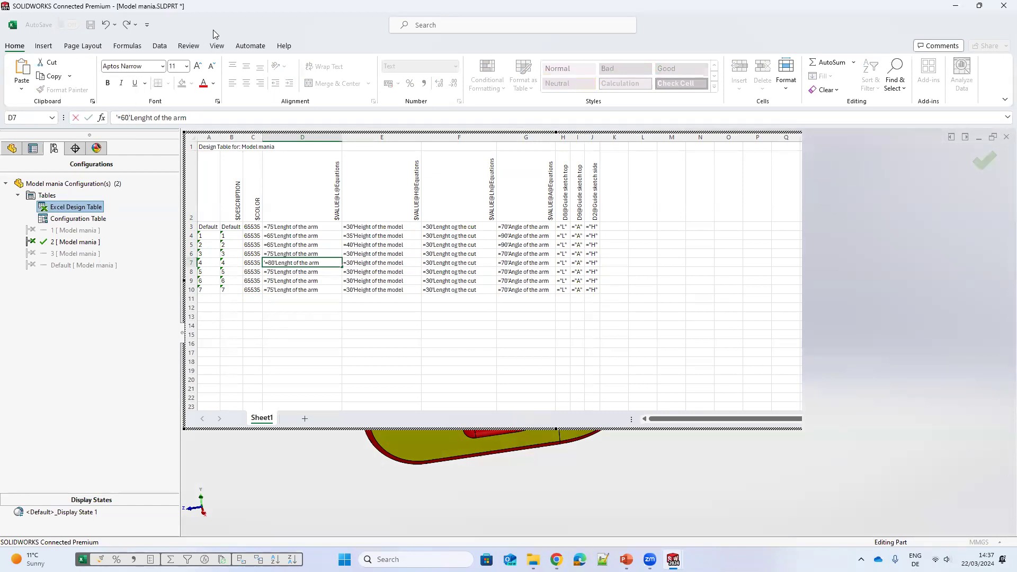
left_click(282, 273)
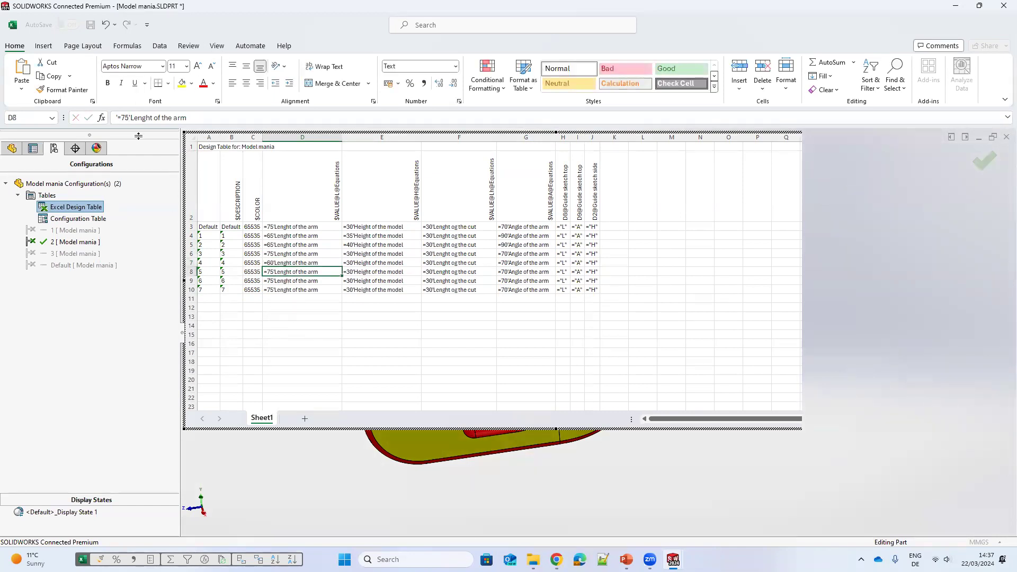
double_click(125, 117)
type("62")
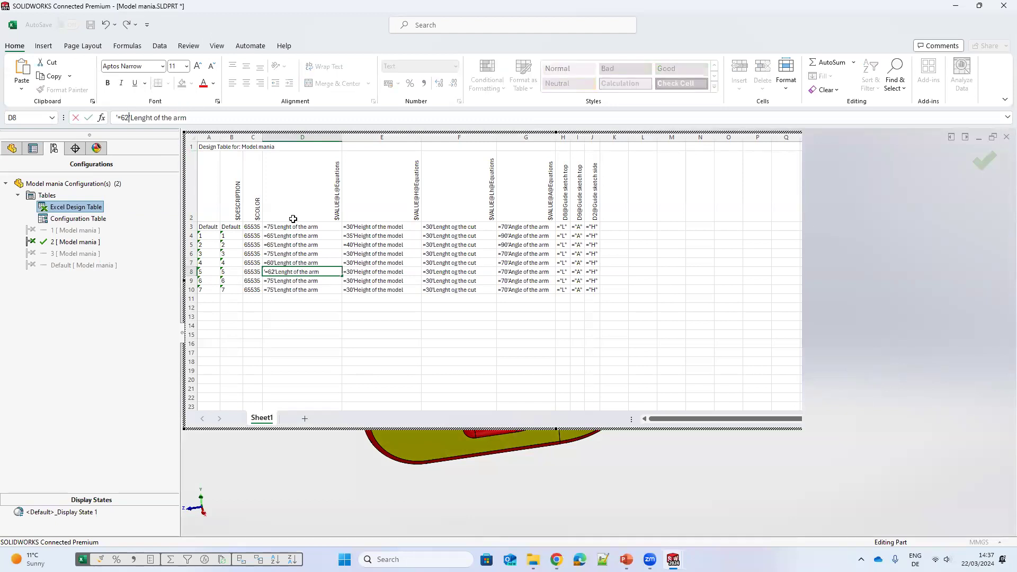
Step: Set the L values of configurations 6 and 7 to 68 and 72 in the design table
left_click(285, 284)
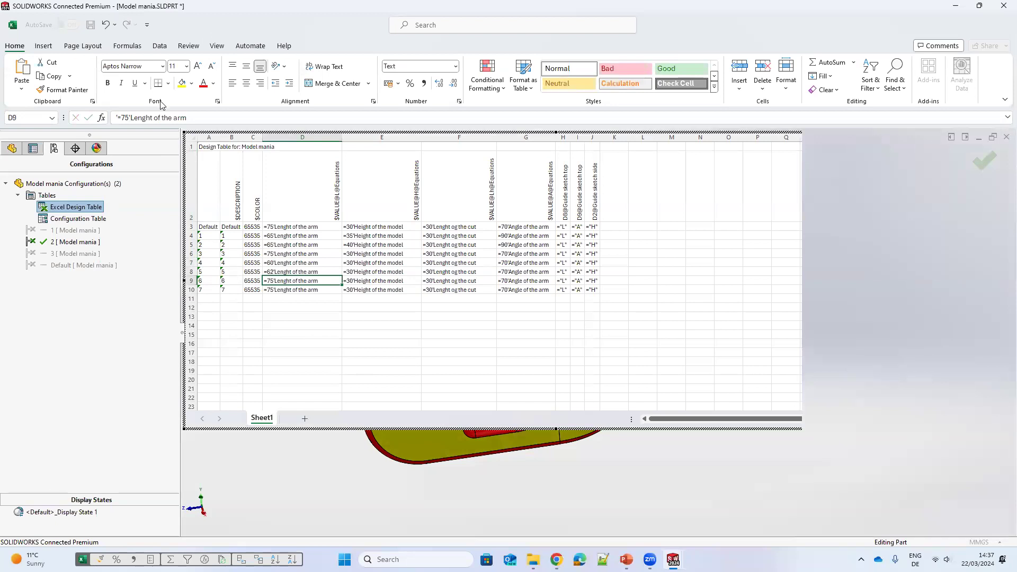
double_click(124, 117)
type("68")
key("Return")
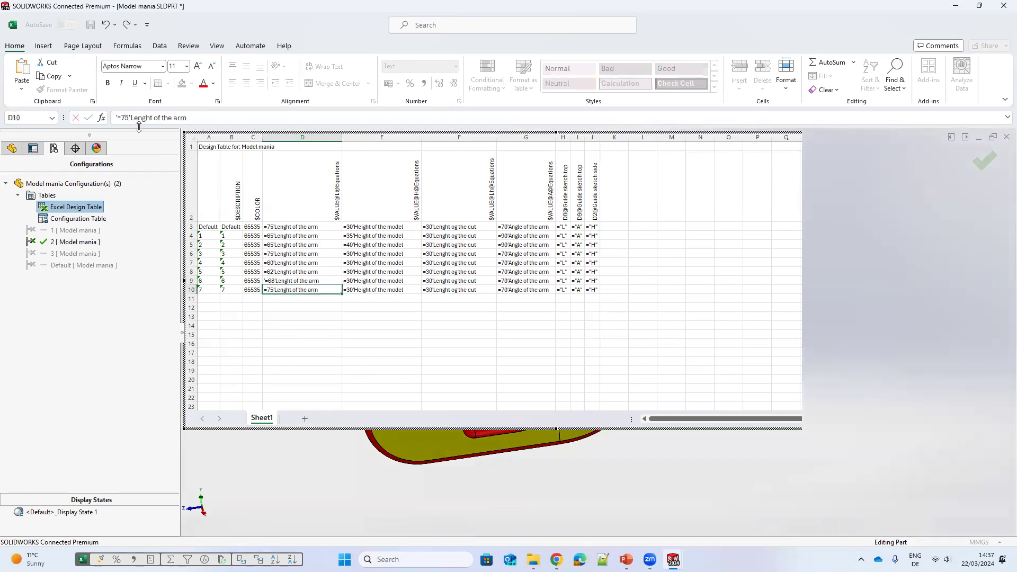
double_click(127, 117)
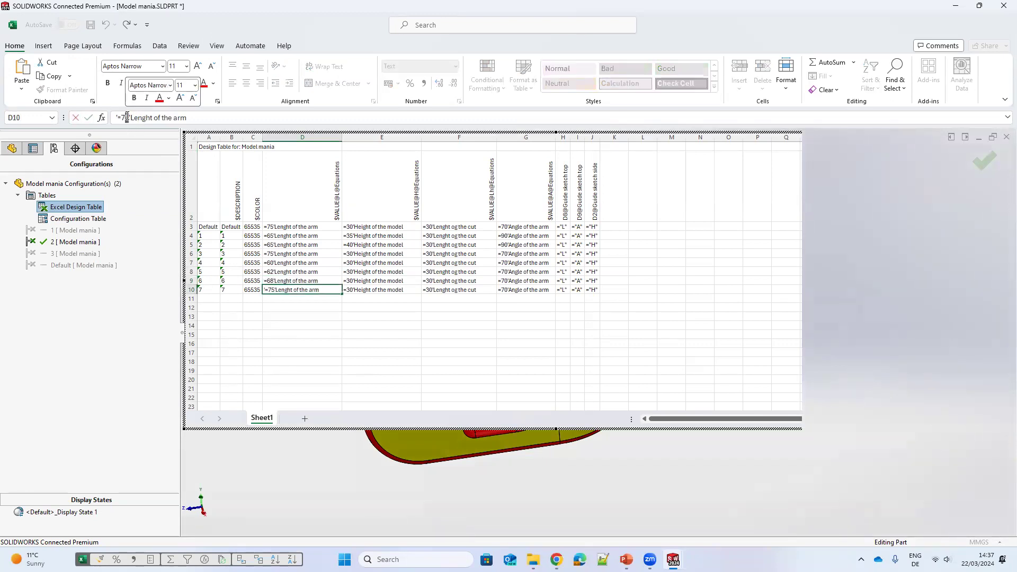
type("72")
left_click(408, 332)
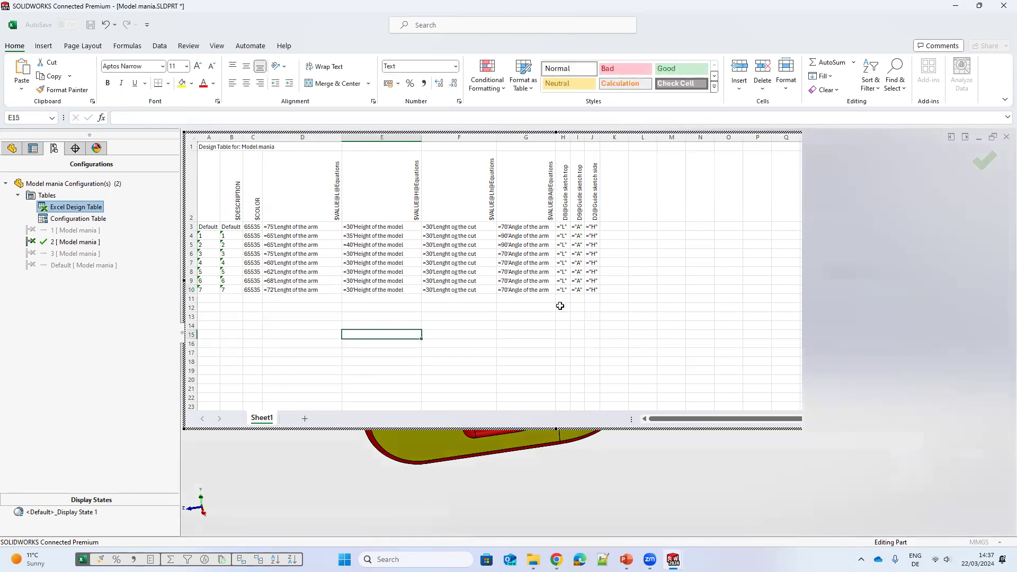
Step: Copy the 90° arm angle into configurations 4 to 7 of the design table and close the table
left_click(474, 289)
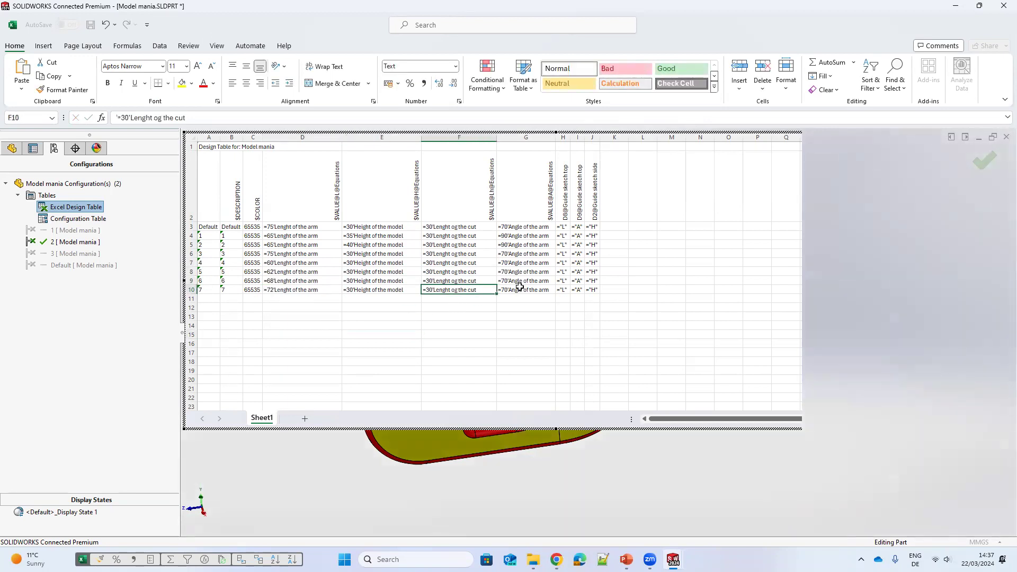
left_click(528, 246)
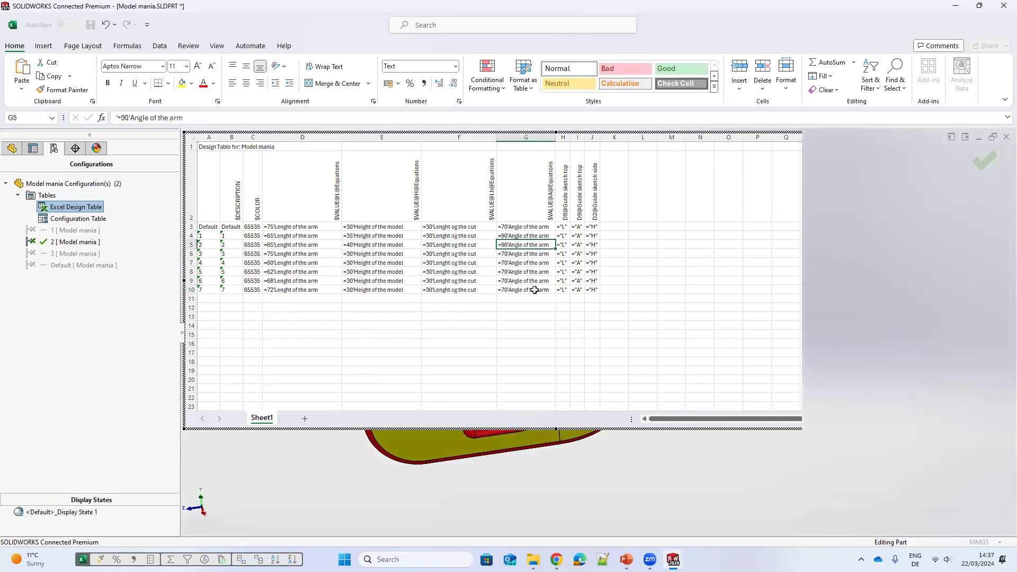
key("ctrl+c")
mouse_move(533, 272)
left_mouse_down()
mouse_move(535, 286)
mouse_move(534, 276)
mouse_move(545, 282)
left_mouse_up()
key("shift+Down")
key("ctrl+v")
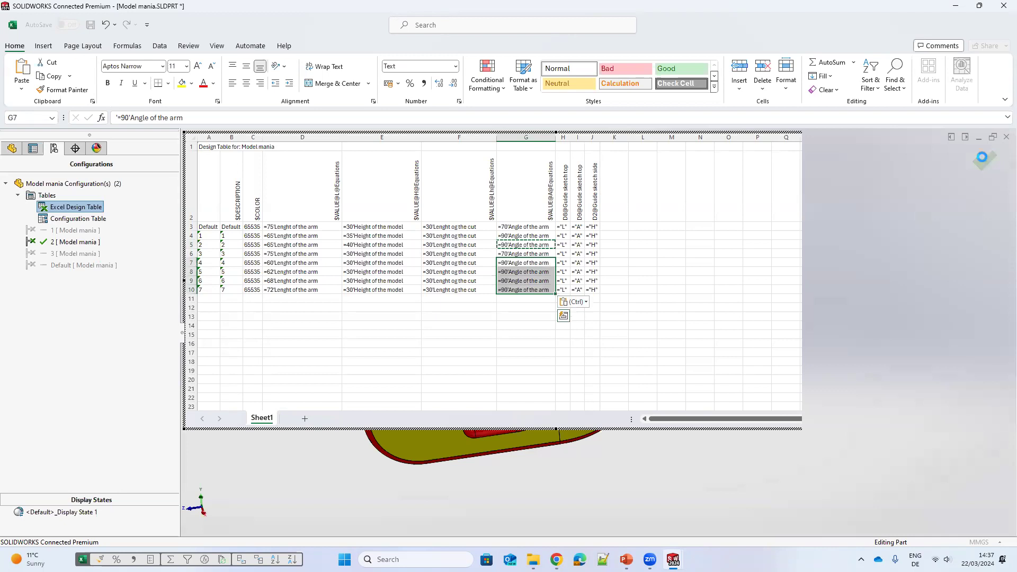
left_click(671, 263)
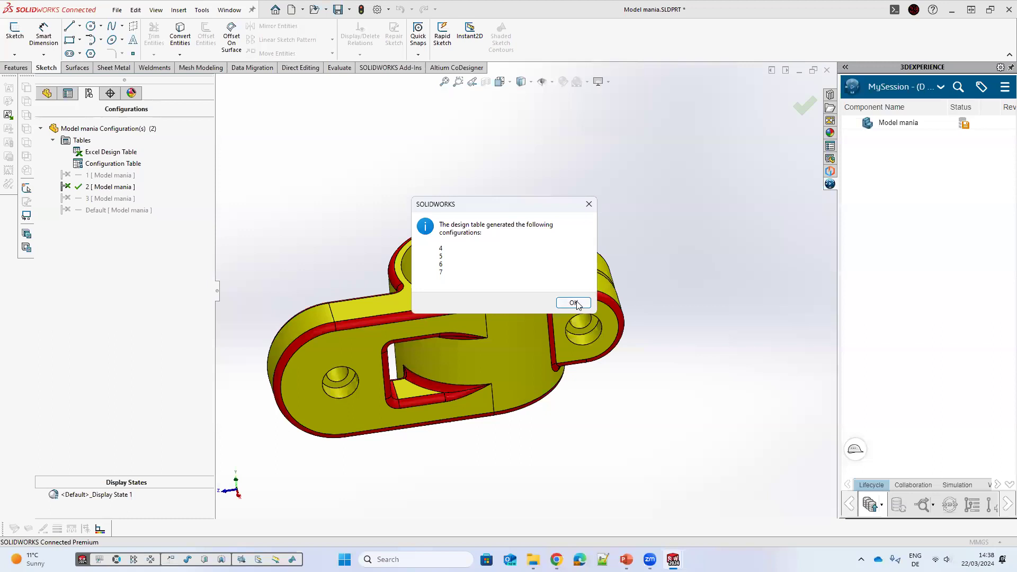
key("Return")
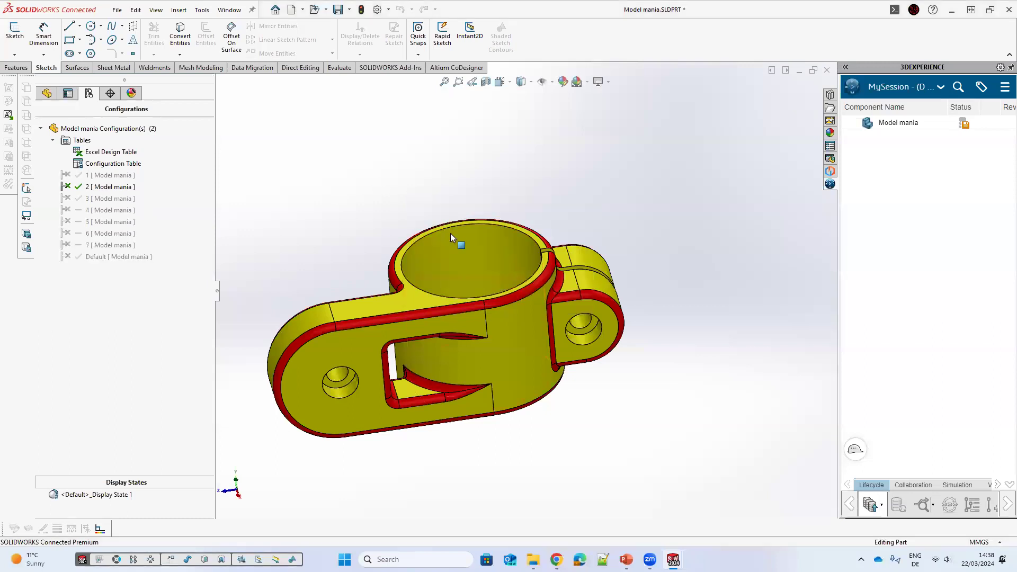
Step: Activate configurations 4, 5, 6 and 7 in turn to review the resulting part shapes
scroll(421, 274, "up", 2)
scroll(417, 275, "down", 1)
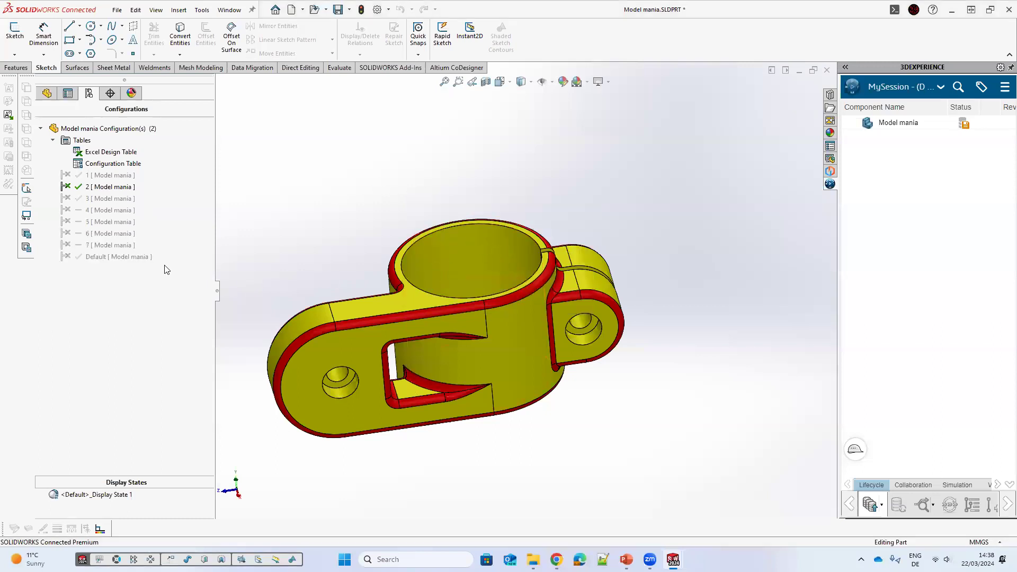
double_click(111, 212)
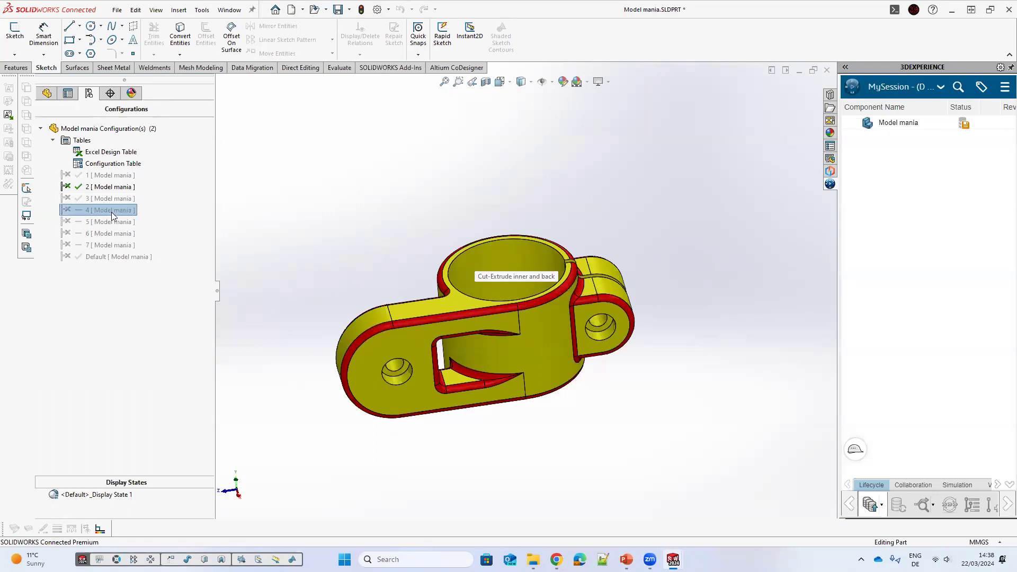
double_click(107, 222)
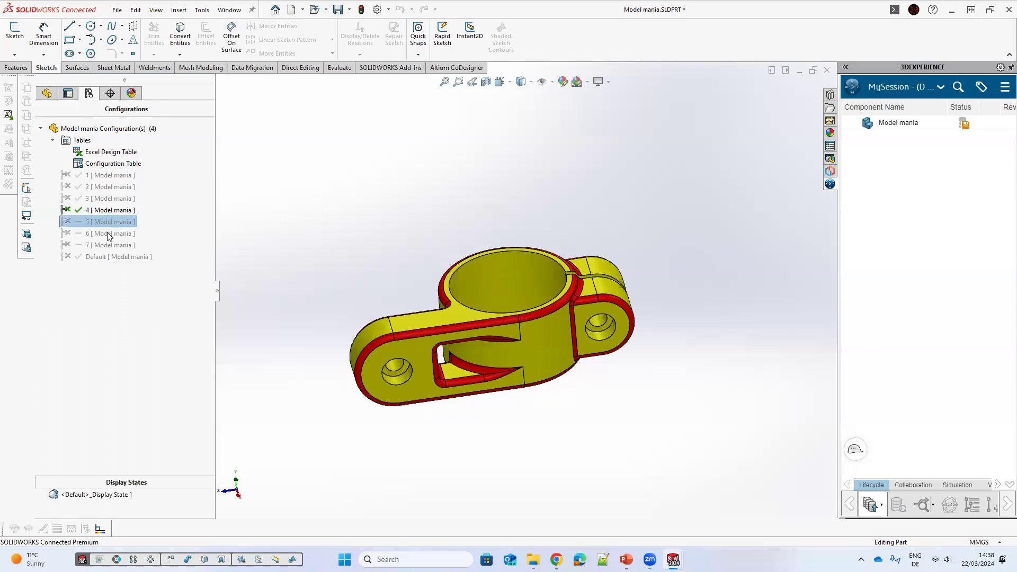
double_click(107, 233)
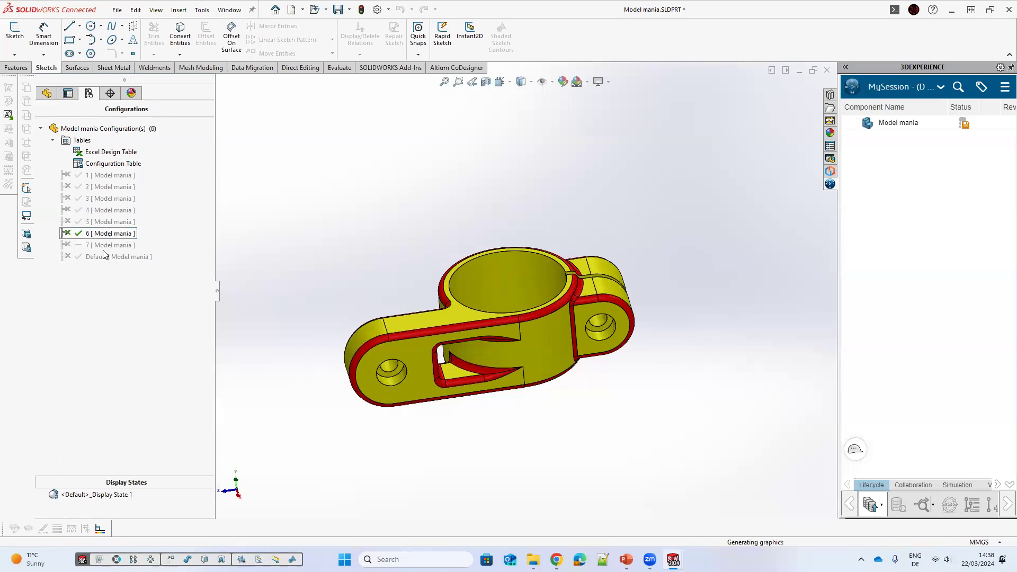
double_click(105, 244)
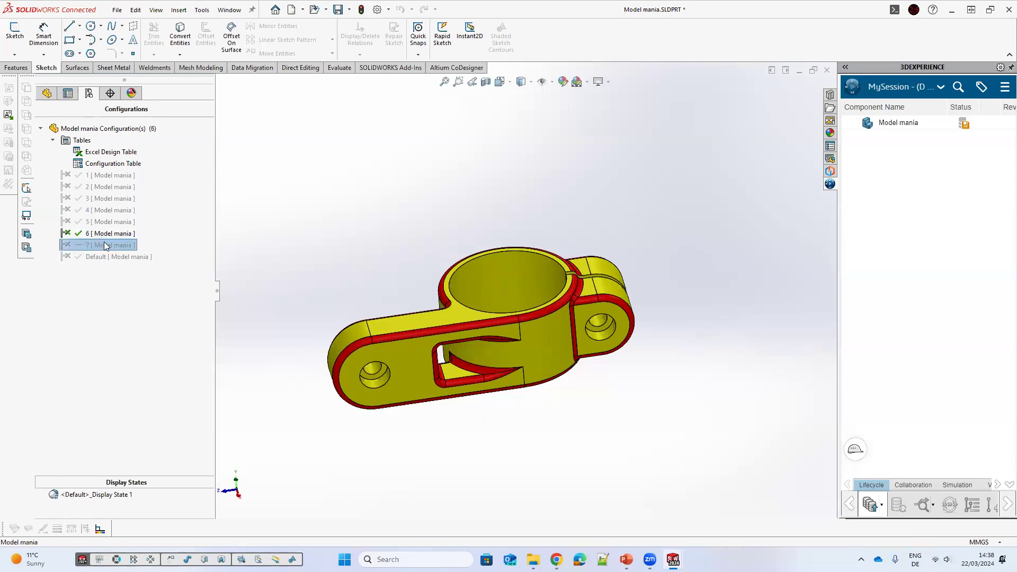
double_click(105, 211)
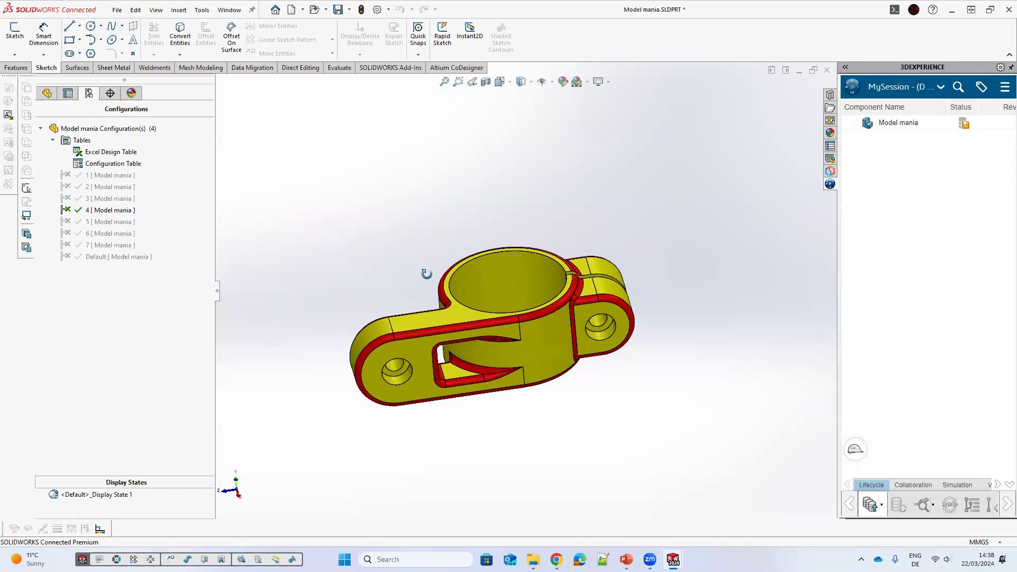
middle_click_drag(421, 269, 422, 264)
middle_click_drag(550, 368, 420, 320)
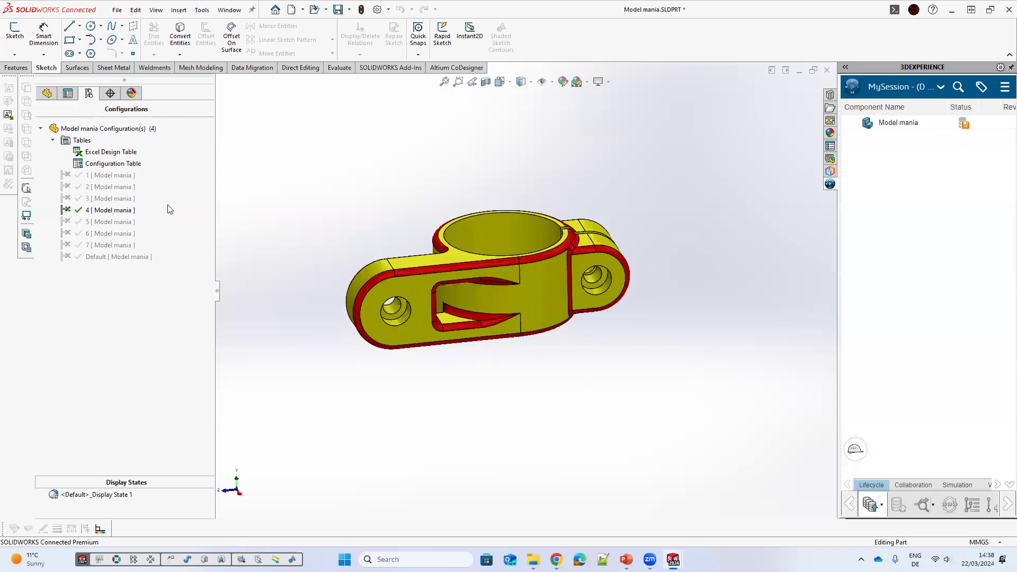
Step: Open the configuration table and try to set configuration 7's D9 angle to 85deg
left_click(118, 164)
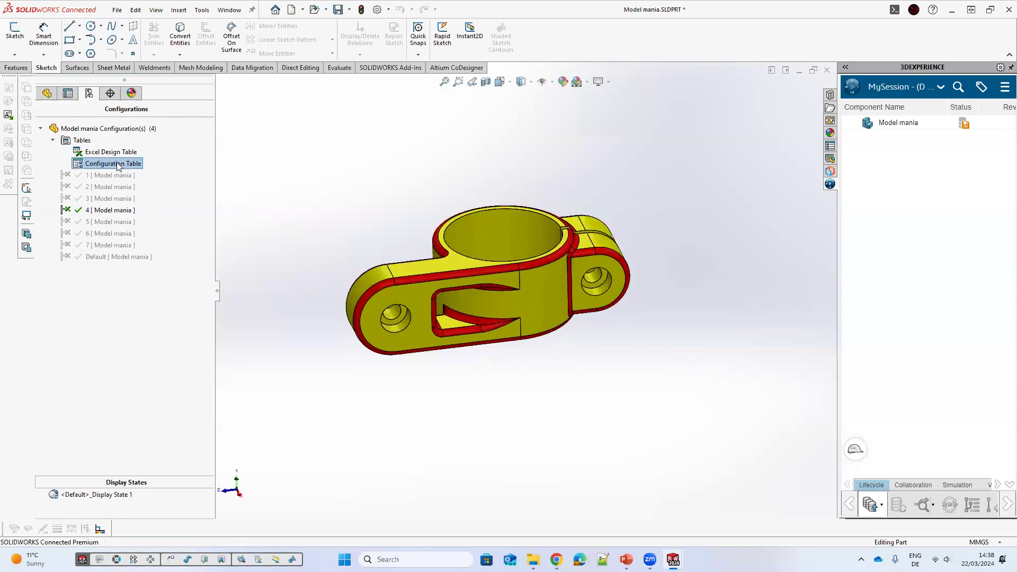
right_click(133, 165)
left_click(144, 171)
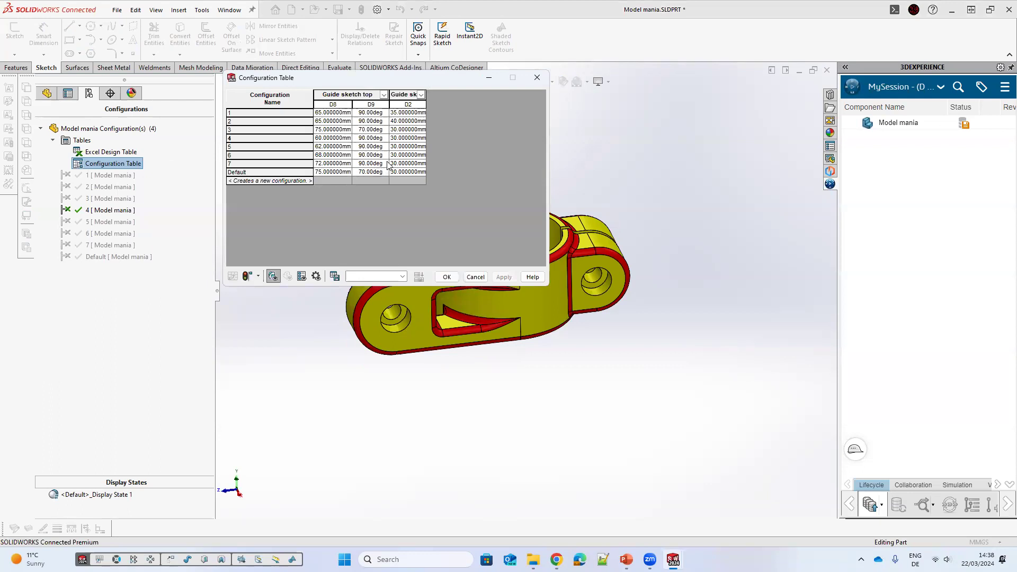
left_click(370, 164)
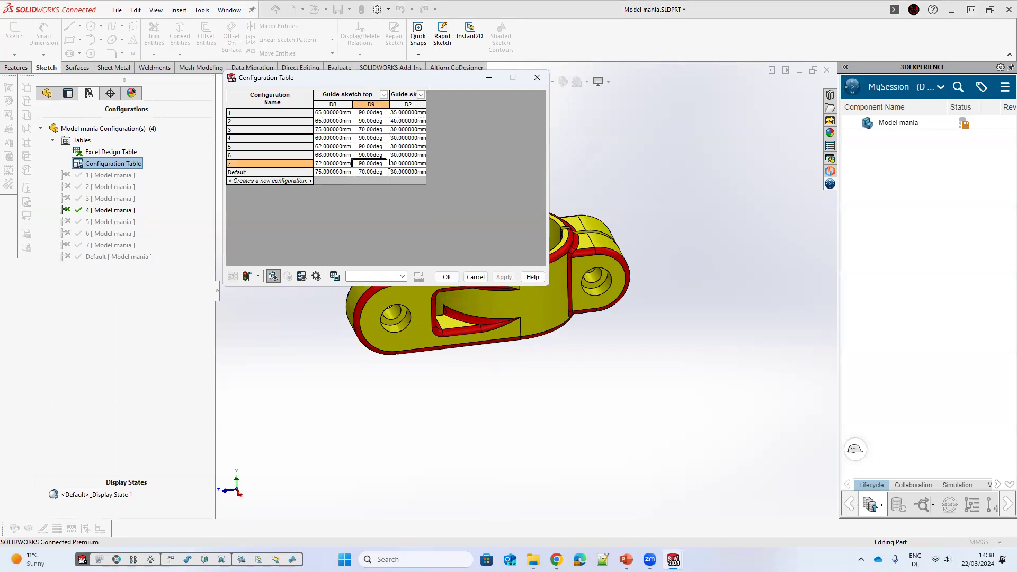
type("85")
key("Return")
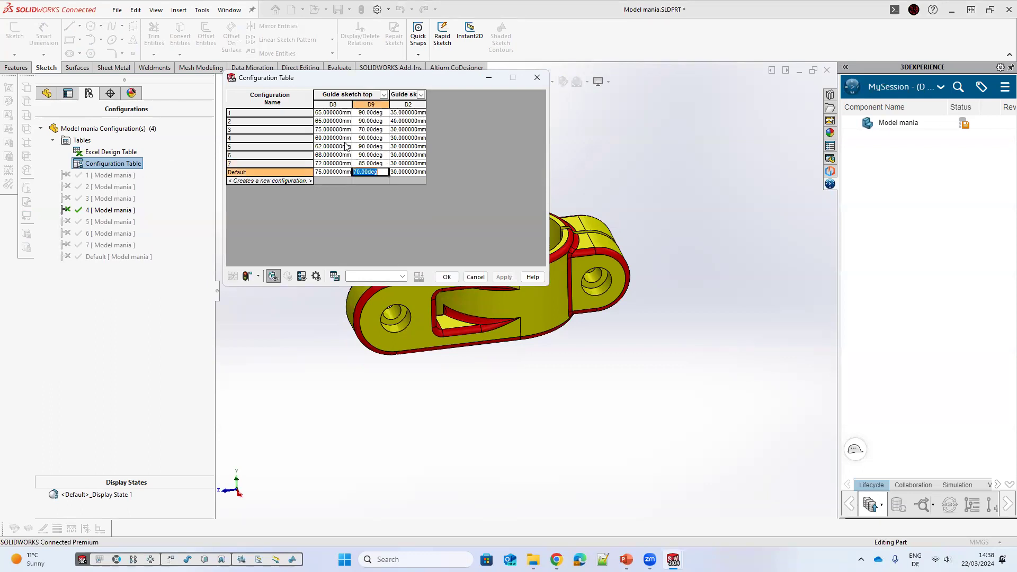
Step: Try to set the D9 angles of configurations 6 and 4 to 88deg and 56deg, then apply and close
left_click(373, 156)
type("88")
key("Return")
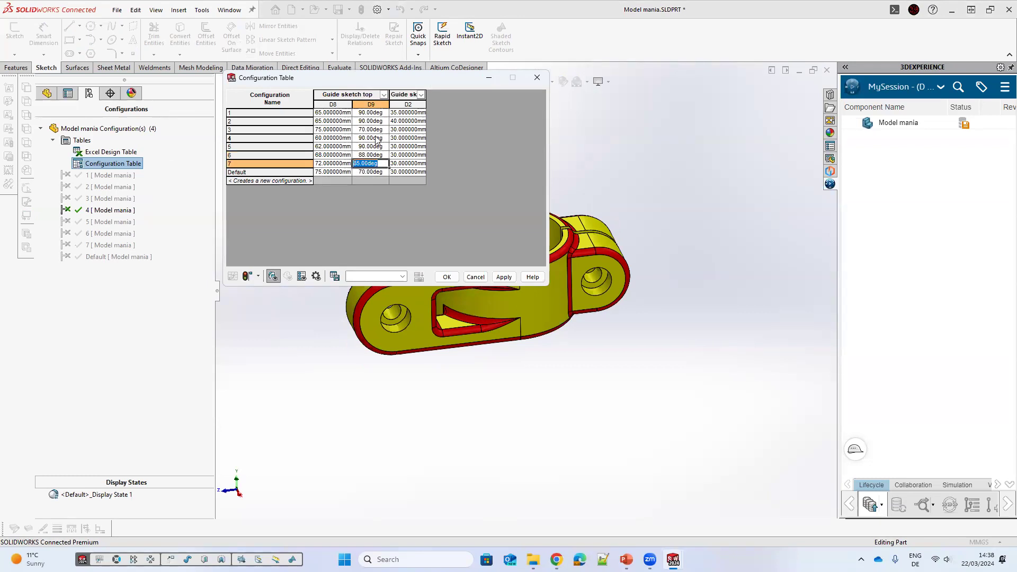
left_click(376, 138)
type("56")
key("Return")
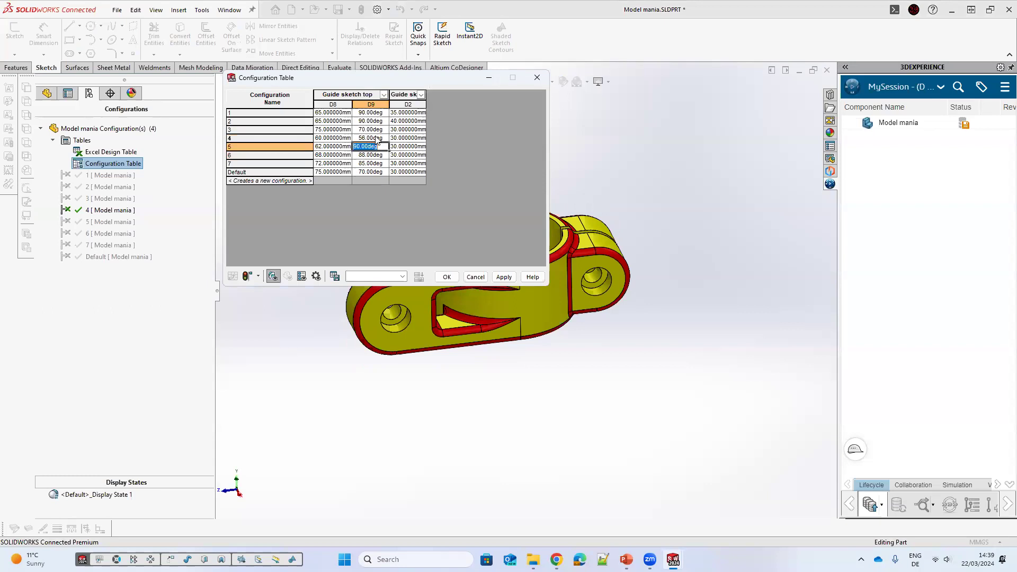
left_click(503, 277)
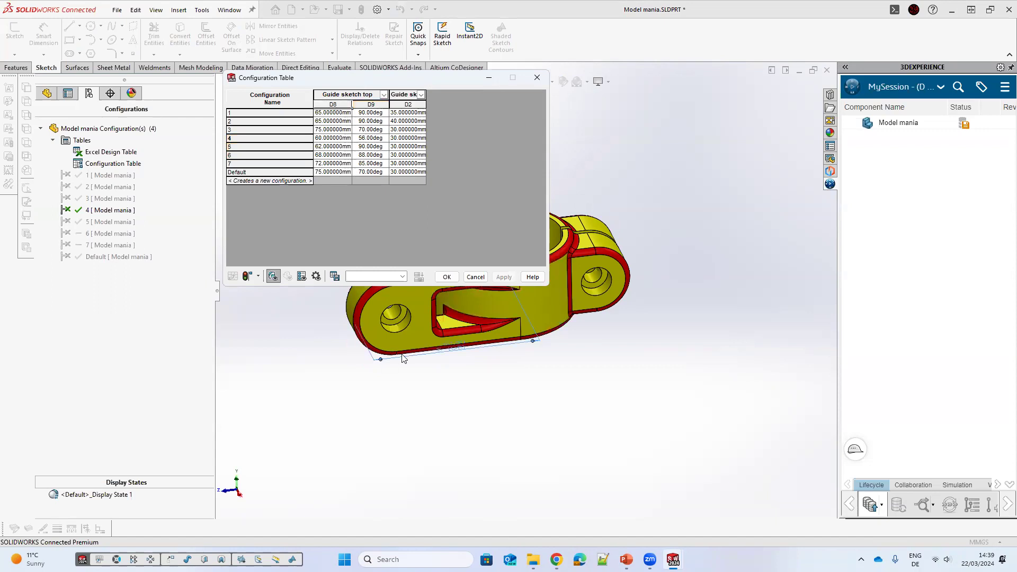
left_click(446, 276)
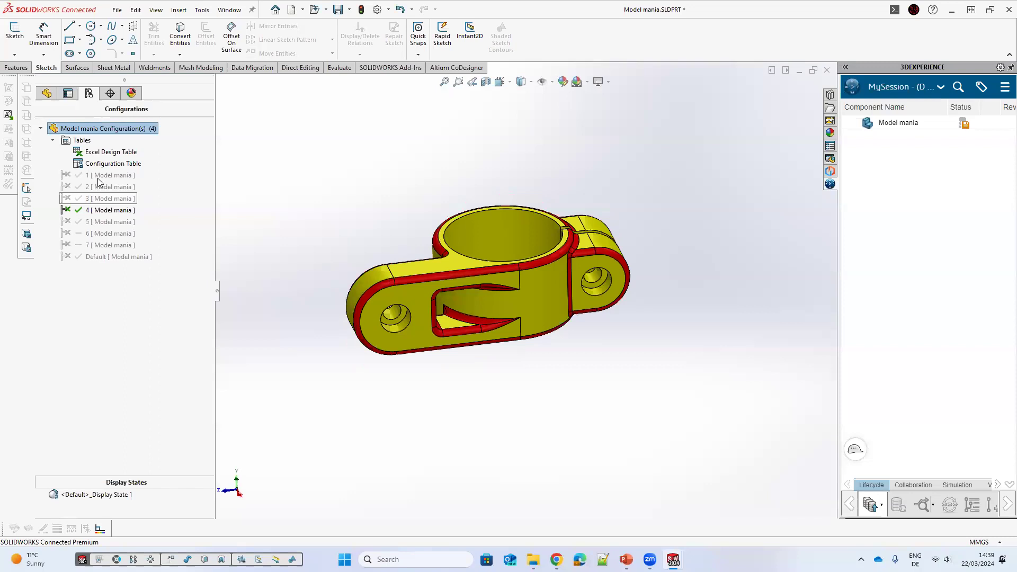
Step: Switch between configurations 7, 6, 5 and 3 to compare the part variants
double_click(130, 246)
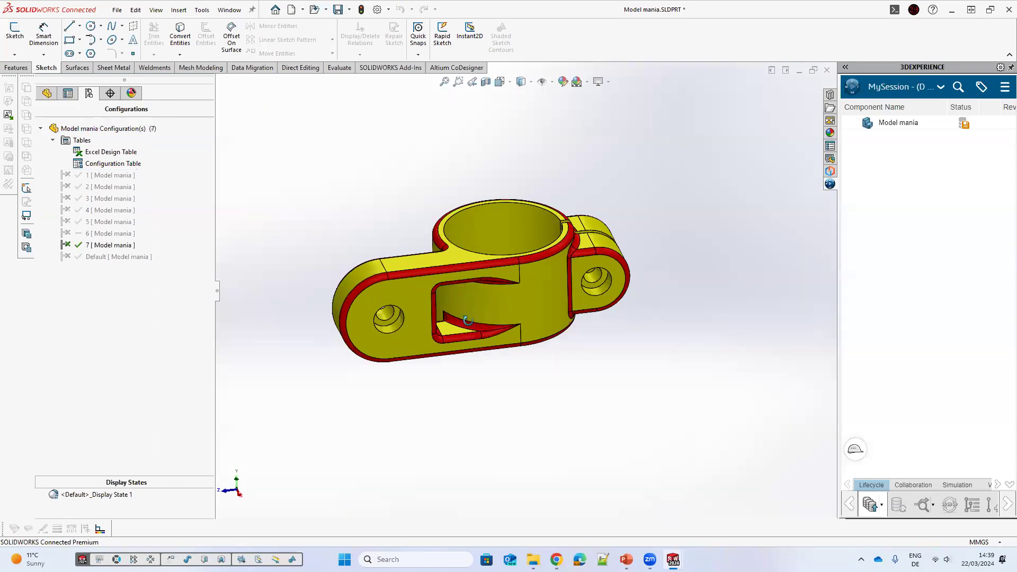
double_click(98, 233)
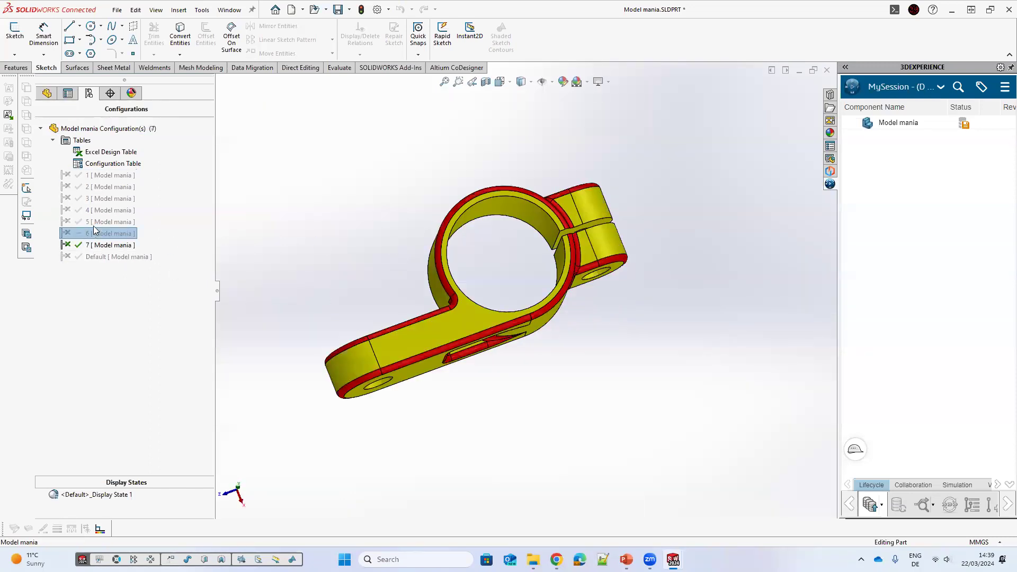
double_click(114, 221)
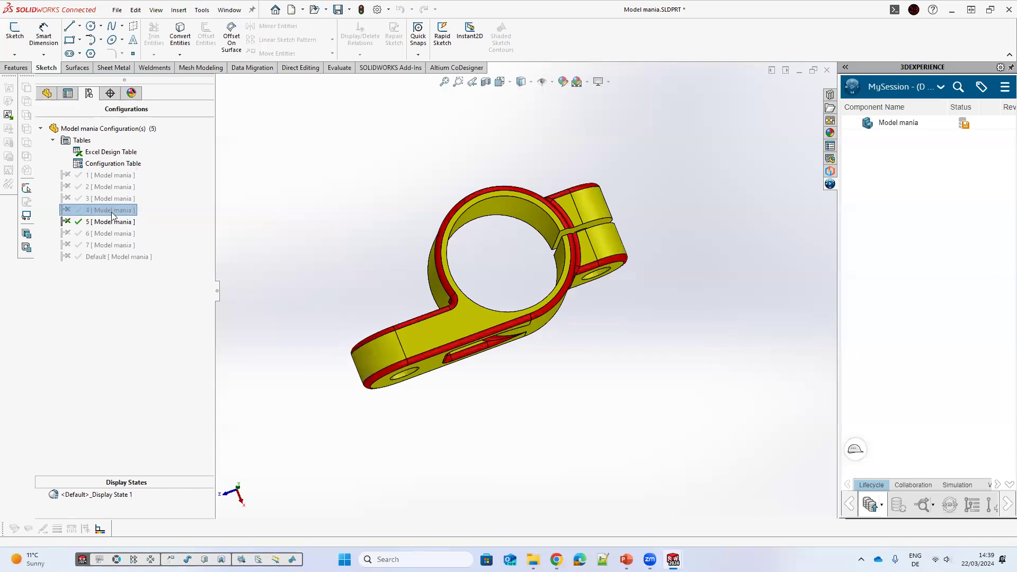
double_click(99, 210)
middle_click_drag(296, 240, 313, 215)
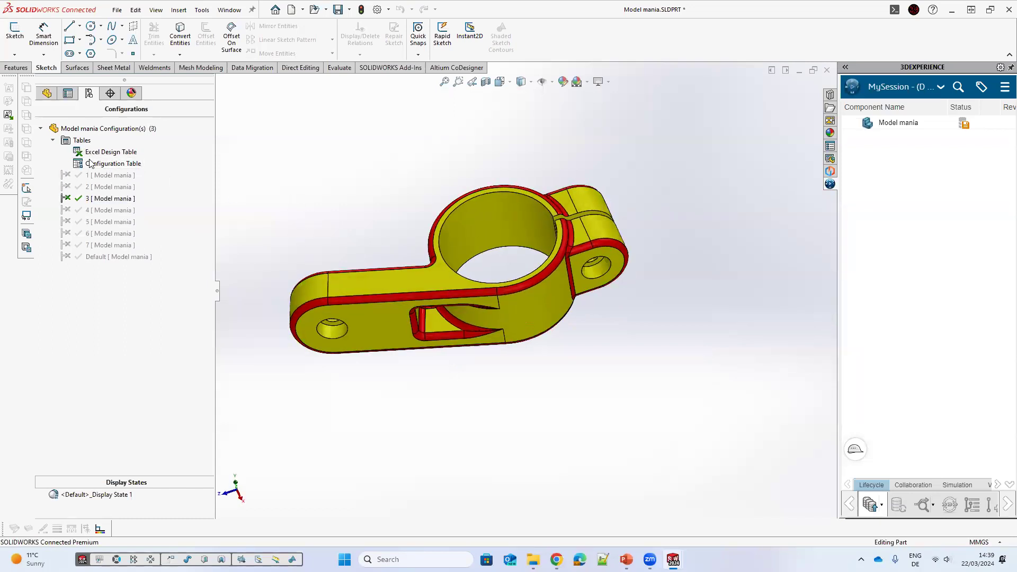
Step: Reopen the configuration table to check the D8, D9 and D2 values, then close it
left_click(119, 163)
right_click(127, 170)
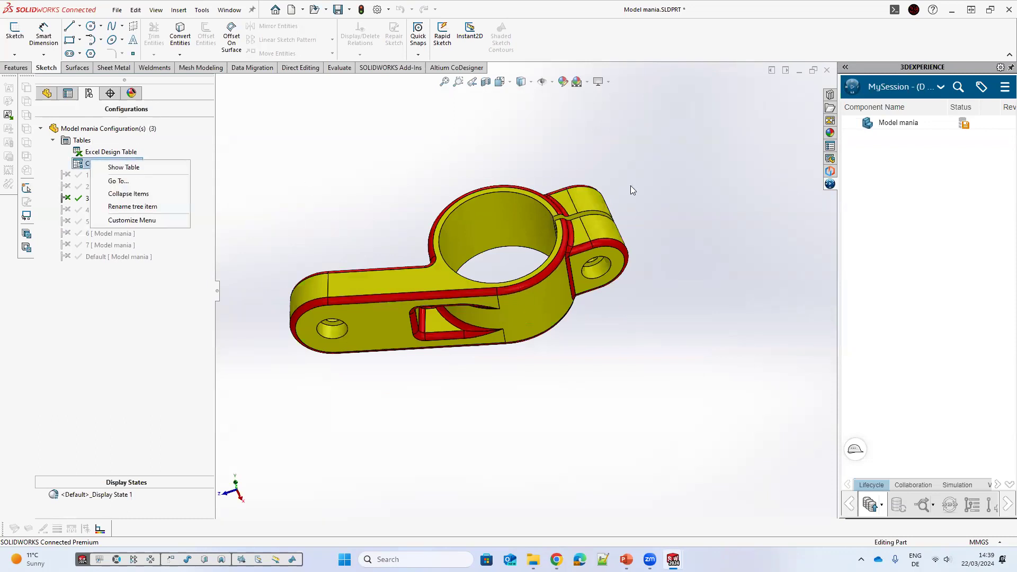
left_click(107, 166)
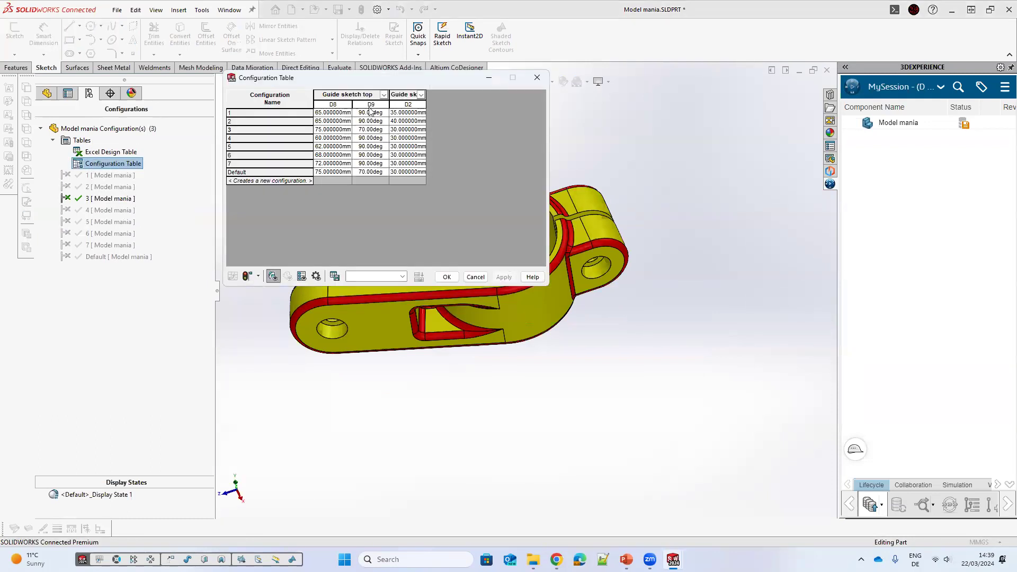
left_click(370, 105)
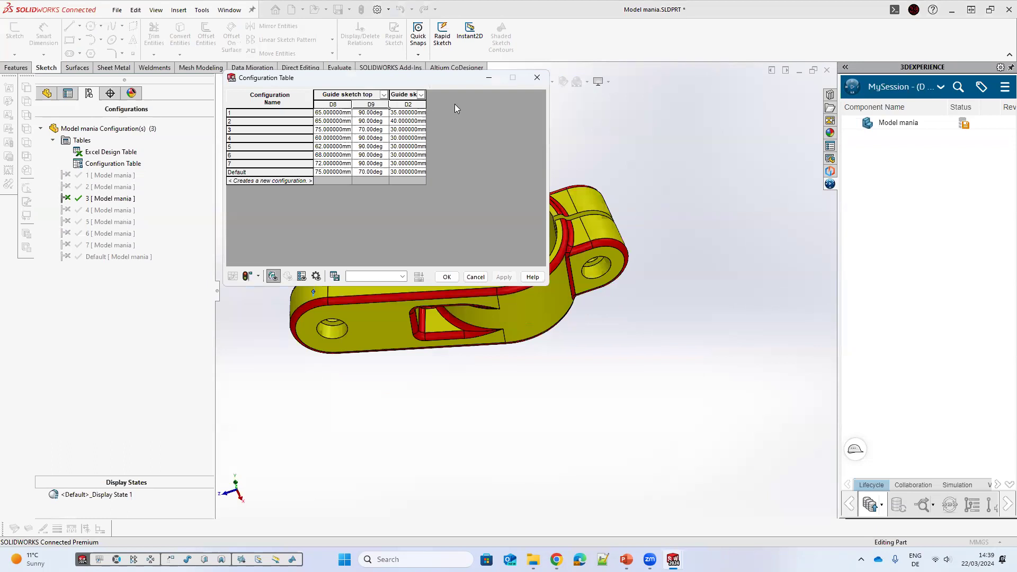
left_click(537, 77)
Step: Return to the feature tree and expand Equations to inspect the global variables
left_click(47, 94)
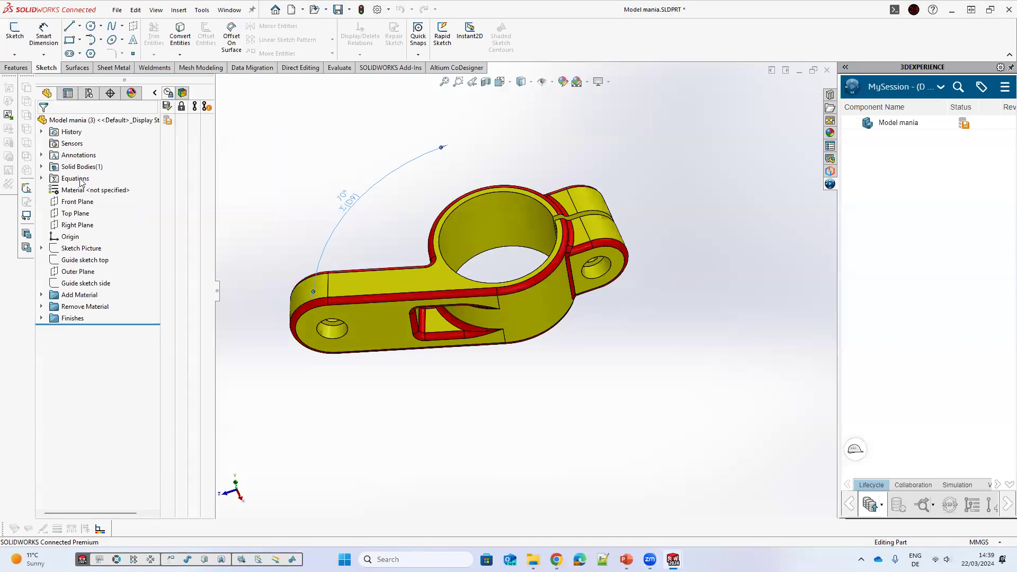
left_click(41, 178)
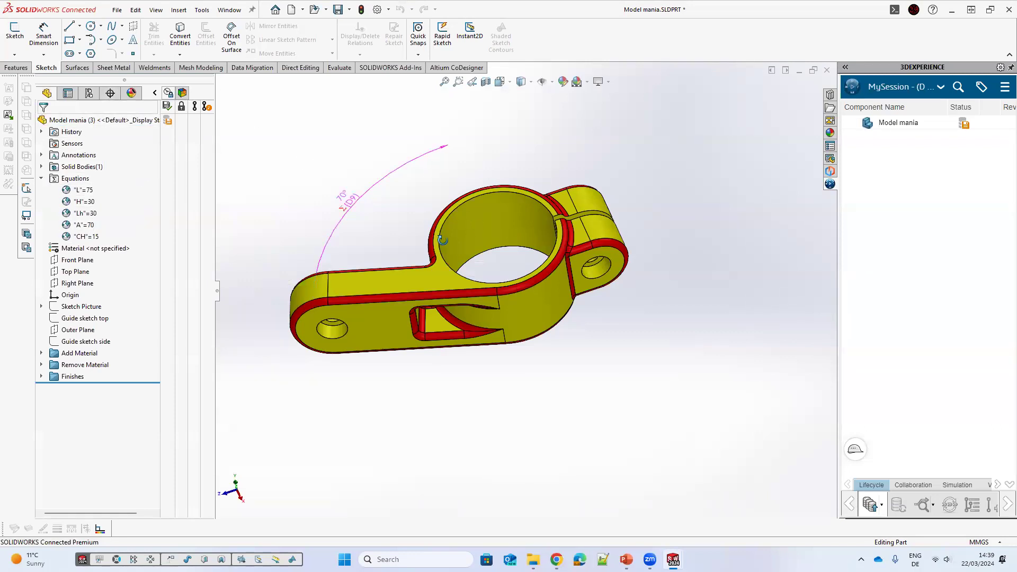
middle_click_drag(382, 199, 394, 242)
left_click(258, 246)
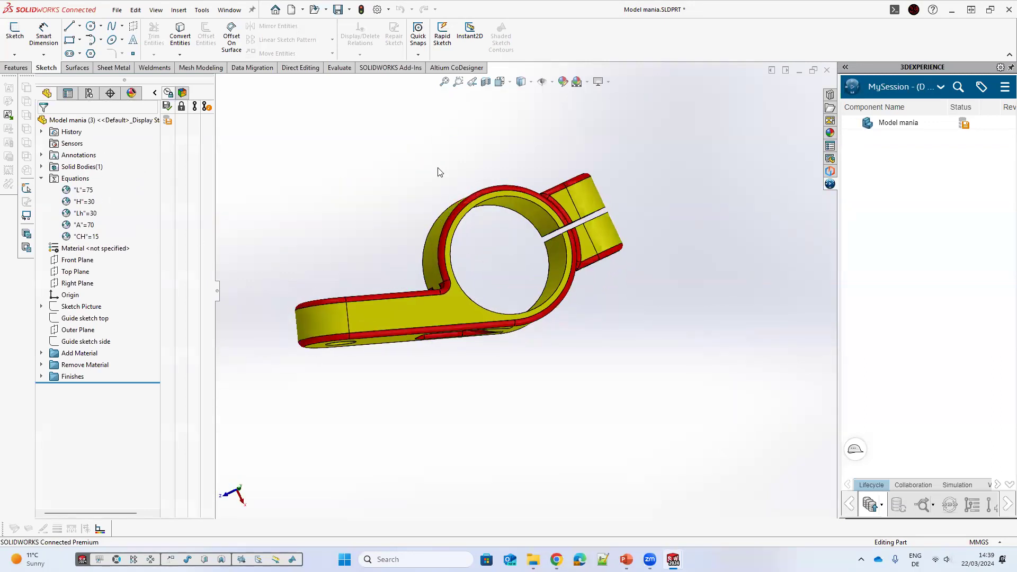
middle_click_drag(438, 171, 395, 188)
Step: Select Guide sketch top to inspect its dimensions and examine the part from several angles
left_click(89, 93)
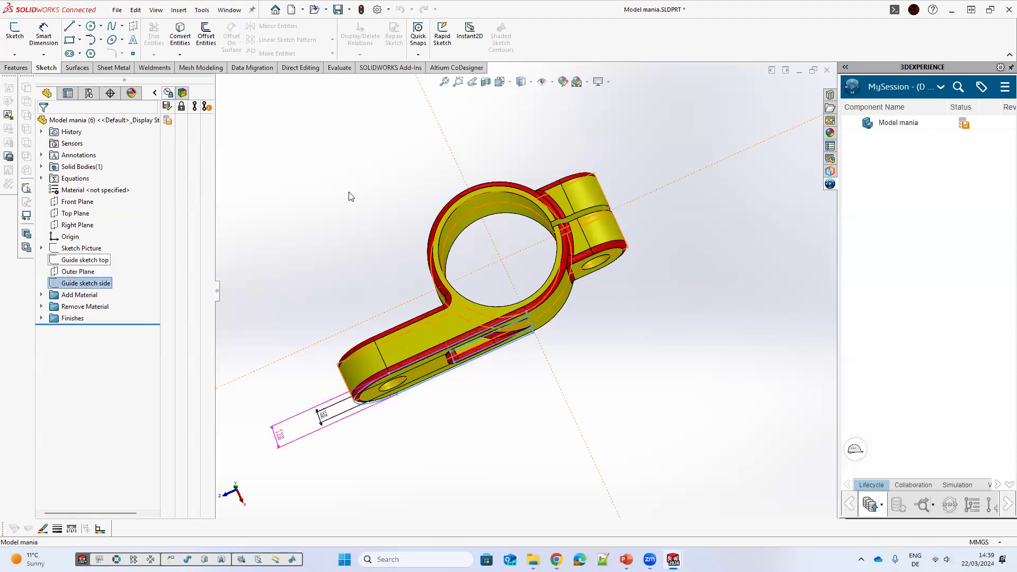
left_click(69, 260)
mouse_move(295, 230)
middle_mouse_down()
mouse_move(286, 220)
mouse_move(319, 213)
middle_mouse_up()
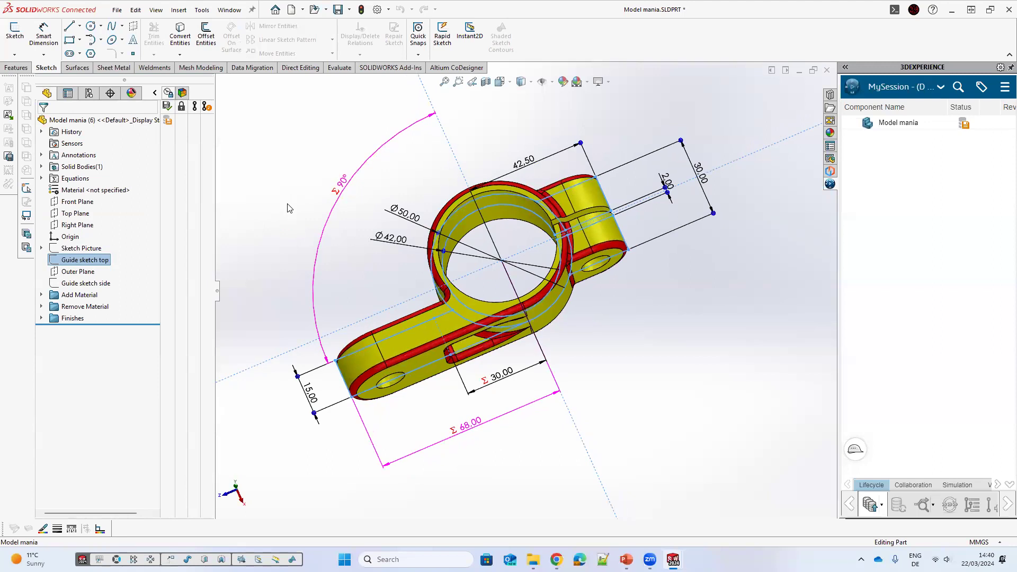
left_click(718, 283)
mouse_move(646, 308)
middle_mouse_down()
mouse_move(620, 295)
mouse_move(624, 281)
middle_mouse_up()
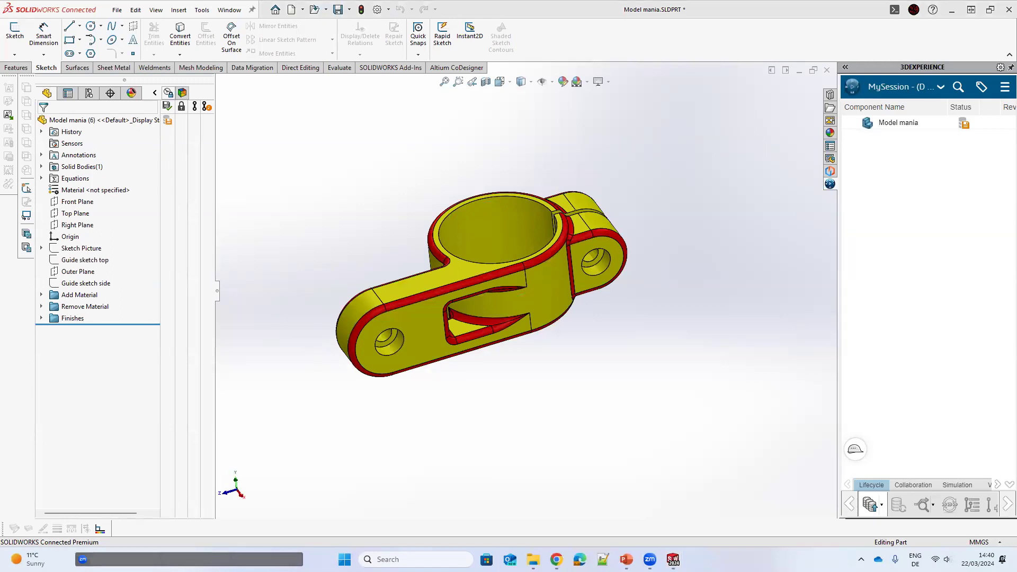
middle_click_drag(485, 335, 491, 360)
middle_click_drag(381, 241, 394, 228)
scroll(354, 213, "up", 2)
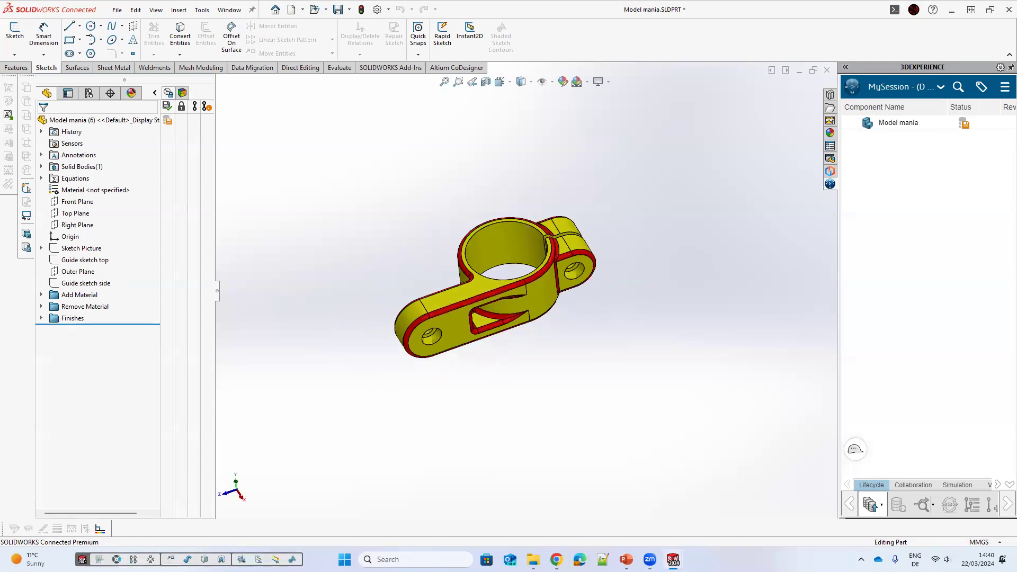
scroll(354, 213, "down", 1)
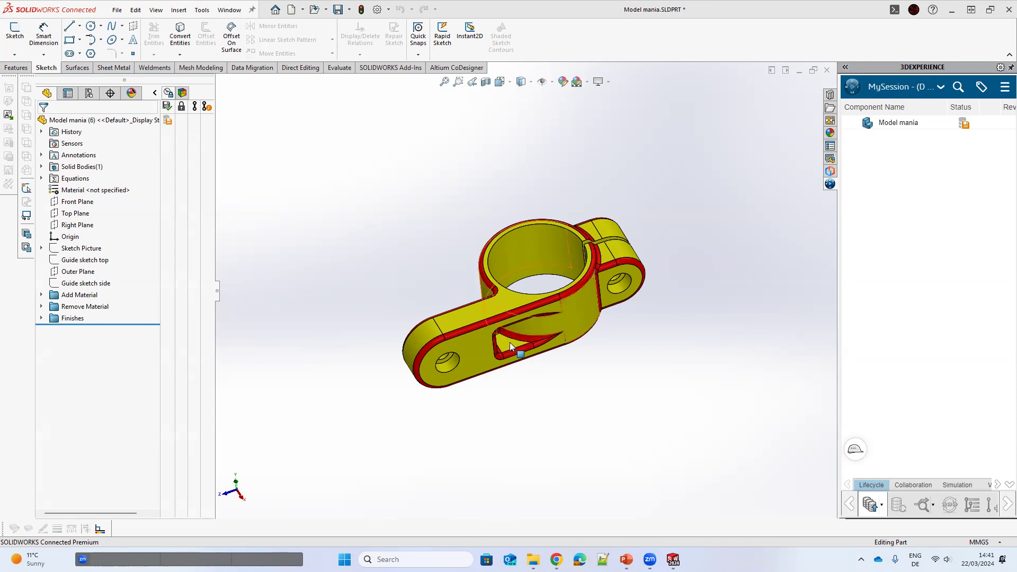
Step: Rotate the part and show the display pane columns beside the feature tree
middle_click_drag(529, 323, 503, 275)
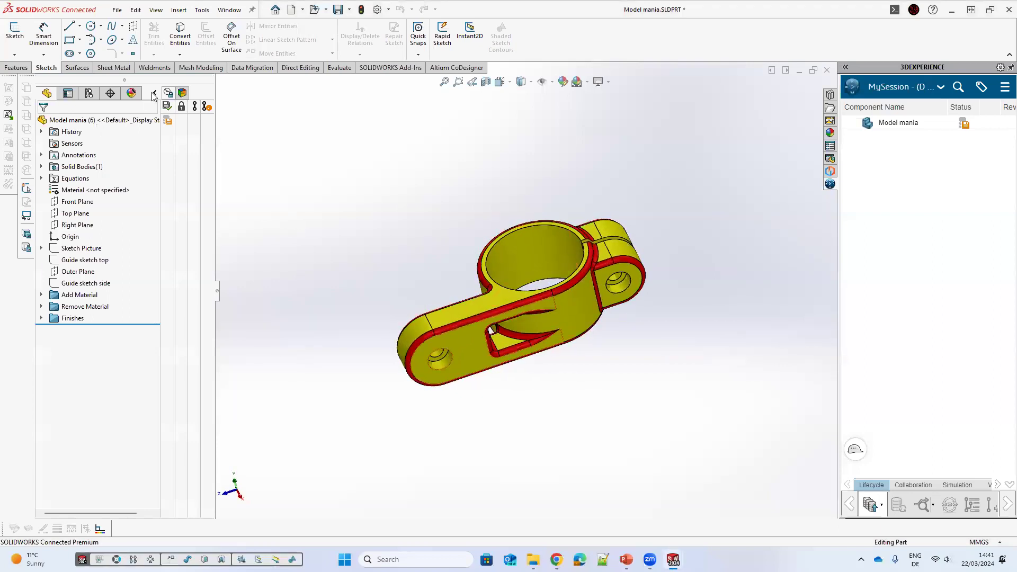
middle_click_drag(280, 128, 298, 174)
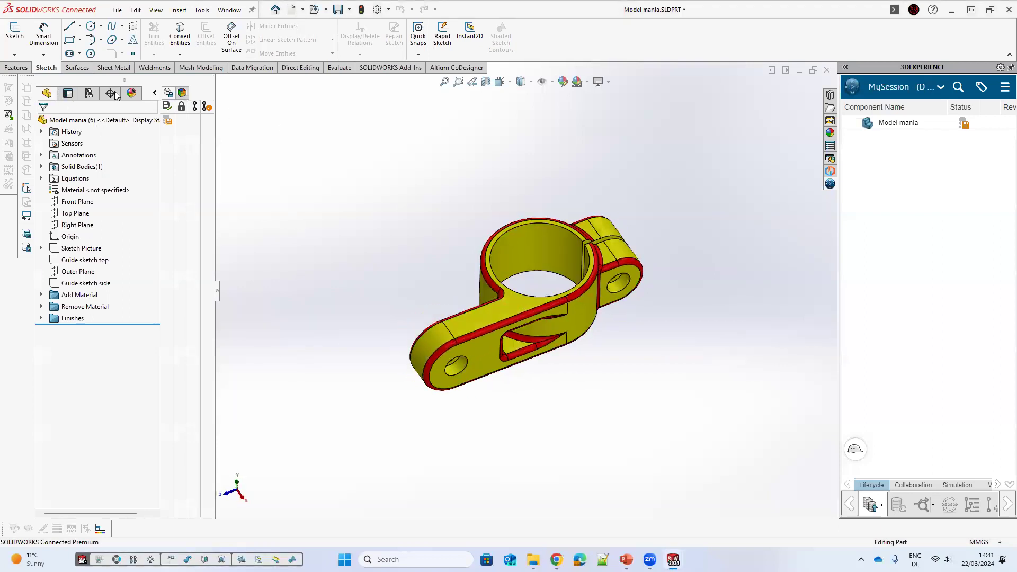
left_click(131, 94)
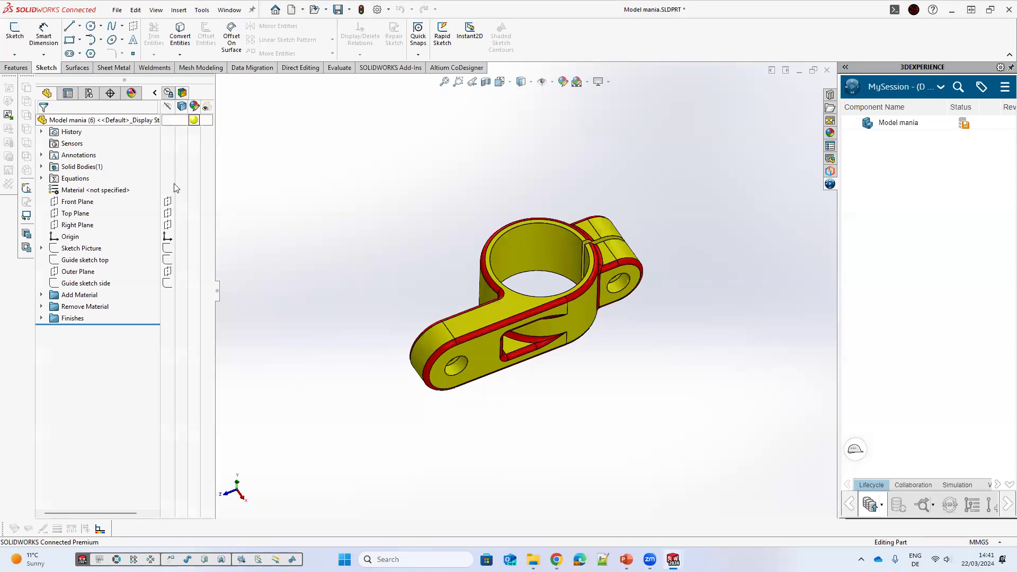
Step: Edit the Excel design table and set configuration 5's $COLOR value to 00000
left_click(89, 93)
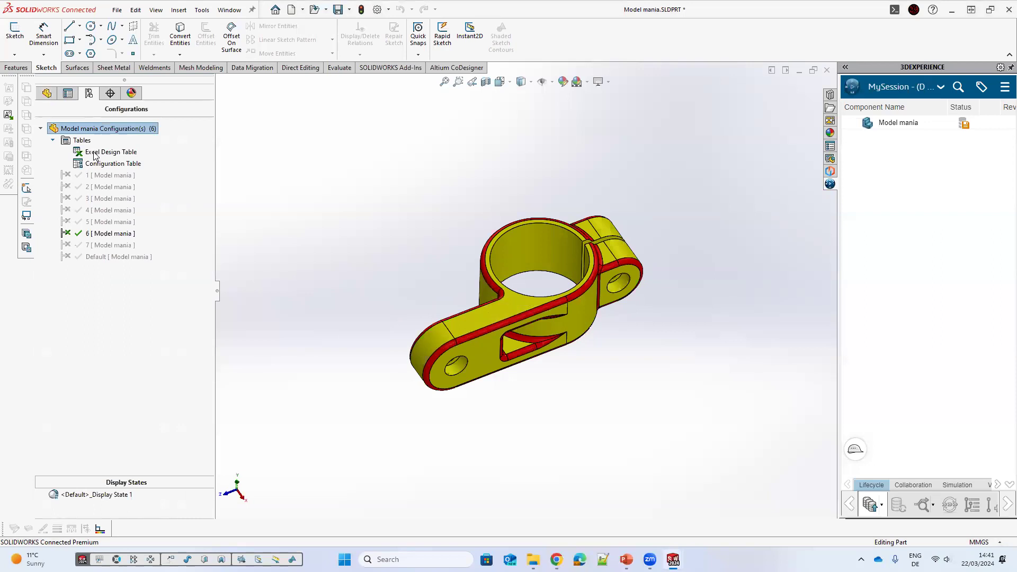
left_click(94, 153)
right_click(95, 154)
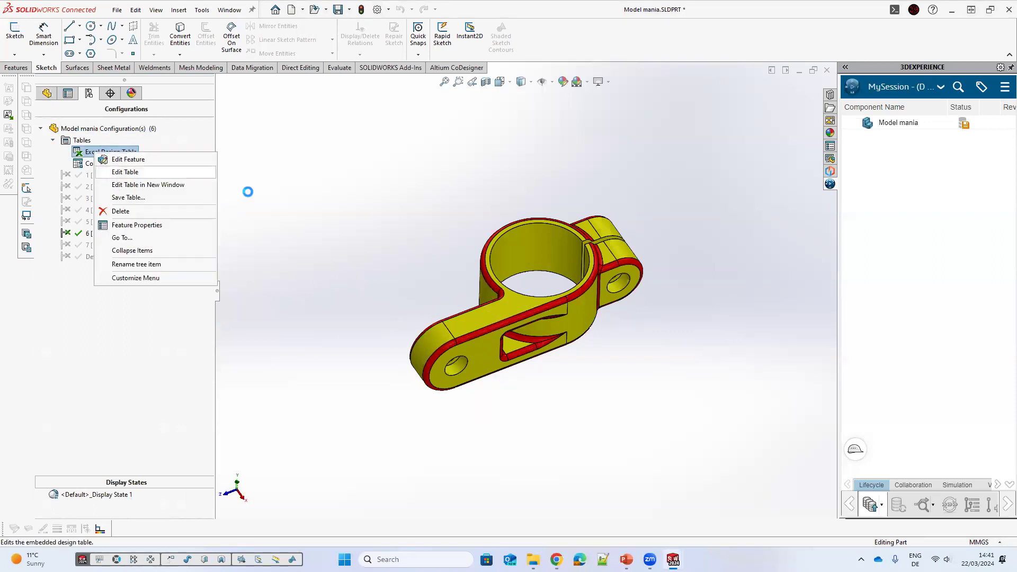
left_click(125, 172)
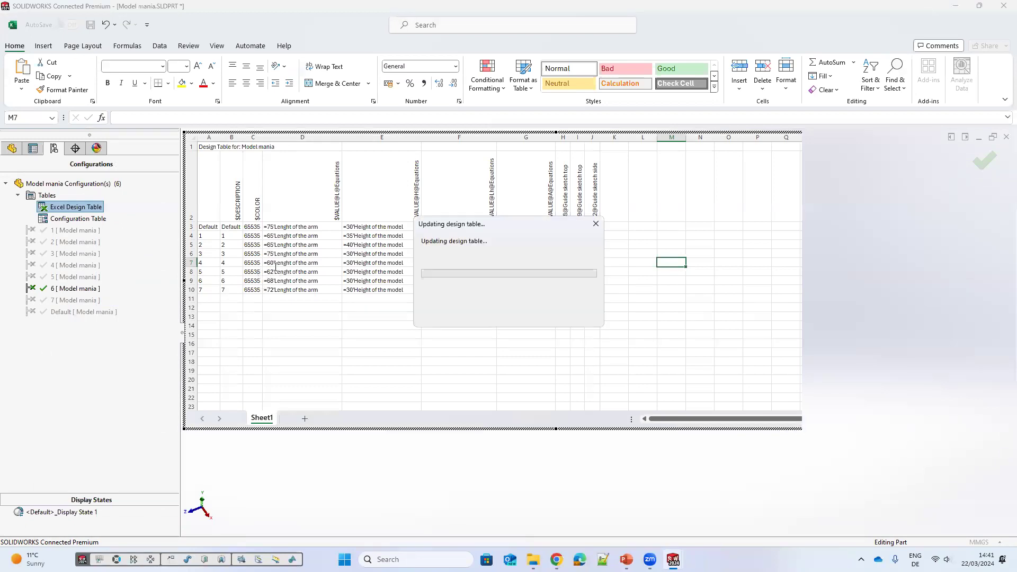
left_click(275, 271)
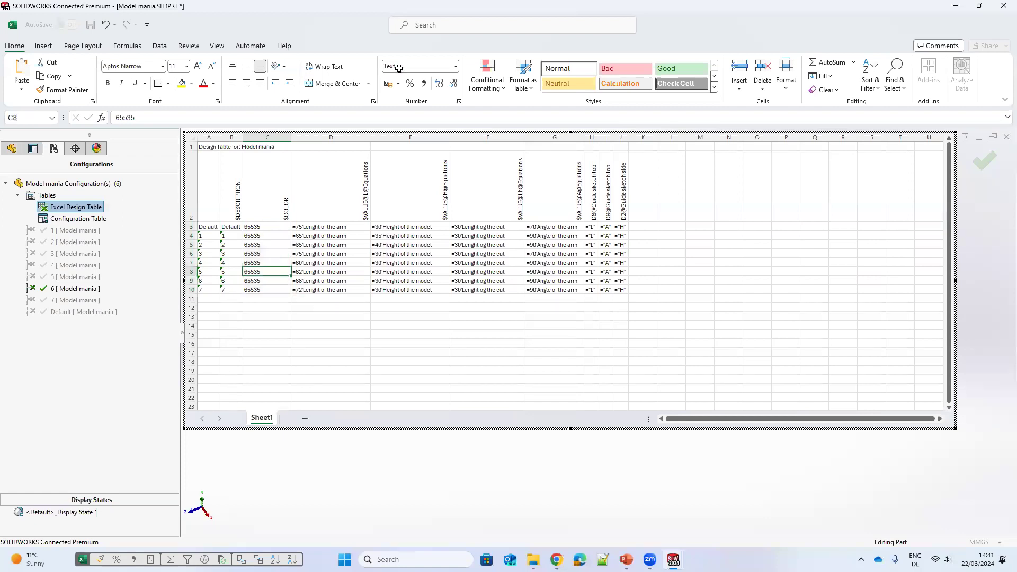
type("00000")
left_click_drag(347, 379, 350, 387)
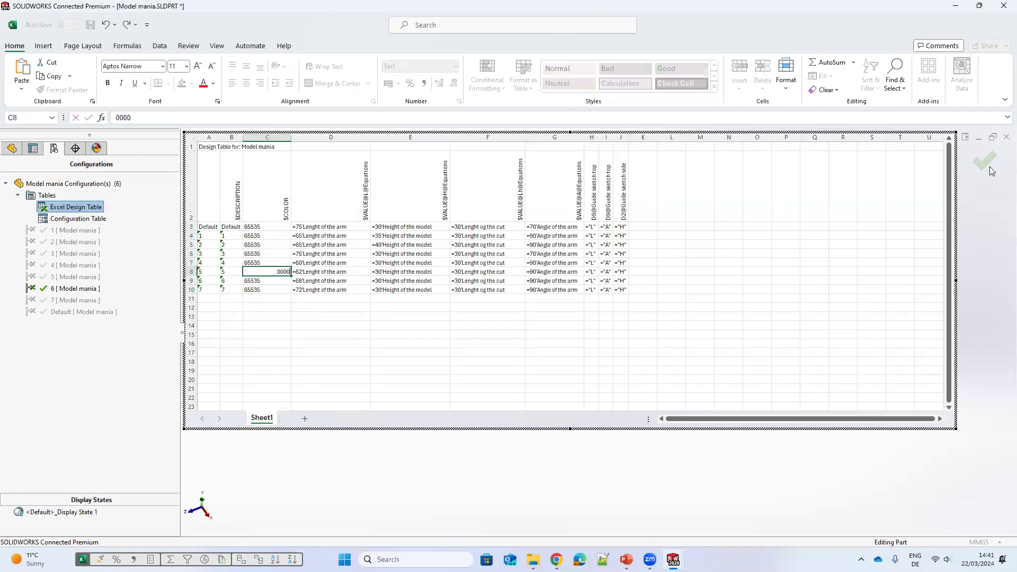
left_click(102, 223)
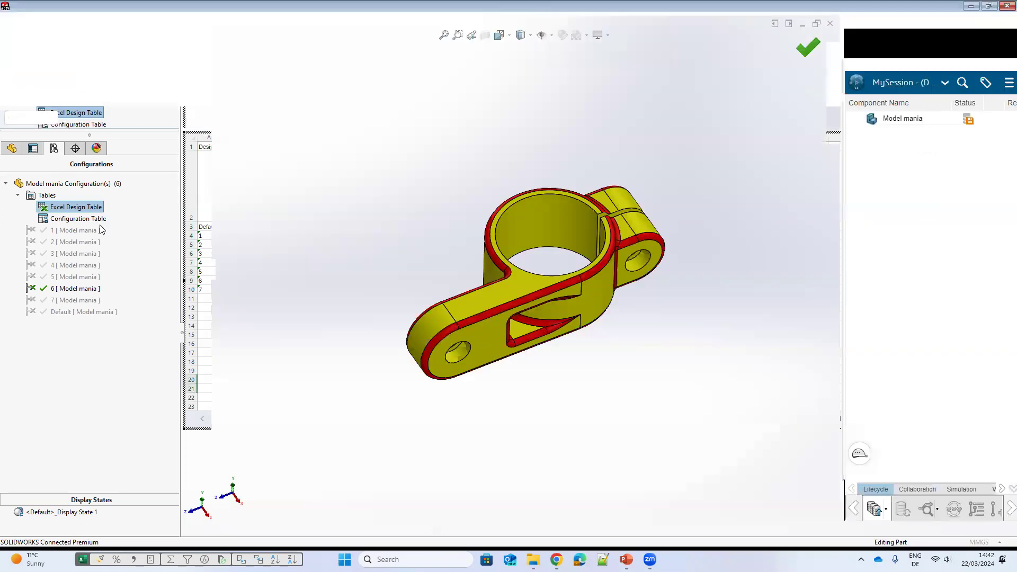
Step: Remove the yellow colour appearance from the part in the appearances list
left_click(131, 93)
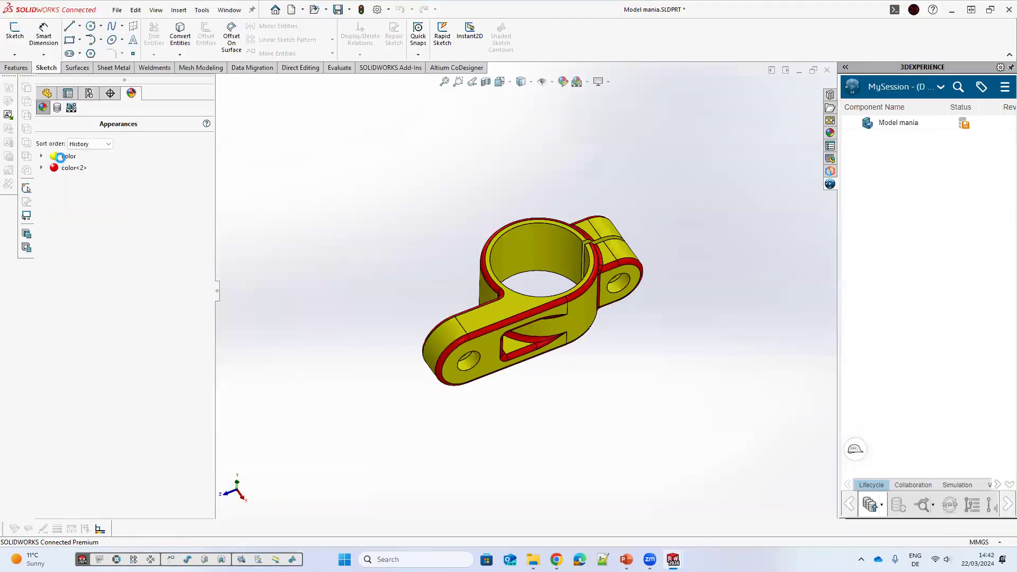
middle_click_drag(516, 312, 503, 298)
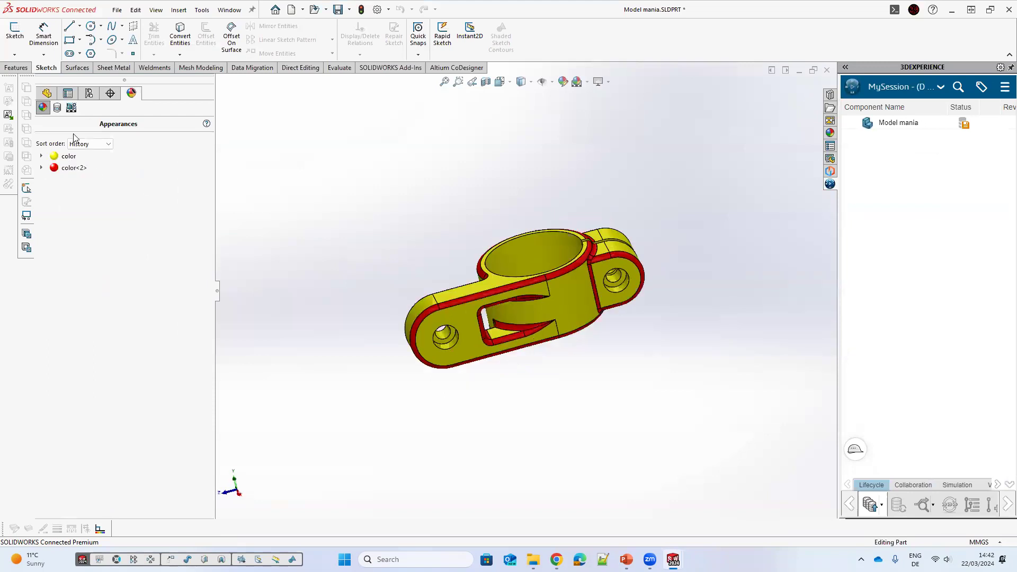
right_click(193, 119)
left_click(227, 152)
left_click(132, 93)
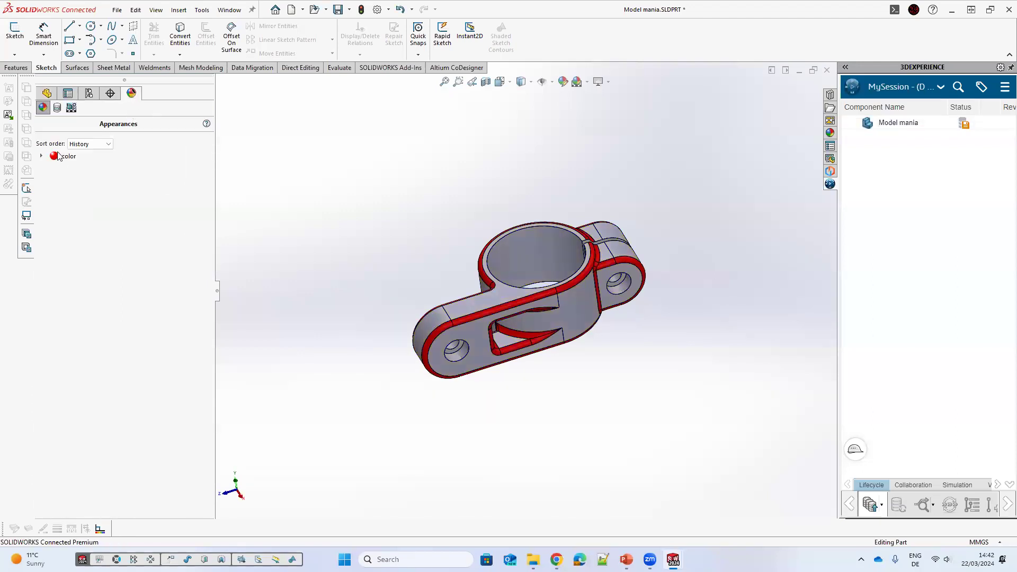
Step: Remove the remaining red colour appearance from the part, undoing one extra change
left_click(68, 156)
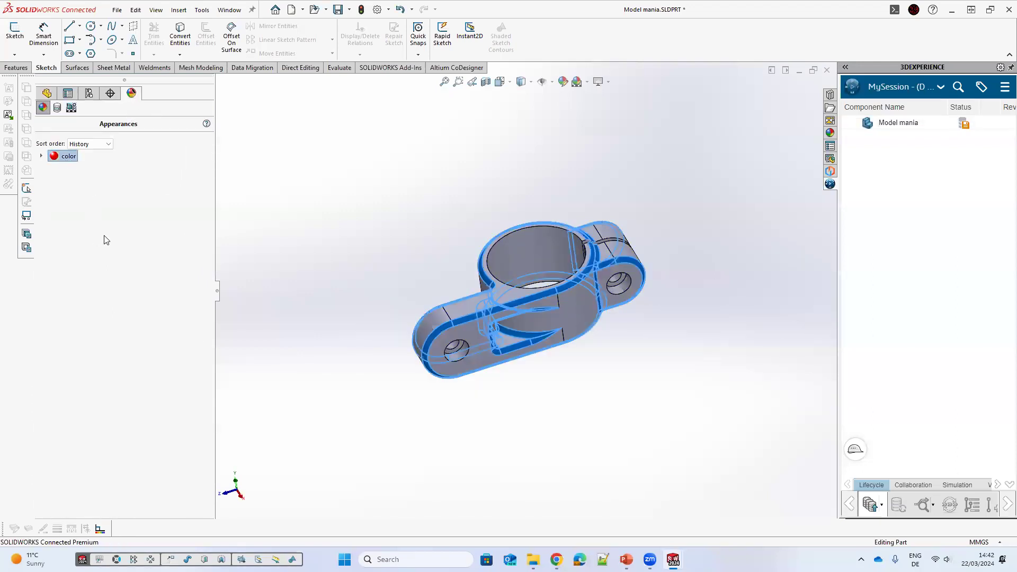
right_click(67, 157)
left_click(54, 157)
left_click(38, 156)
key("ctrl+z")
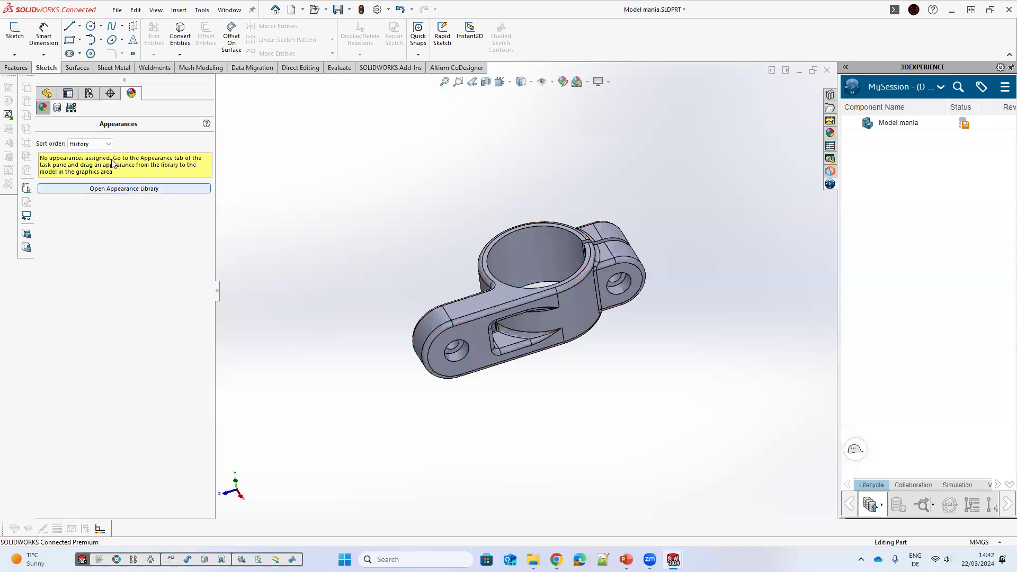
Step: Activate configuration 6 and then configuration 5 to compare the uncoloured part
left_click(89, 96)
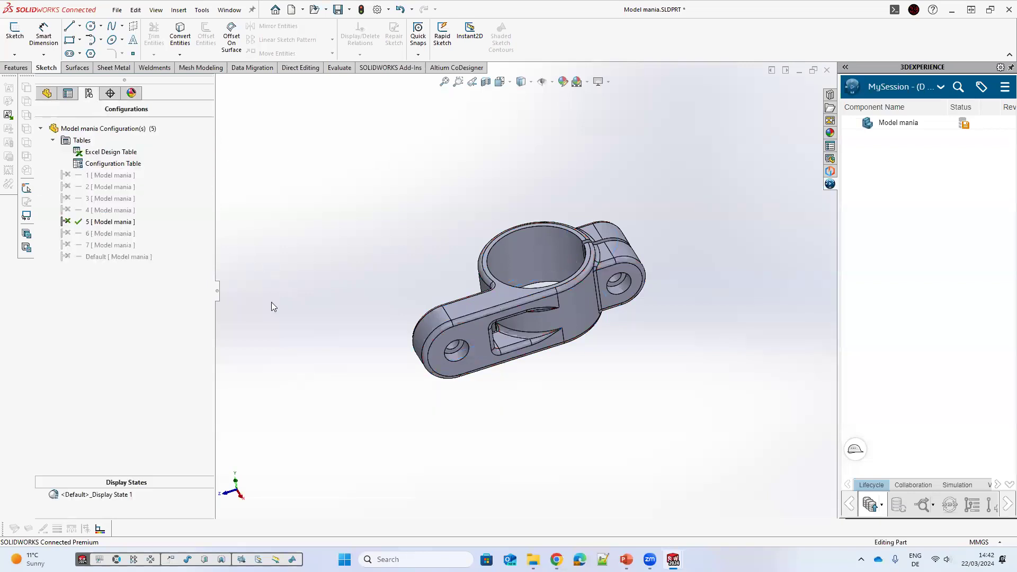
double_click(103, 234)
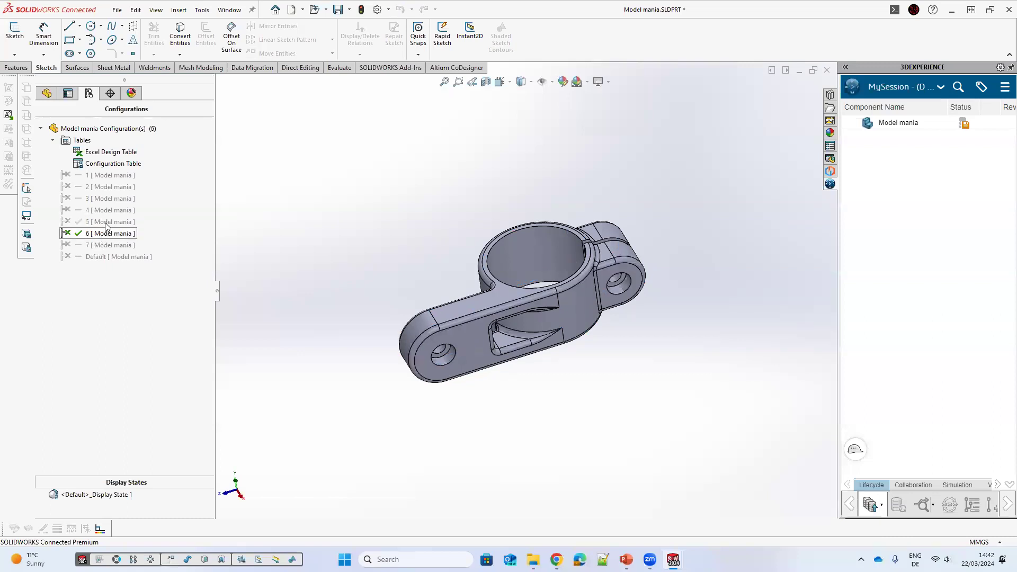
double_click(106, 222)
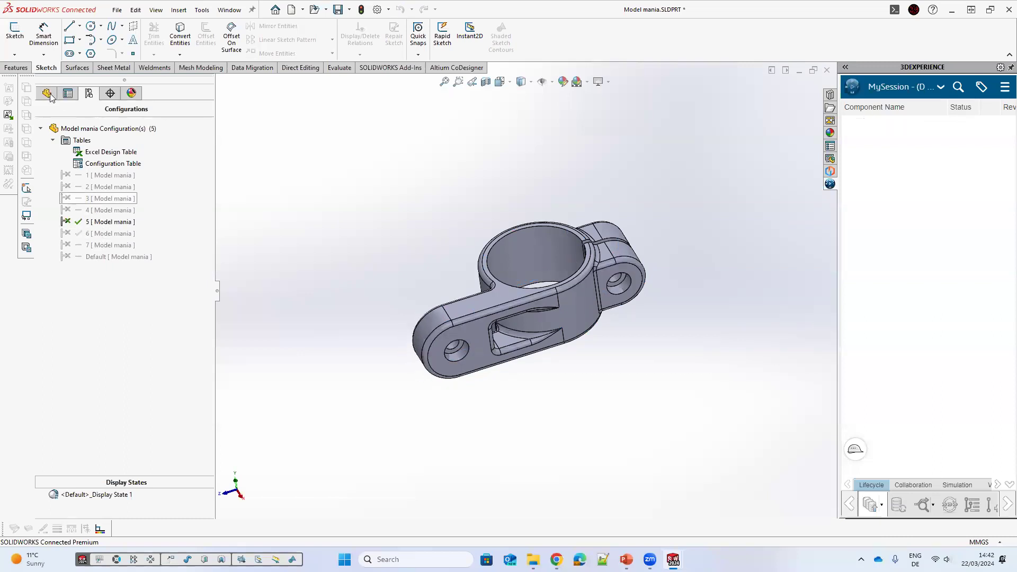
right_click(195, 120)
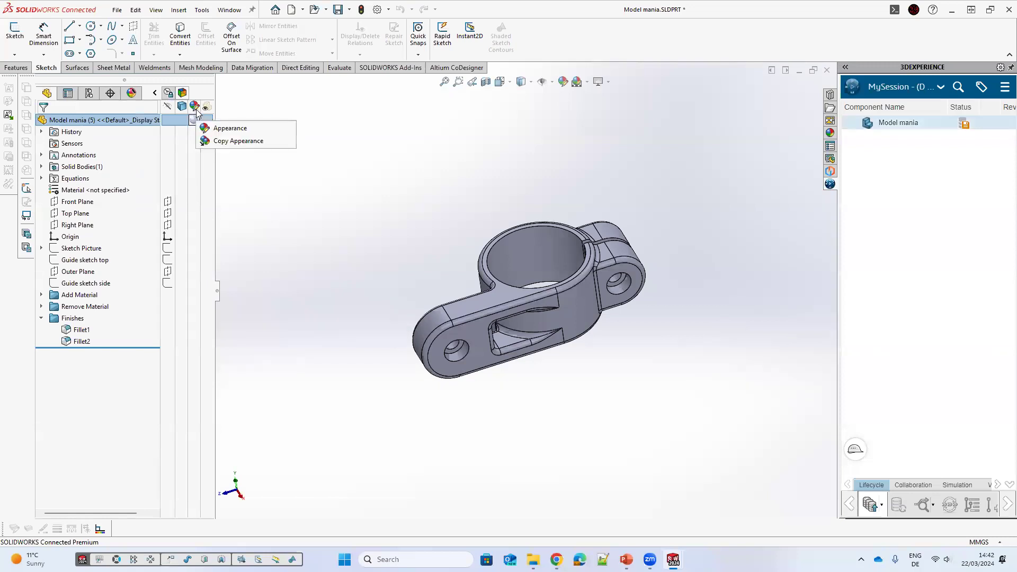
left_click(194, 108)
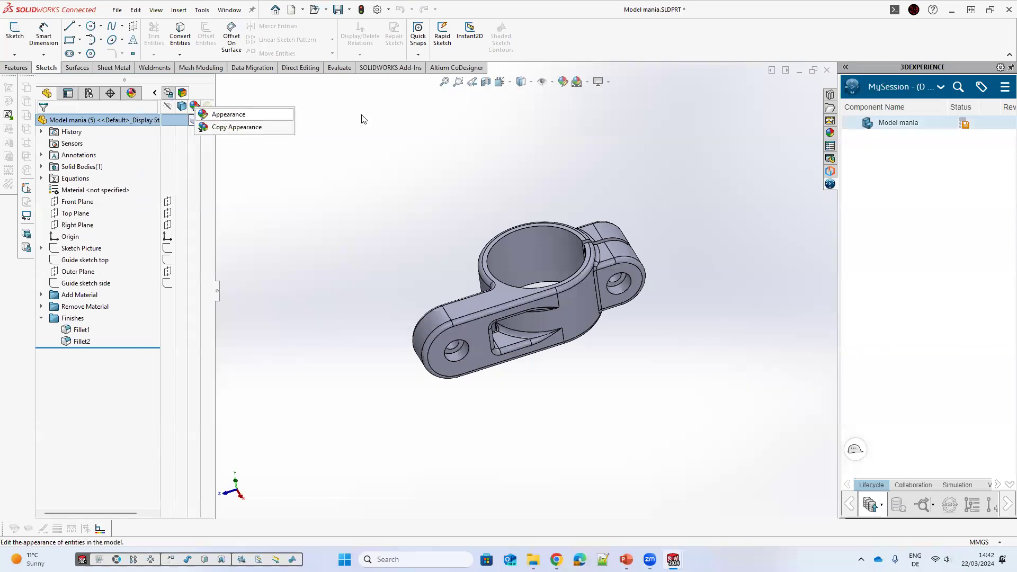
Step: Edit the Excel design table and set configuration 4's $COLOR value to 00000000
left_click(89, 94)
right_click(112, 153)
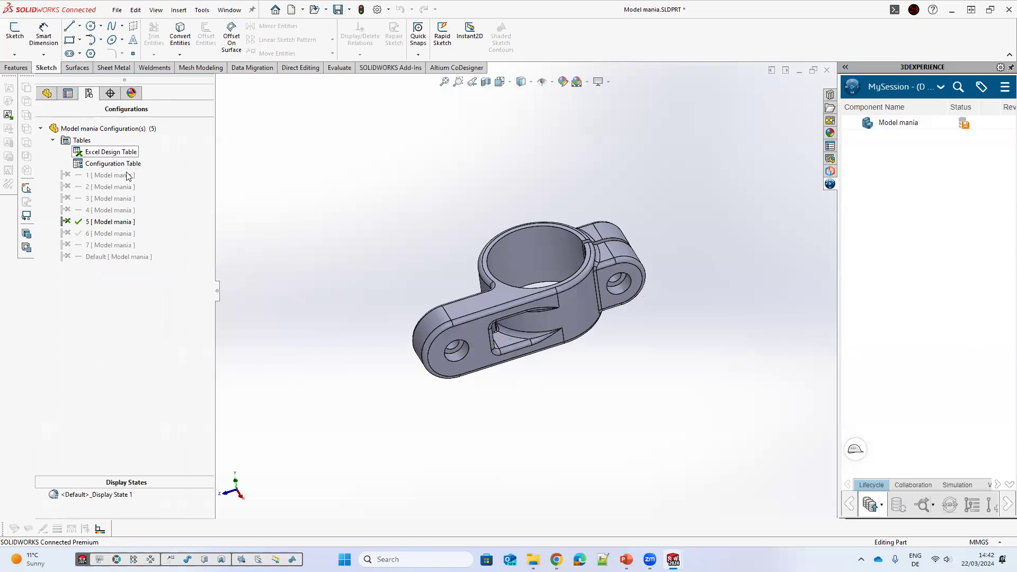
left_click(127, 175)
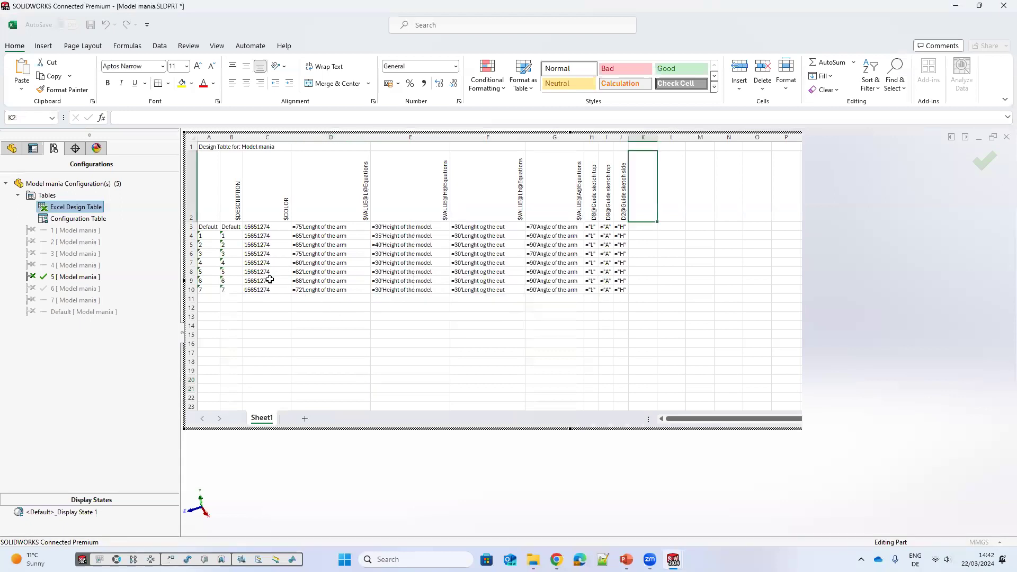
left_click(274, 261)
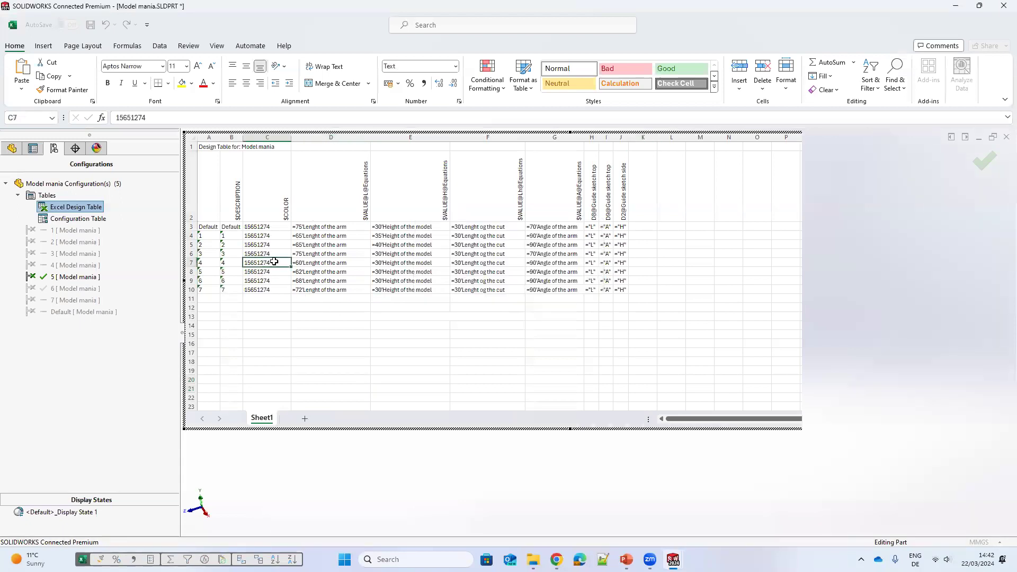
type("0000000")
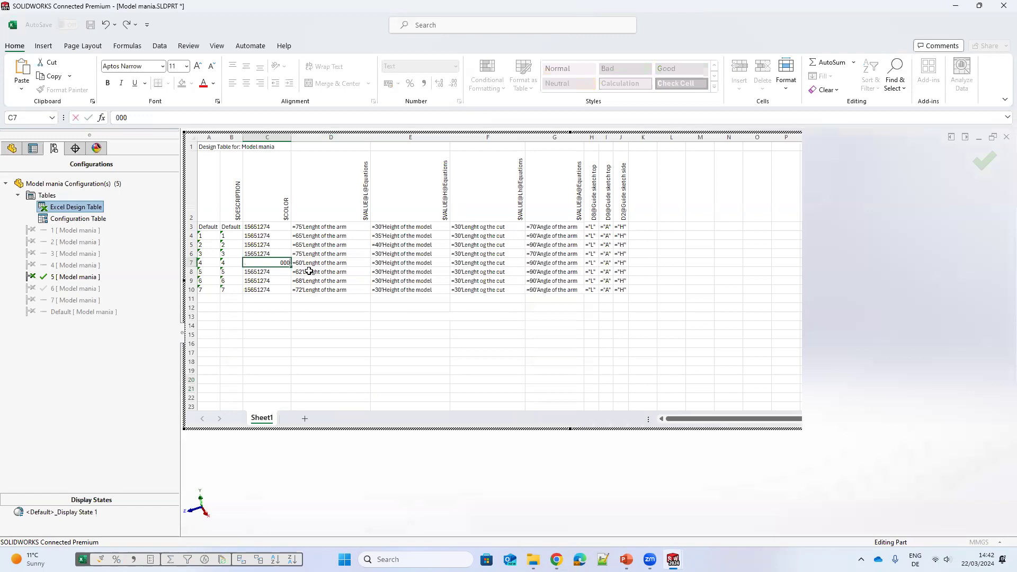
left_click(268, 296)
left_click(273, 265)
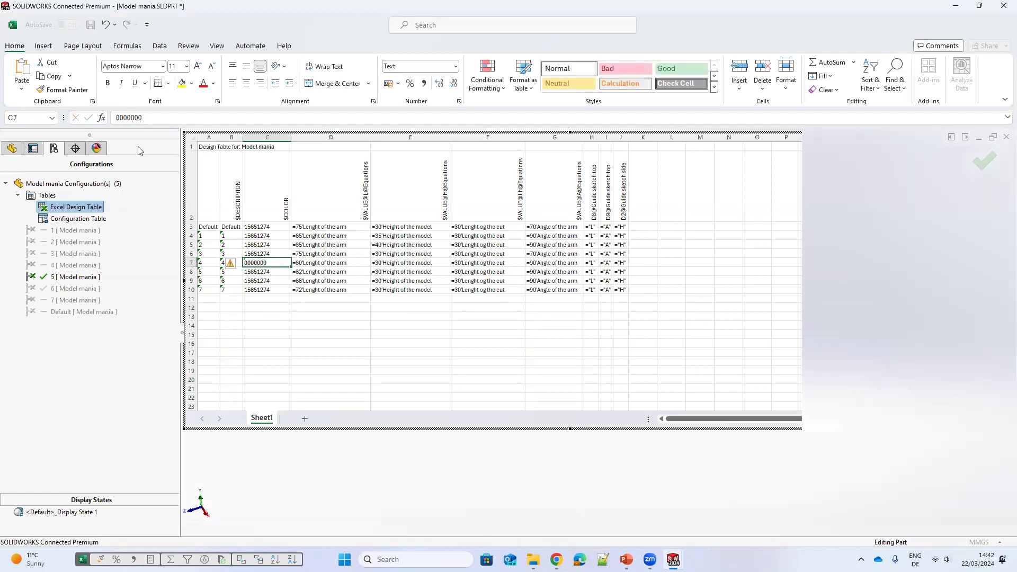
left_click(149, 119)
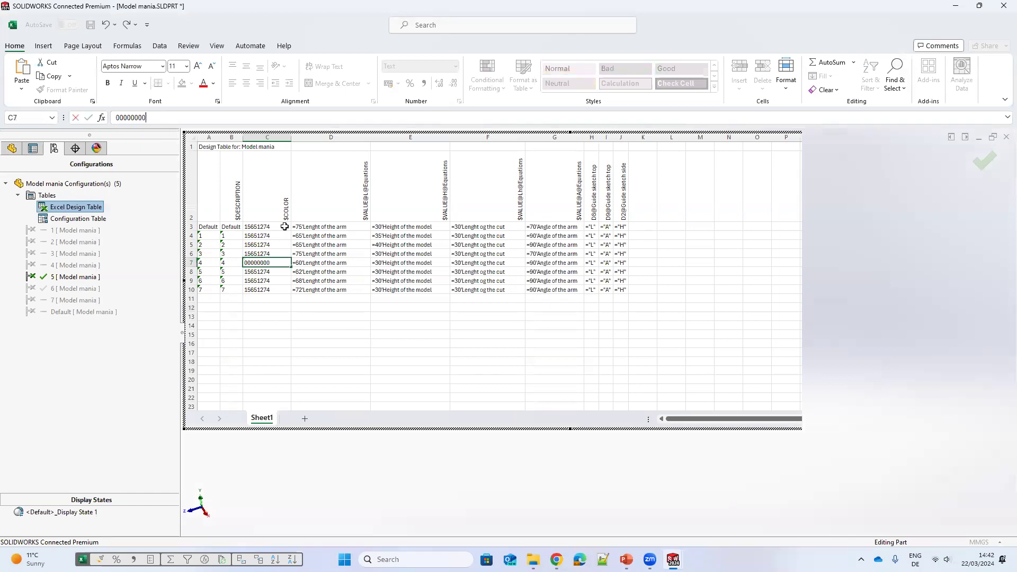
left_click(338, 340)
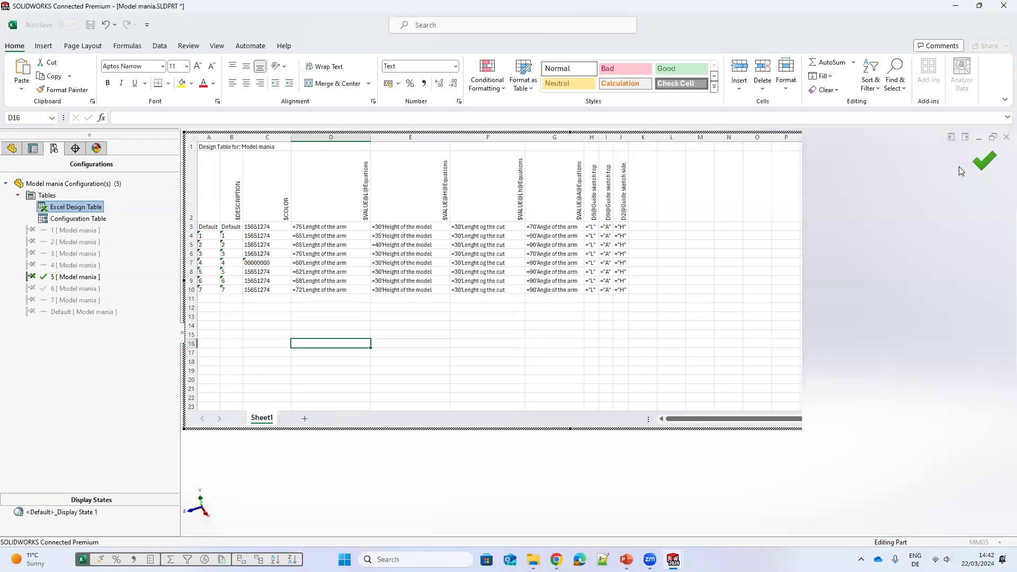
left_click(930, 167)
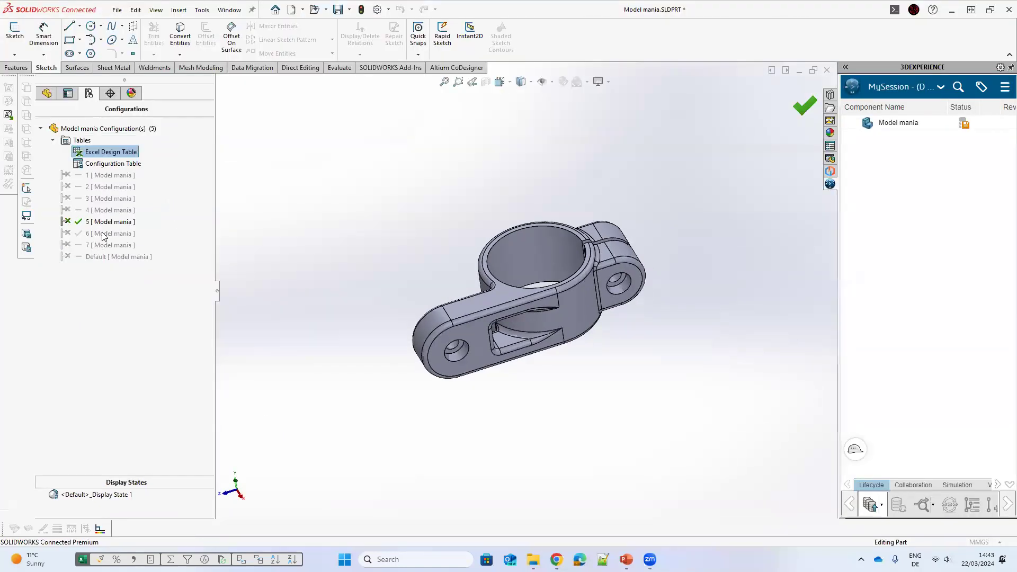
Step: Open the appearance library's Plastic > Soft Touch folder and apply yellow soft touch plastic to the whole part
double_click(104, 233)
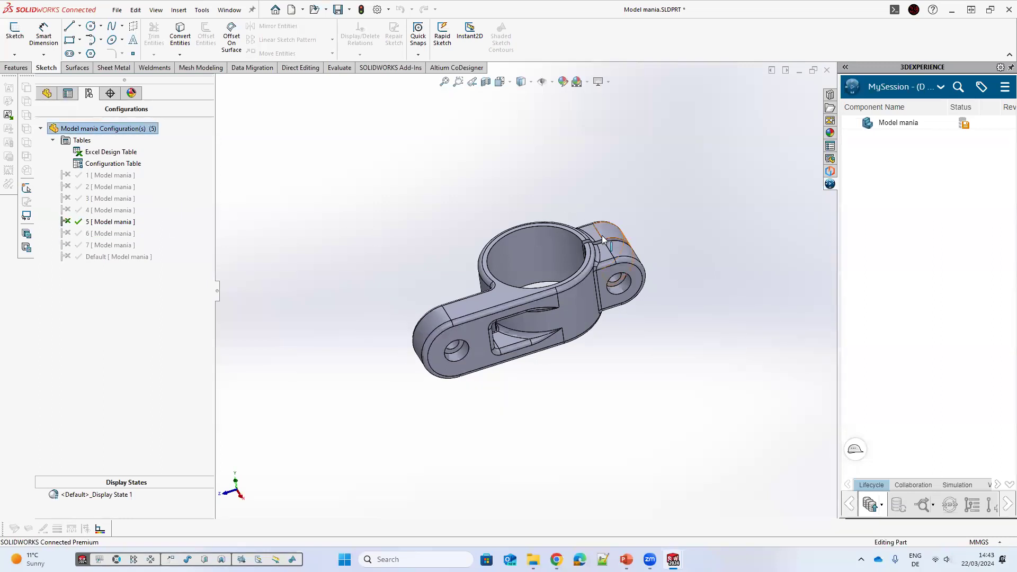
mouse_move(631, 213)
middle_mouse_down()
mouse_move(642, 206)
mouse_move(624, 204)
middle_mouse_up()
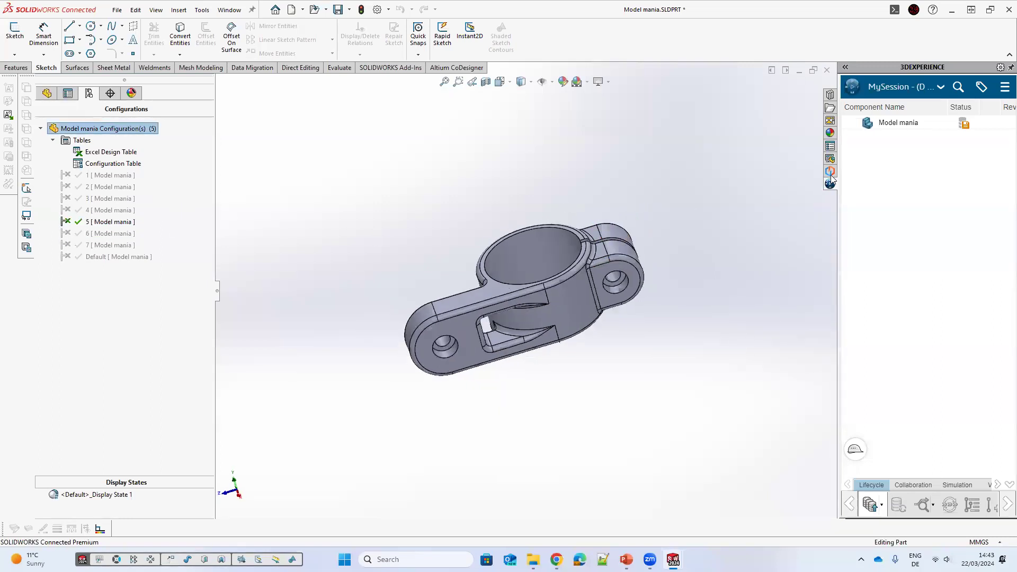
left_click(829, 133)
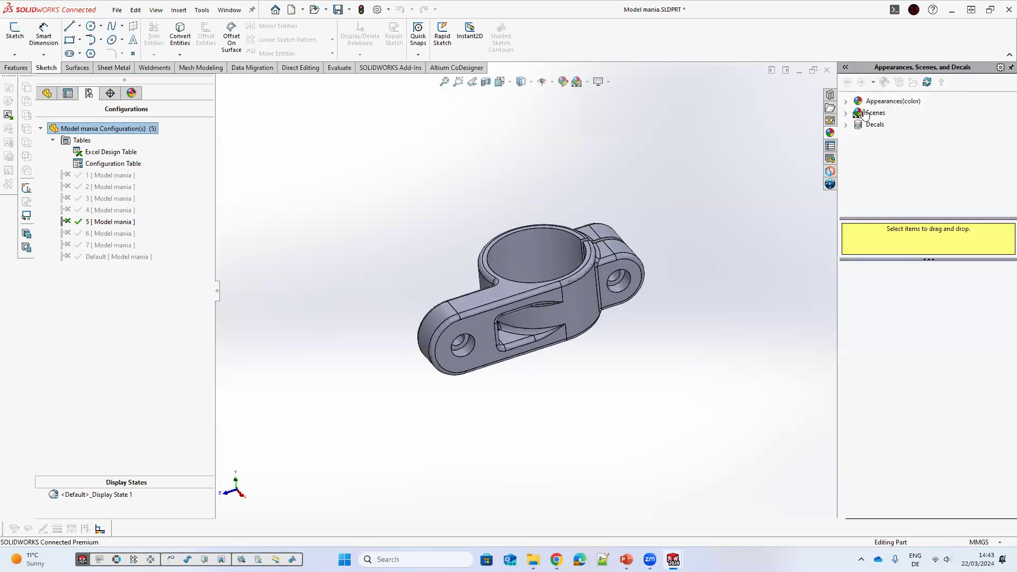
left_click(846, 101)
left_click(857, 113)
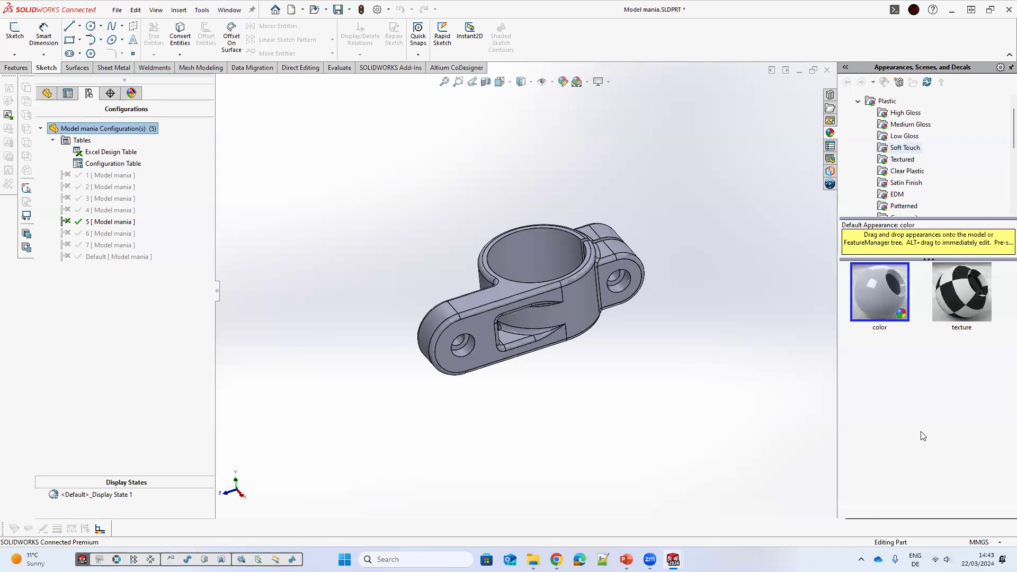
scroll(940, 449, "down", 3)
left_click_drag(961, 474, 590, 308)
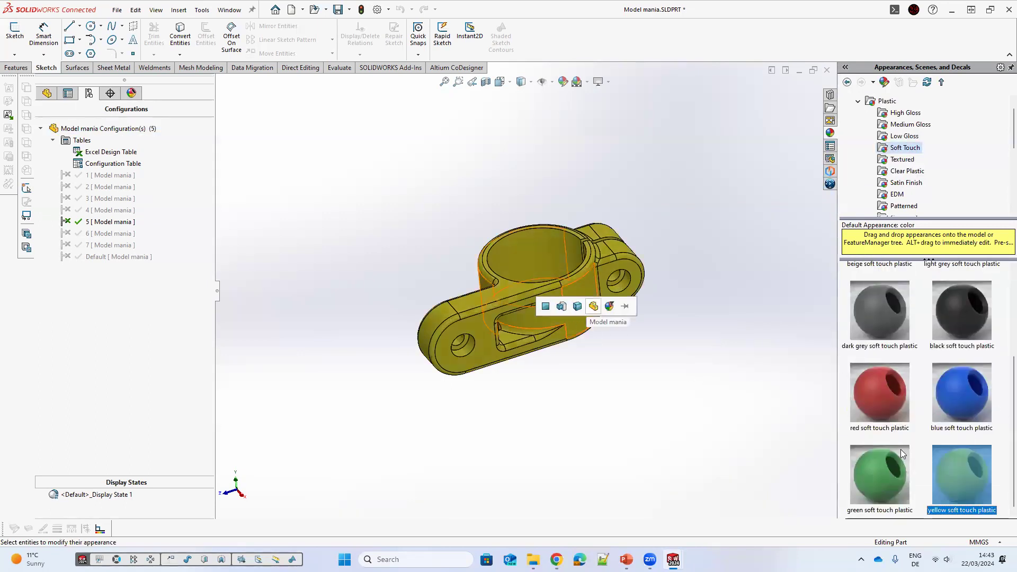
left_click(593, 306)
Step: Apply red soft touch plastic to the Fillet1 feature and review the part's assigned appearances
left_click_drag(879, 392, 529, 350)
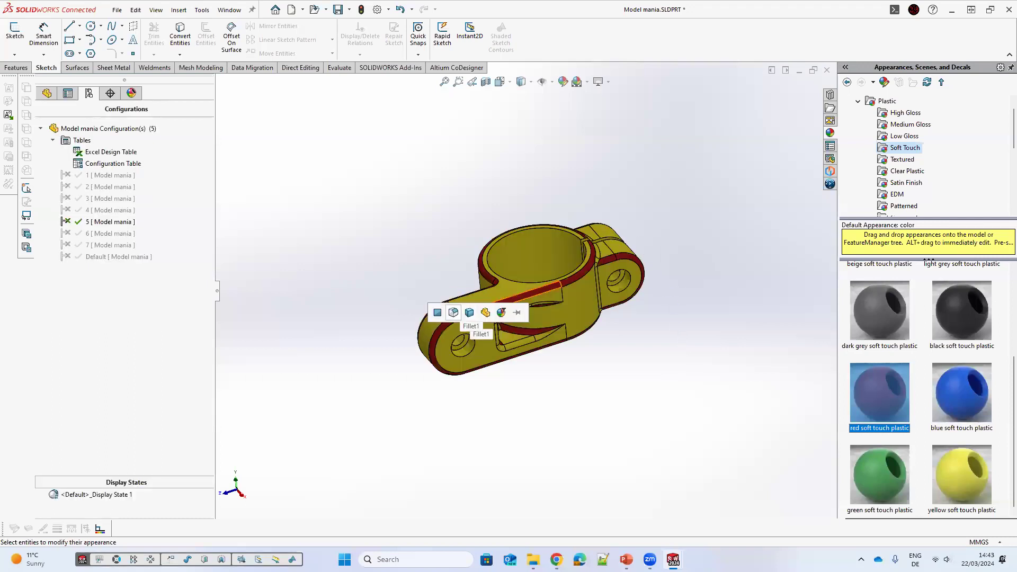
left_click(454, 312)
scroll(685, 302, "down", 1)
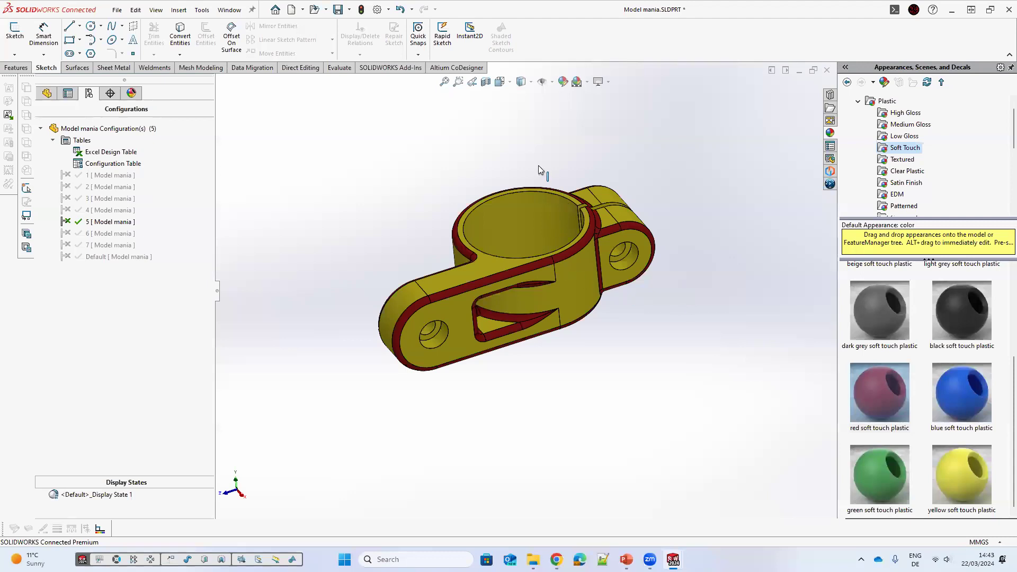
scroll(576, 83, "down", 2)
left_click(587, 83)
left_click(129, 94)
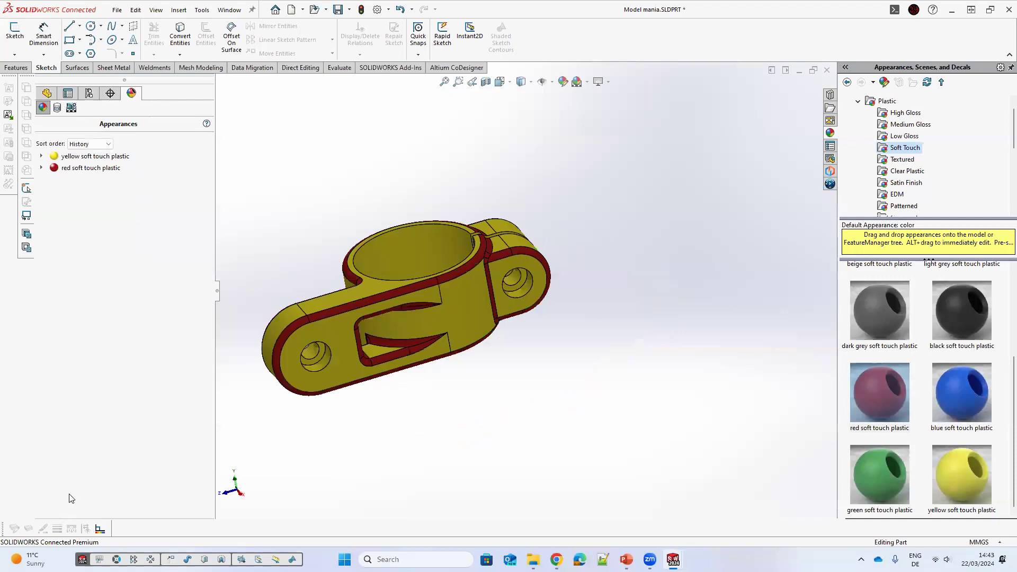
Step: Open the display state's properties and enable linking display states to configurations
left_click(89, 93)
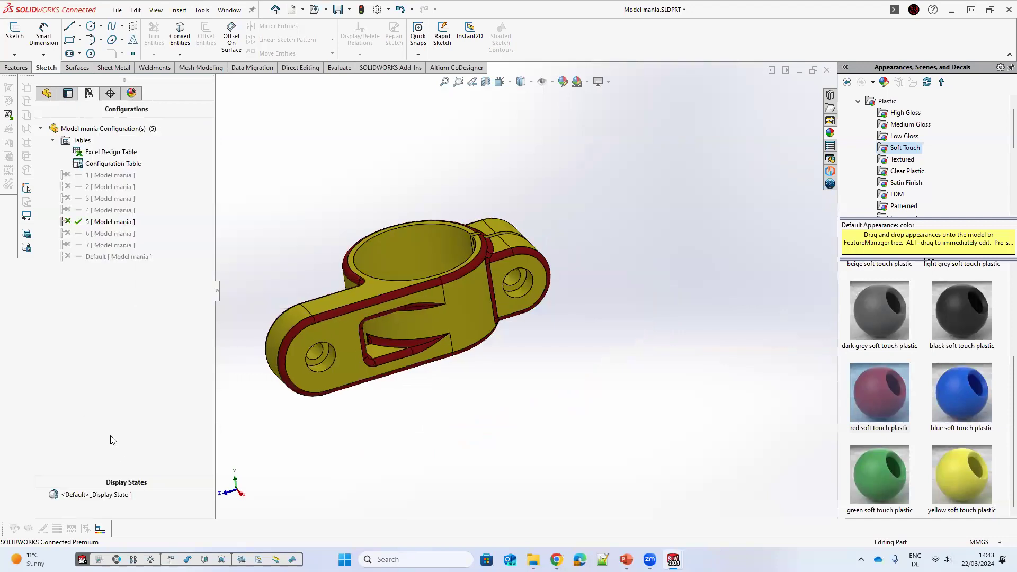
right_click(72, 494)
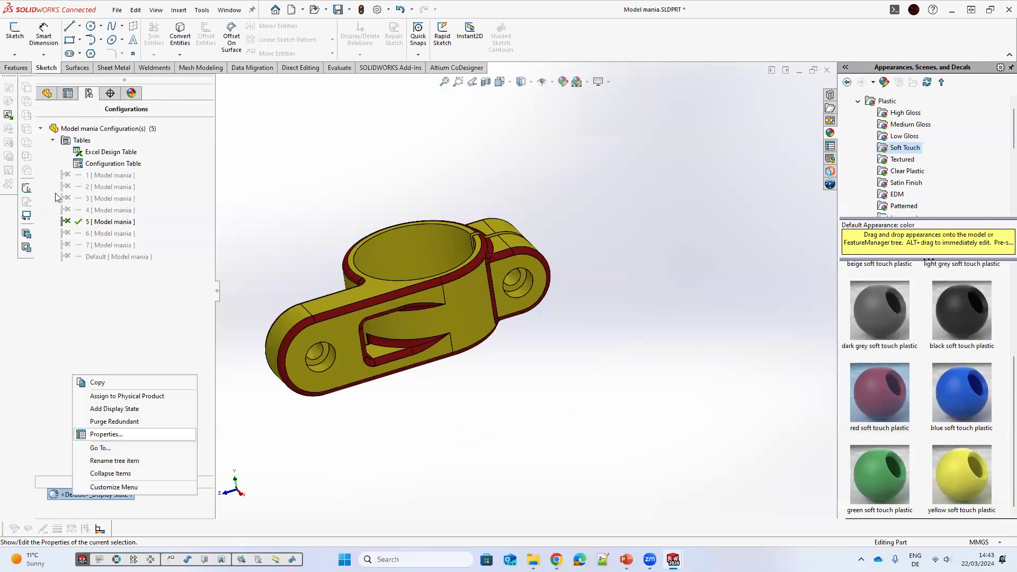
left_click(144, 192)
left_click(136, 167)
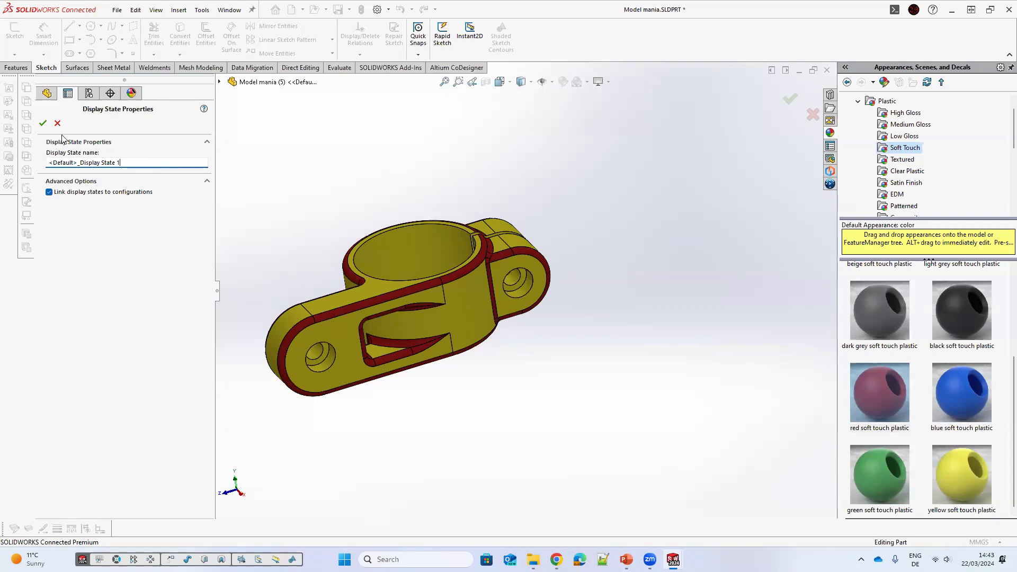
left_click(44, 124)
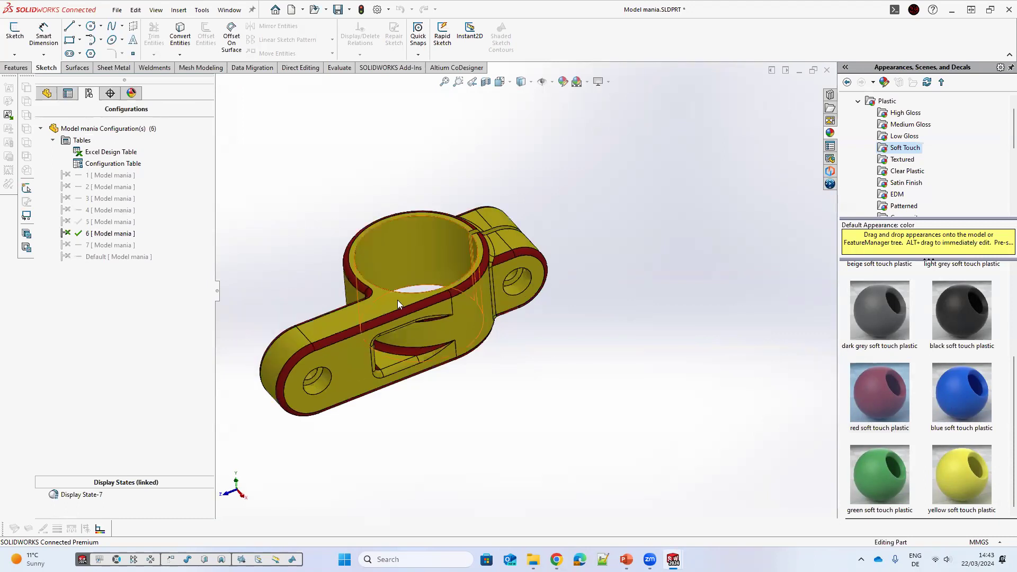
Step: Apply blue soft touch plastic to the part in configuration 6, then activate configuration 5 to compare
left_click_drag(961, 392, 424, 313)
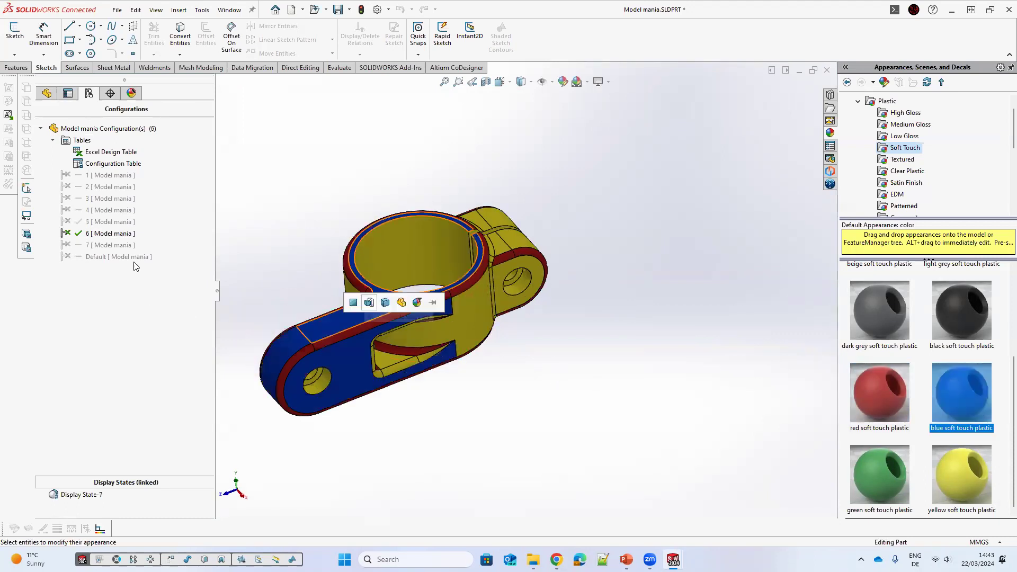
double_click(109, 223)
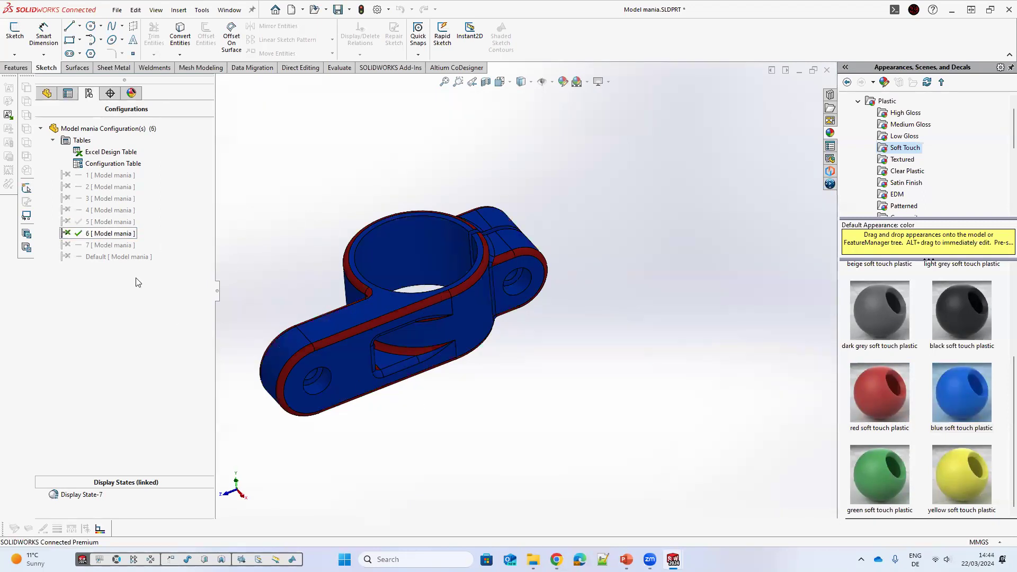
double_click(110, 222)
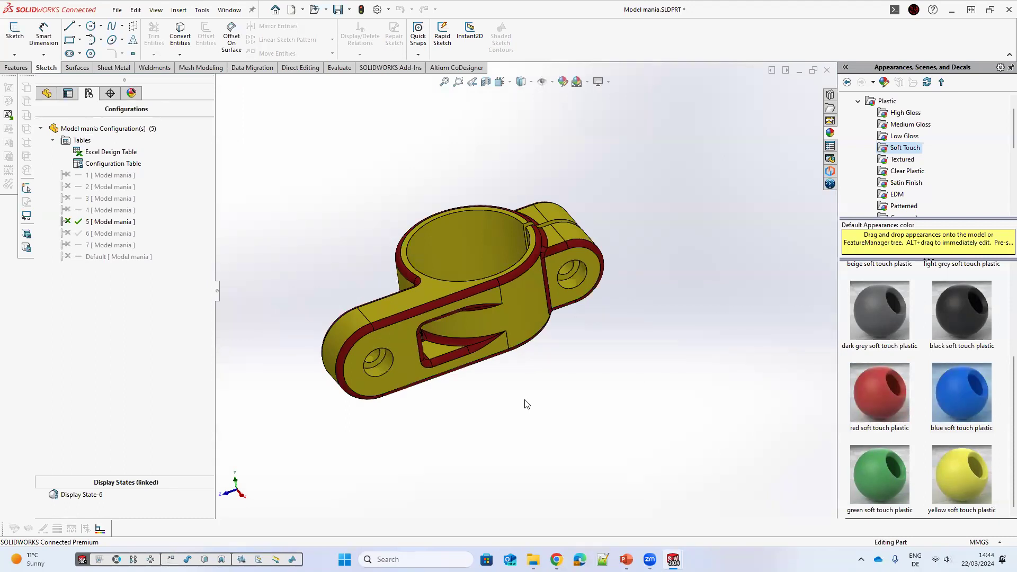
middle_click_drag(524, 400, 524, 400)
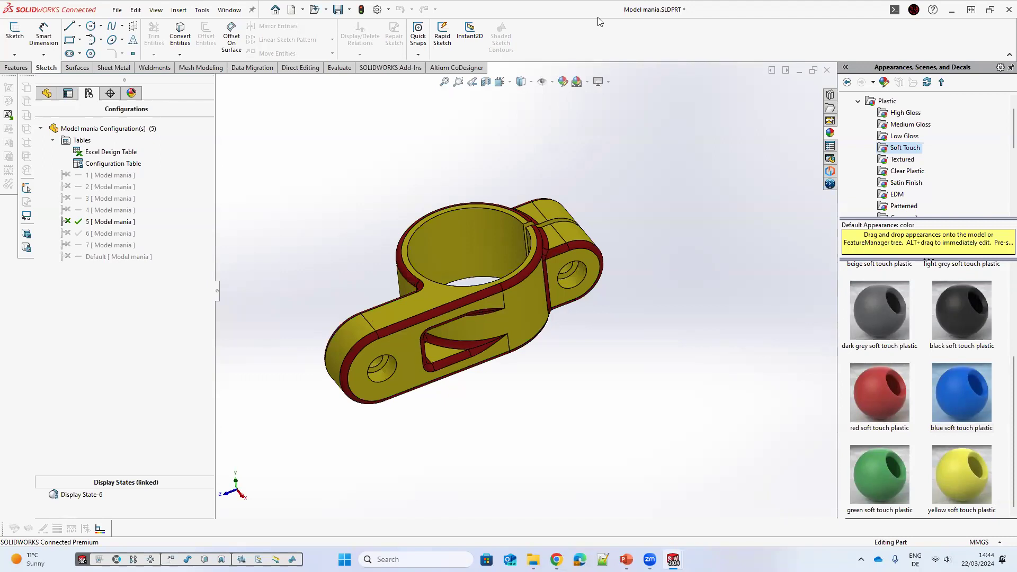
Step: Open the Excel design table, in place and then in a separate window, to review the configurations' $COLOR values
right_click(105, 155)
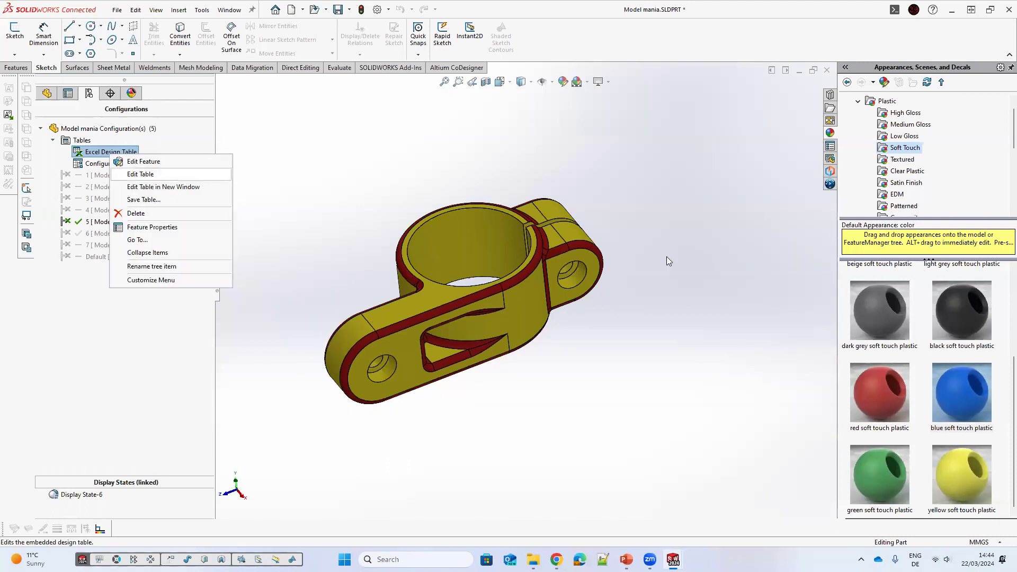
key("Return")
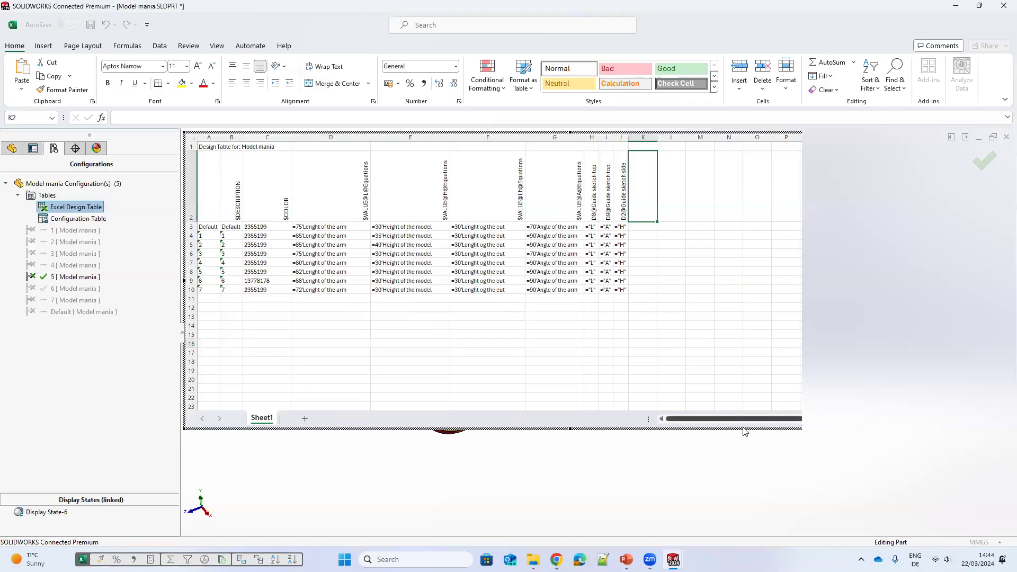
left_click(472, 359)
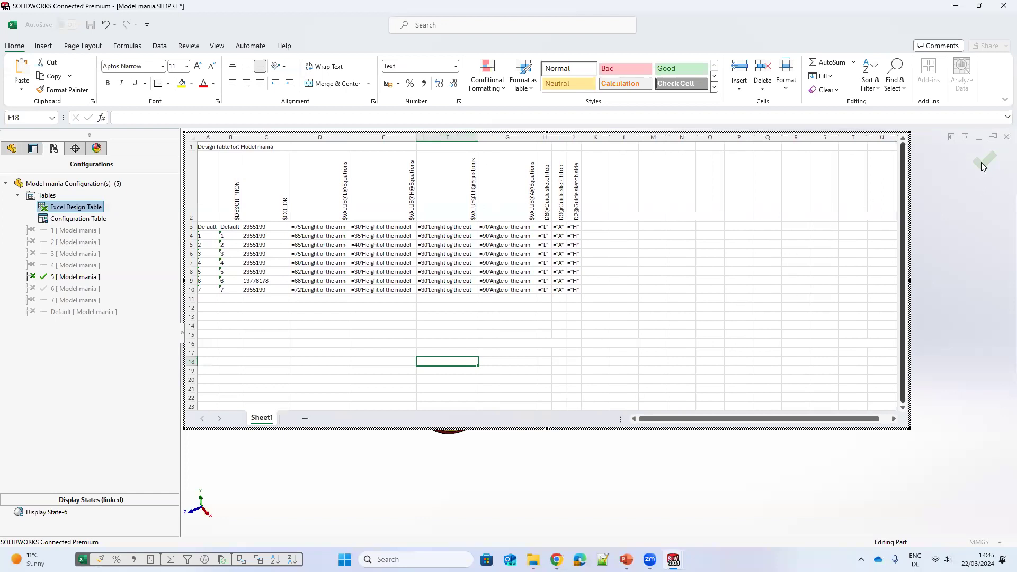
left_click(146, 186)
right_click(146, 186)
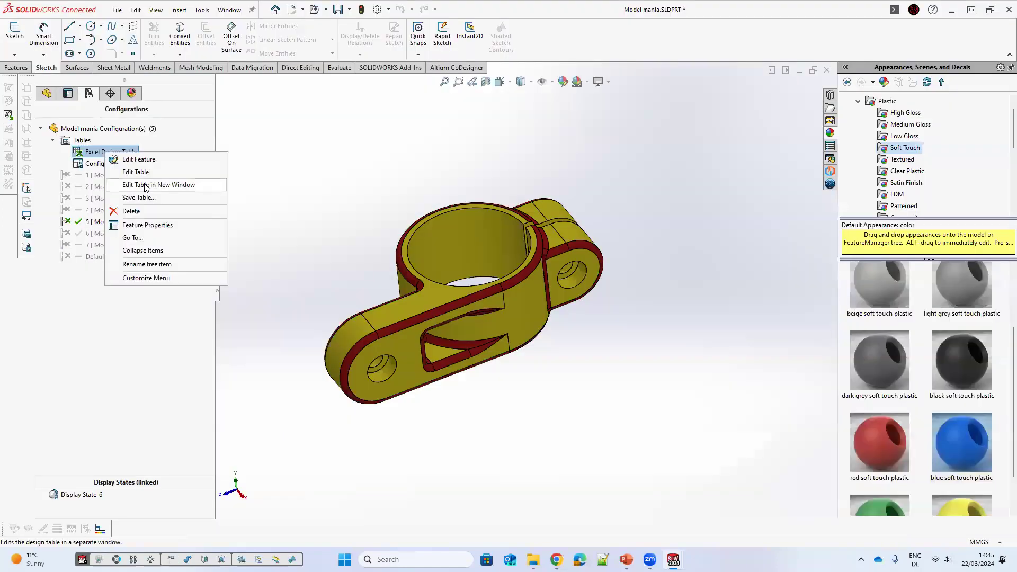
left_click(142, 181)
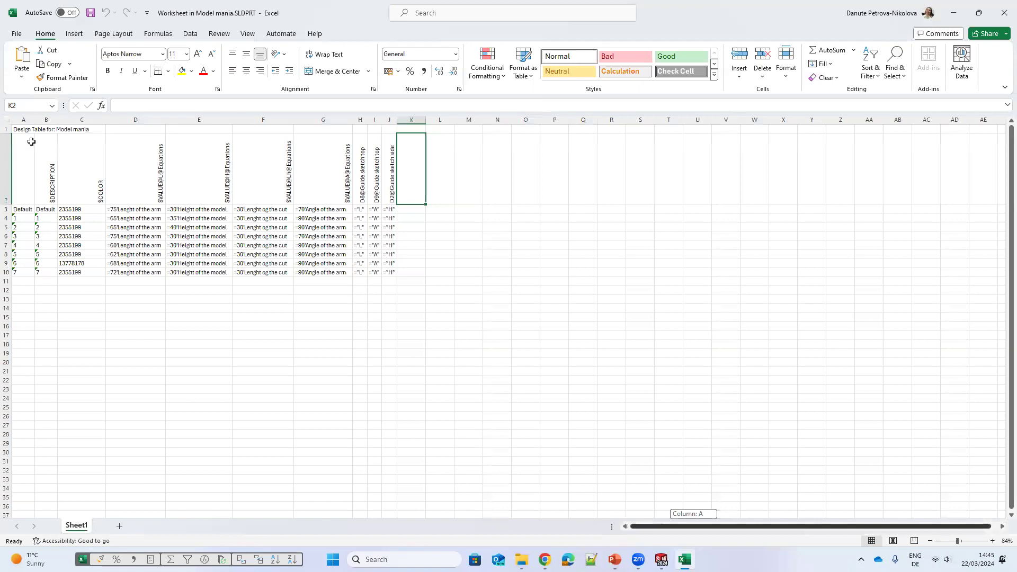
scroll(31, 141, "right", 1)
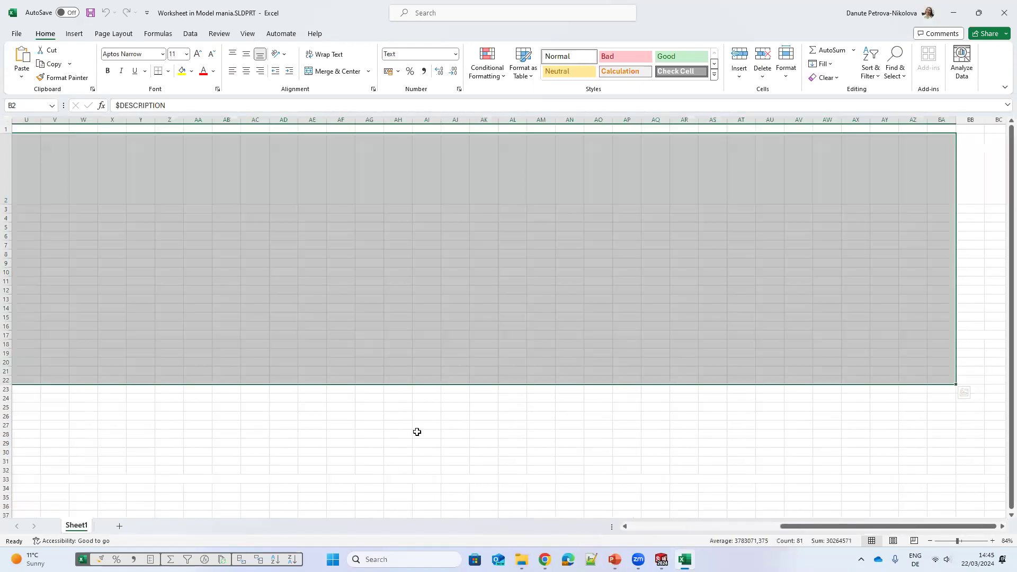
scroll(423, 424, "left", 7)
left_click(422, 431)
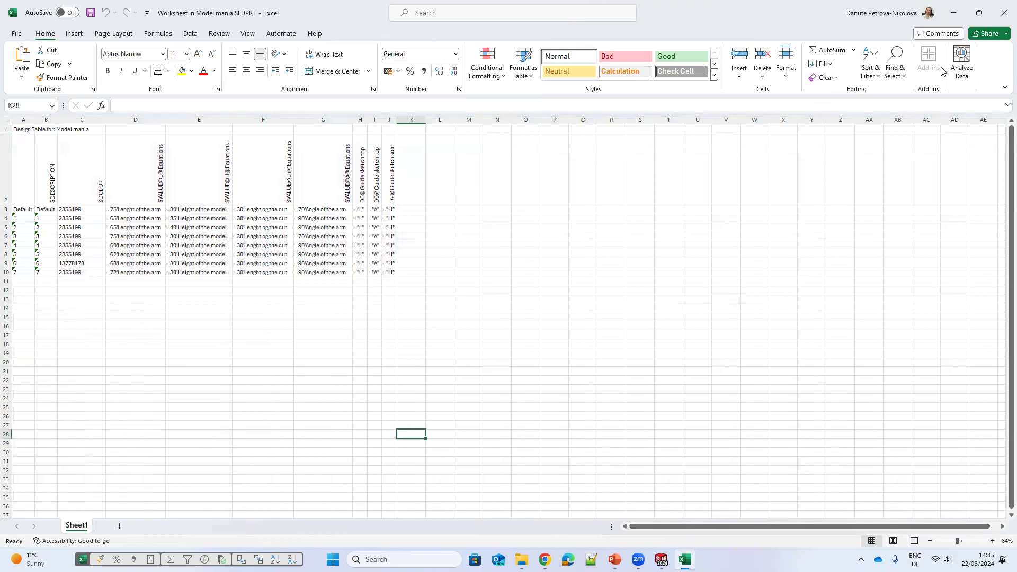
left_click(1003, 13)
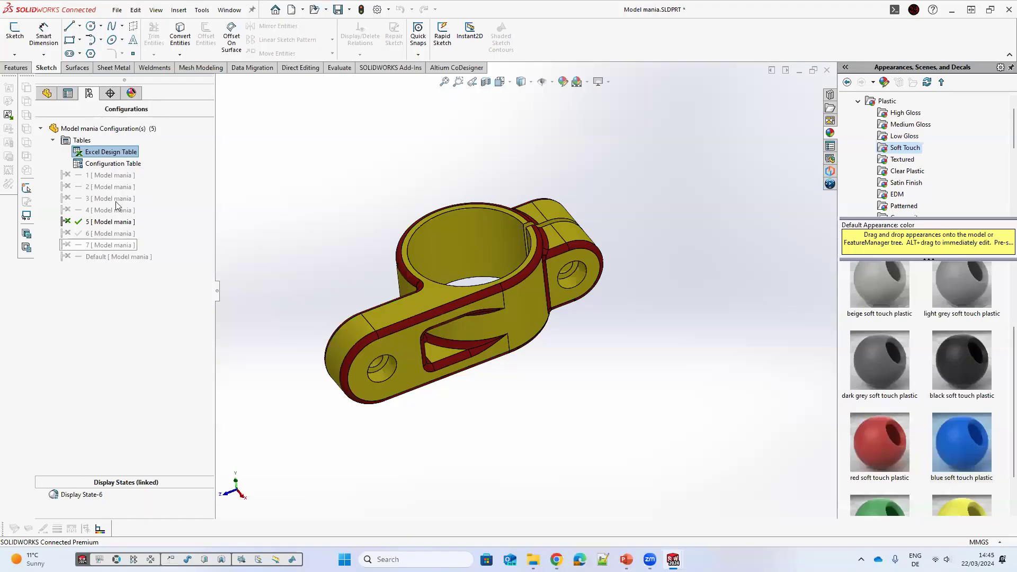
Step: Activate configuration 6 and copy its $COLOR value 13778178 into configuration 2's row of the design table
double_click(105, 234)
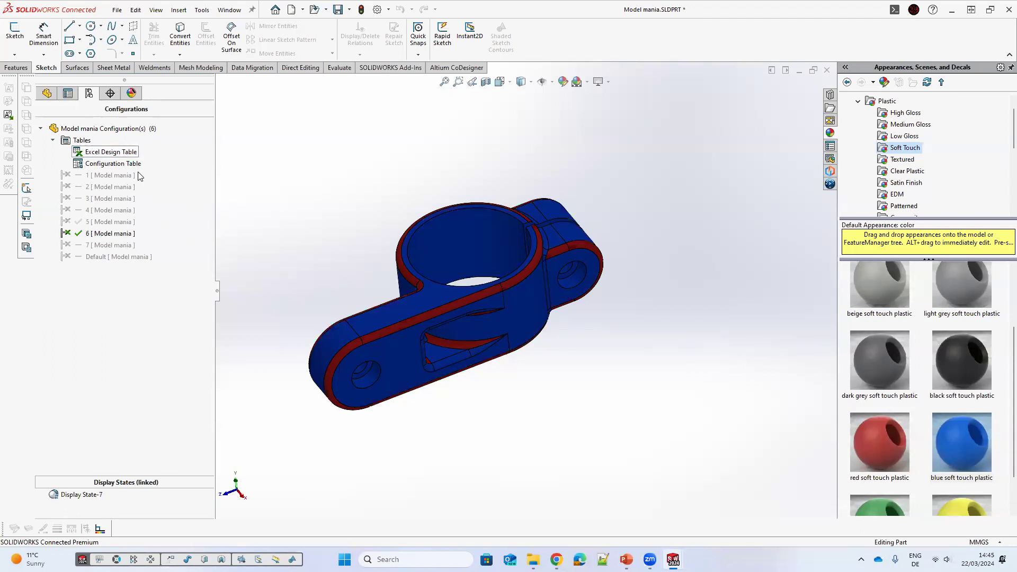
left_click(138, 173)
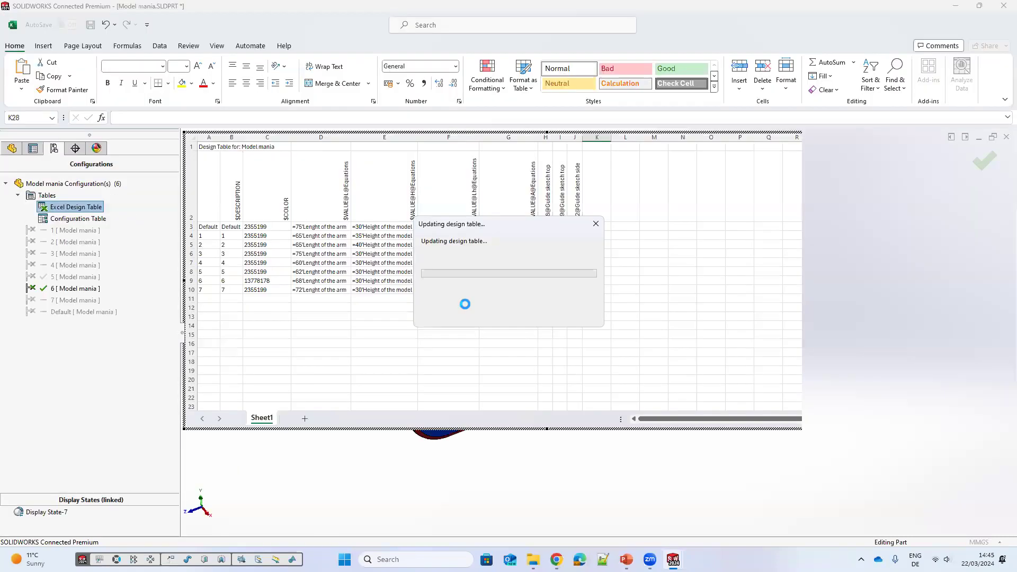
left_click(260, 282)
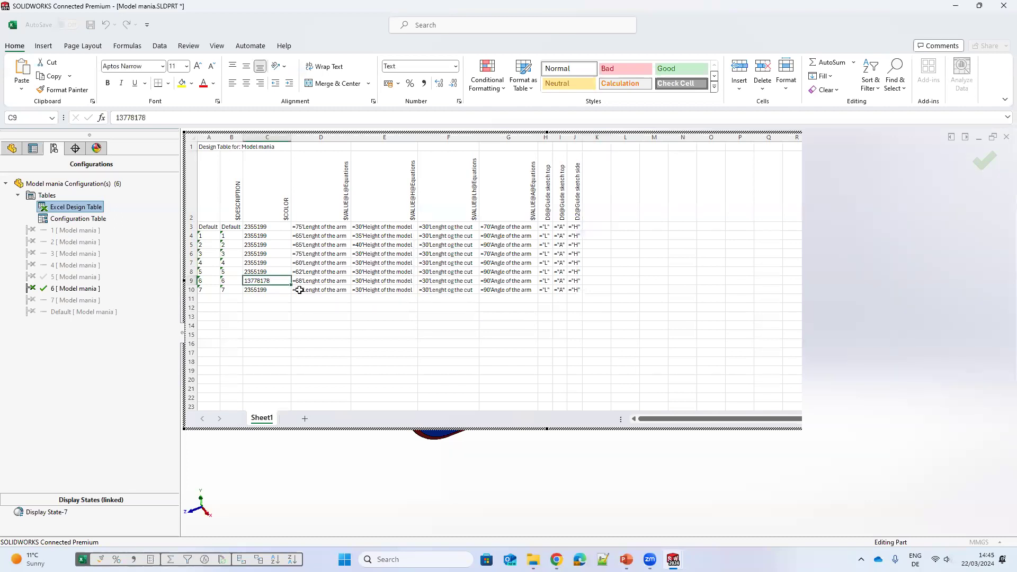
key("ctrl+c")
left_click(272, 246)
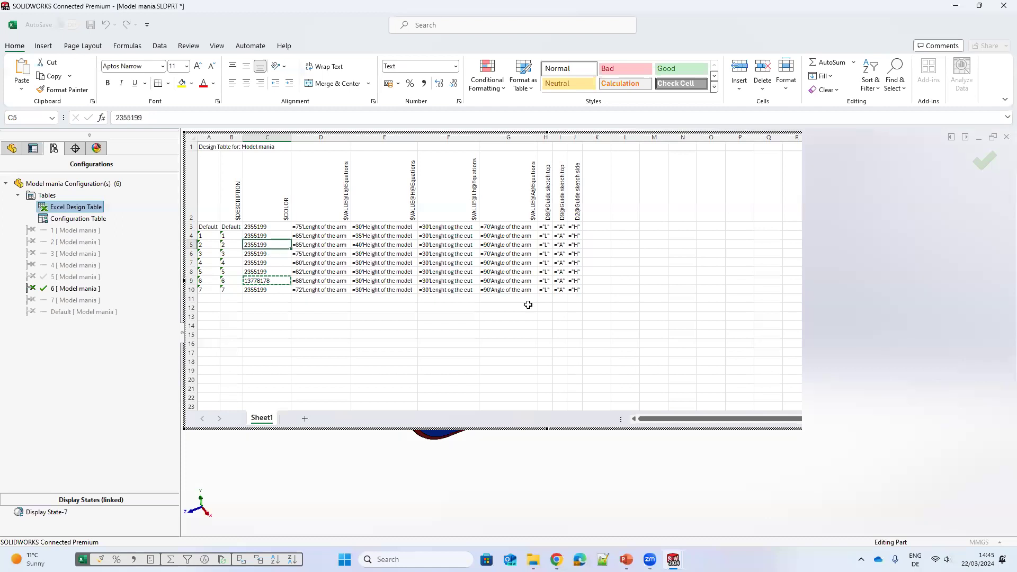
key("ctrl+v")
left_click(988, 162)
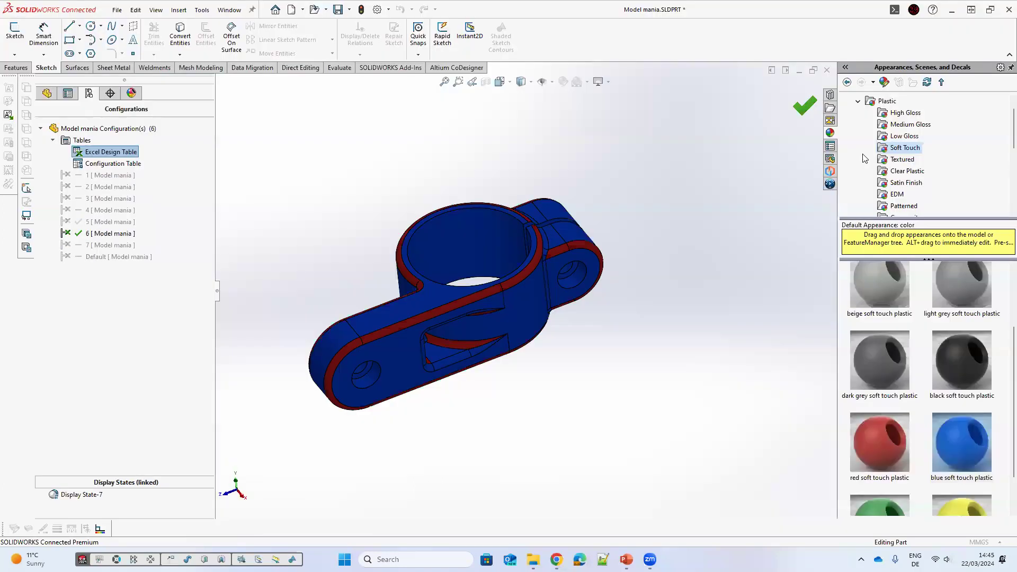
Step: Activate configuration 2 and then configuration 6 to compare their colours
left_click(119, 187)
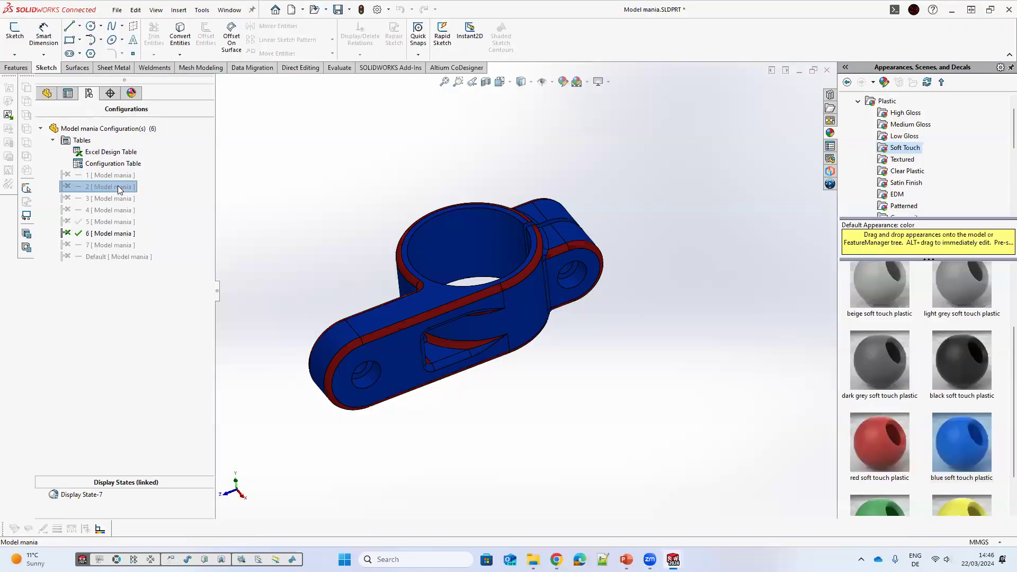
double_click(113, 198)
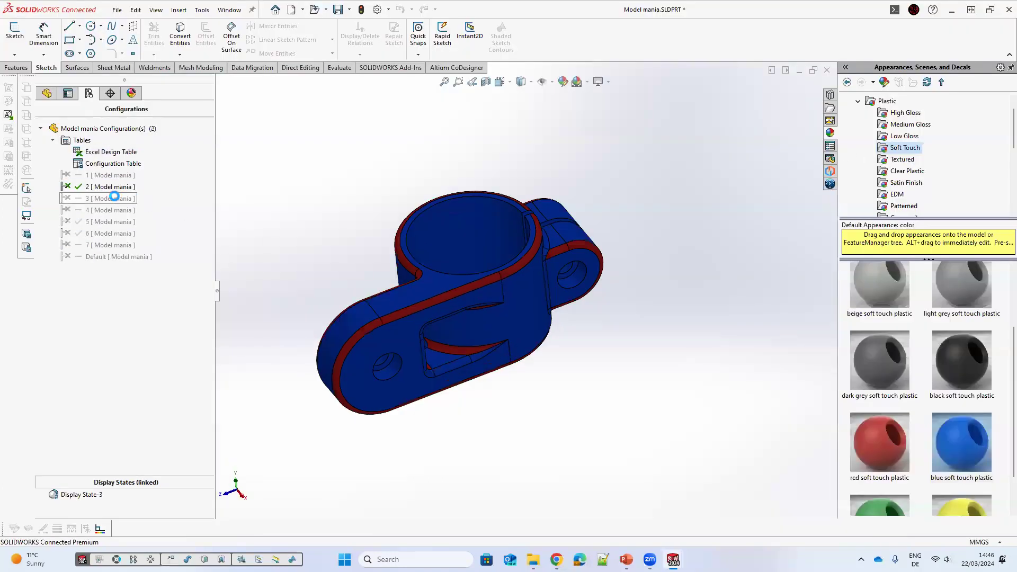
double_click(113, 233)
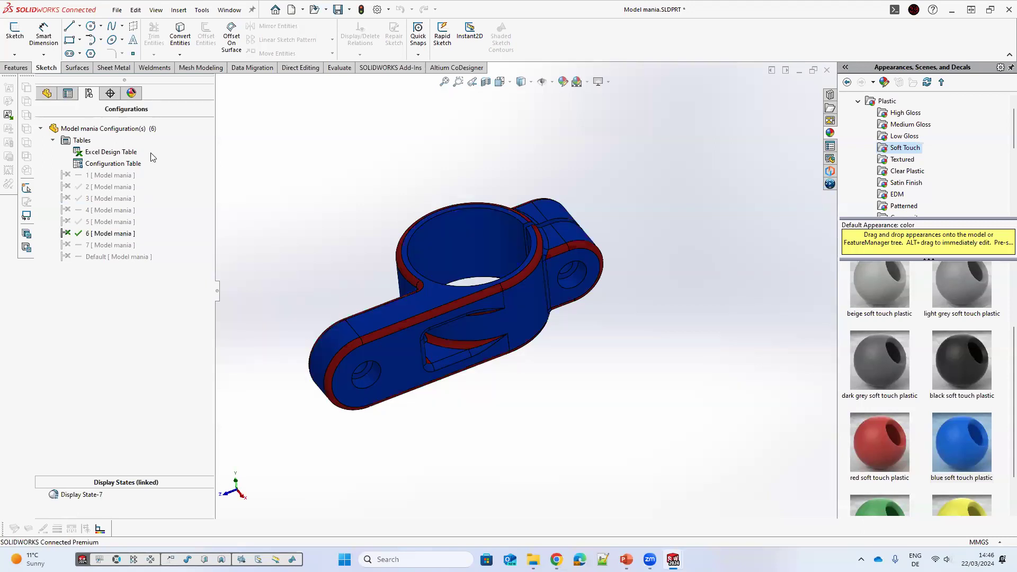
Step: Open the Excel design table again to check configuration 6's $COLOR value
left_click(106, 163)
right_click(129, 152)
left_click(133, 168)
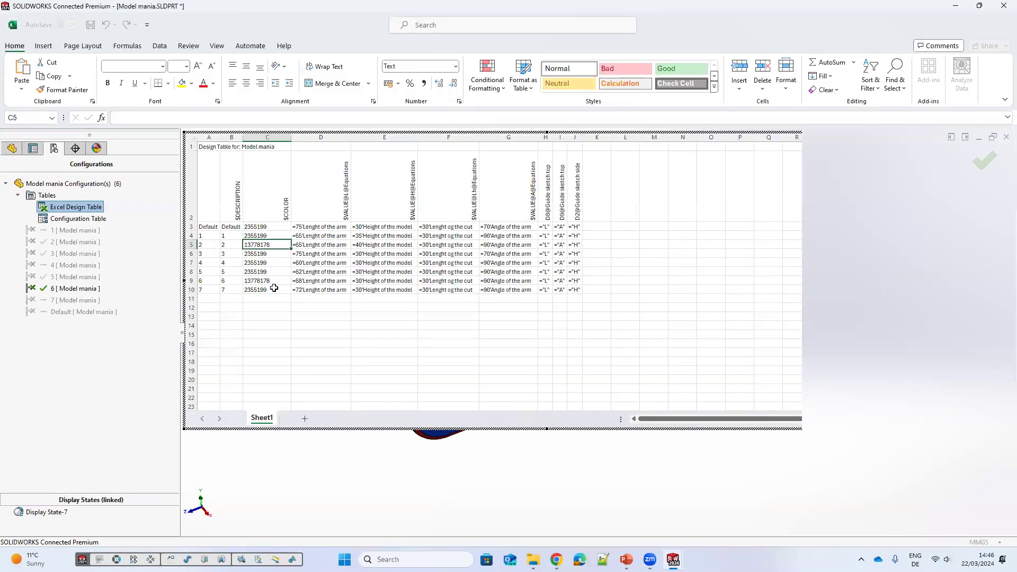
left_click(276, 282)
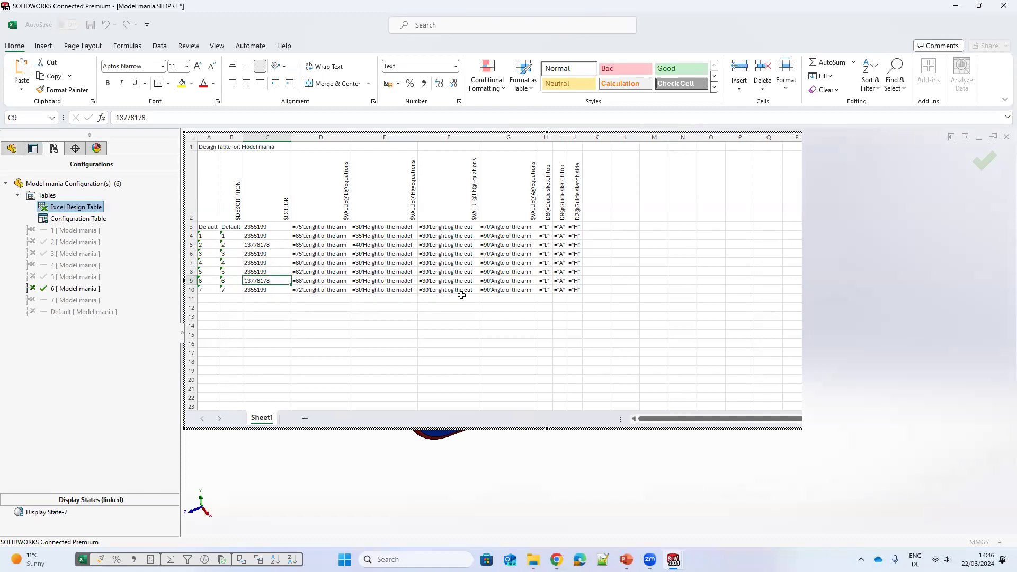
left_click(983, 162)
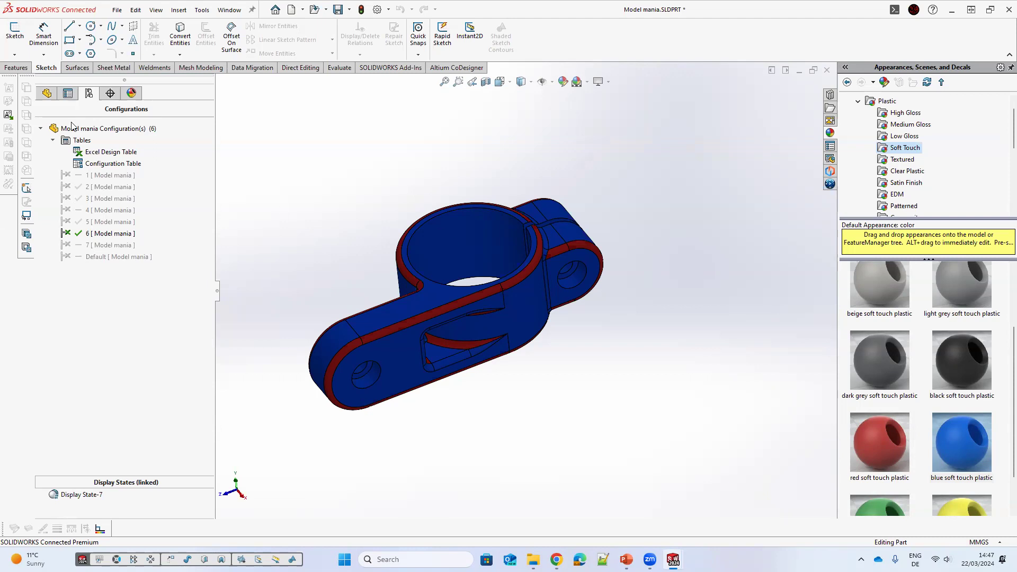
Step: Activate configuration 1 and add a derived configuration of it named 1-1
left_click(52, 141)
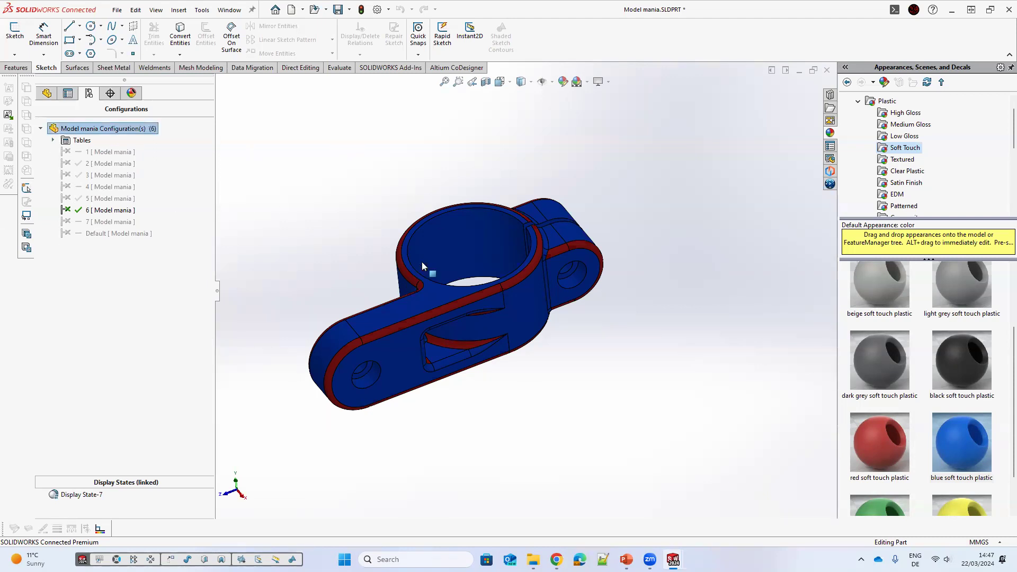
double_click(104, 152)
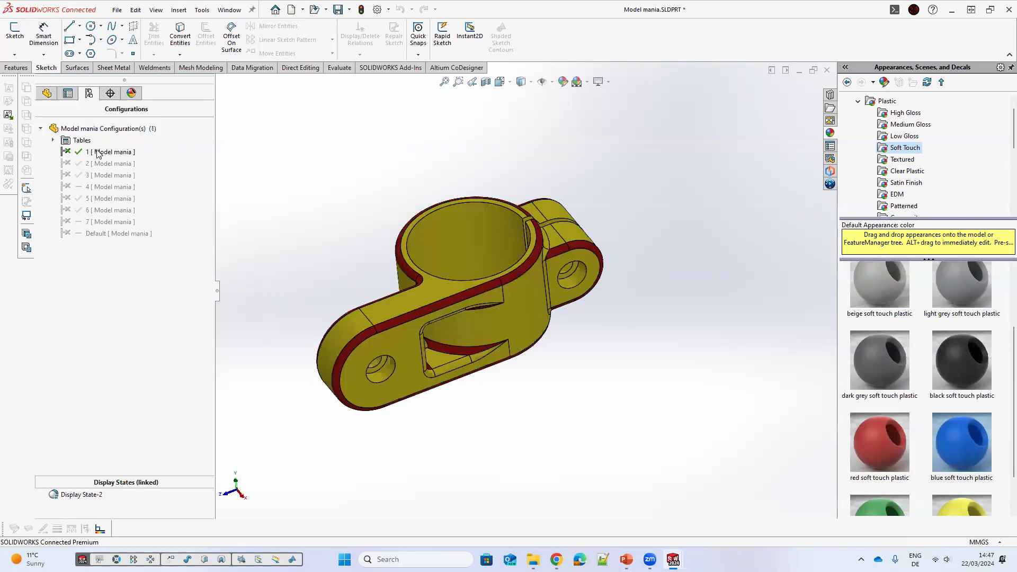
right_click(121, 155)
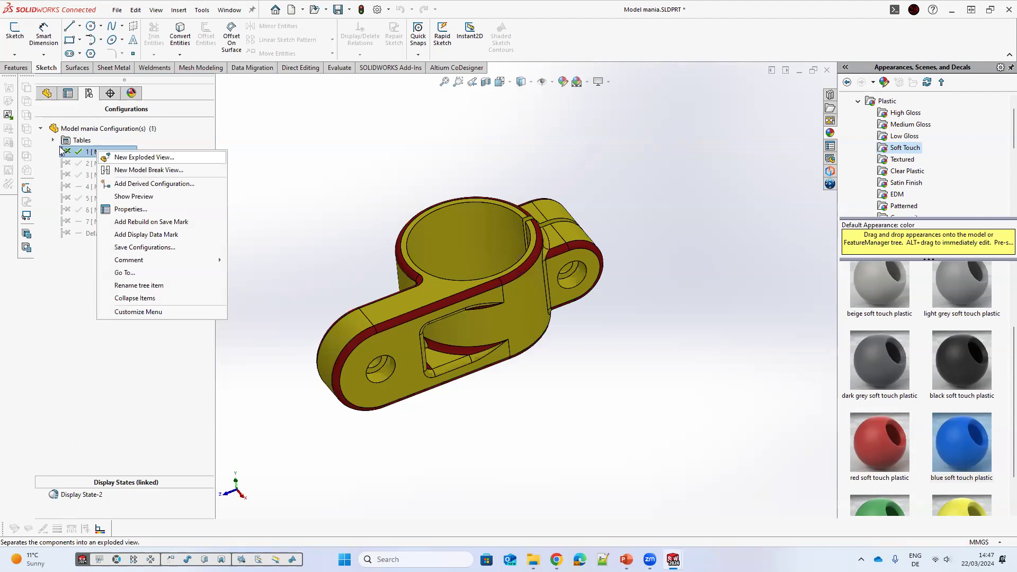
left_click(159, 183)
type("1-")
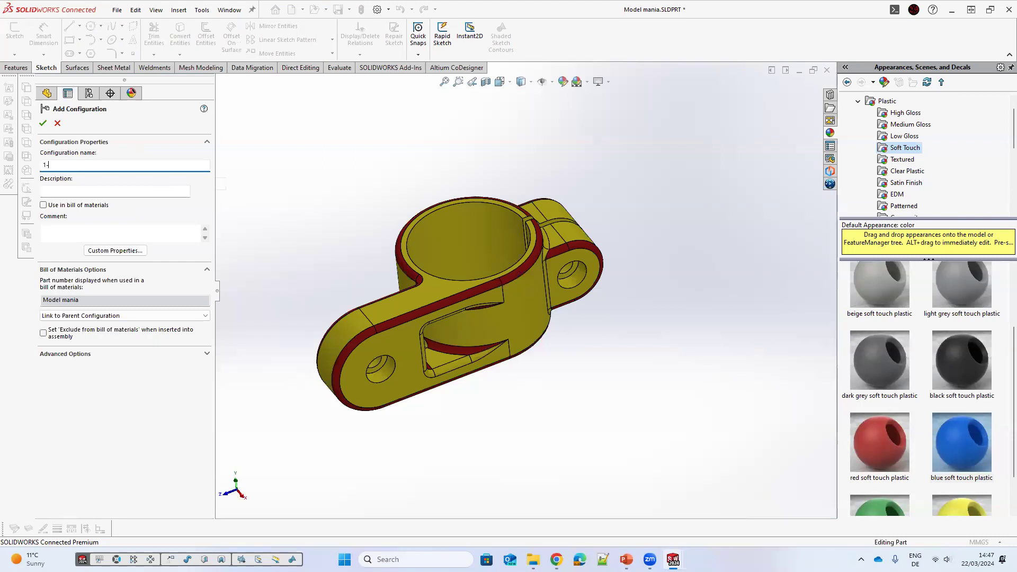
type("1")
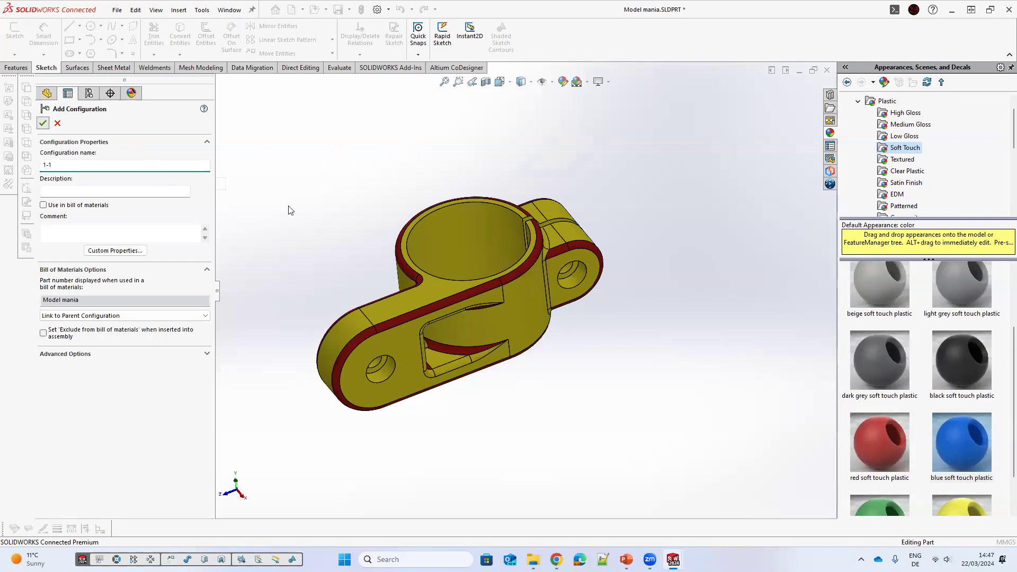
key("Return")
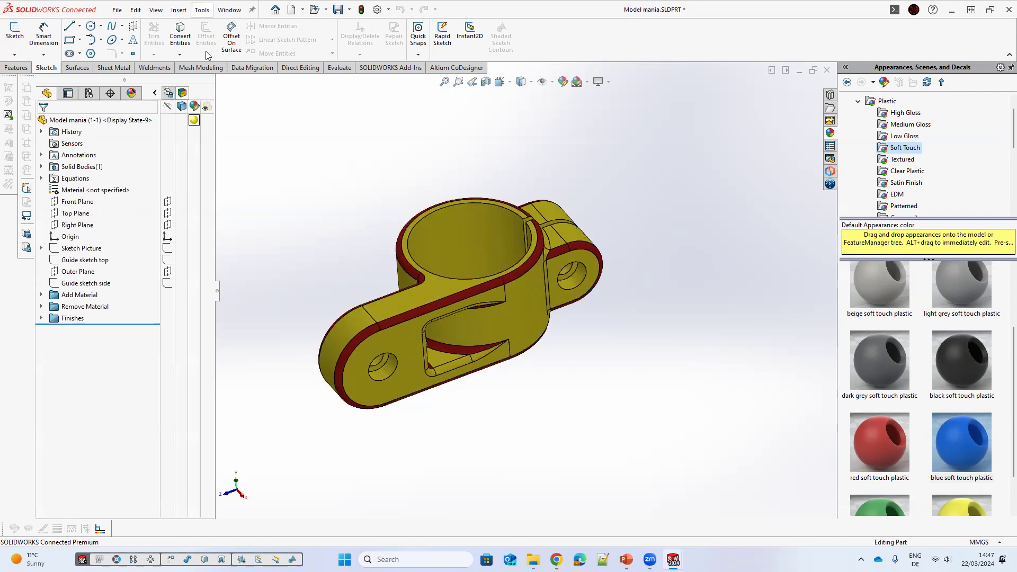
Step: Scale the part uniformly about its centroid by a factor of 0.5
left_click(179, 10)
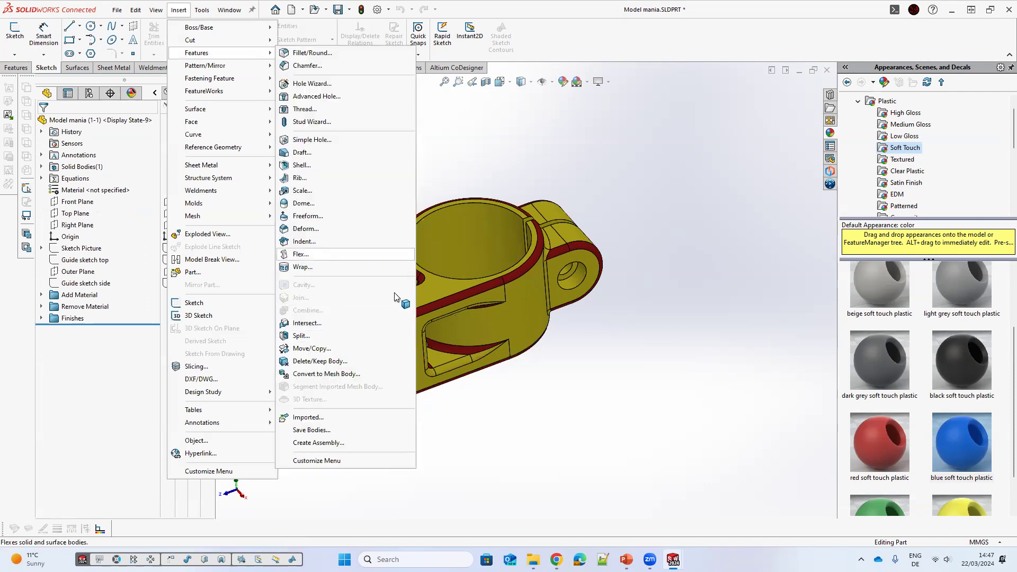
left_click(302, 190)
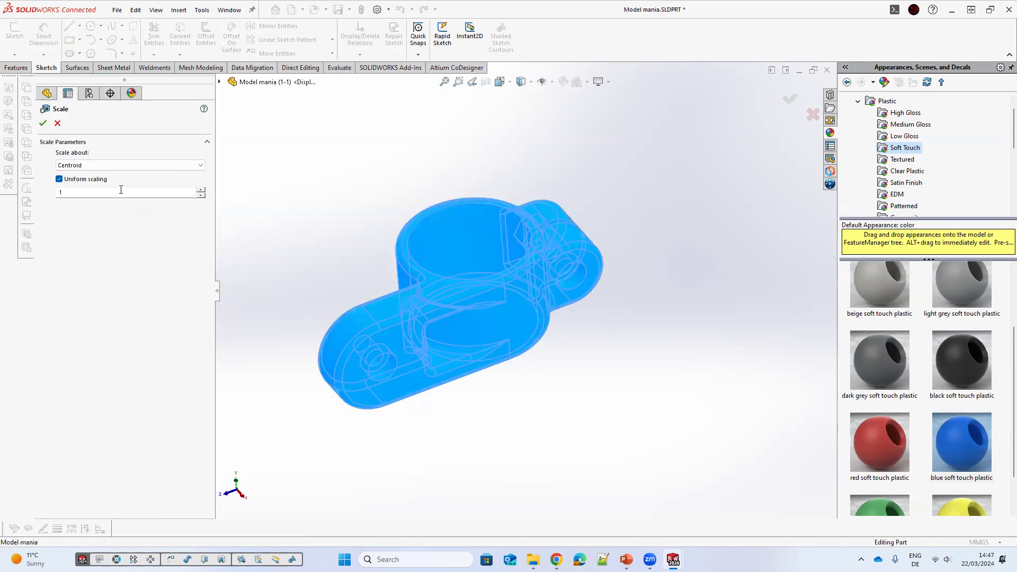
double_click(79, 193)
type("0.5")
left_click(43, 123)
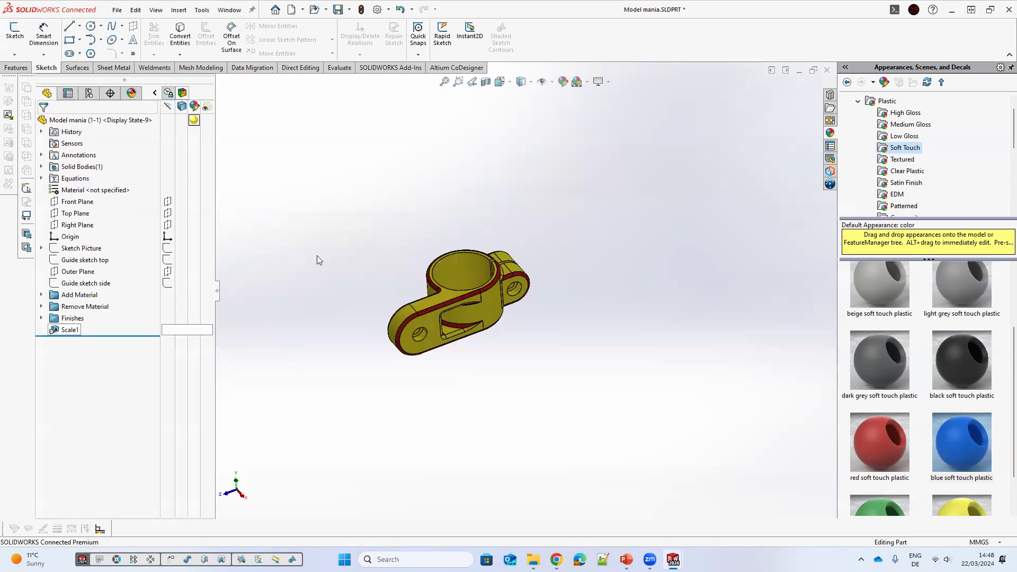
Step: Activate configuration 1, then configuration 2, then configuration 1 again to compare them
left_click(89, 93)
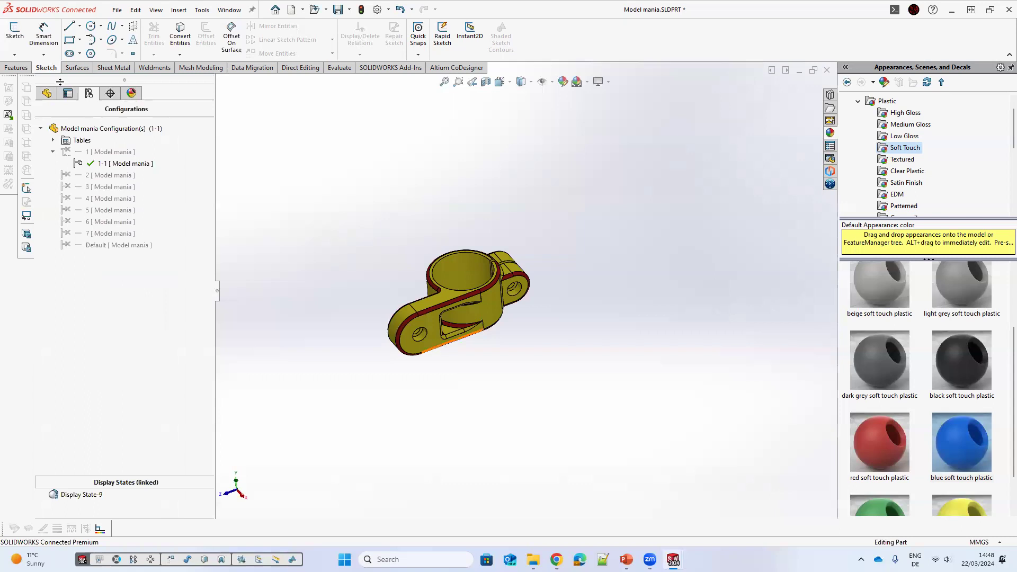
double_click(101, 153)
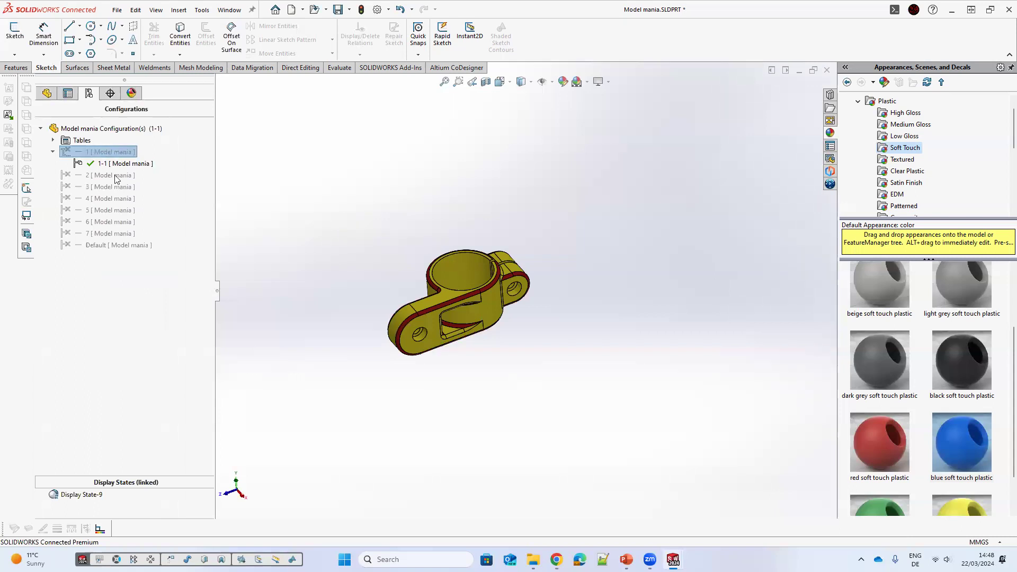
double_click(96, 175)
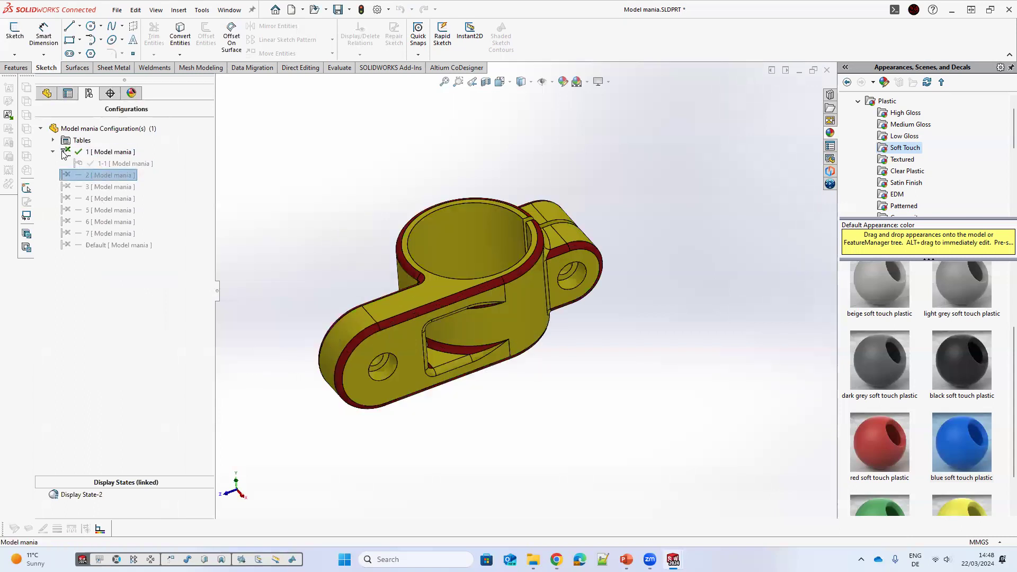
double_click(82, 154)
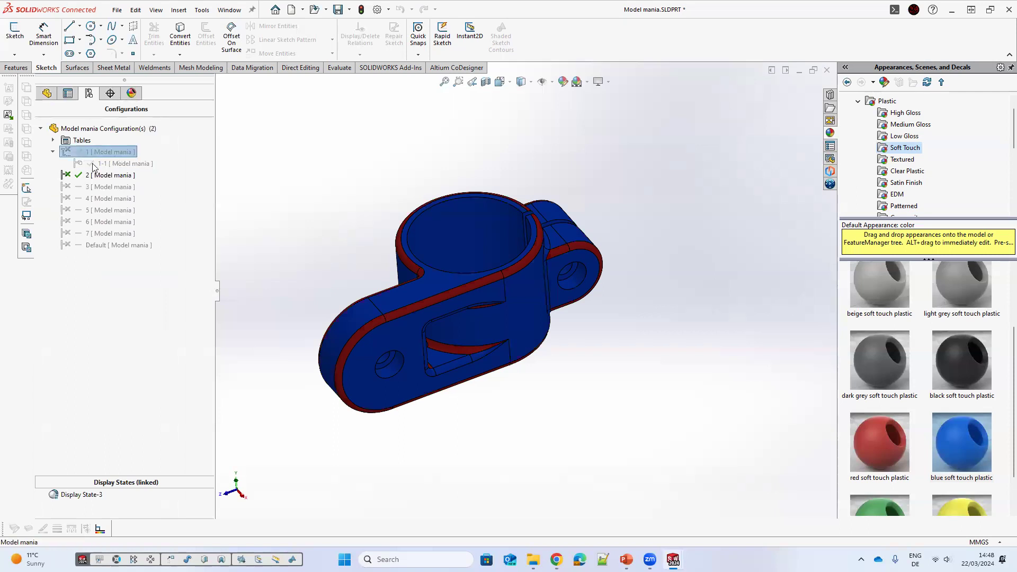
Step: Edit the Excel design table, adding configuration 1-1 and the new parameters to it
left_click(54, 141)
right_click(97, 153)
left_click(142, 183)
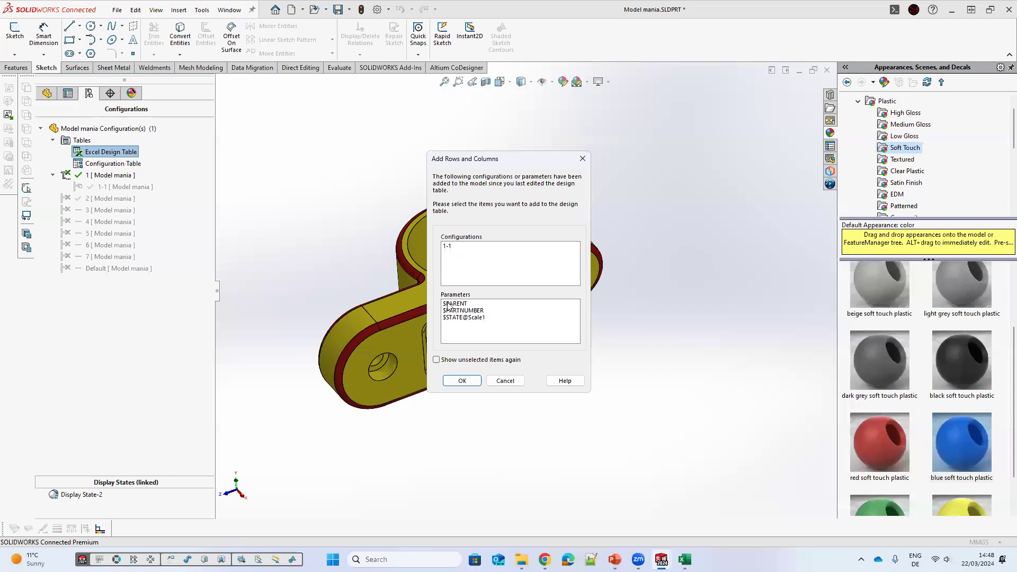
left_click(449, 247)
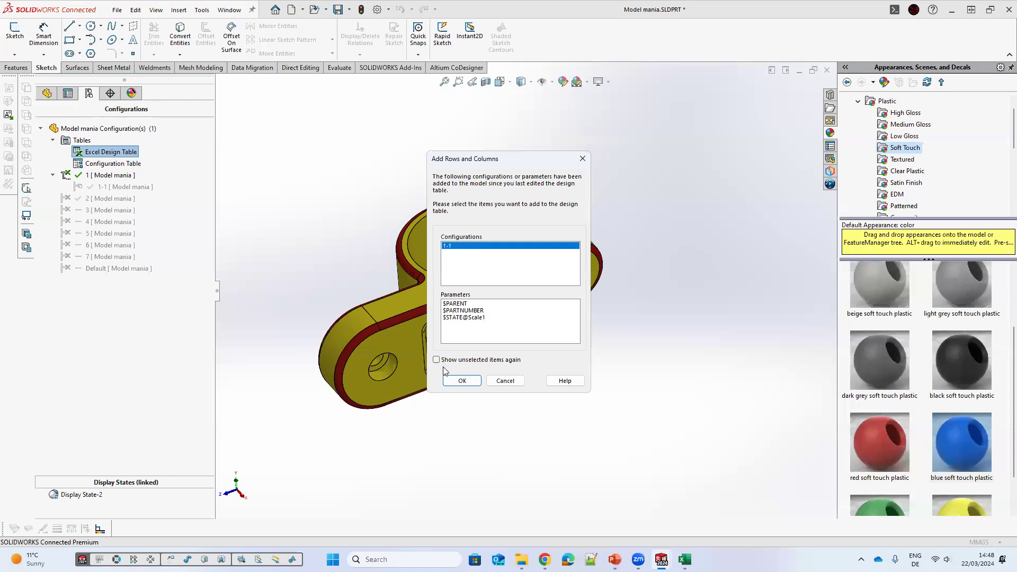
left_click(462, 381)
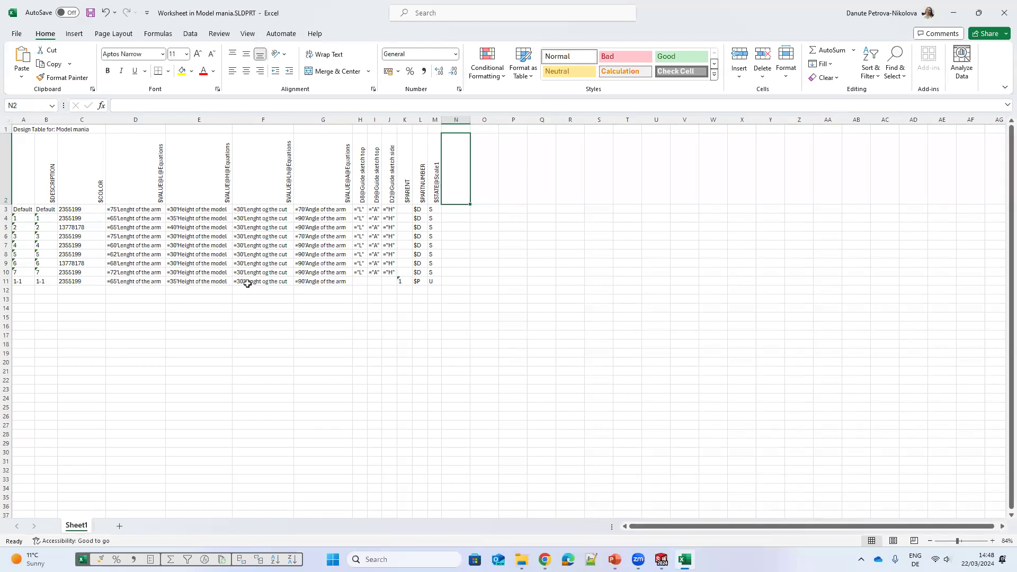
Step: Copy configuration 2's row into a new row 12 for configuration 2-2
left_click_drag(21, 281, 435, 282)
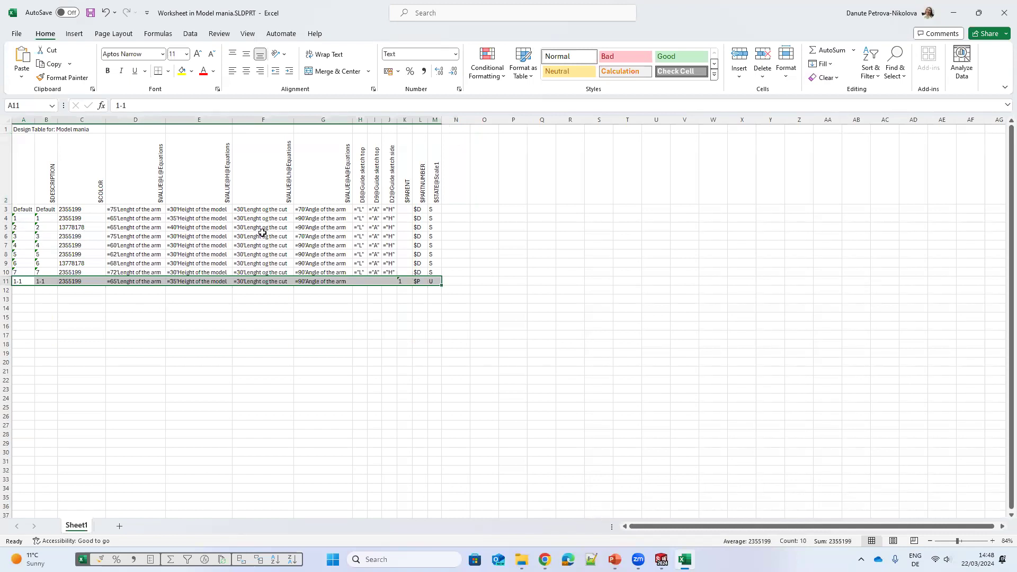
left_click_drag(21, 227, 431, 223)
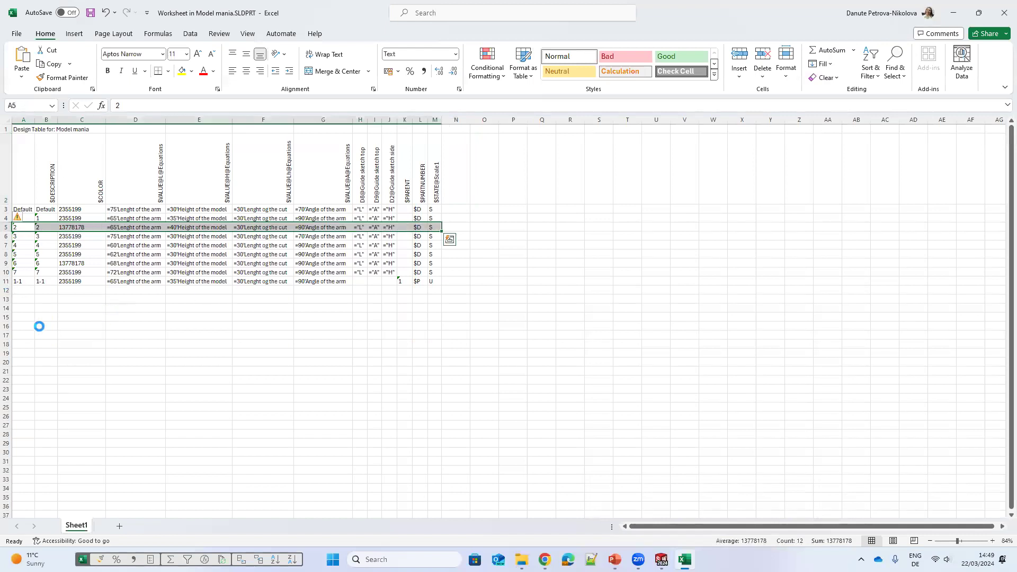
key("ctrl+c")
left_click(27, 290)
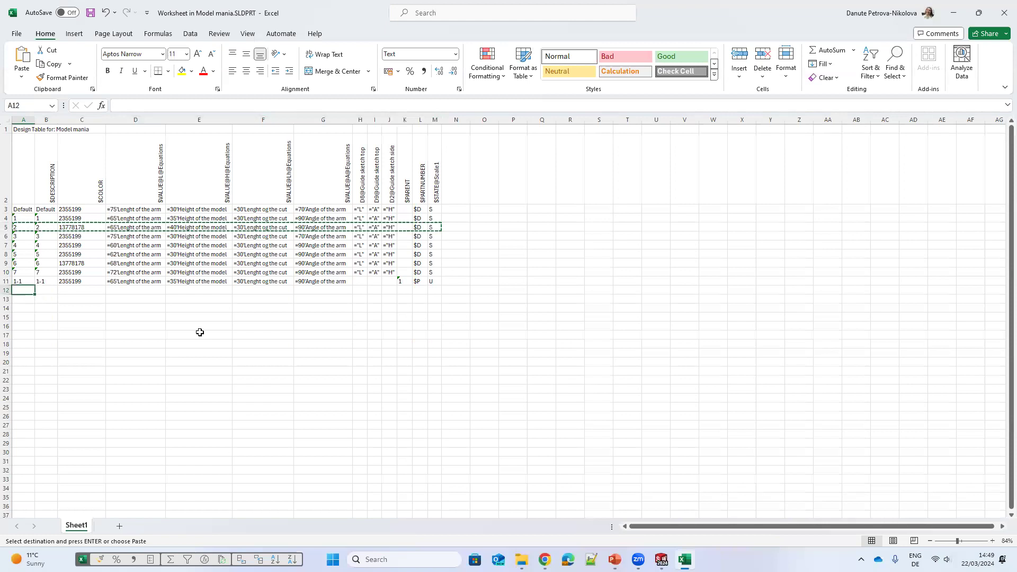
key("ctrl+v")
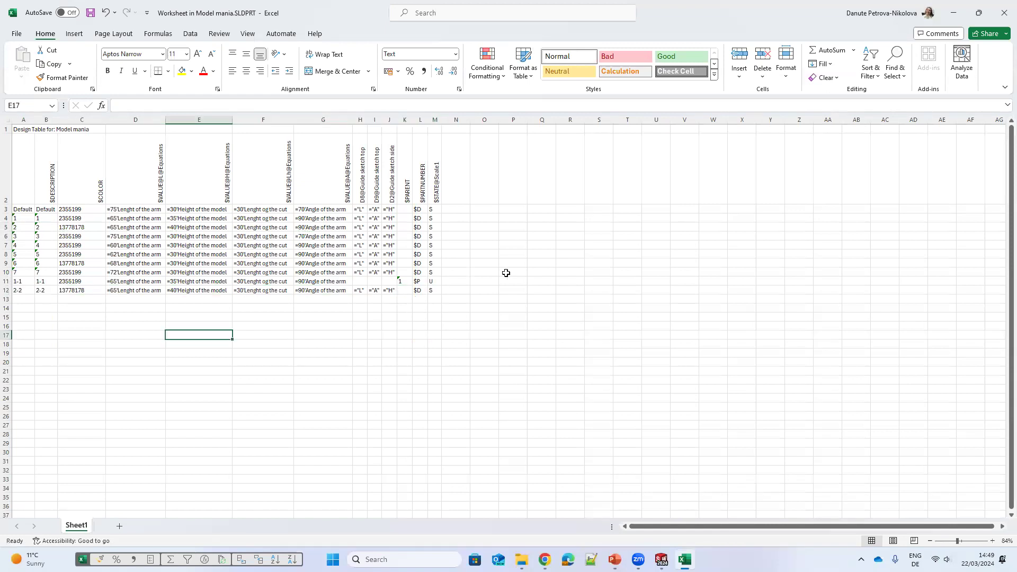
Step: Set configuration 2-2's $PARENT value to 2
left_click(403, 291)
type("2")
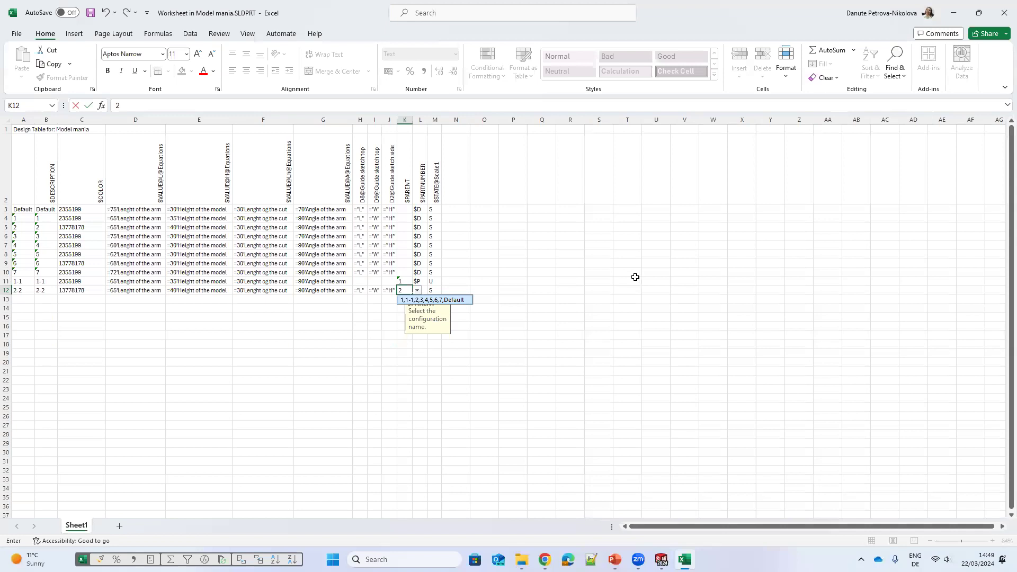
left_click(416, 299)
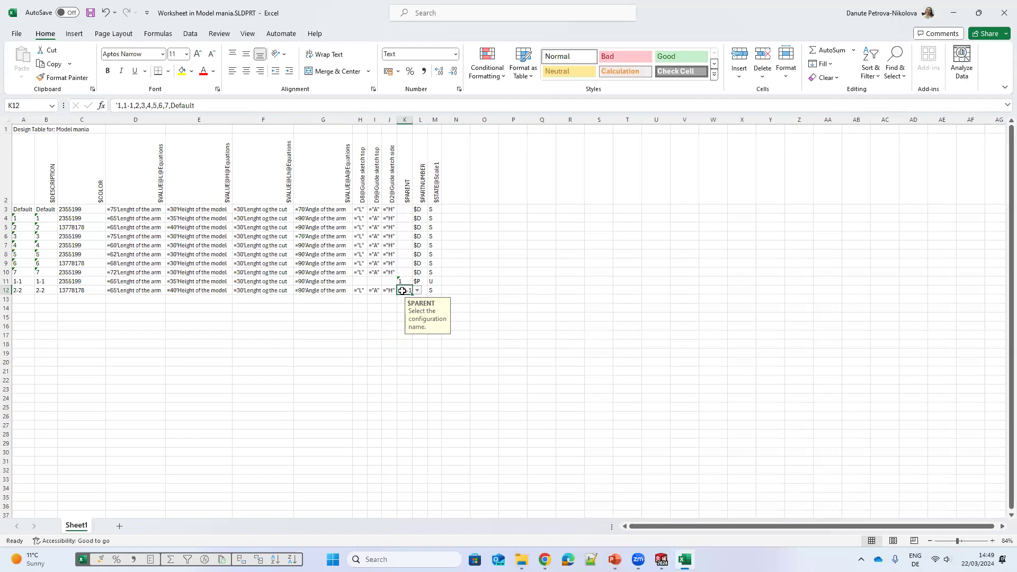
type("2")
left_click(421, 299)
type("2")
type("'2")
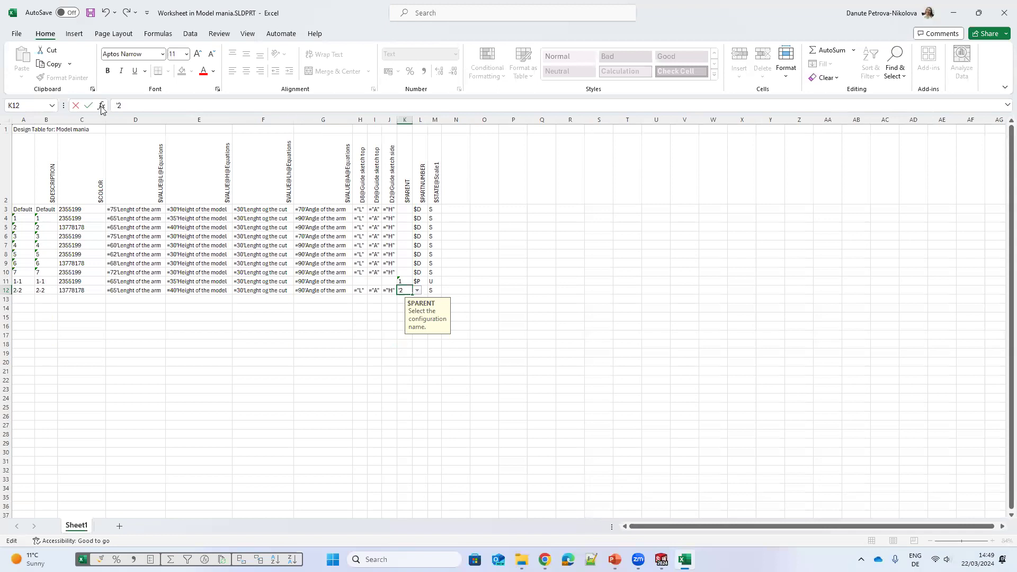
key("BackSpace")
key("Escape")
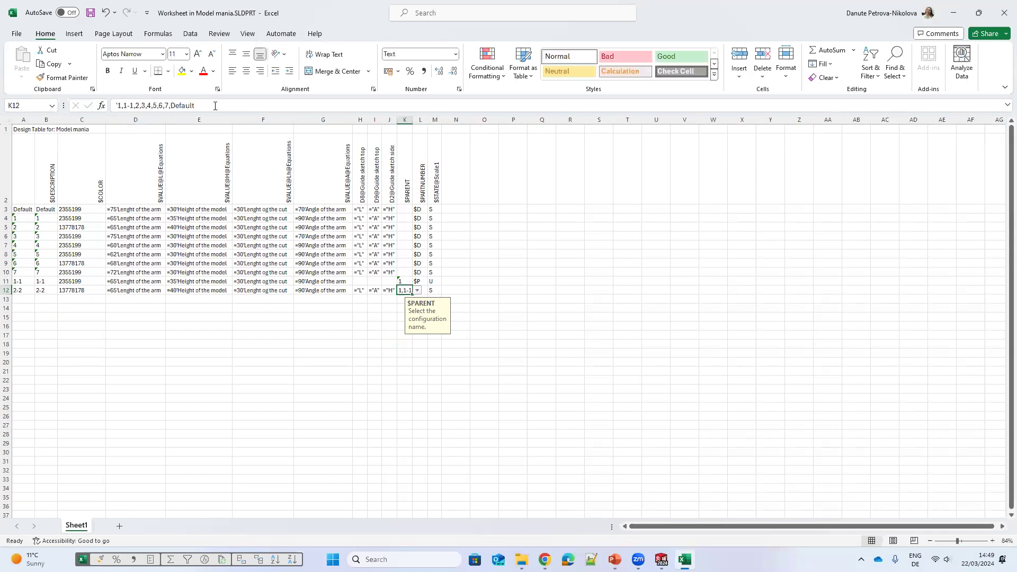
key("F2")
key("ctrl+shift+Left")
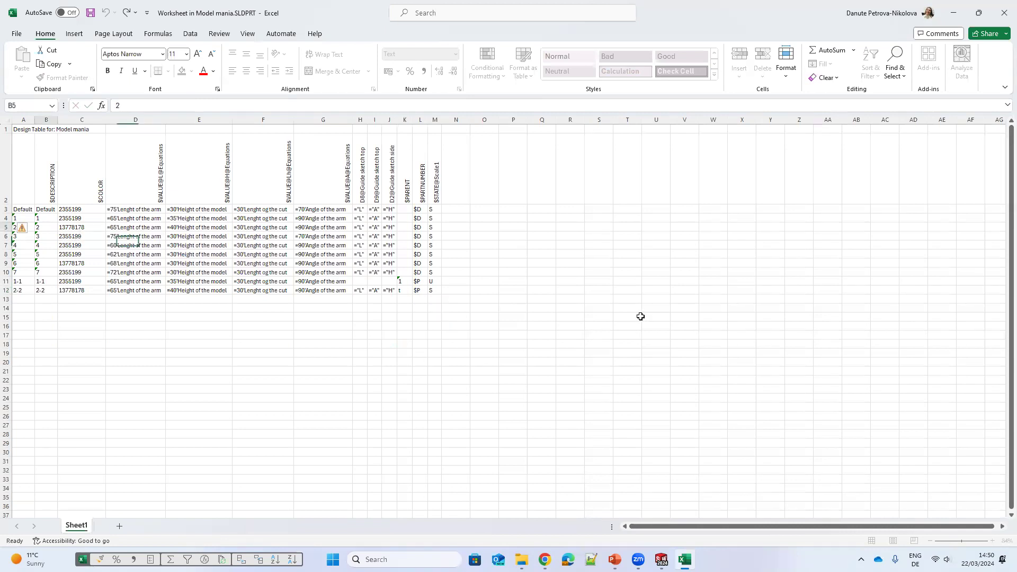
key("ctrl+c")
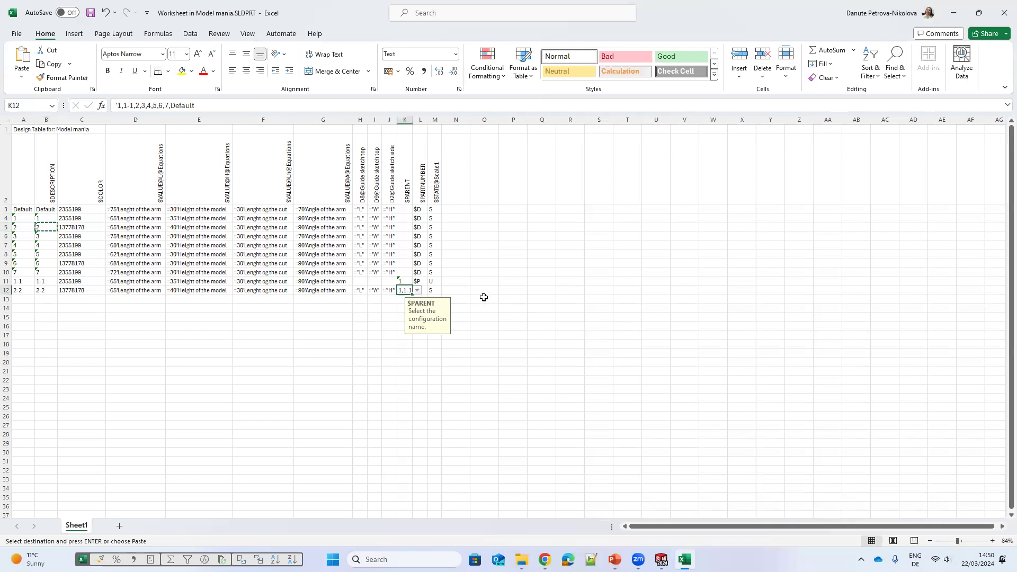
key("ctrl+v")
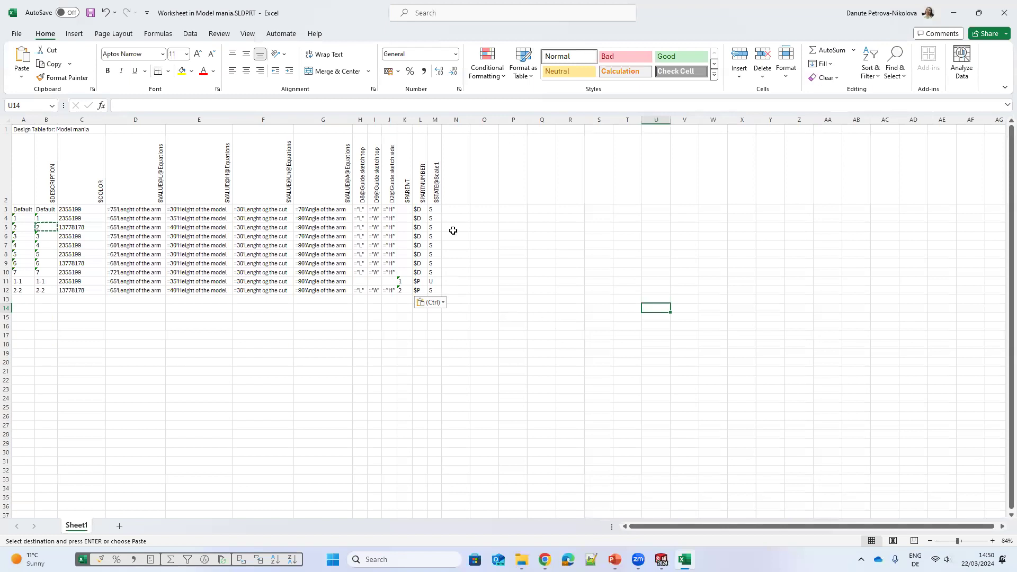
Step: Fill configuration 2-2's $STATE@Scale1 with U and close the design table to update the part
left_click(437, 283)
key("ctrl+Up")
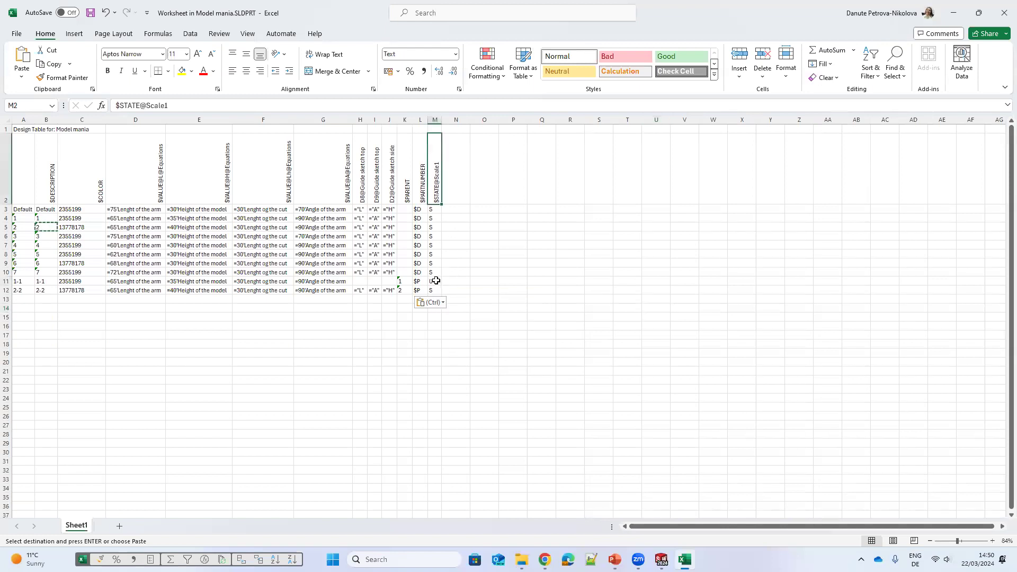
left_click(455, 272)
left_click(434, 281)
left_click_drag(441, 286, 439, 292)
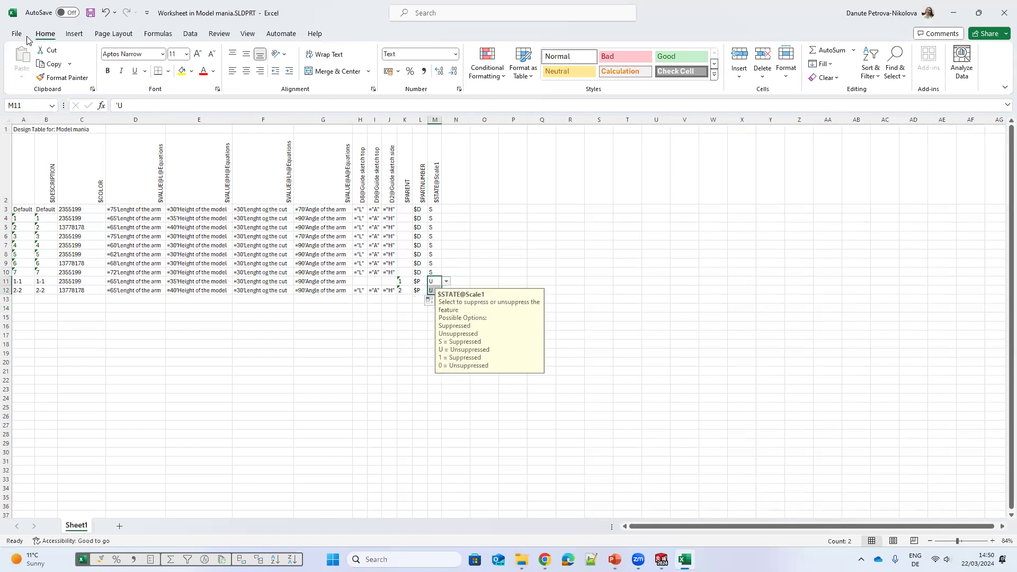
left_click_drag(741, 263, 714, 264)
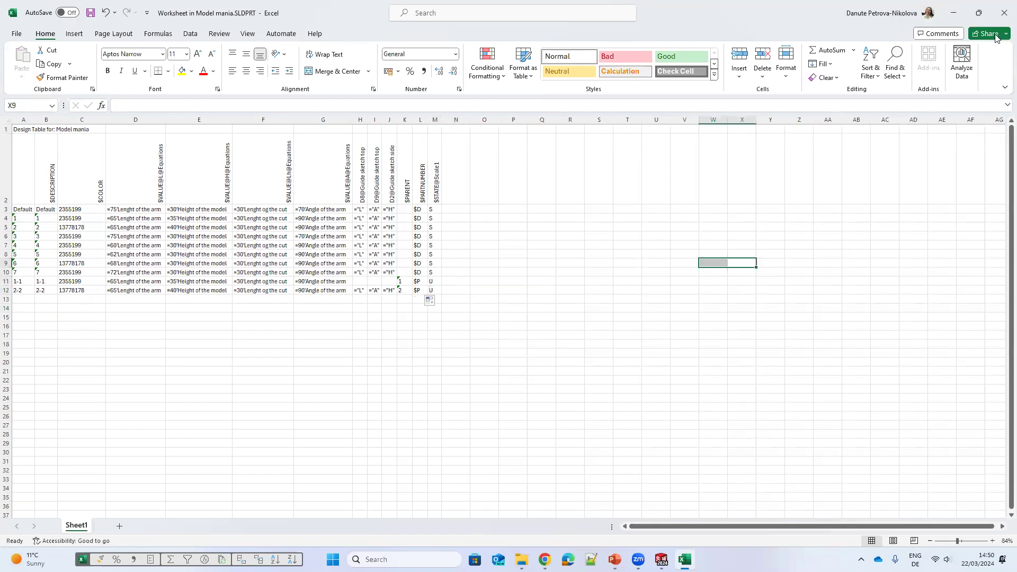
left_click(1001, 10)
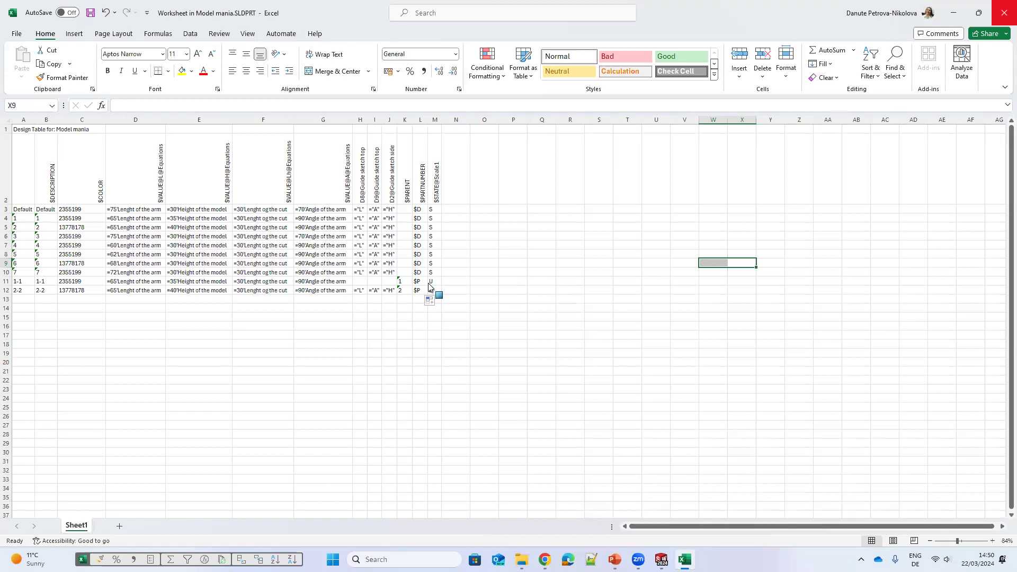
key("Return")
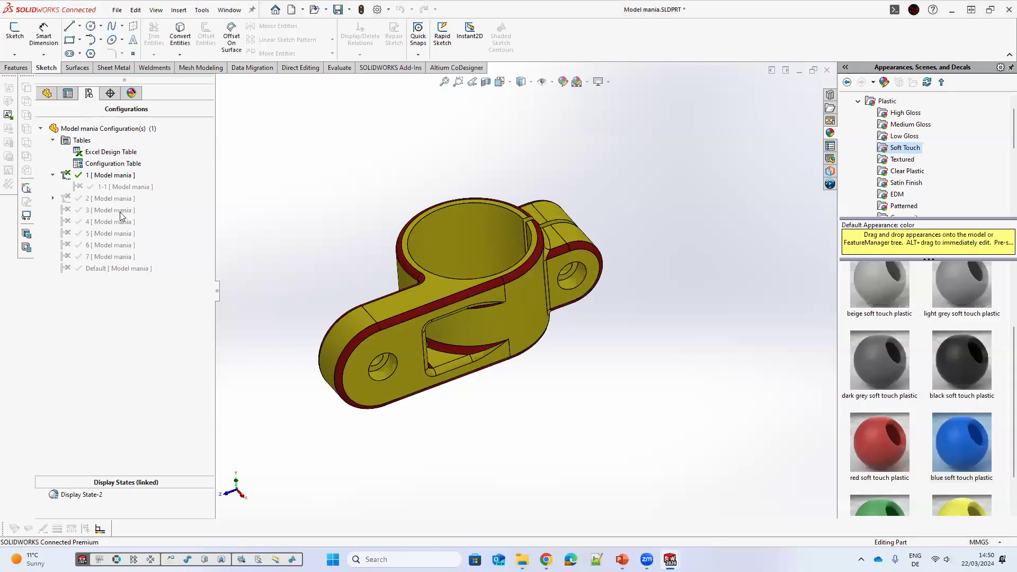
Step: Activate configuration 2-2 and edit Scale1 to a factor of 0.8 for this configuration only
double_click(115, 209)
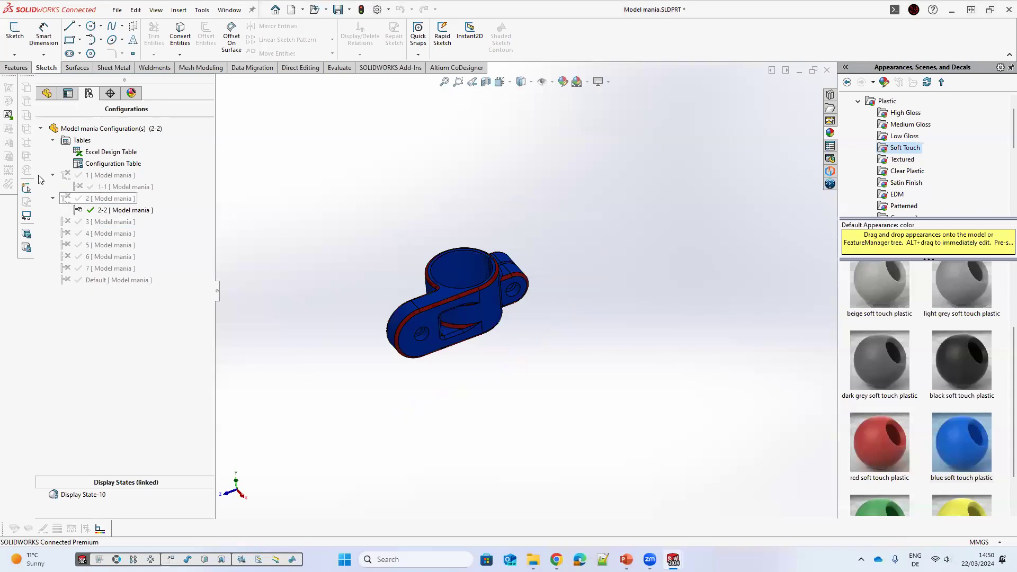
left_click(47, 99)
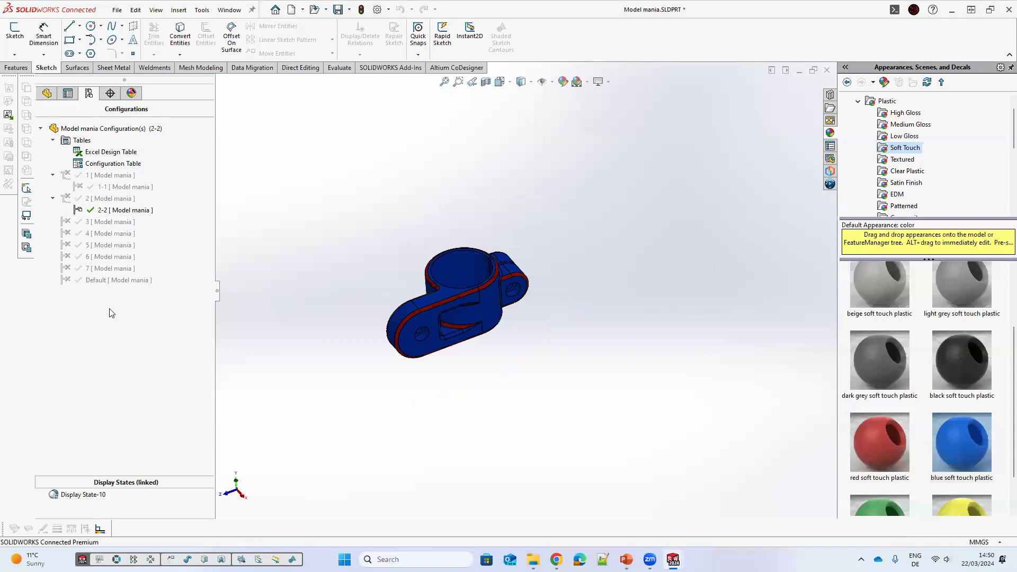
left_click(69, 329)
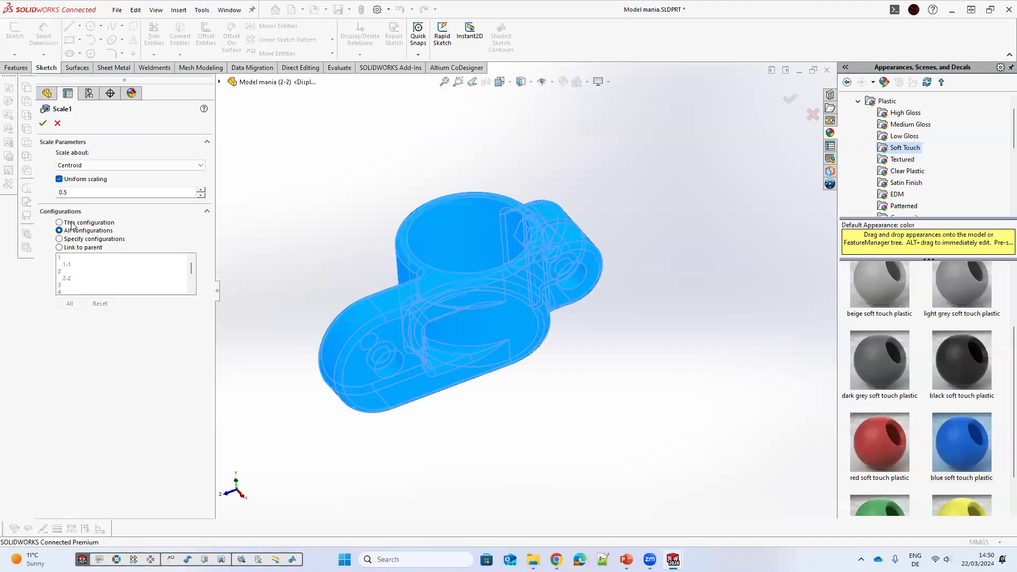
left_click(70, 223)
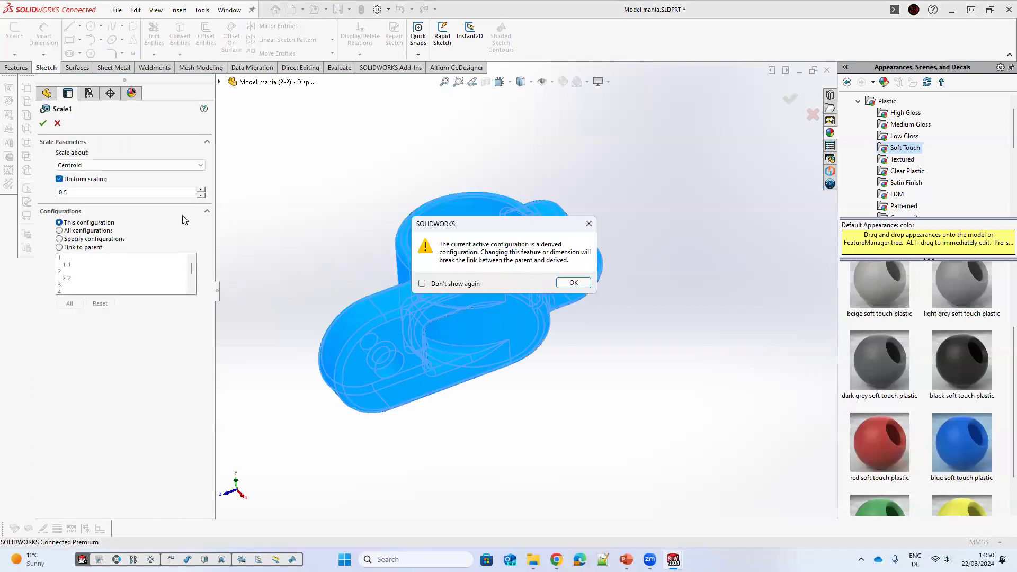
key("Return")
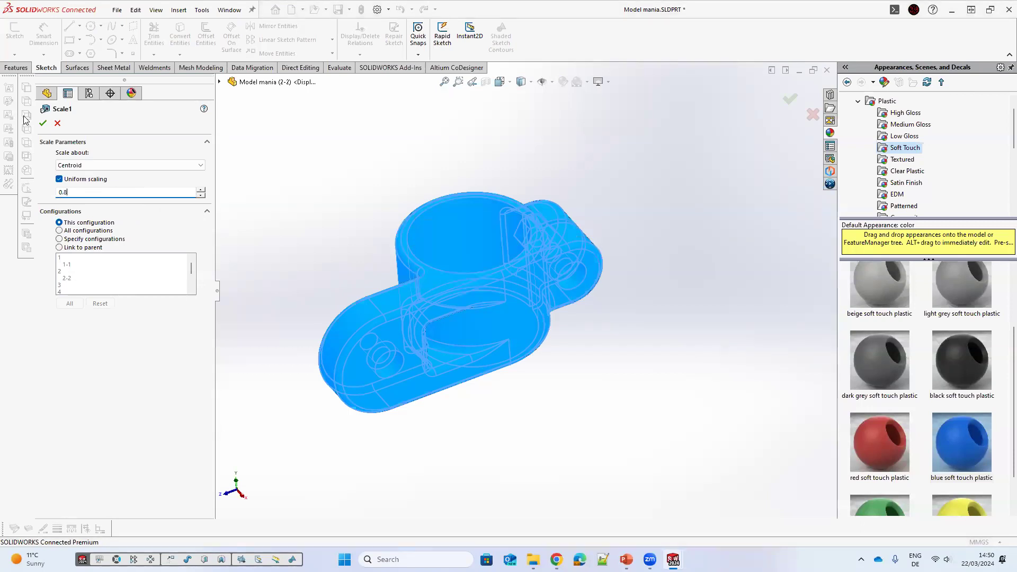
key("Return")
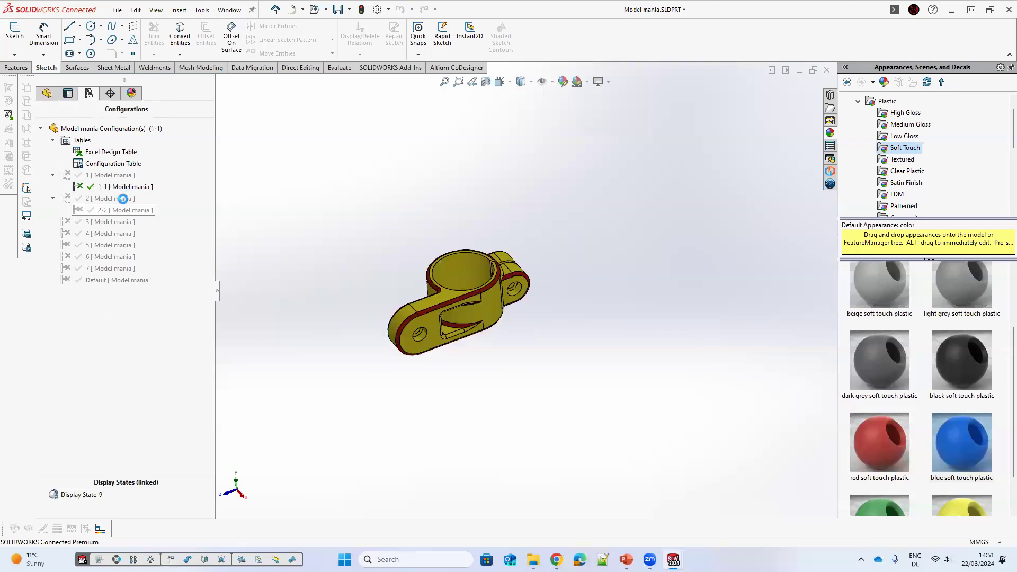
Step: Reopen the design table and clear configuration 2-2's three guide-sketch dimension values
double_click(116, 207)
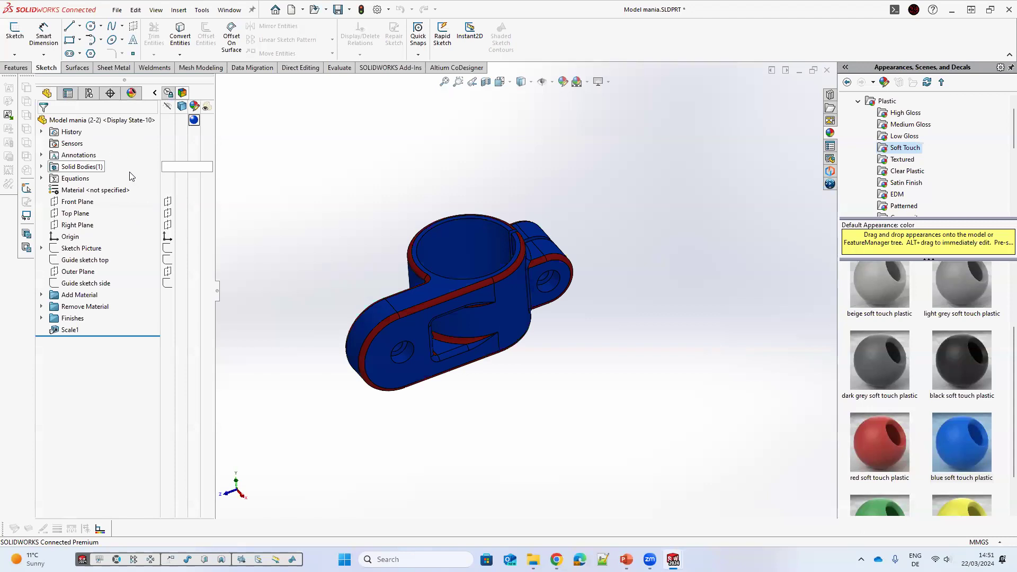
left_click(89, 93)
right_click(97, 152)
left_click(129, 172)
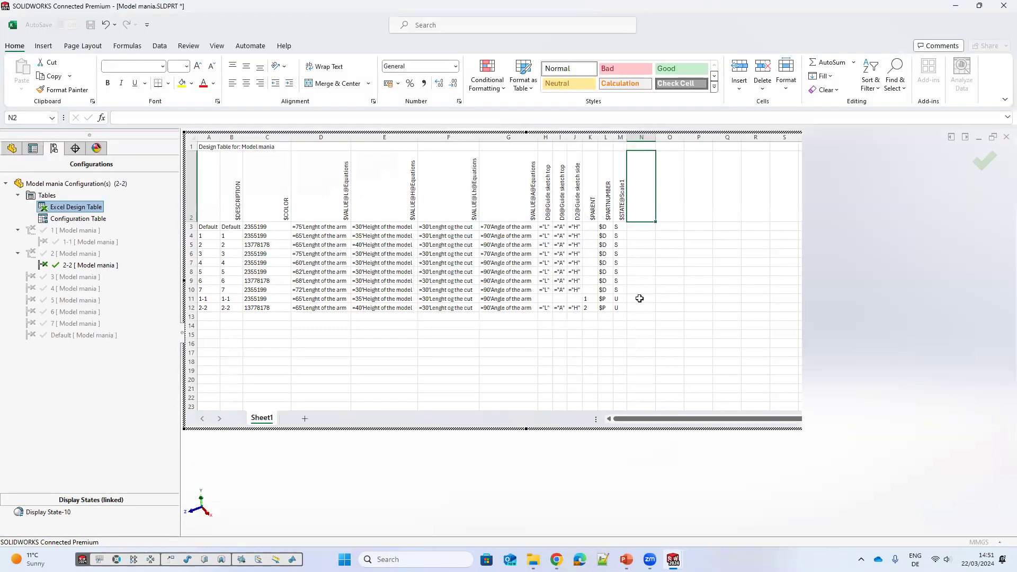
left_click(638, 303)
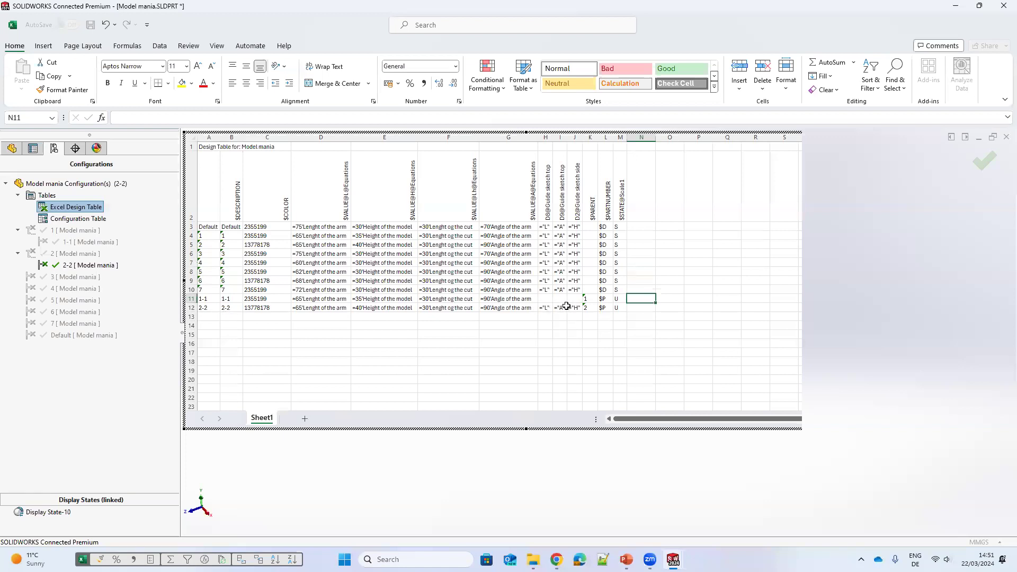
left_click_drag(544, 307, 575, 308)
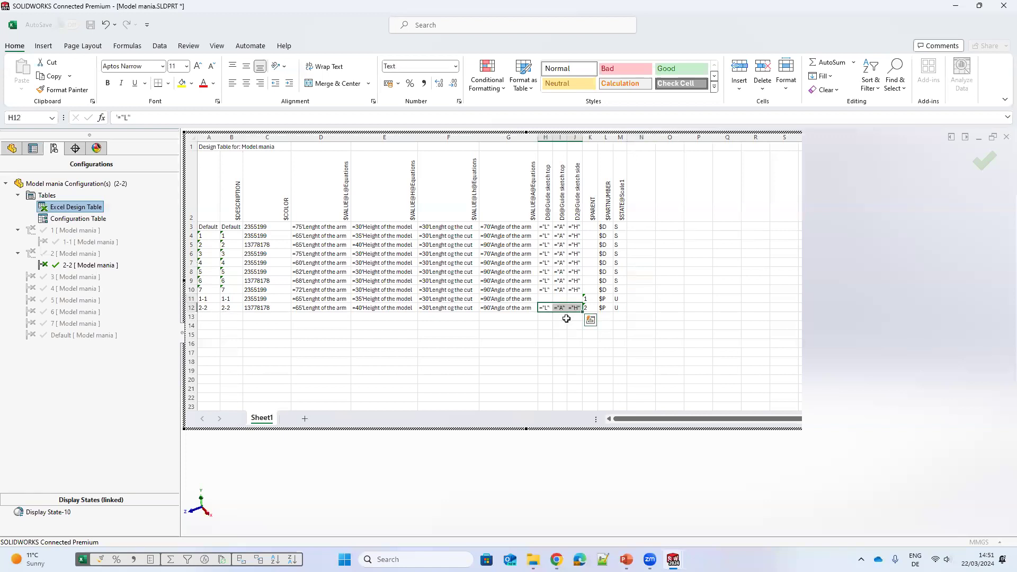
key("Delete")
Step: Close the design table to update the part
left_click(574, 334)
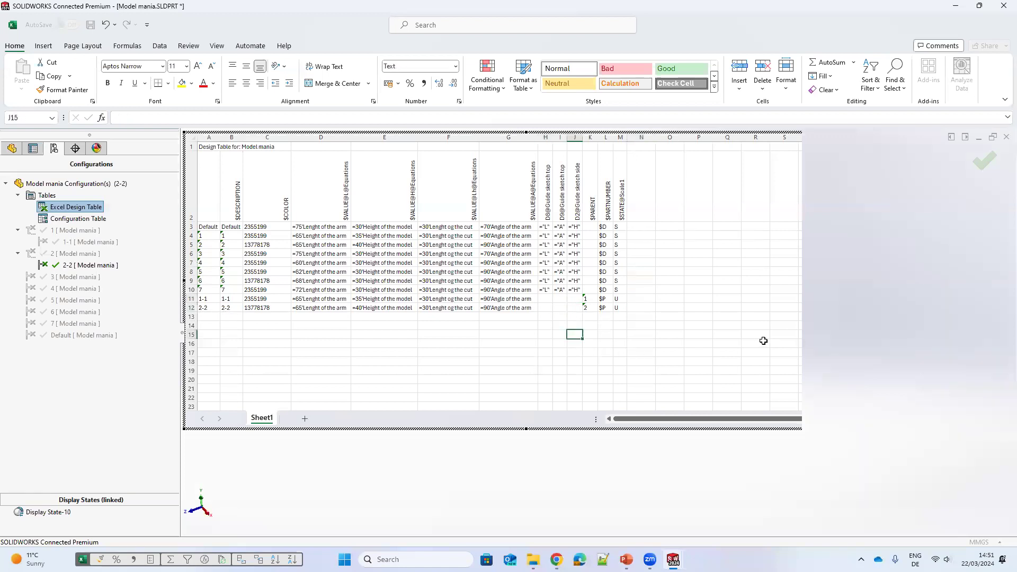
left_click(755, 342)
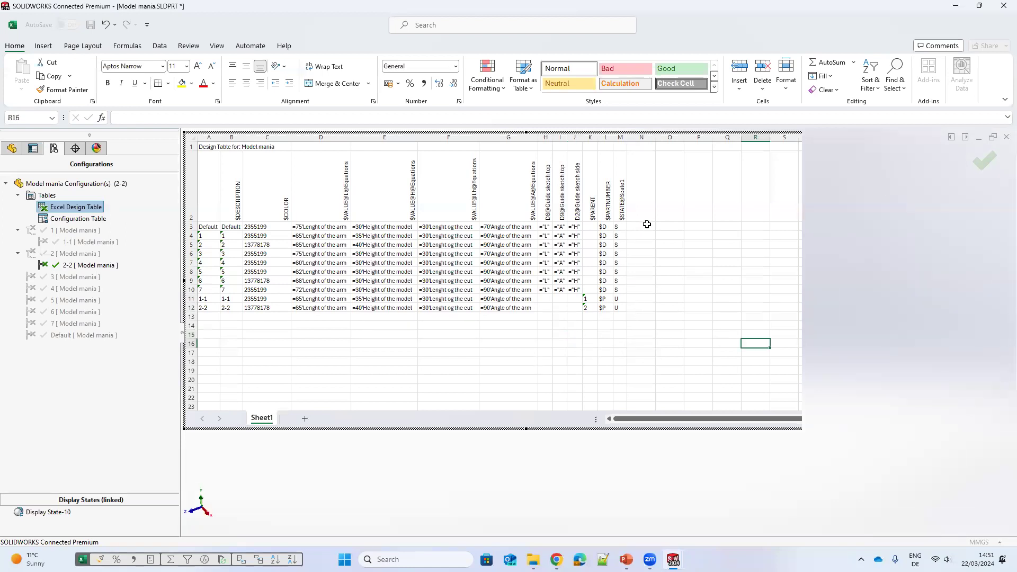
left_click_drag(639, 185, 645, 306)
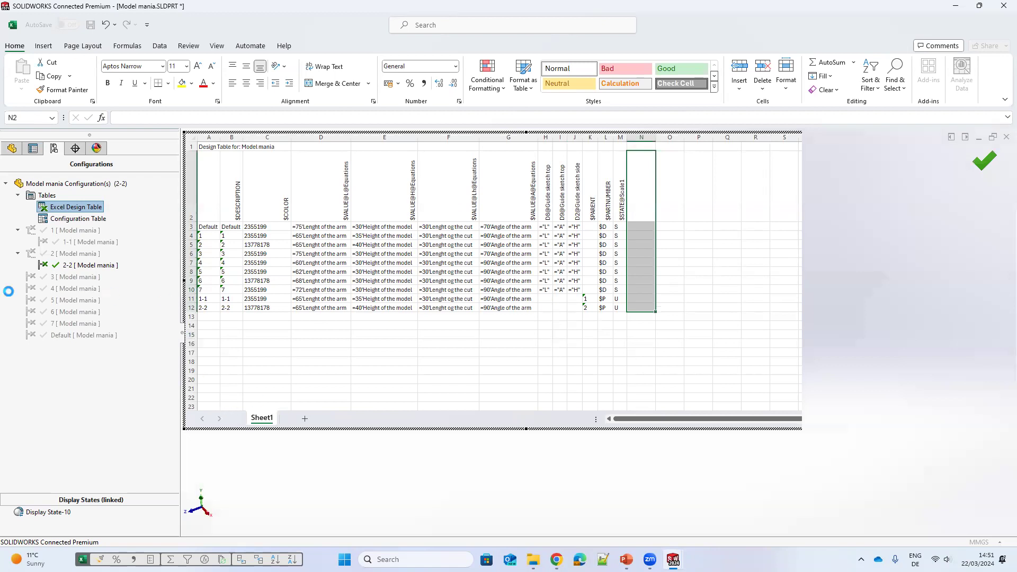
left_click(45, 96)
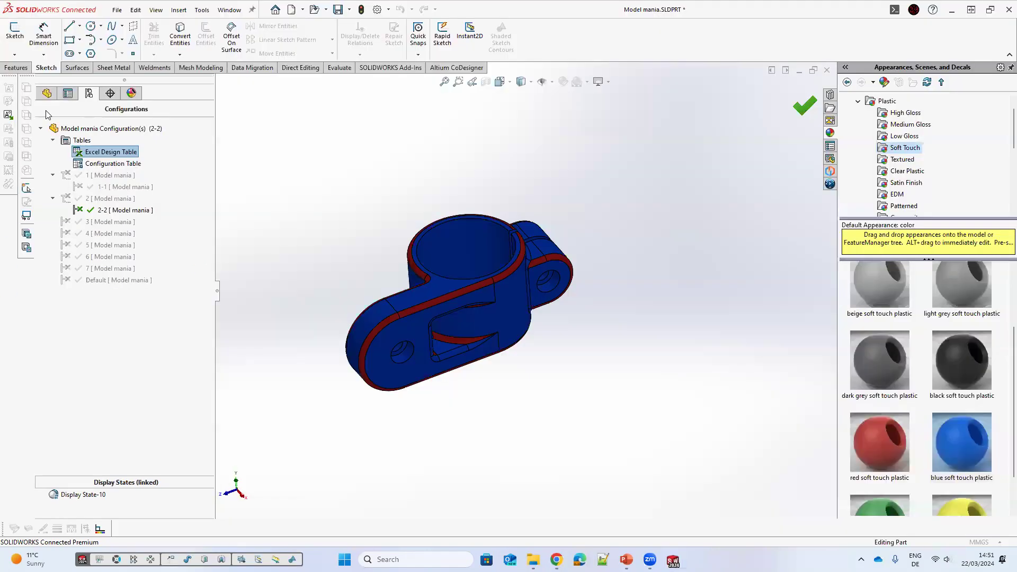
Step: Edit Scale1 to a factor of 0.4 for configuration 2-2 only
left_click(68, 331)
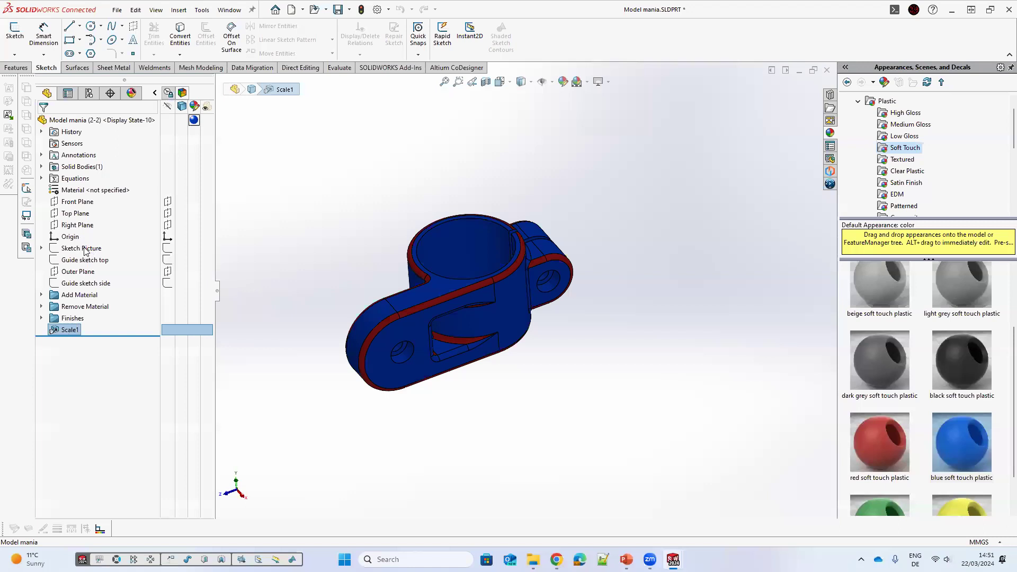
right_click(63, 329)
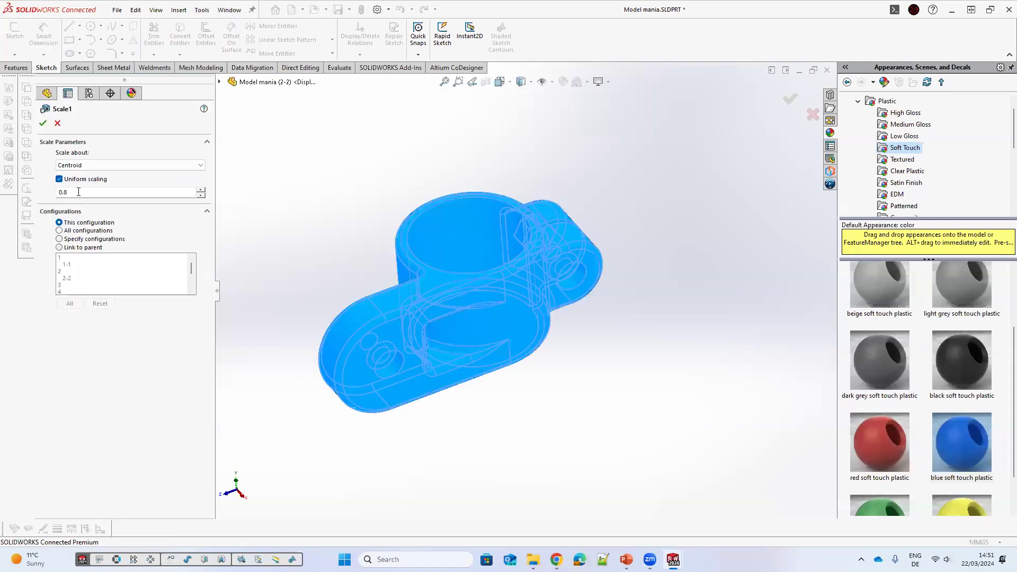
double_click(63, 193)
type("0.4")
left_click(45, 123)
left_click(45, 123)
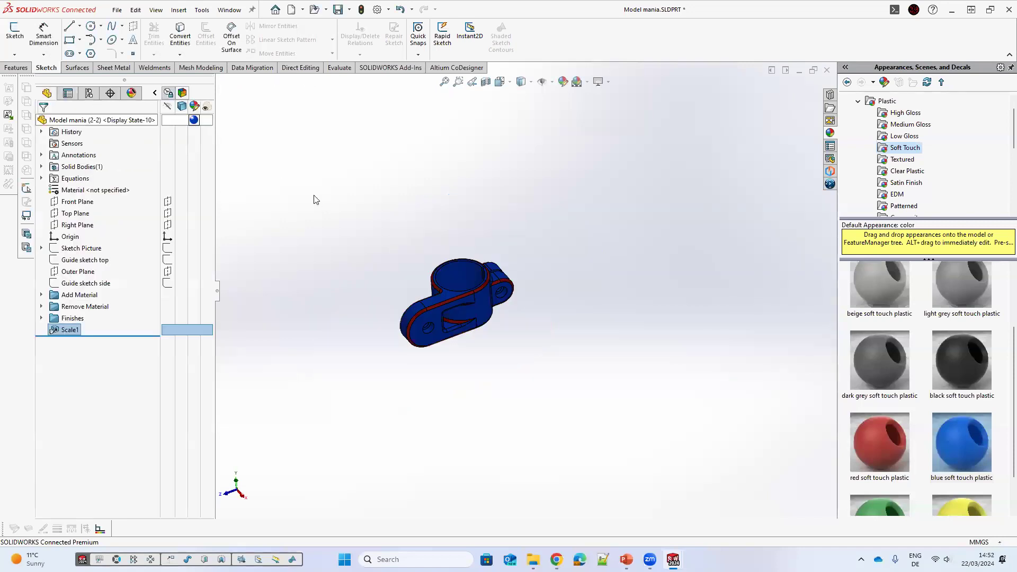
Step: Reopen the design table and copy the rows of configurations 3 to 7 into new rows below 2-2
left_click(89, 93)
right_click(111, 152)
left_click(139, 173)
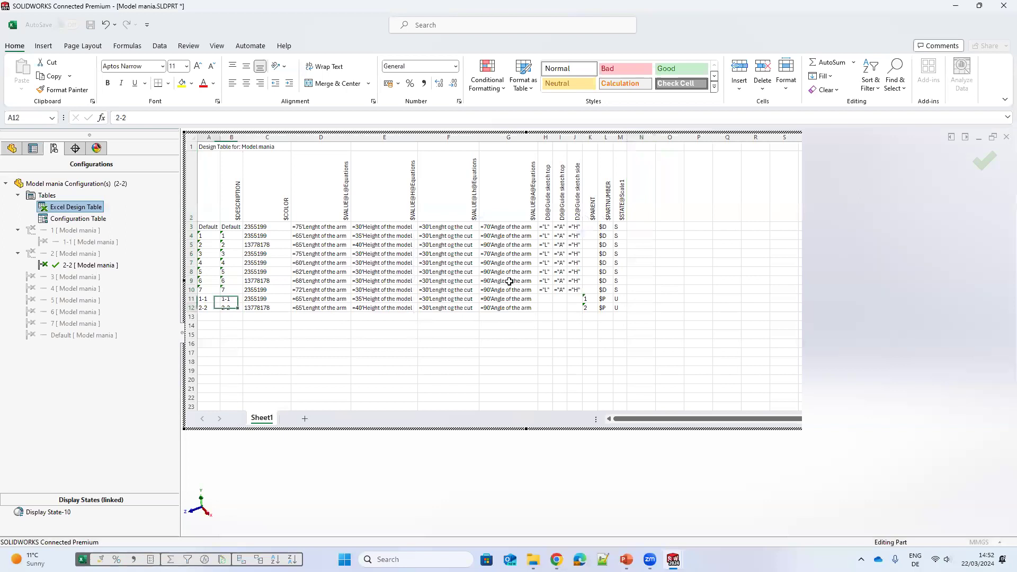
left_click_drag(209, 254, 508, 290)
key("ctrl+c")
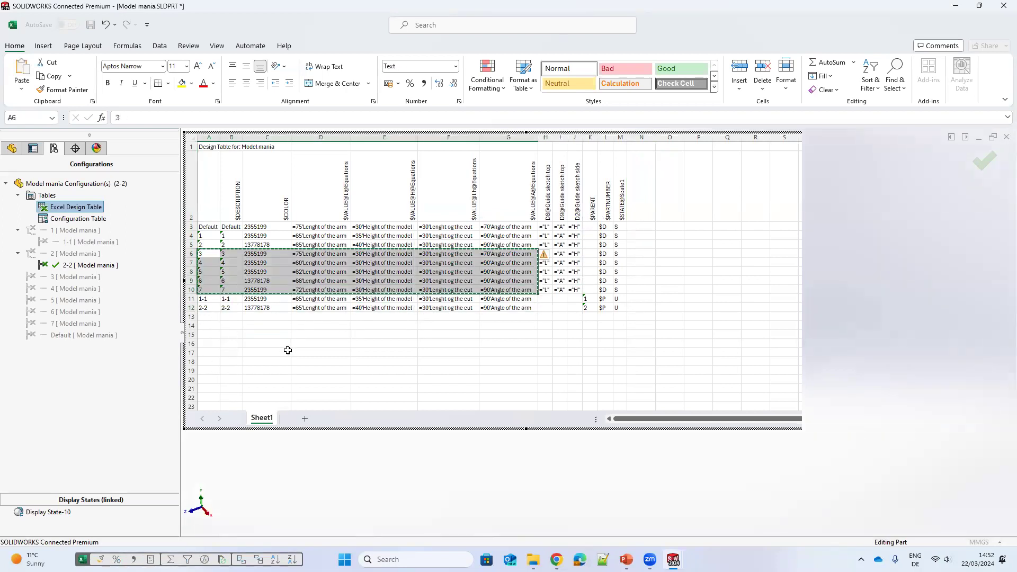
left_click(209, 317)
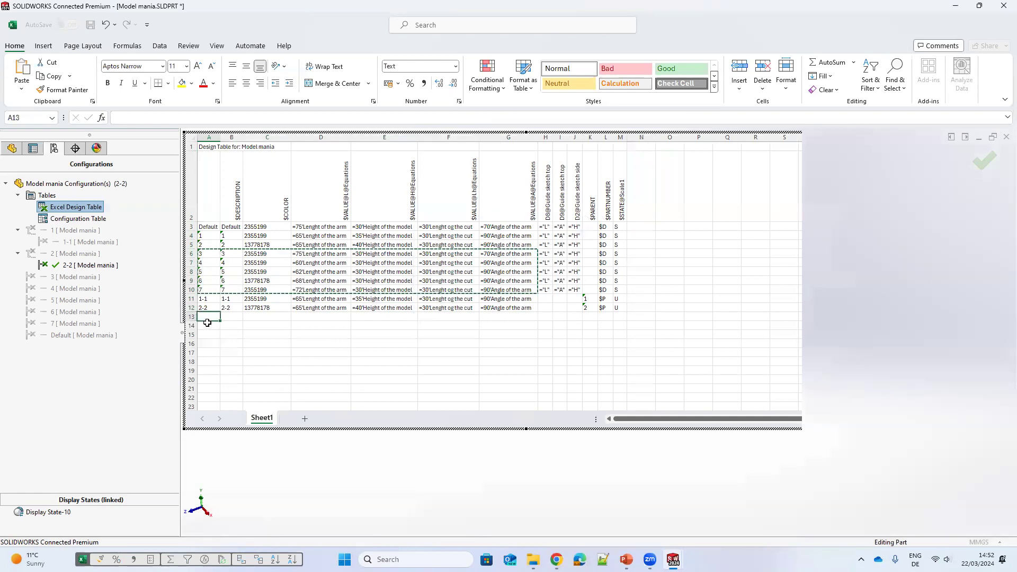
key("ctrl+v")
Step: Rename the new rows' configurations as 3-3, 4-4, 5-5, 6-6 and 7-7
left_click(209, 362)
left_click(202, 319)
left_click_drag(206, 297, 211, 334)
left_click(206, 316)
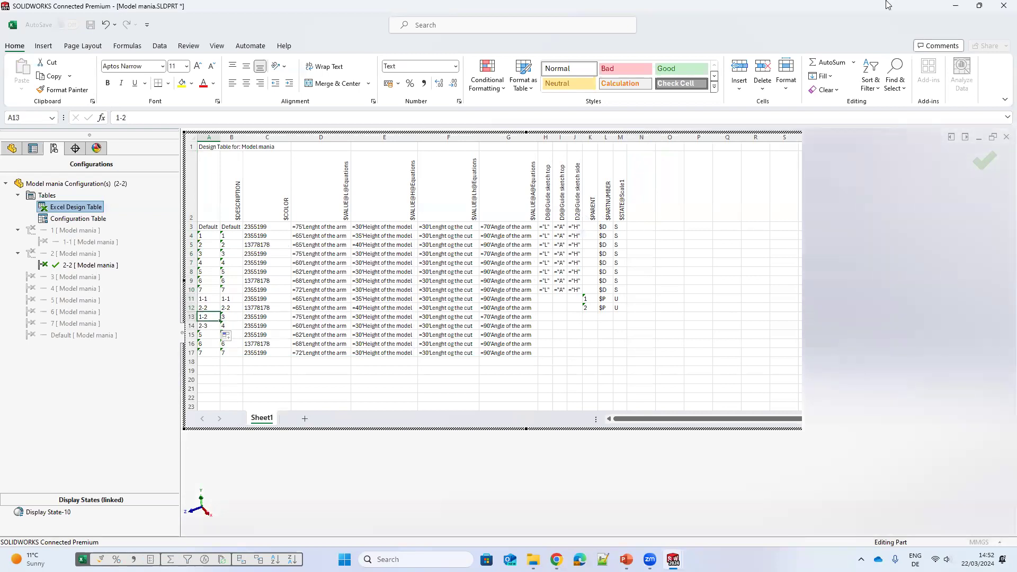
type("3-3")
left_click(208, 325)
type("4-4")
left_click(210, 336)
type("5")
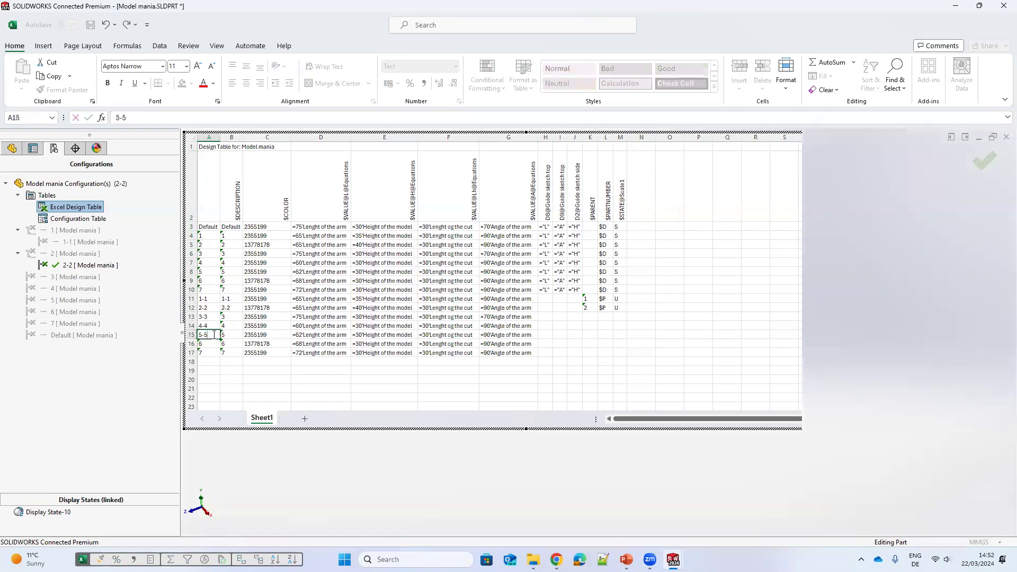
double_click(210, 343)
type("-6")
double_click(212, 353)
type("-7")
Step: Fill the new rows' descriptions and paste parent numbers 3 to 7 into their $PARENT cells
left_click_drag(210, 317, 235, 355)
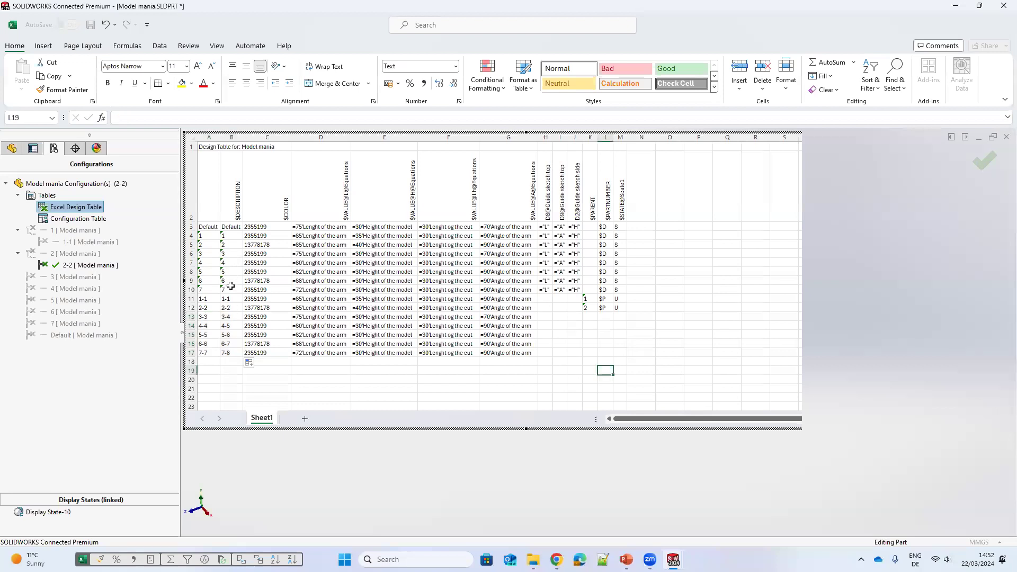
left_click_drag(231, 254, 231, 290)
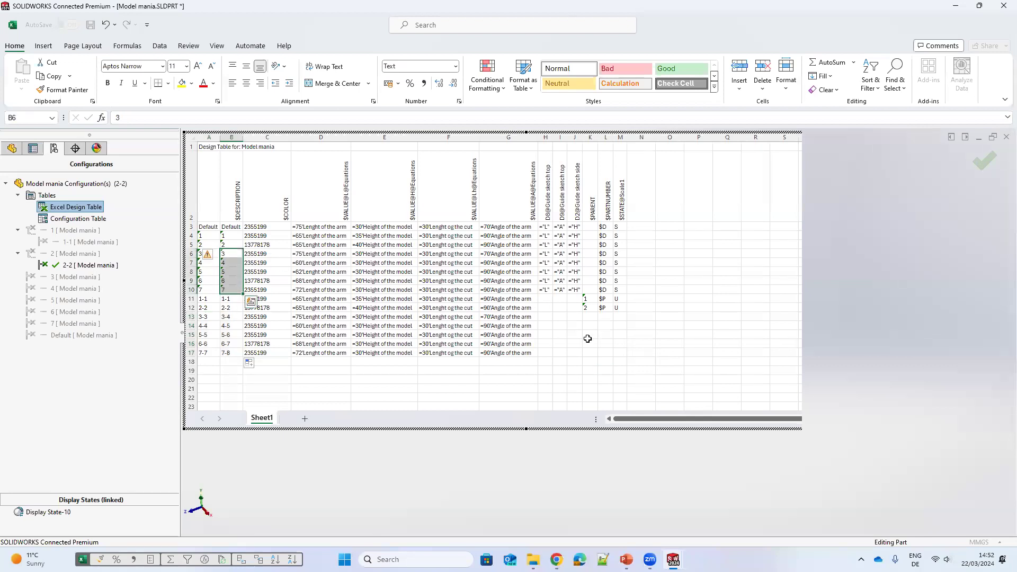
key("ctrl+c")
key("ctrl+v")
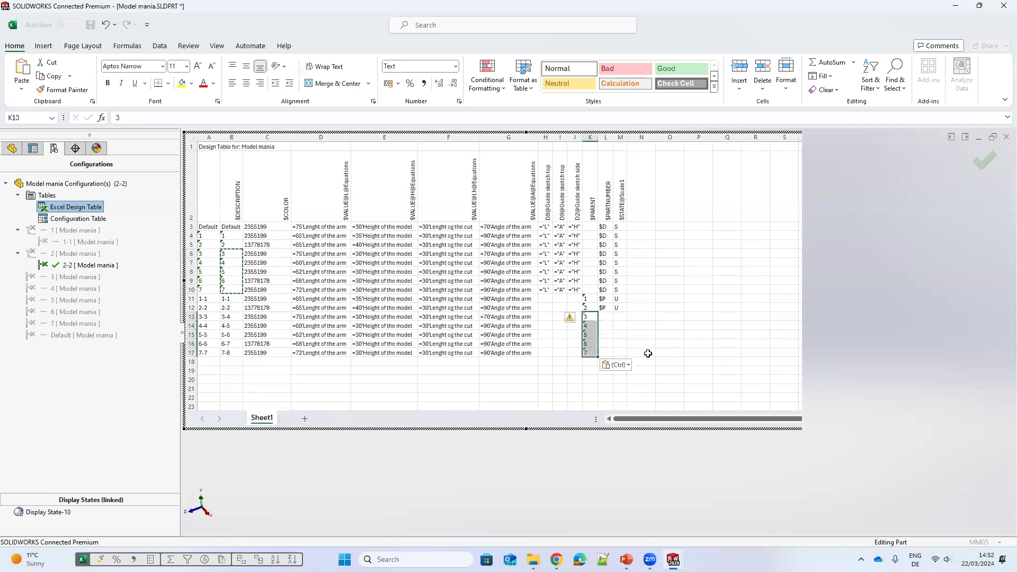
Step: Close the design table and accept the newly generated configurations
key("Up")
key("Right")
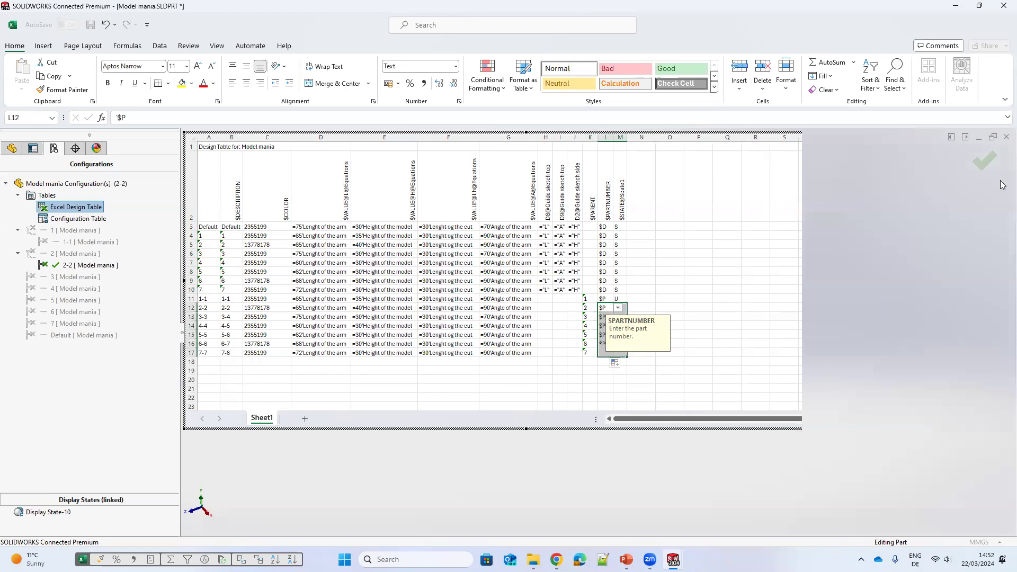
left_click(985, 163)
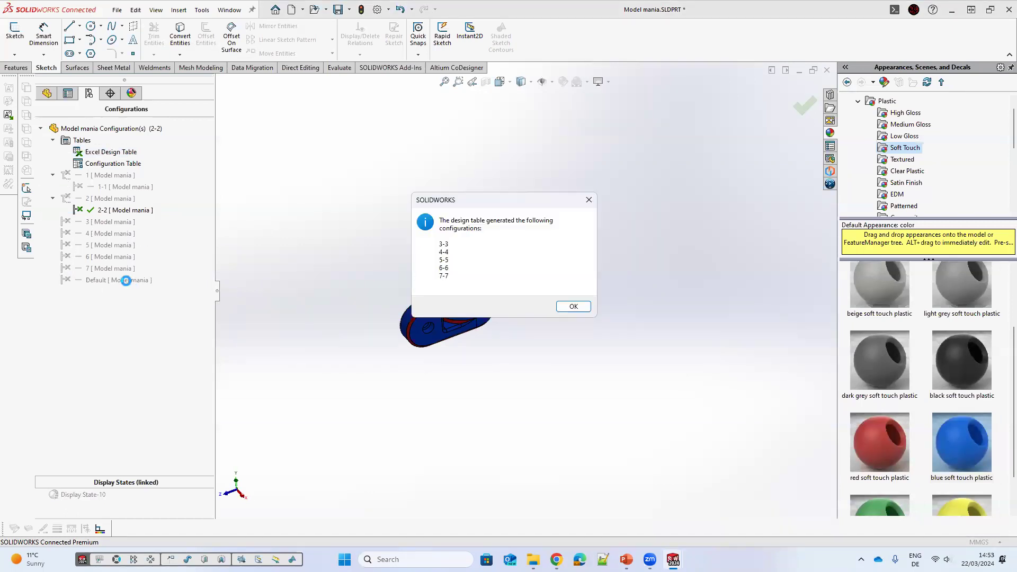
key("Return")
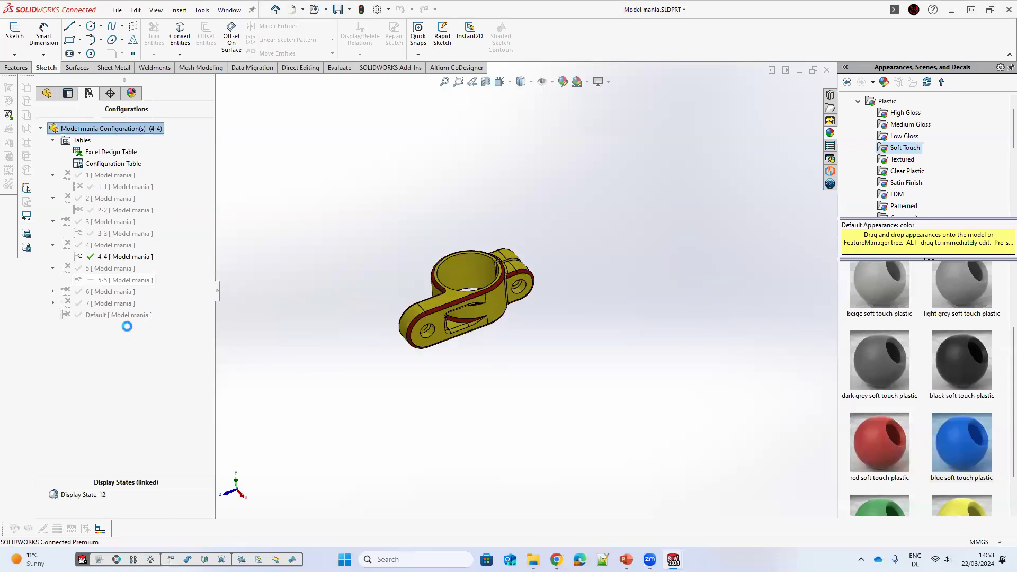
Step: Edit Scale1's scale factor with all configurations selected
left_click(121, 279)
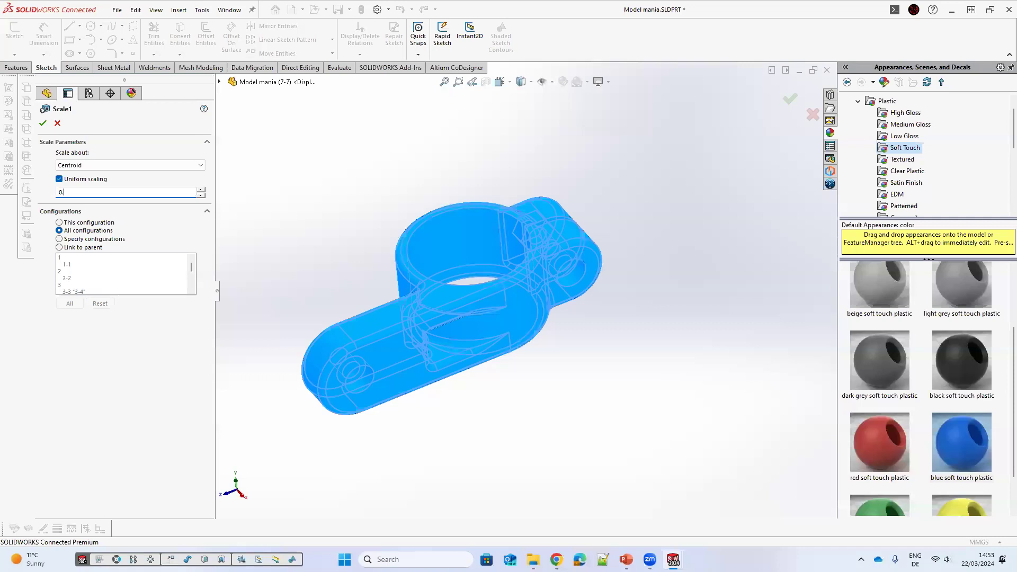
key("Return")
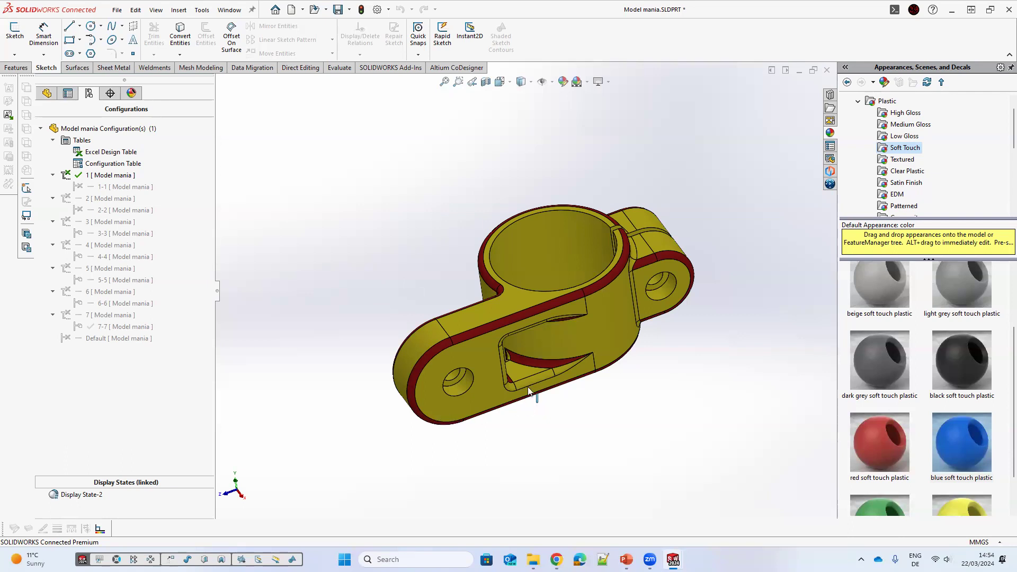
Step: Reopen the design table and examine the $STATE@Scale1 column's options
right_click(98, 153)
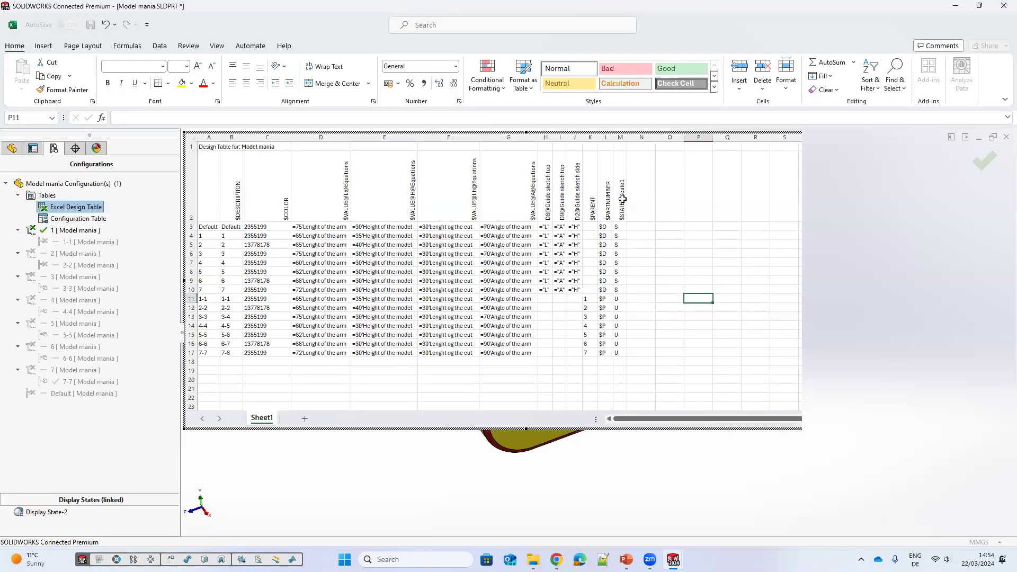
left_click(621, 178)
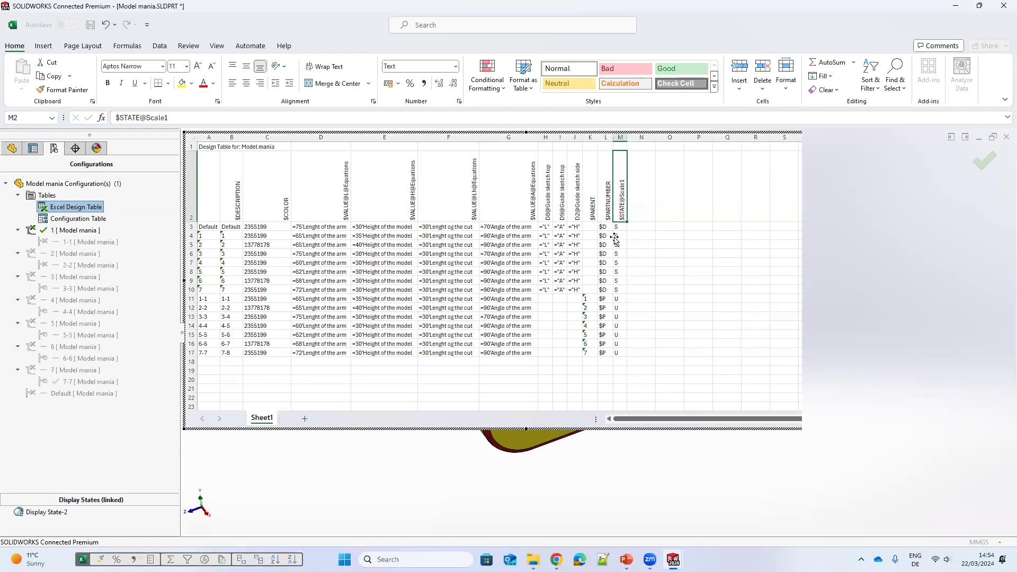
left_click_drag(616, 227, 617, 254)
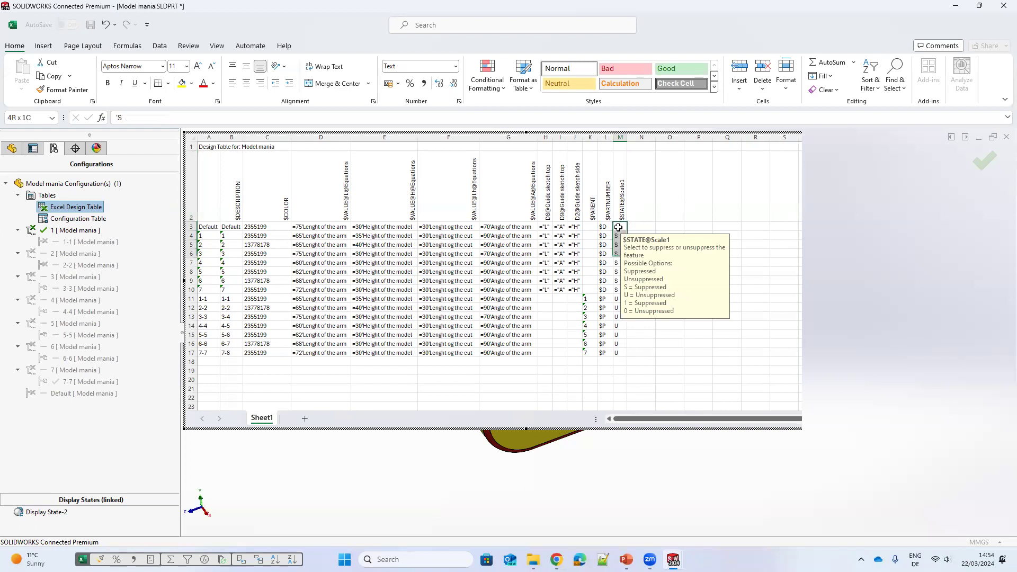
left_click(618, 227)
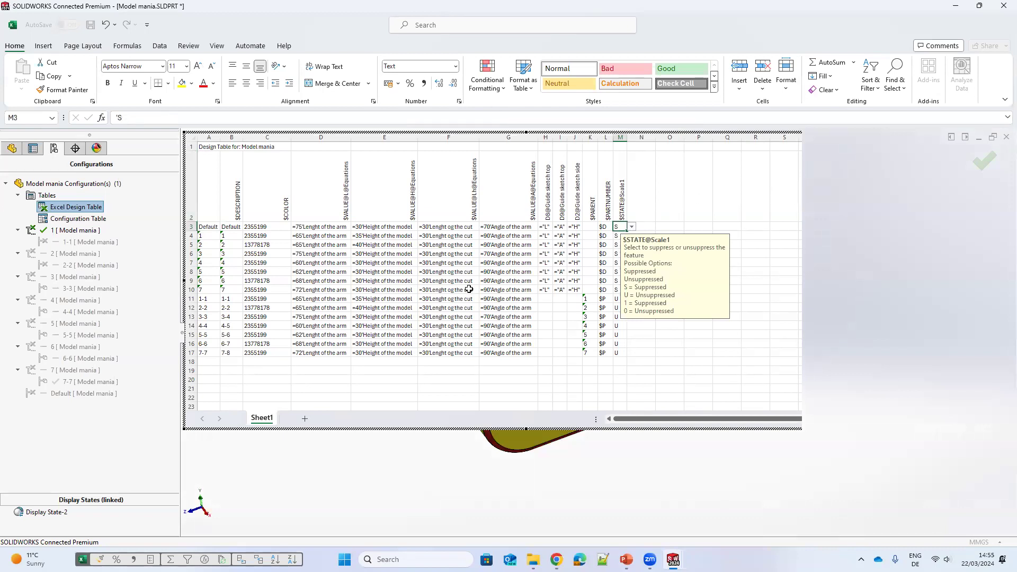
left_click(637, 207)
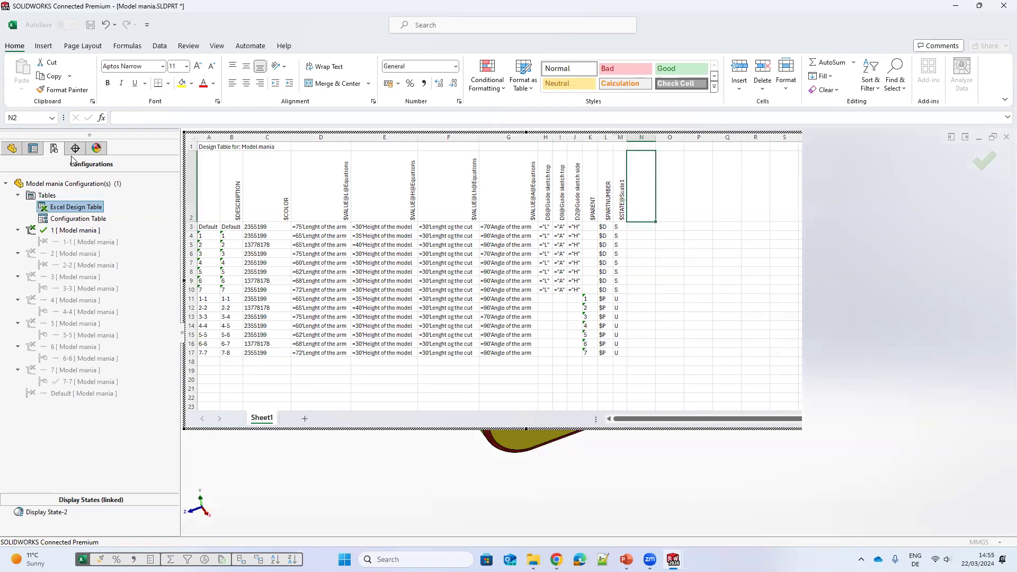
Step: Add $STATE columns for Boss-Extrude side part and Boss-Extrude main ring to the design table
left_click(11, 150)
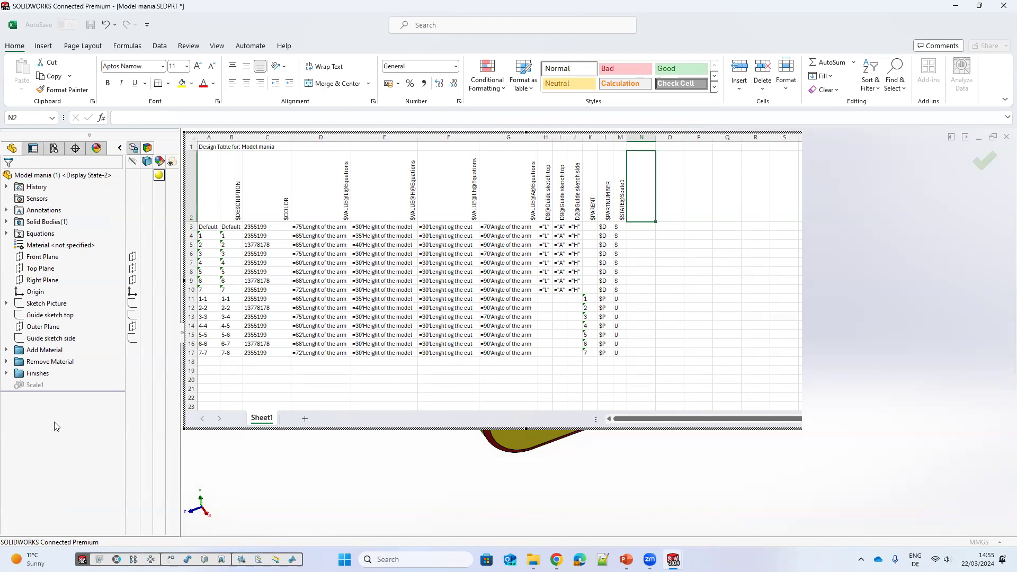
left_click(7, 350)
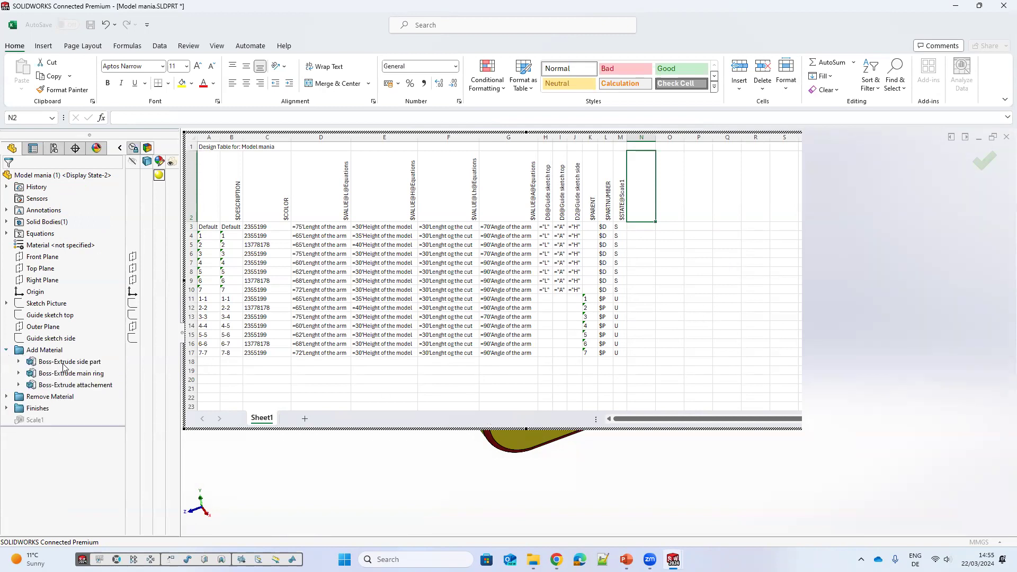
double_click(85, 367)
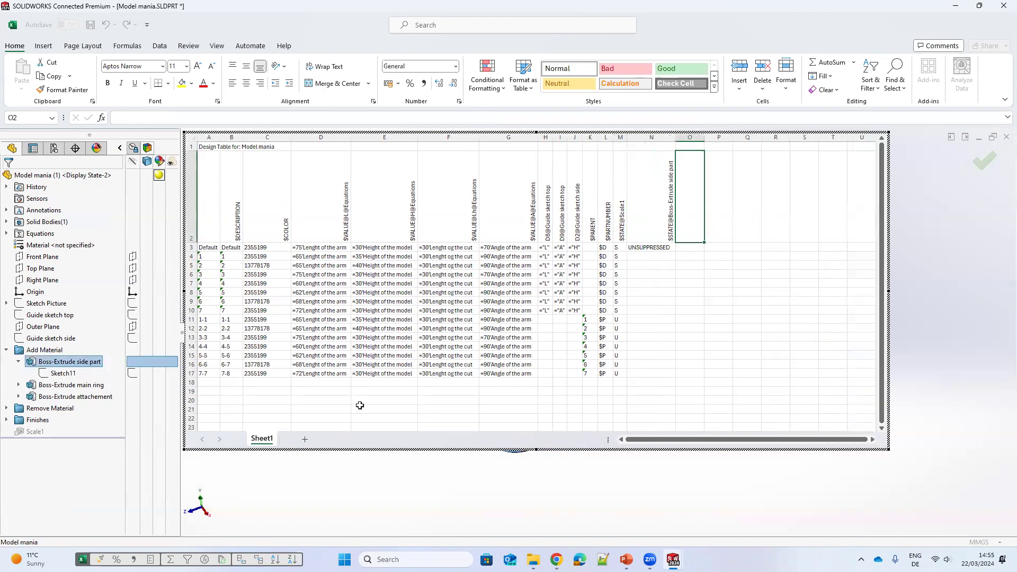
double_click(45, 387)
left_click(760, 215)
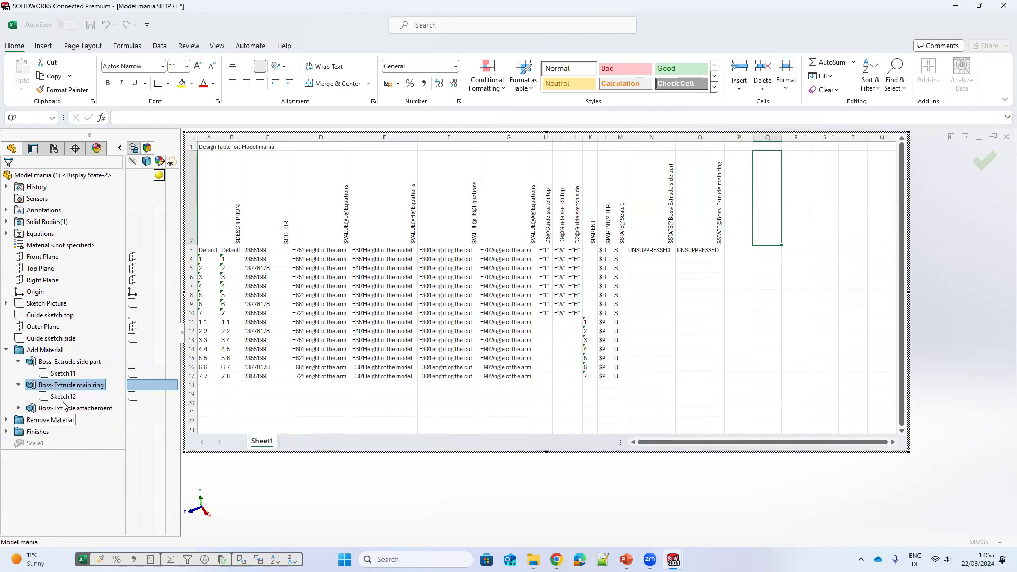
Step: Add $STATE columns for Boss-Extrude attachement, Fillet1 and Fillet2 to the design table
left_click(8, 433)
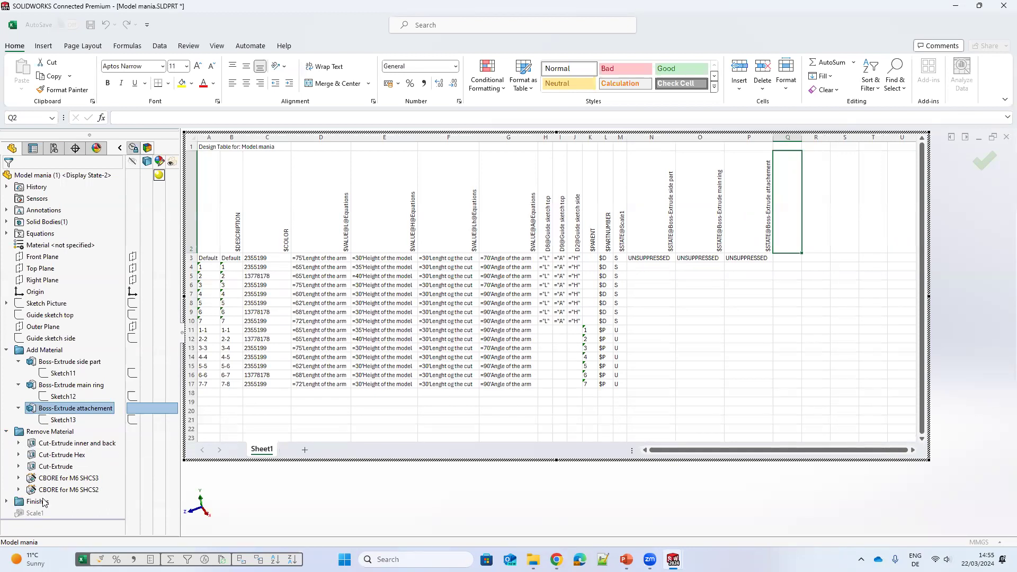
left_click(7, 501)
left_click(46, 501)
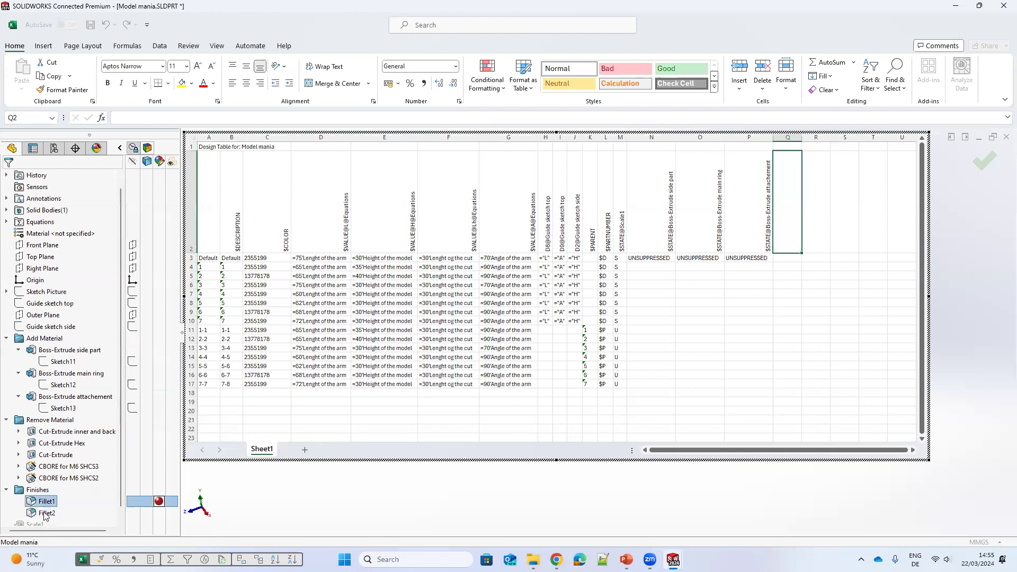
double_click(46, 501)
double_click(45, 512)
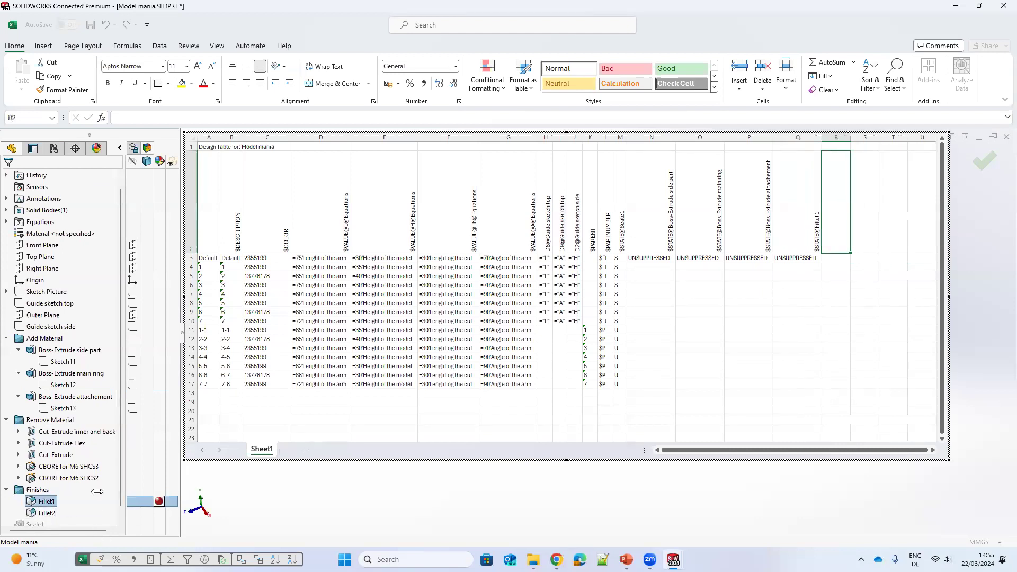
Step: Copy the S state value and paste it into the Fillet1 and Fillet2 columns for configurations 6 and 2 in the design table
left_click(616, 260)
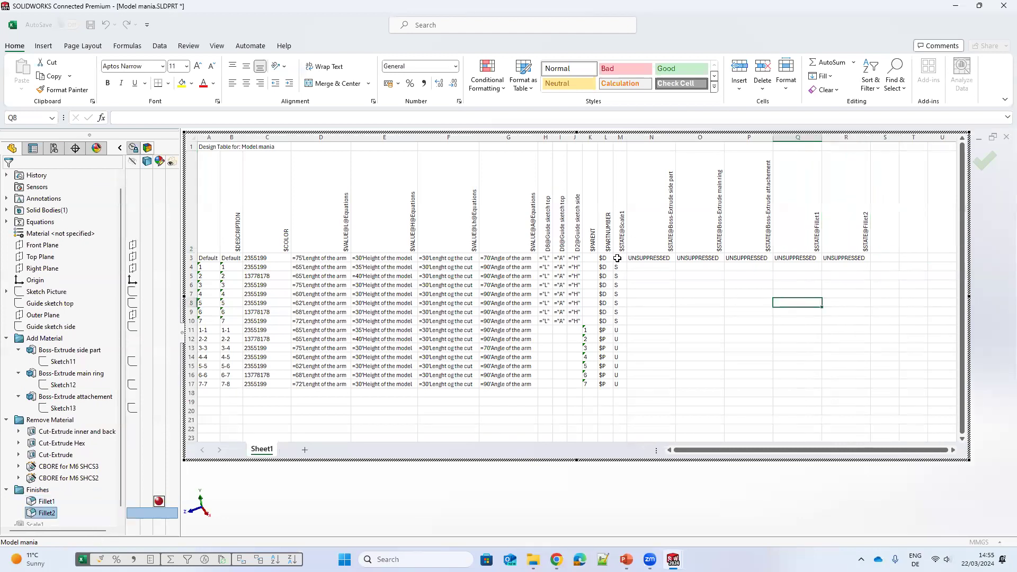
key("ctrl+c")
left_click_drag(800, 260, 800, 268)
left_click(805, 318)
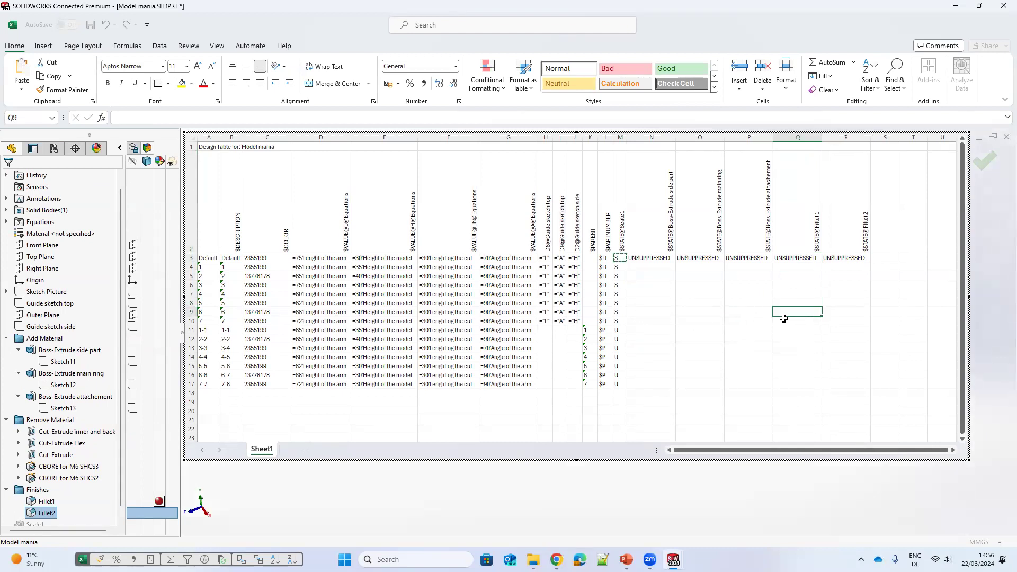
left_click(286, 313, "shift")
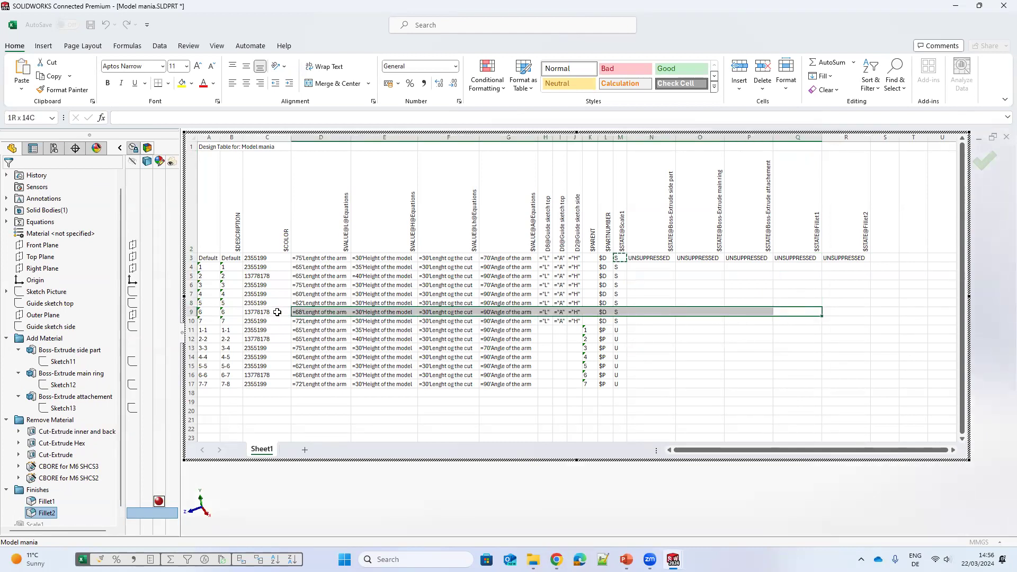
left_click(796, 313)
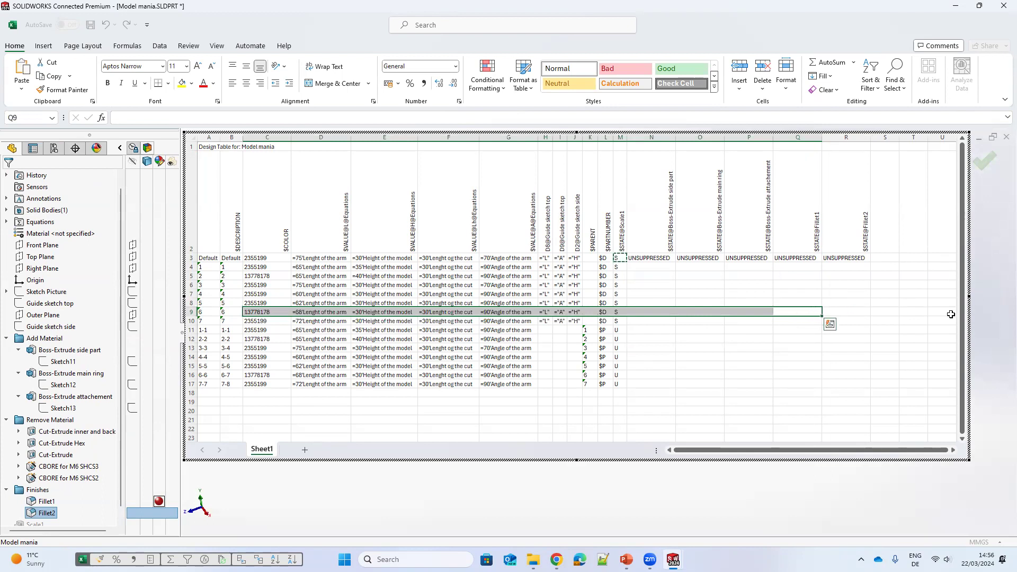
key("ctrl+v")
left_click(858, 311)
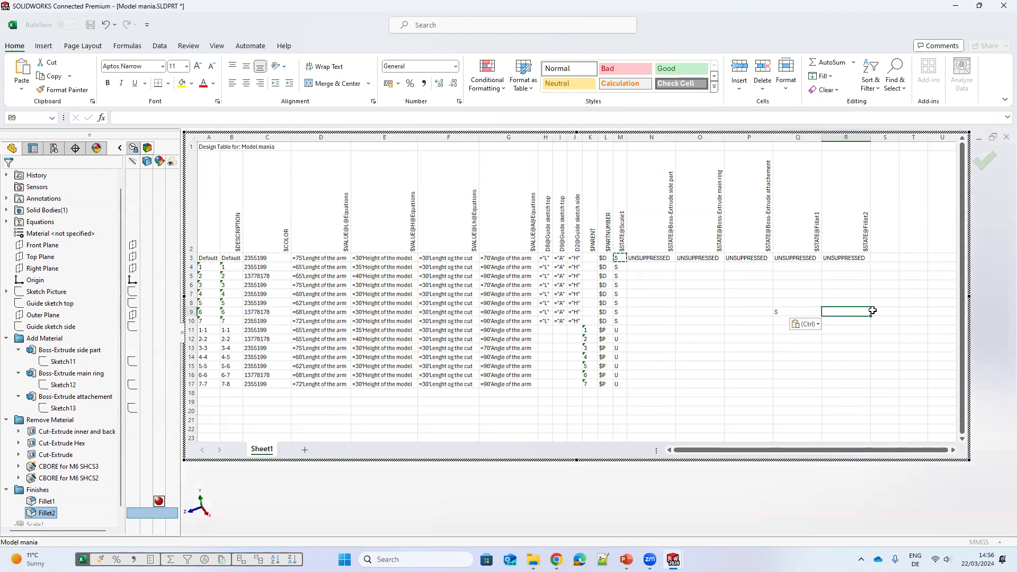
key("ctrl+v")
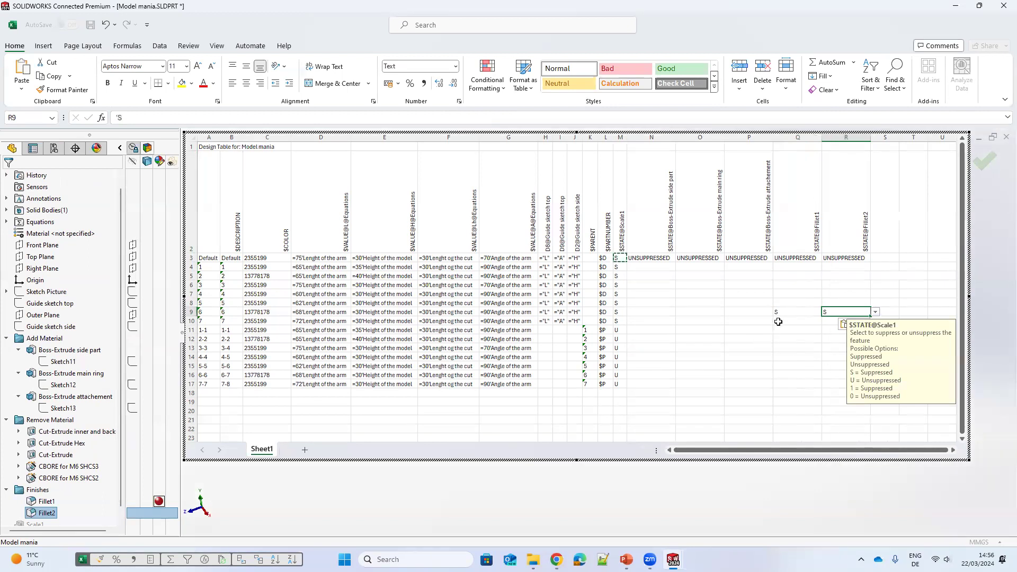
left_click(786, 275)
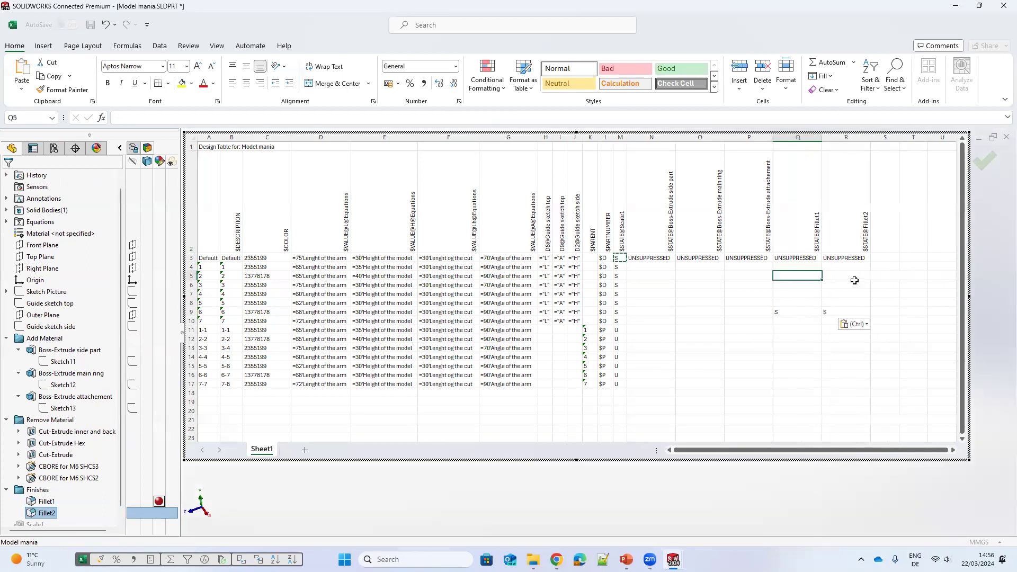
key("ctrl+v")
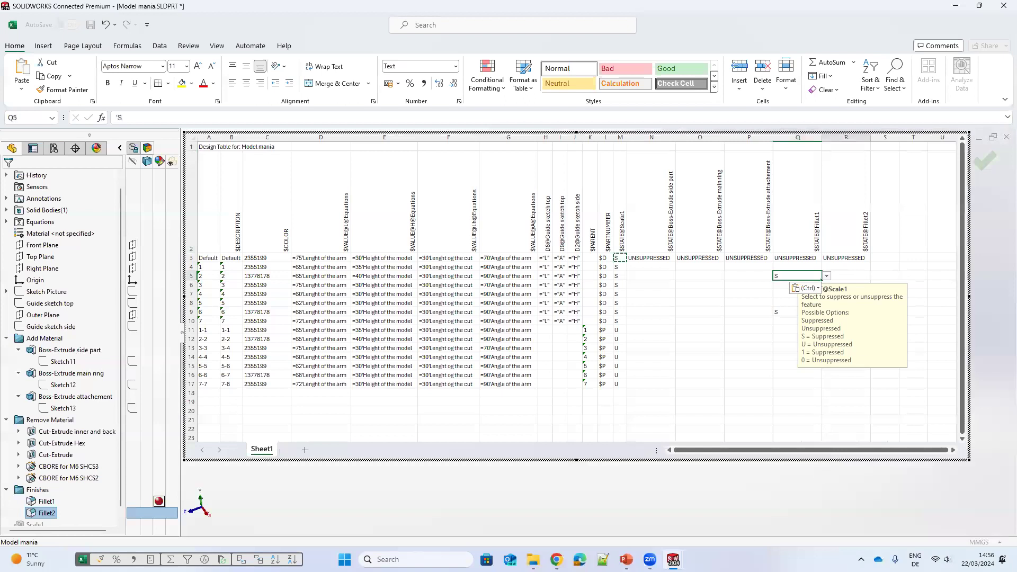
key("Right")
key("ctrl+v")
Step: Suppress Boss-Extrude side part in configuration 4 and close the design table
left_click(644, 292)
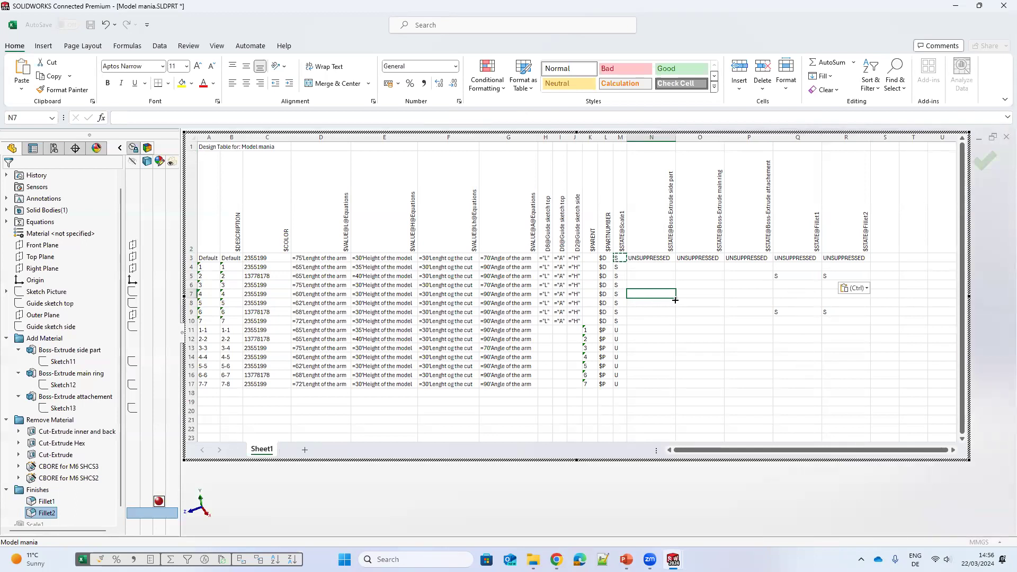
key("ctrl+v")
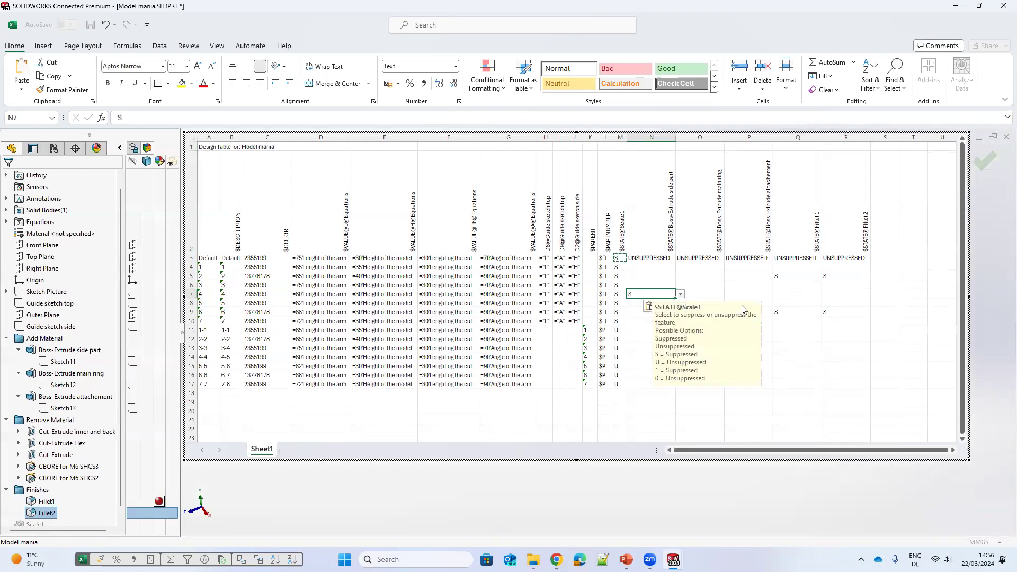
left_click(981, 159)
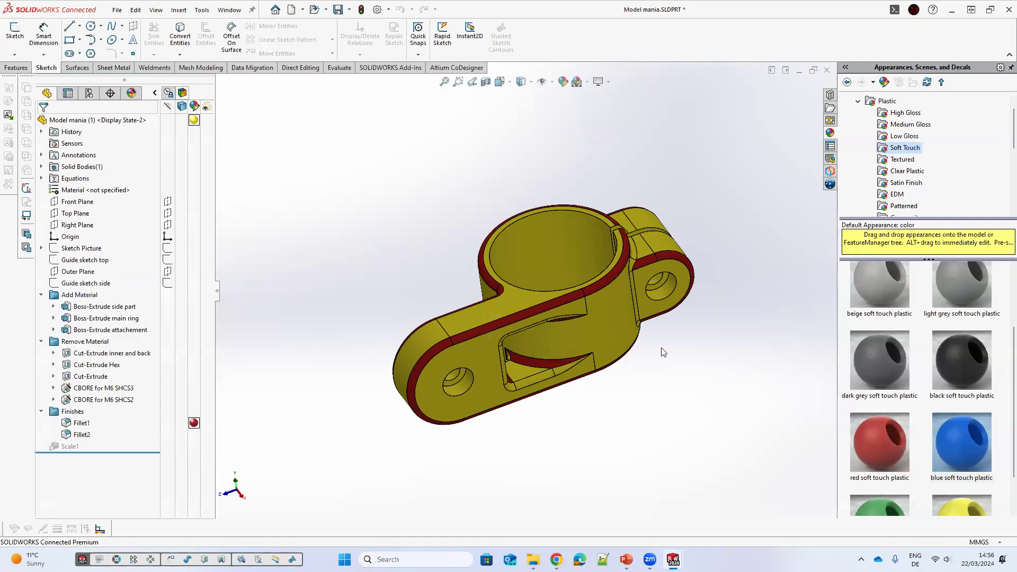
Step: Switch to the configuration list and activate configurations 2, 3 and 4 to check their suppressed features
left_click(89, 93)
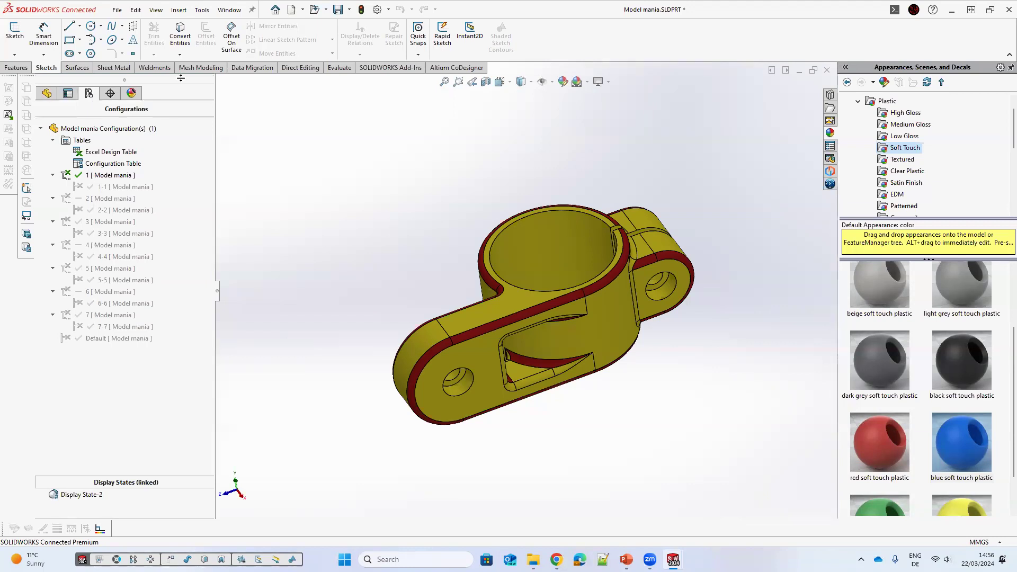
double_click(105, 199)
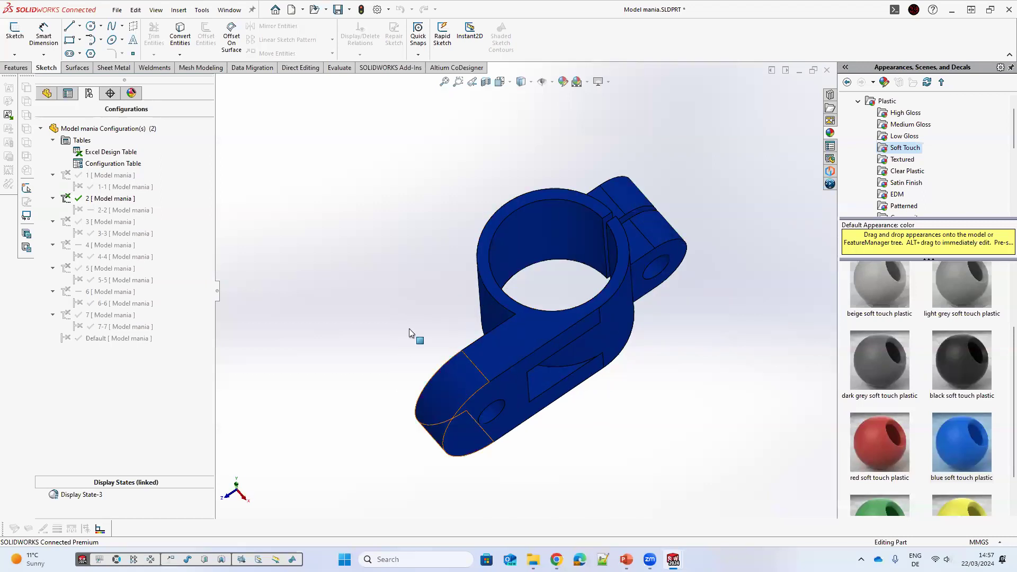
double_click(102, 228)
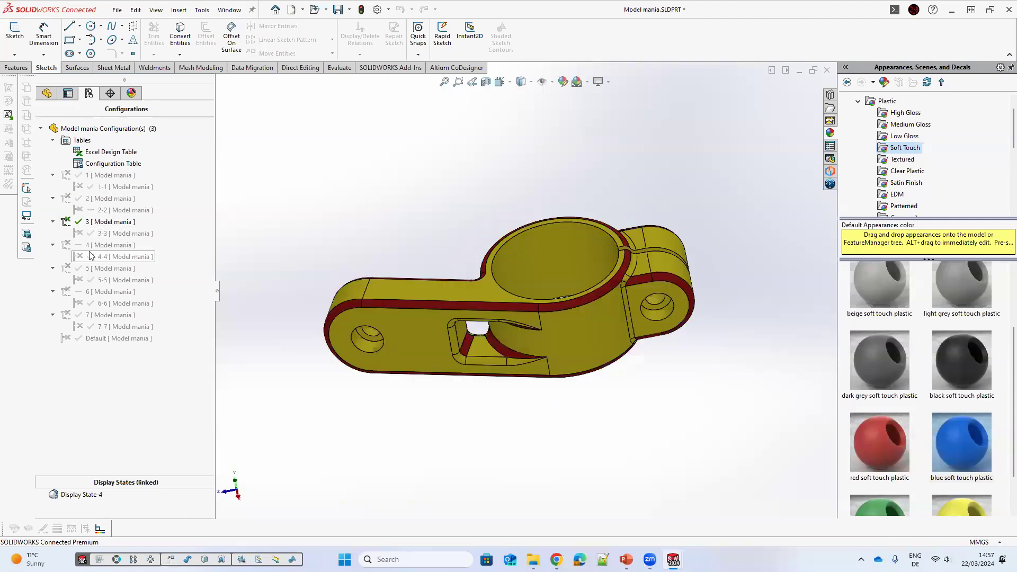
left_click(93, 246)
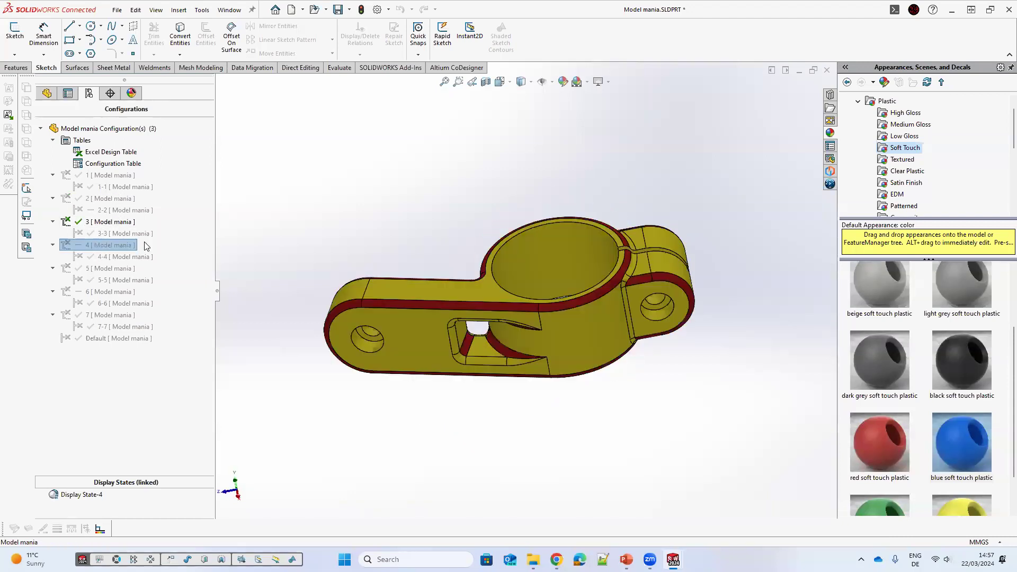
left_click(91, 246)
double_click(91, 247)
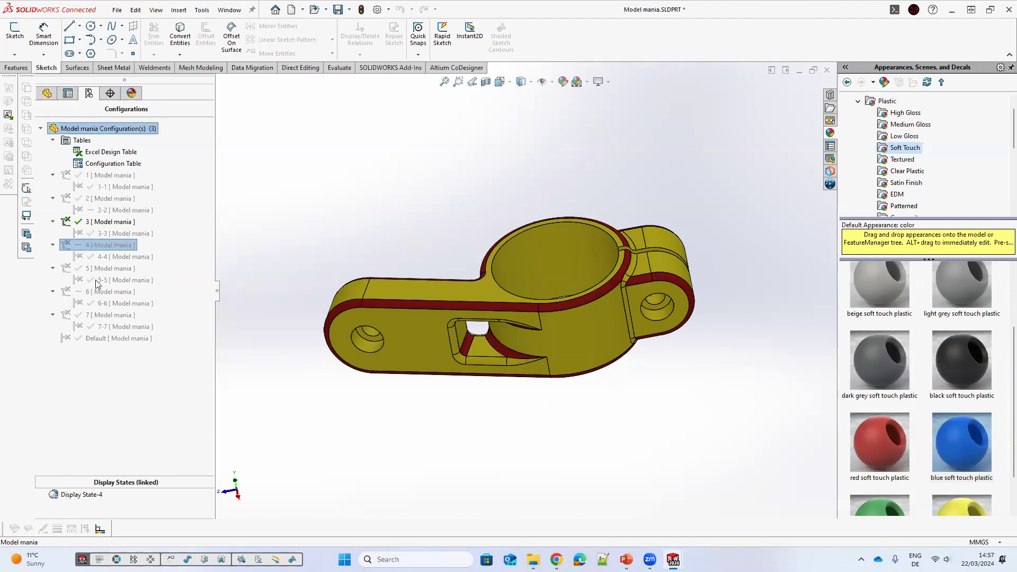
middle_click_drag(440, 319, 444, 320)
double_click(111, 245)
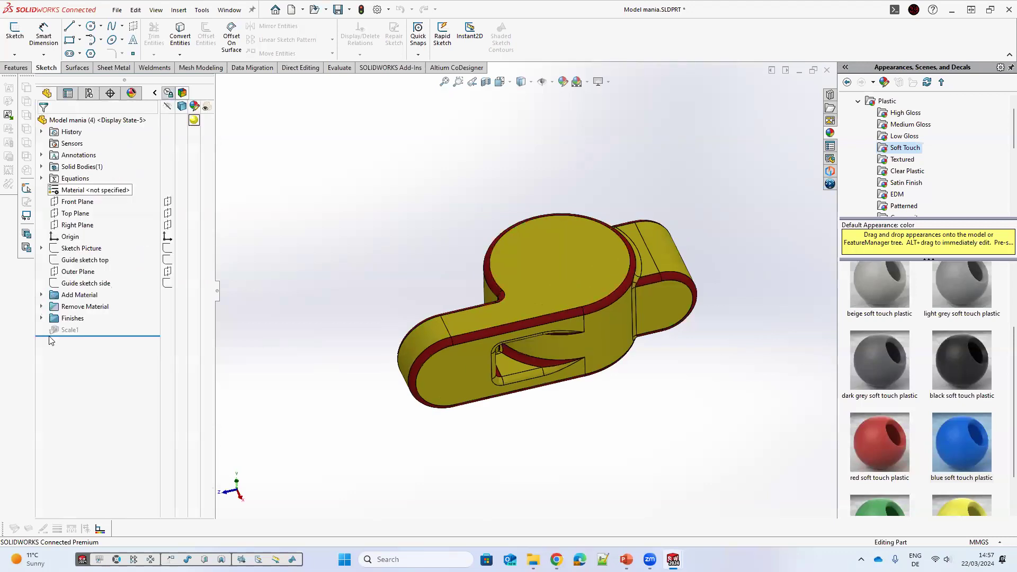
Step: Open the design table and add the listed feature $STATE parameters through the Add Rows and Columns dialog
left_click(42, 307)
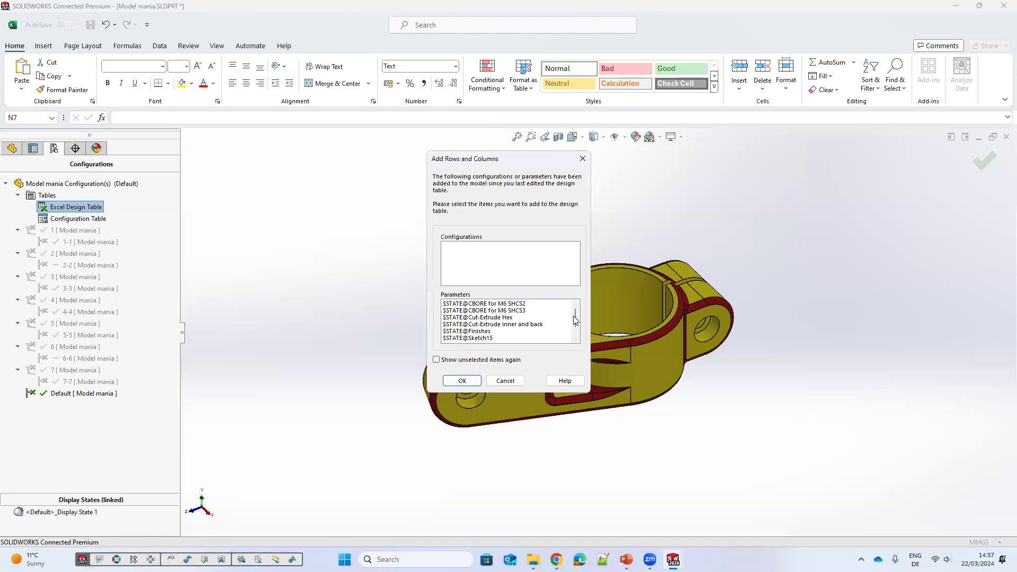
scroll(537, 339, "down", 1)
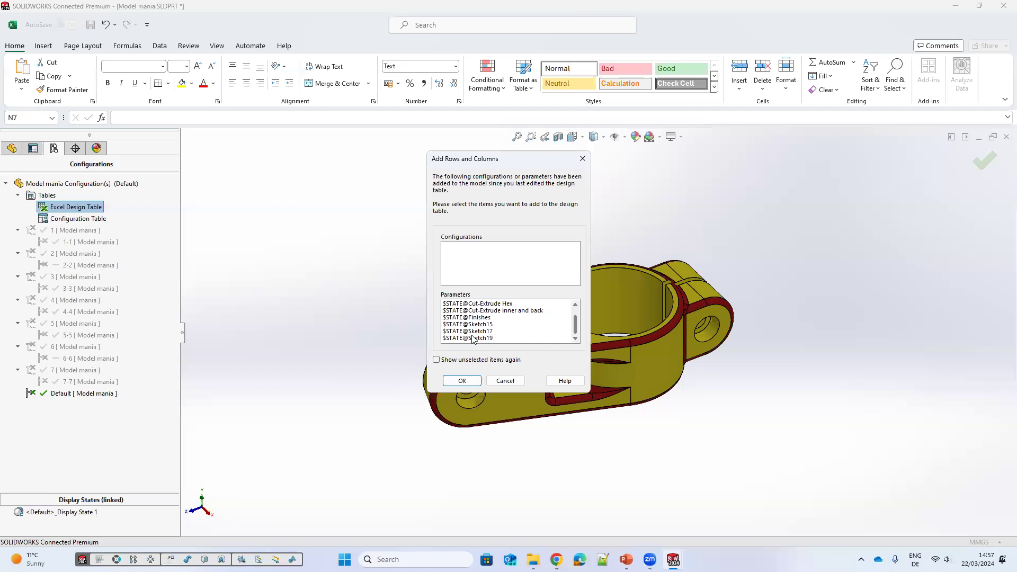
key("Down")
scroll(459, 378, "down", 1)
left_click_drag(459, 378, 462, 378)
key("Return")
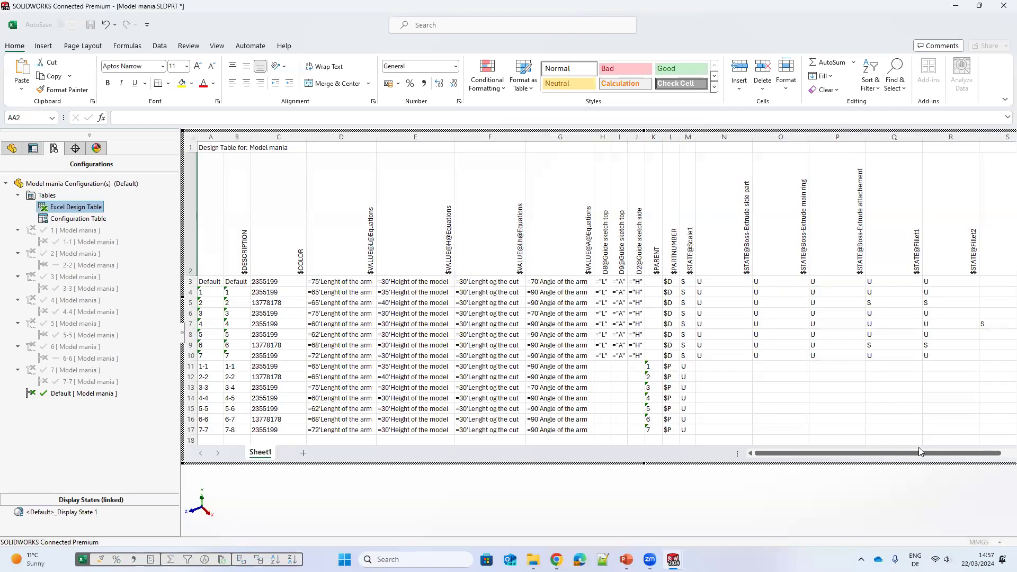
left_click_drag(849, 449, 851, 449)
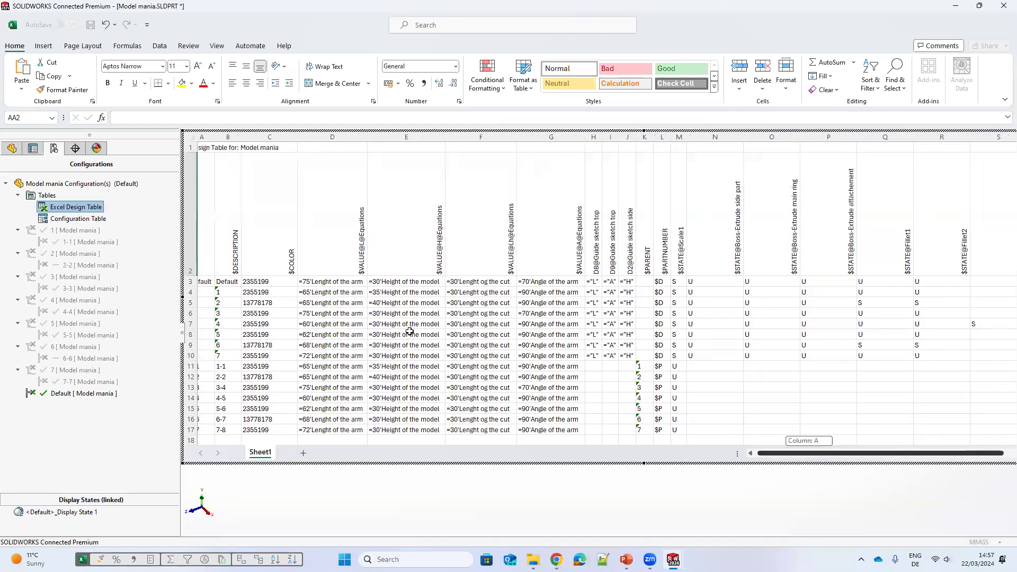
scroll(270, 314, "right", 3)
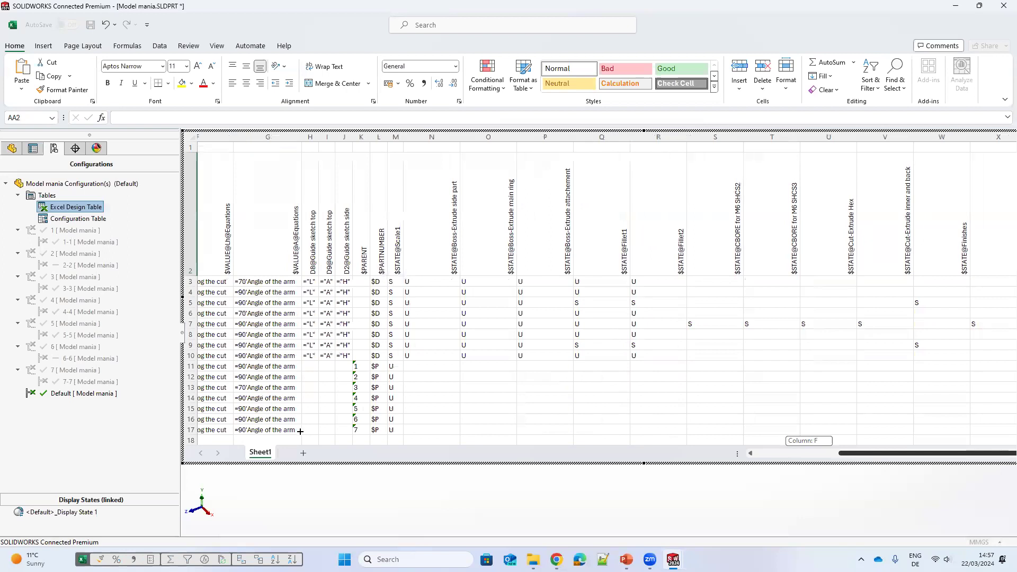
scroll(455, 361, "left", 3)
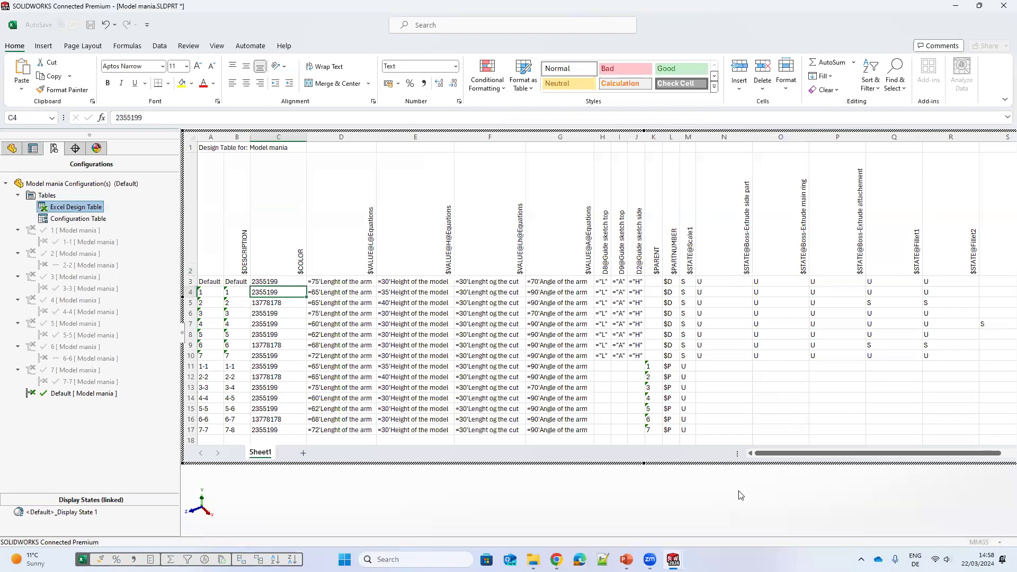
Step: Fill the $COLOR value 2355199 down column C for all configuration rows and close the design table
key("shift+Down")
key("shift+Down")
key("shift+Down")
key("shift+Down")
key("shift+Down")
key("shift+Down")
key("shift+Down")
key("shift+Down")
key("shift+Down")
key("shift+Down")
key("shift+Down")
key("shift+Down")
key("shift+Down")
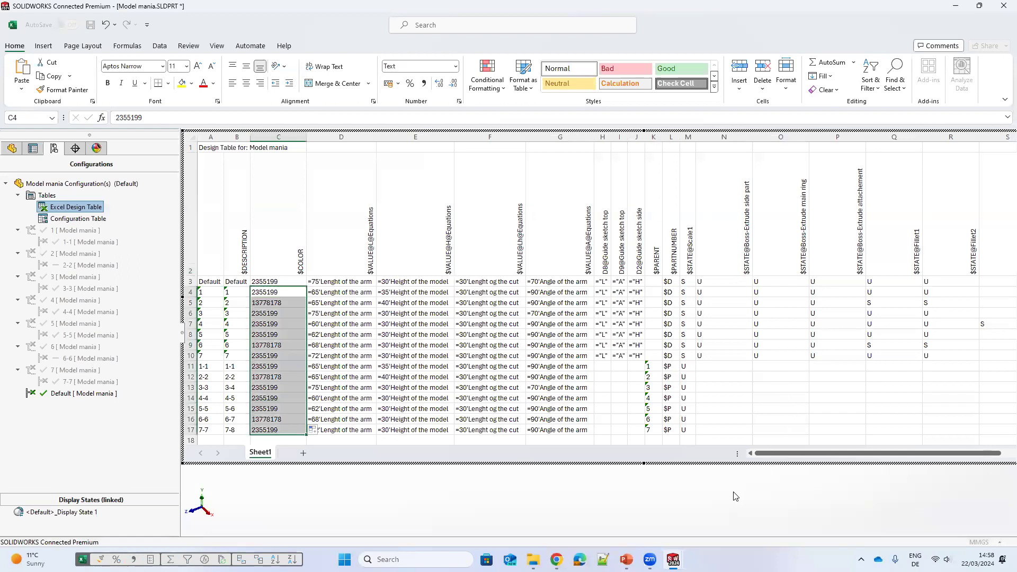
key("ctrl+d")
left_click(734, 474)
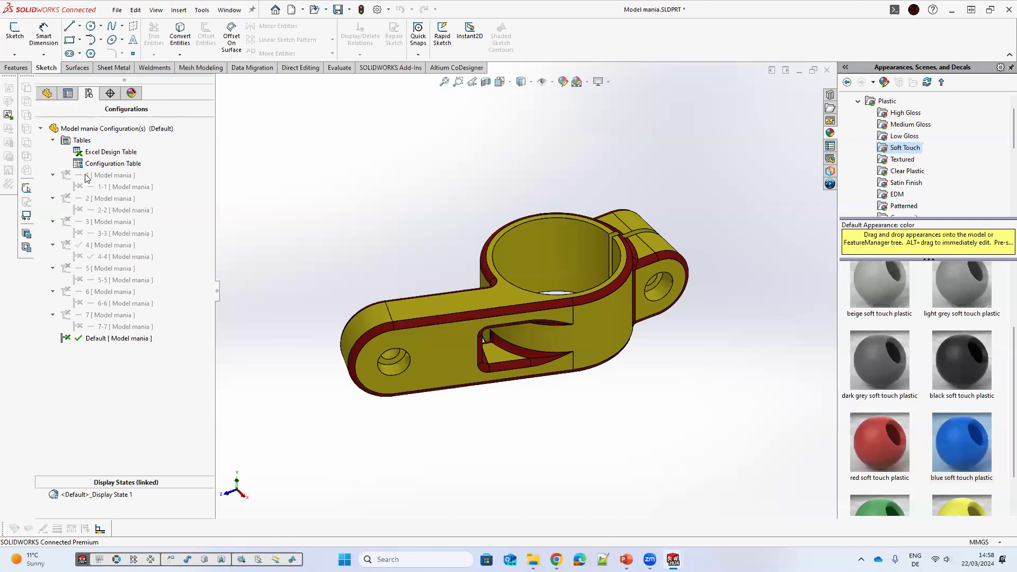
Step: Activate configurations from the list to review the updated models
left_click(91, 199)
double_click(89, 177)
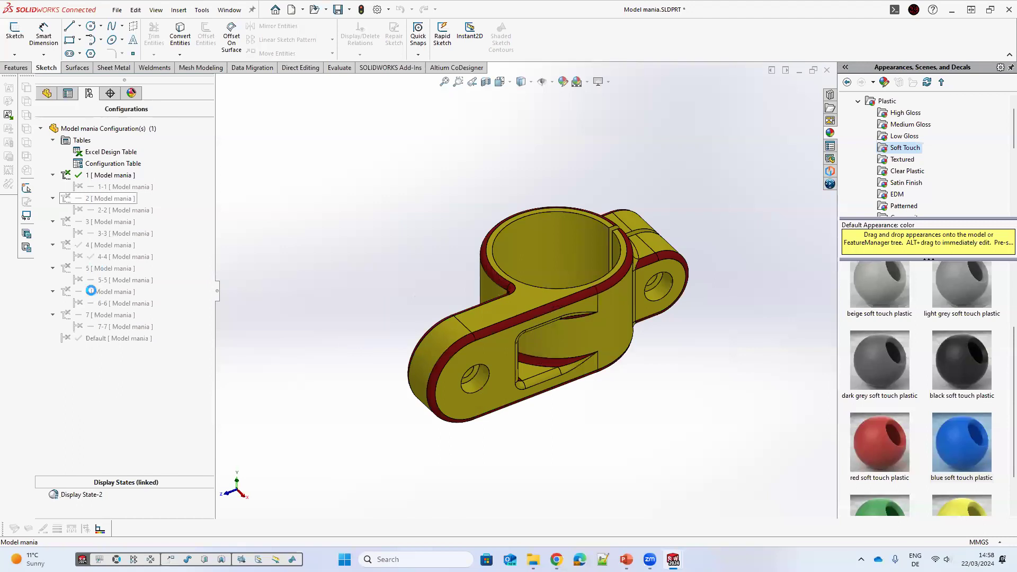
left_click(88, 329)
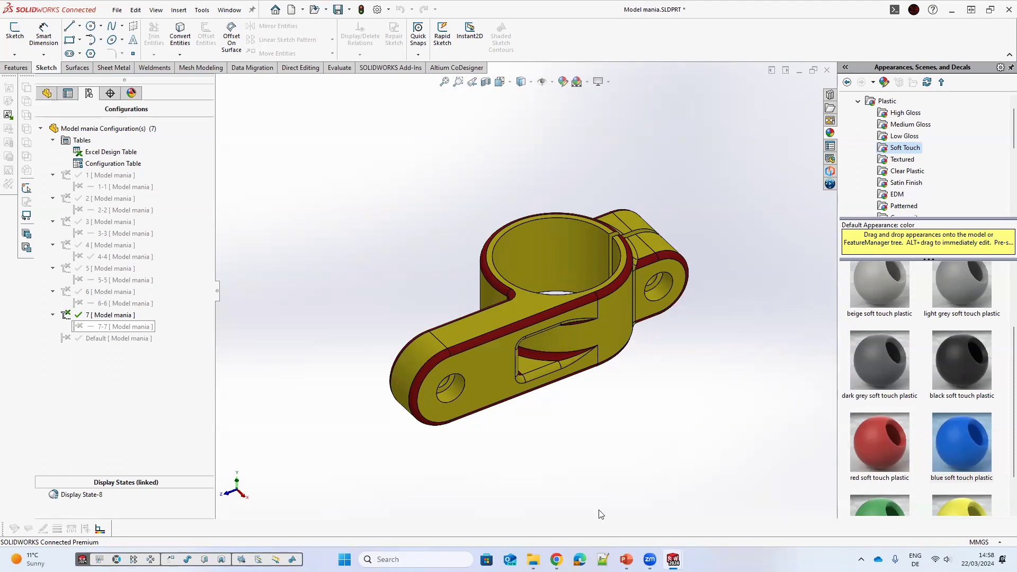
left_click(574, 442)
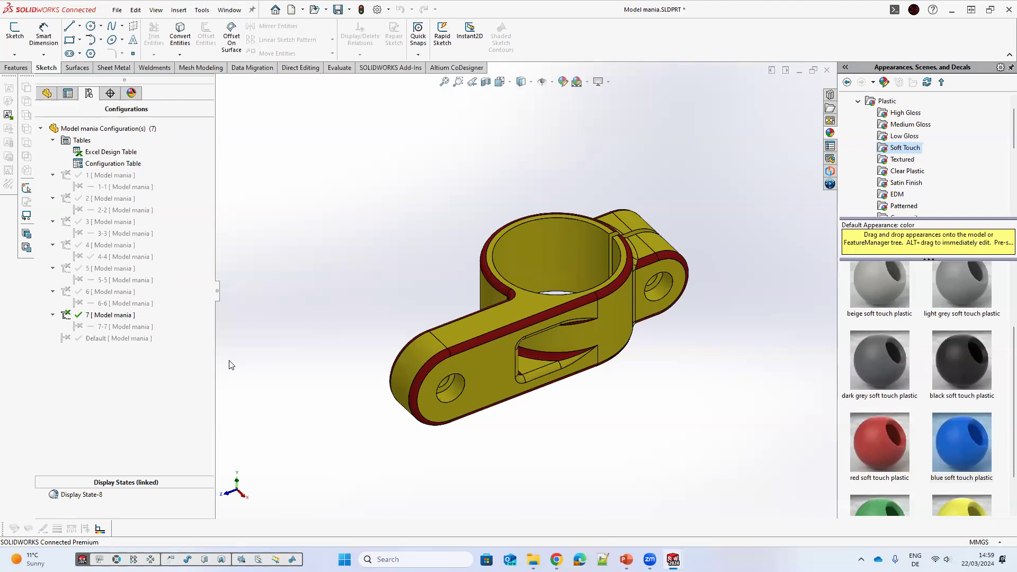
Step: Make a new assembly from the part and place the Model mania component in configuration 7
left_click(110, 187)
left_click(116, 11)
left_click(612, 175)
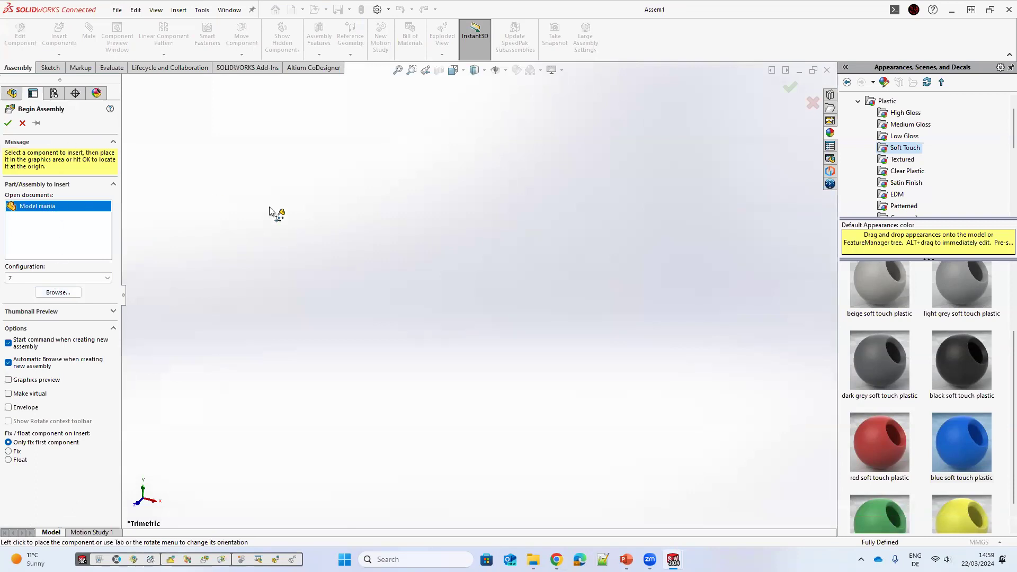
left_click(311, 239)
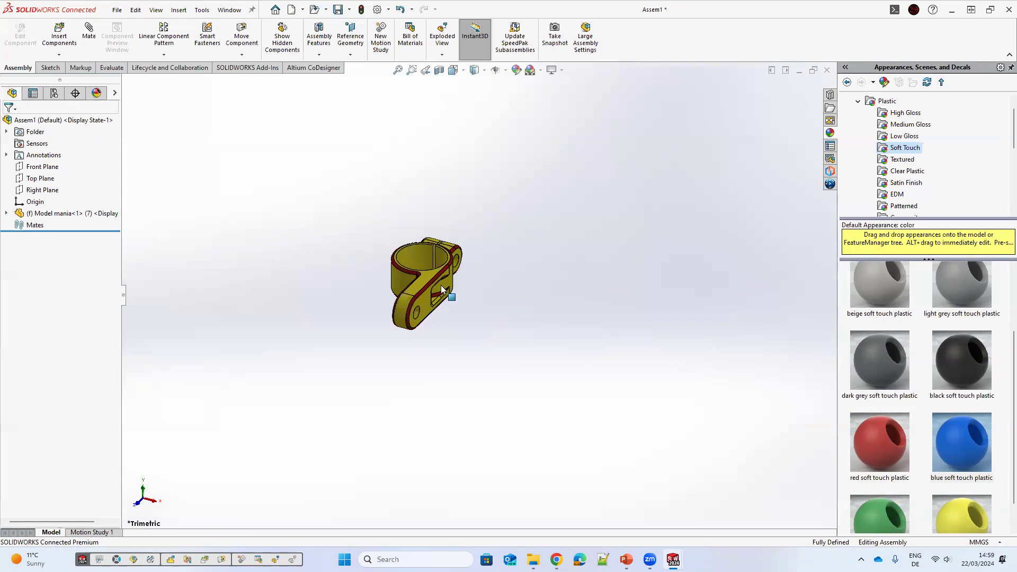
Step: Copy the component twice so three instances sit side by side in the assembly
left_click(445, 286)
mouse_move(540, 287)
left_mouse_down("ctrl")
mouse_move(699, 284)
mouse_move(621, 292)
left_mouse_up("ctrl")
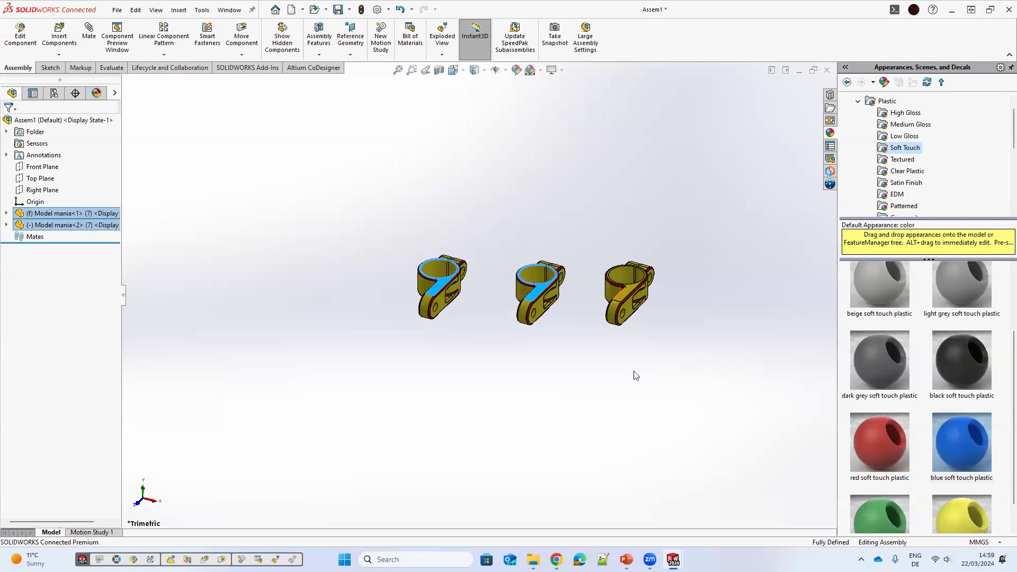
left_click(537, 291)
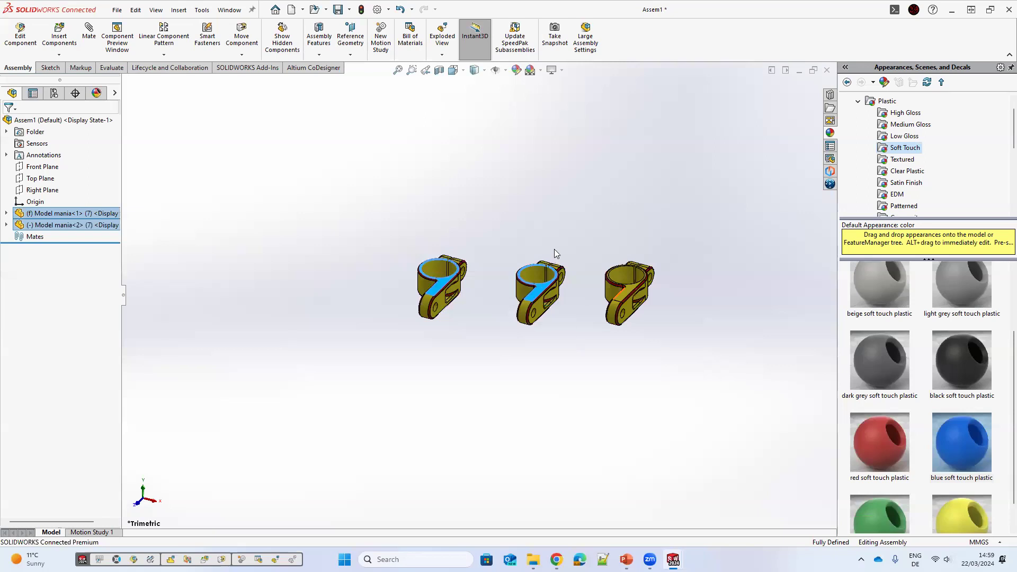
Step: Switch the second Model mania instance to configuration 3
right_click(86, 225)
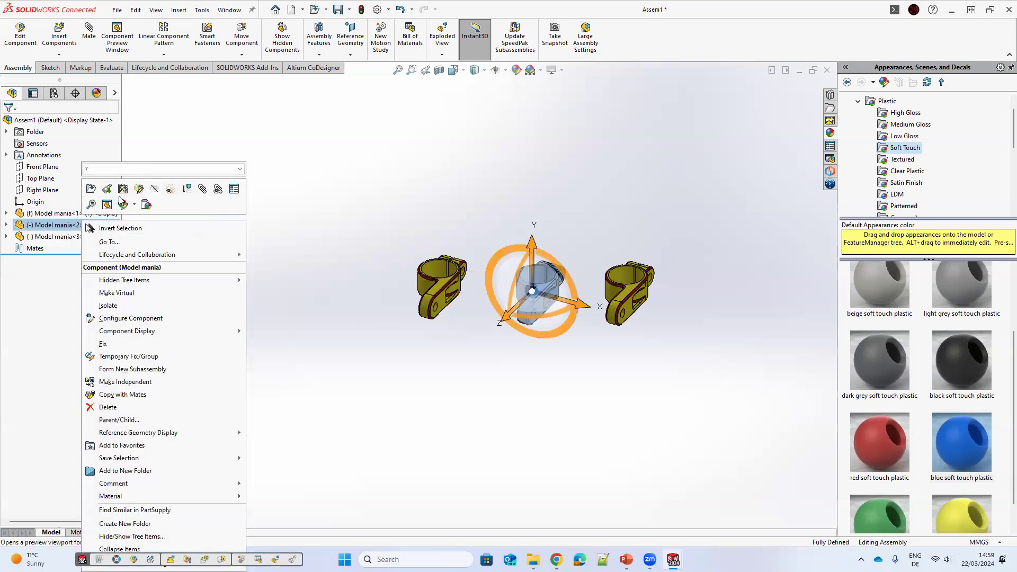
left_click(123, 170)
left_click(118, 206)
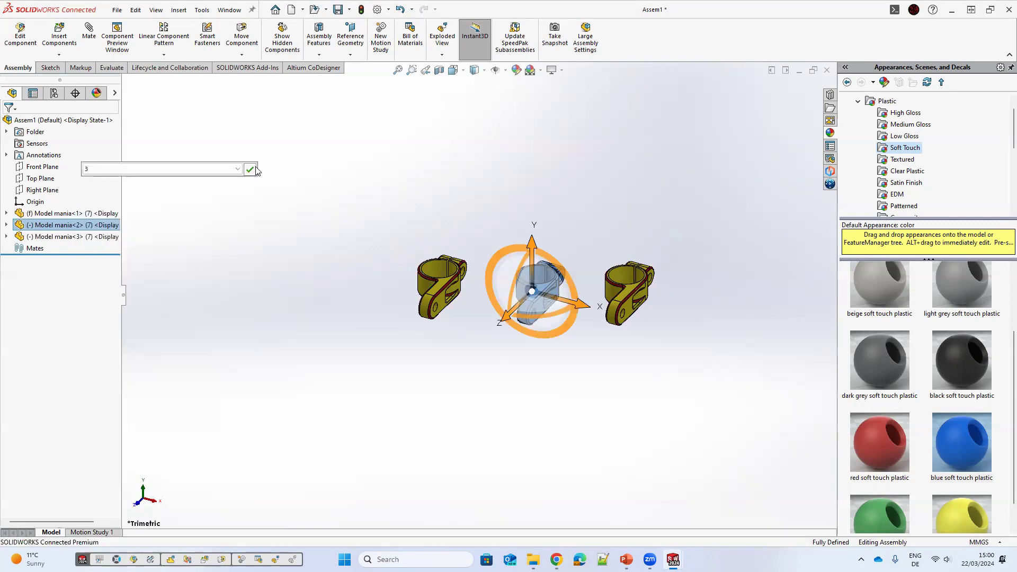
left_click(681, 201)
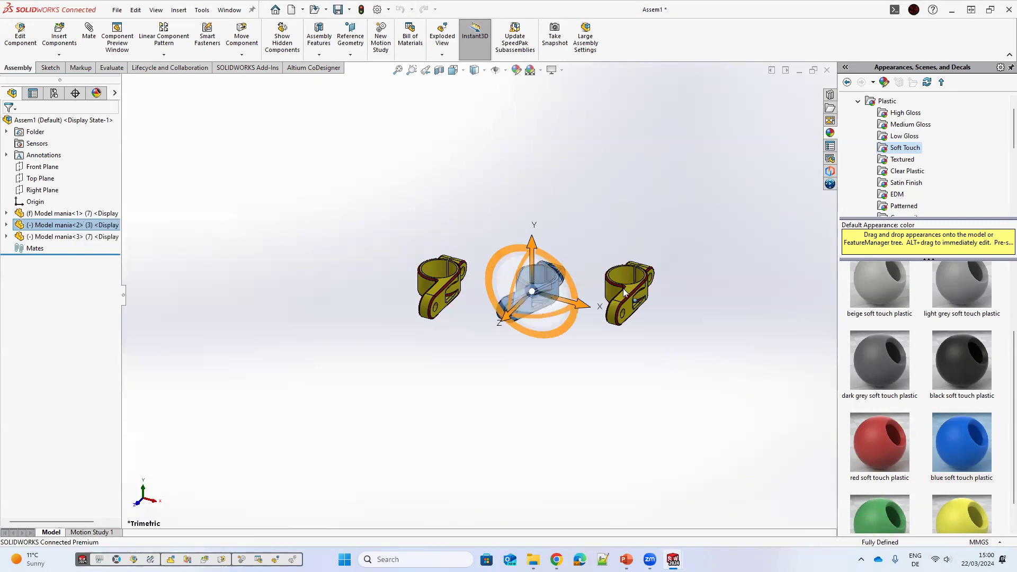
Step: Switch the third Model mania instance to configuration 1
left_click(38, 237)
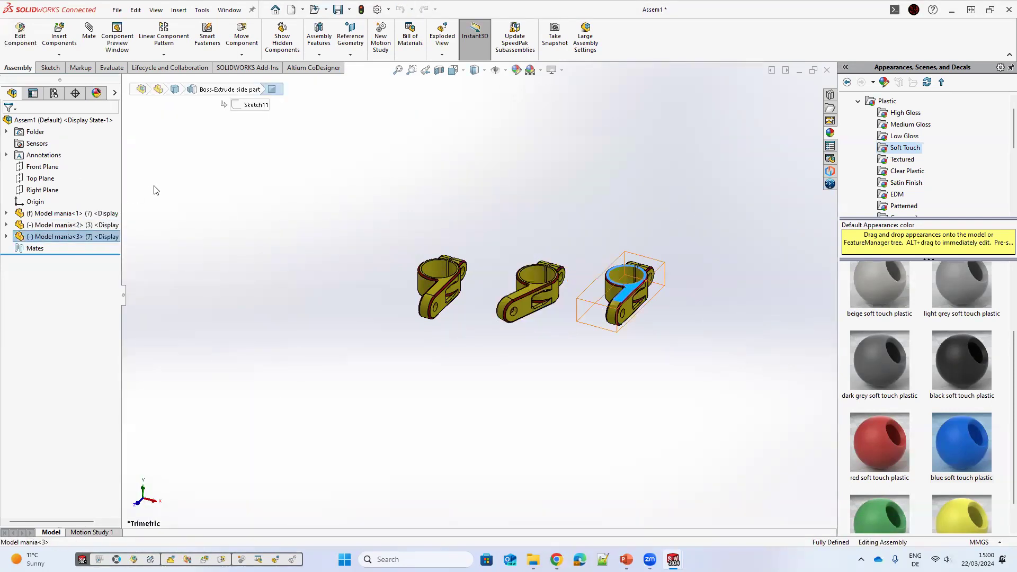
right_click(79, 237)
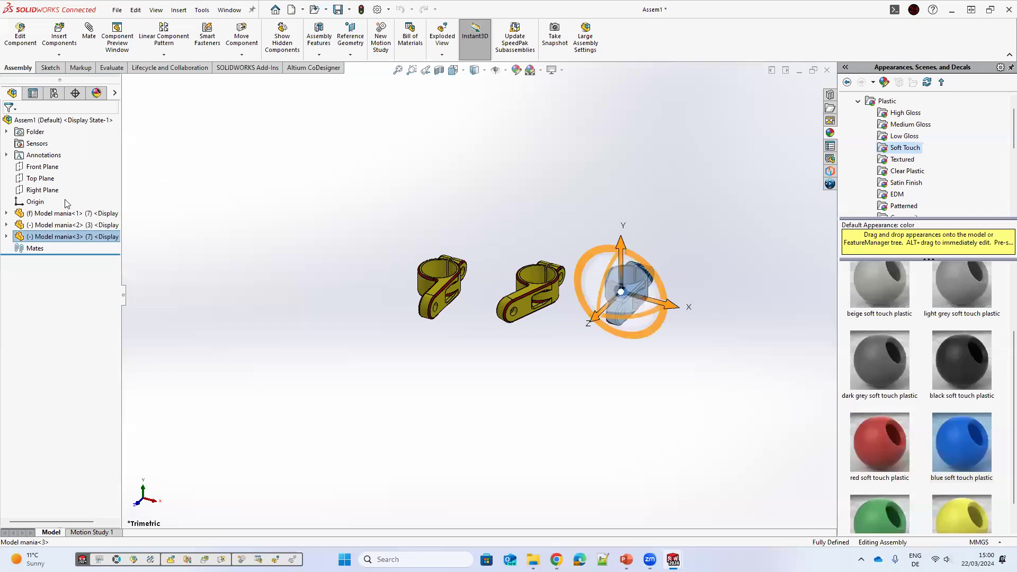
left_click(154, 200)
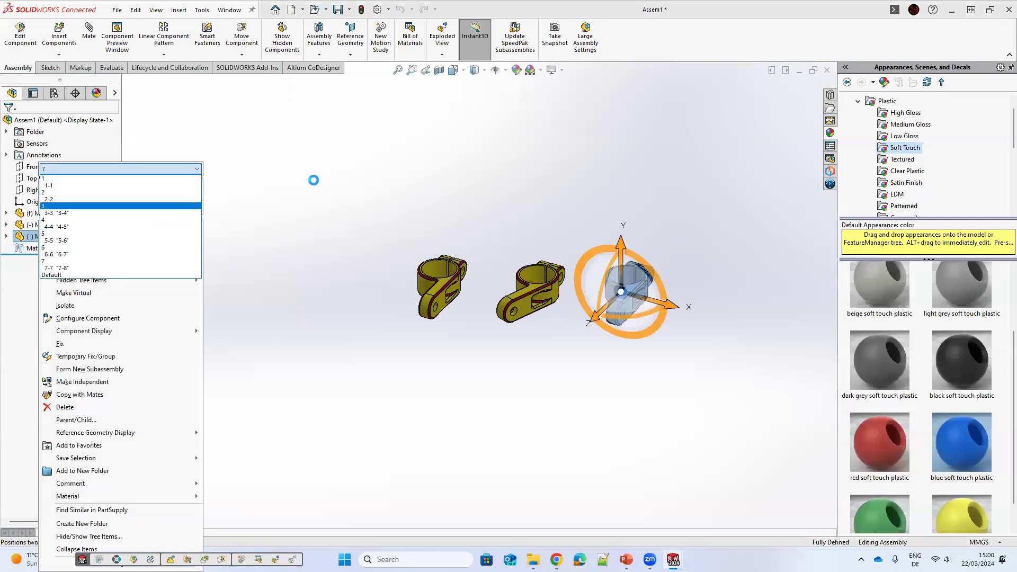
left_click(121, 178)
left_click(206, 169)
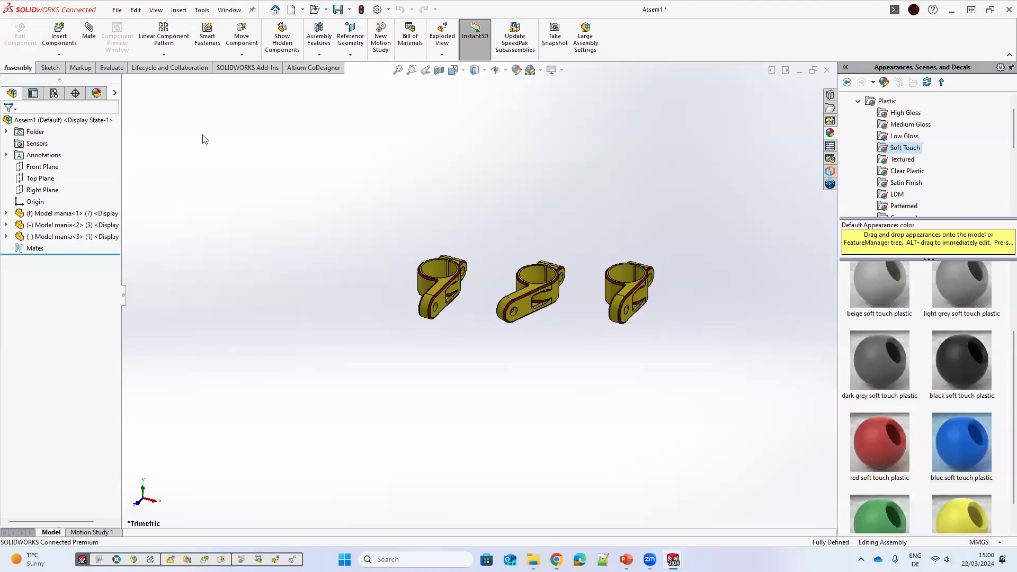
Step: Insert a bill of materials table and place it above the components
key("alt+i")
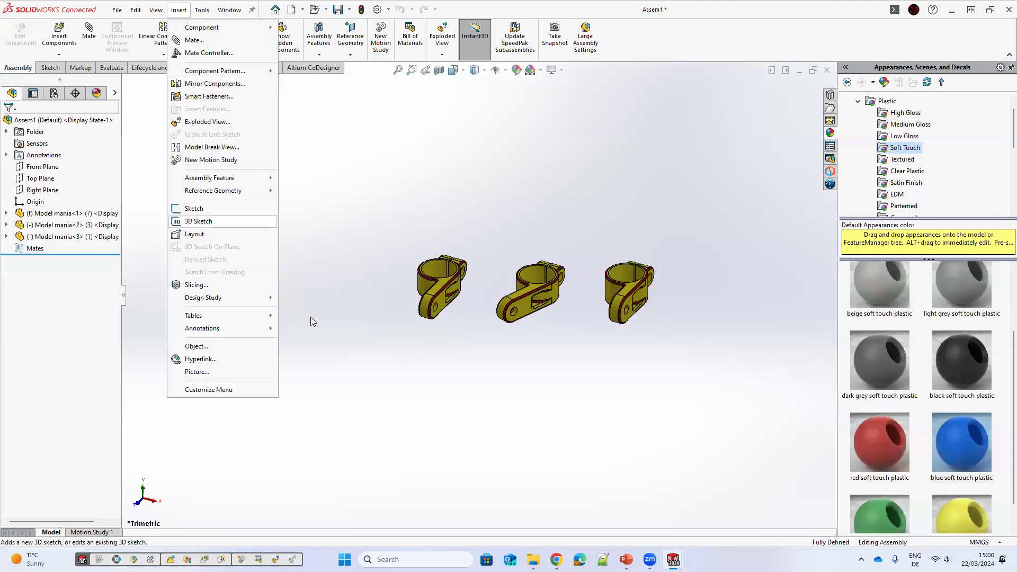
key("Right")
key("Return")
left_click(8, 124)
left_click(498, 308)
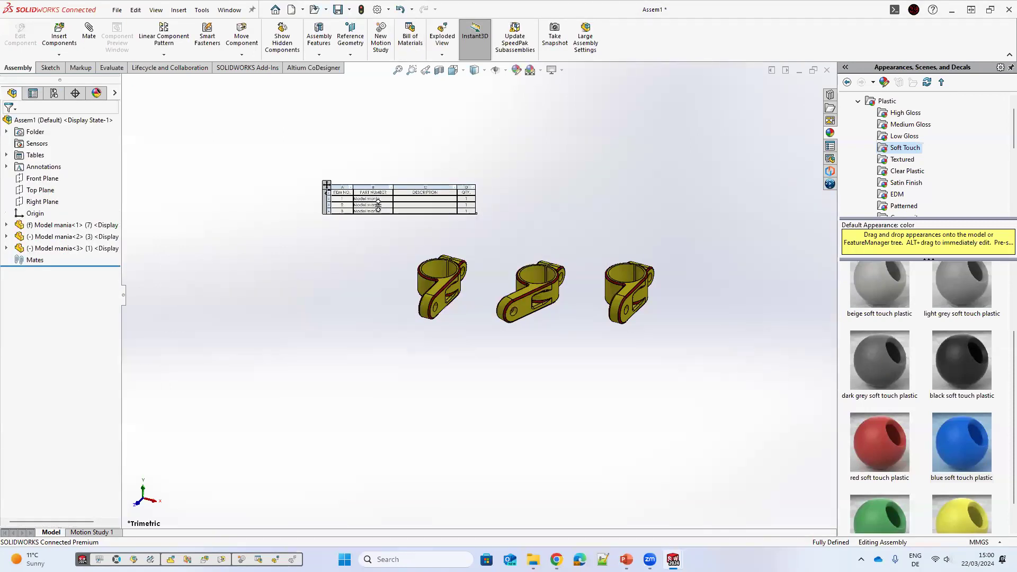
Step: Zoom in on the bill of materials to examine its item rows and part numbers
scroll(378, 206, "down", 3)
scroll(457, 269, "down", 2)
scroll(720, 242, "up", 1)
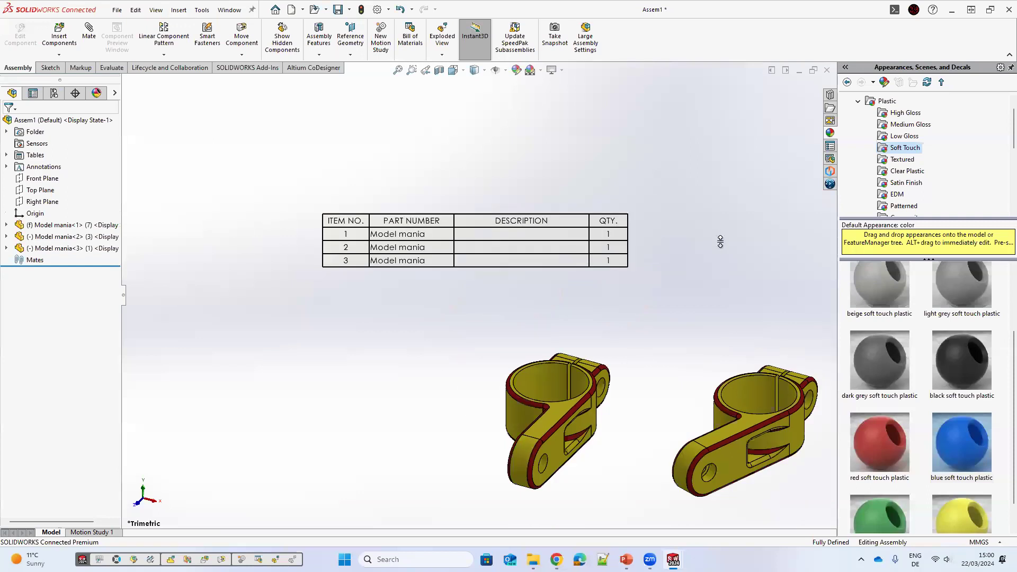
scroll(418, 243, "down", 2)
scroll(598, 297, "up", 1)
scroll(599, 297, "down", 2)
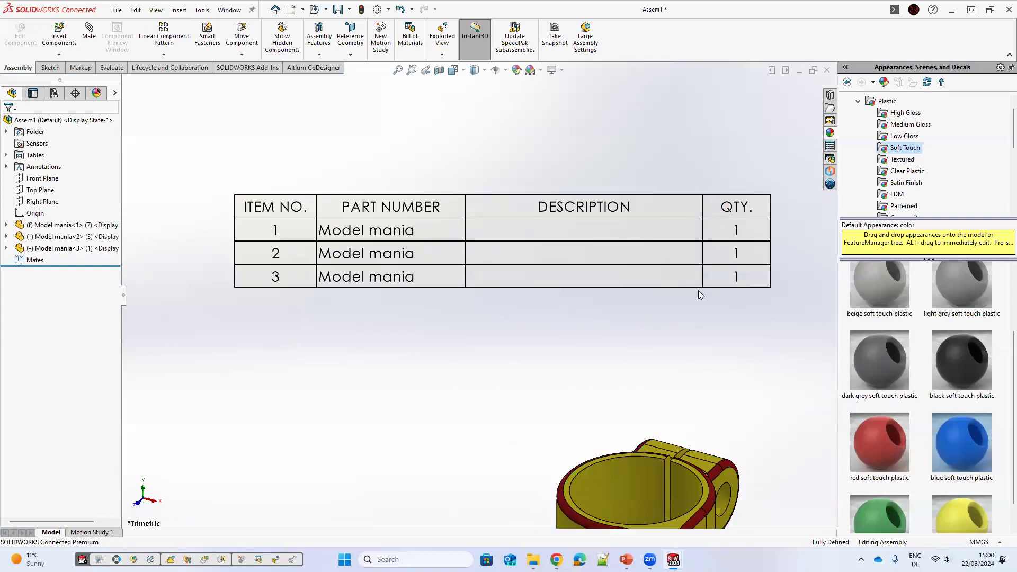
scroll(614, 275, "up", 2)
scroll(442, 266, "down", 2)
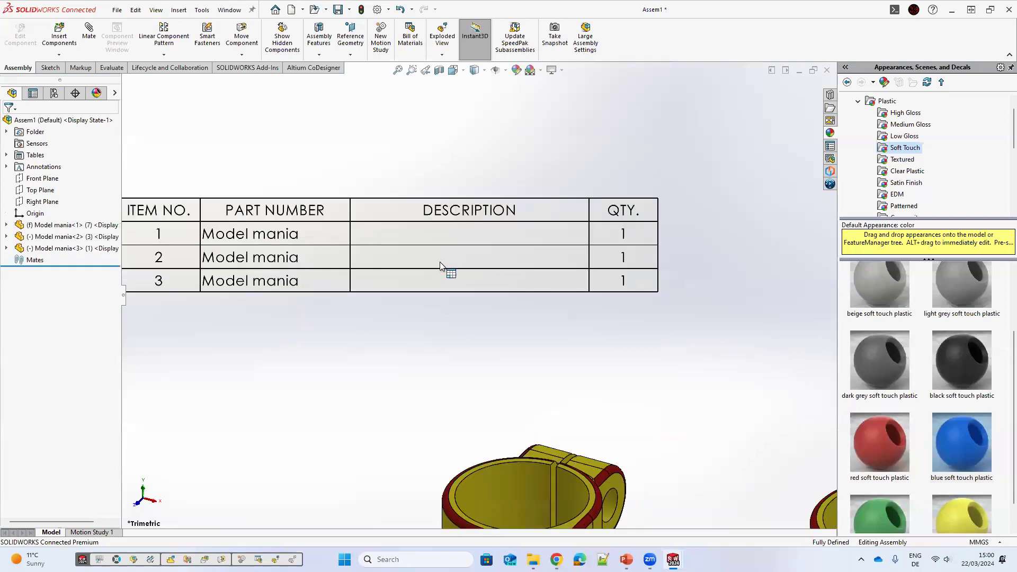
scroll(317, 263, "up", 2)
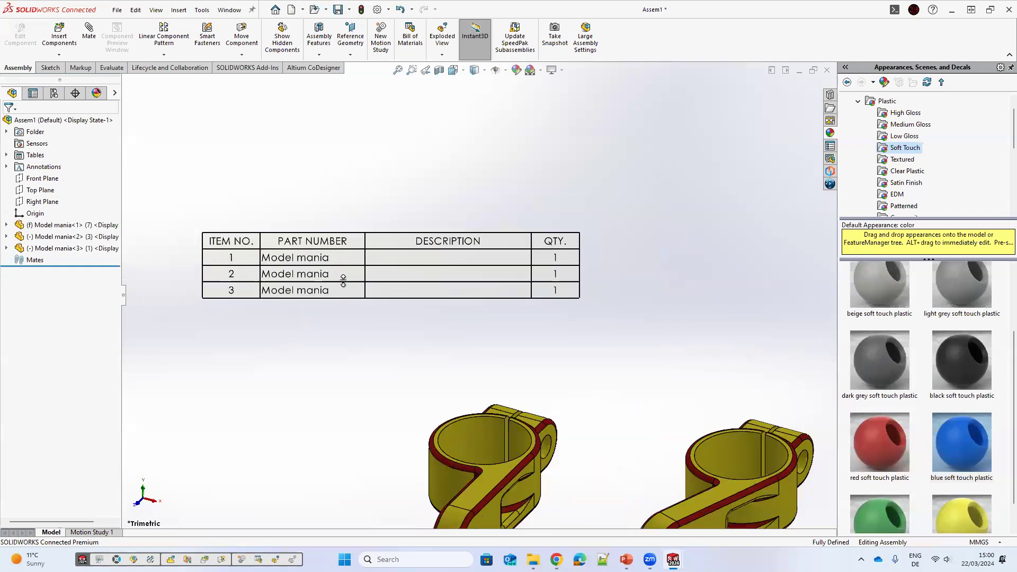
left_click(398, 269)
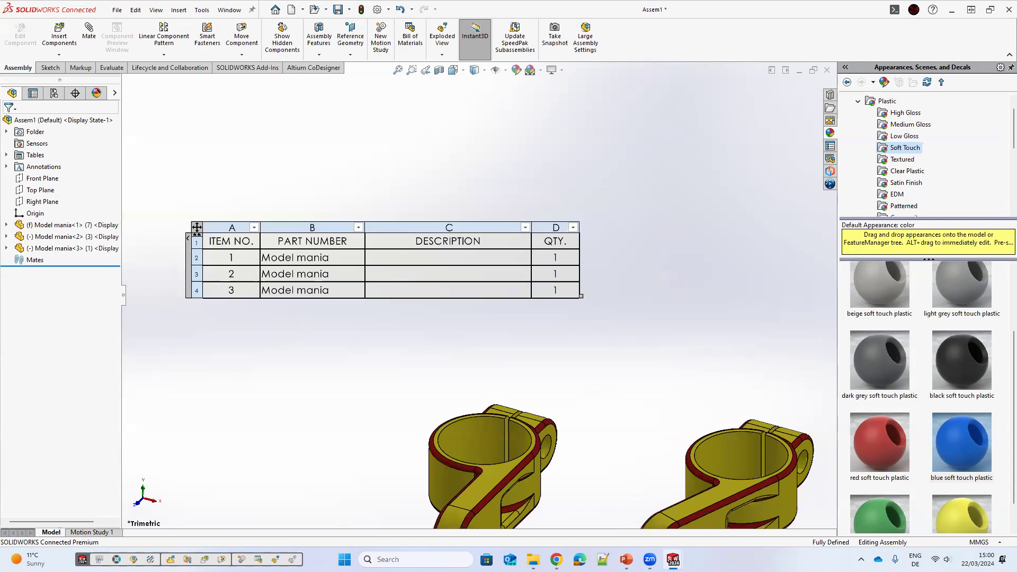
scroll(347, 294, "down", 2)
scroll(386, 338, "up", 2)
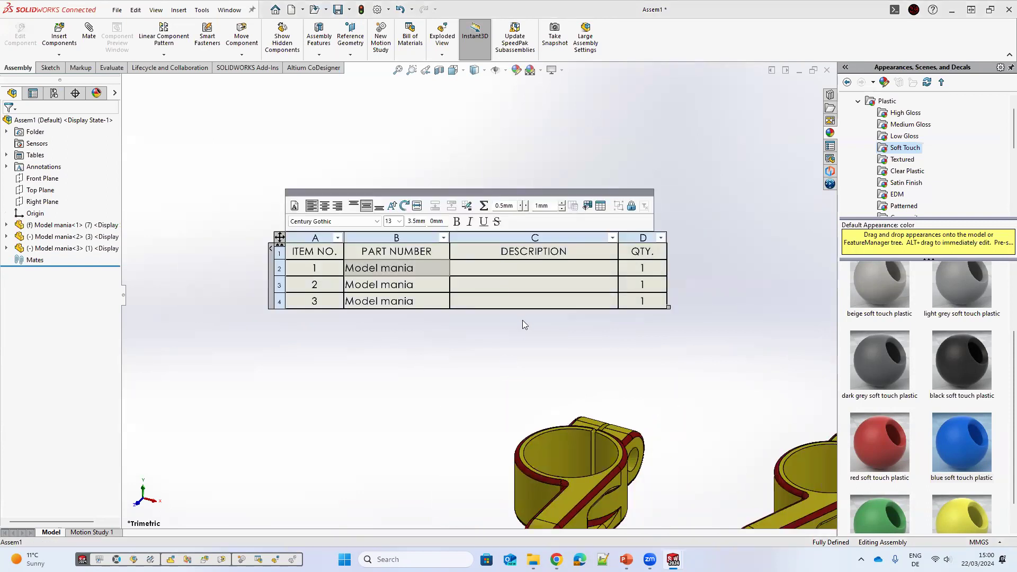
scroll(520, 310, "up", 2)
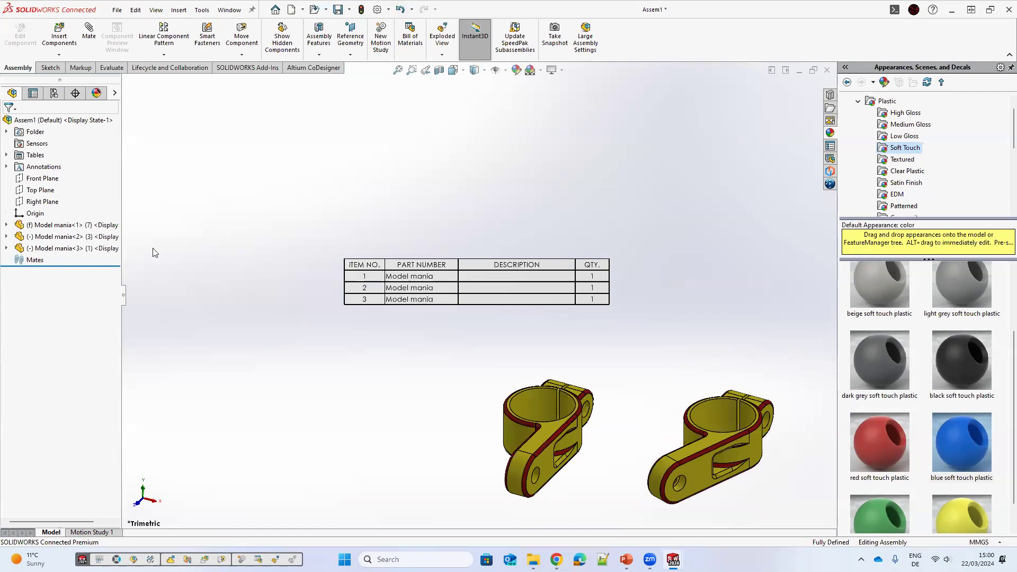
scroll(155, 253, "up", 1)
Step: In the part, set configuration 1's bill of materials part number to the user specified name config1
key("ctrl+Tab")
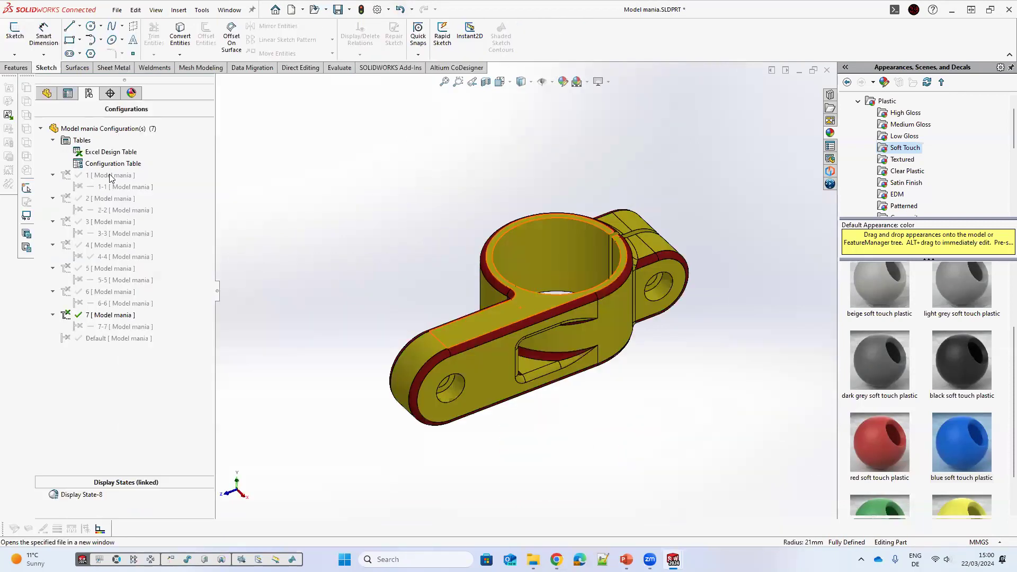
right_click(111, 176)
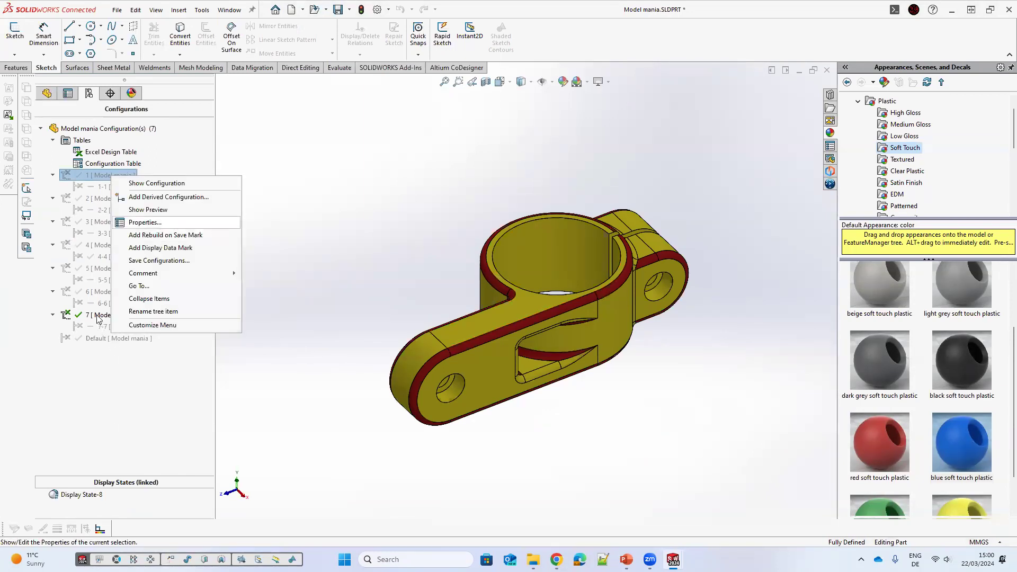
left_click(144, 223)
left_click(81, 316)
left_click(81, 338)
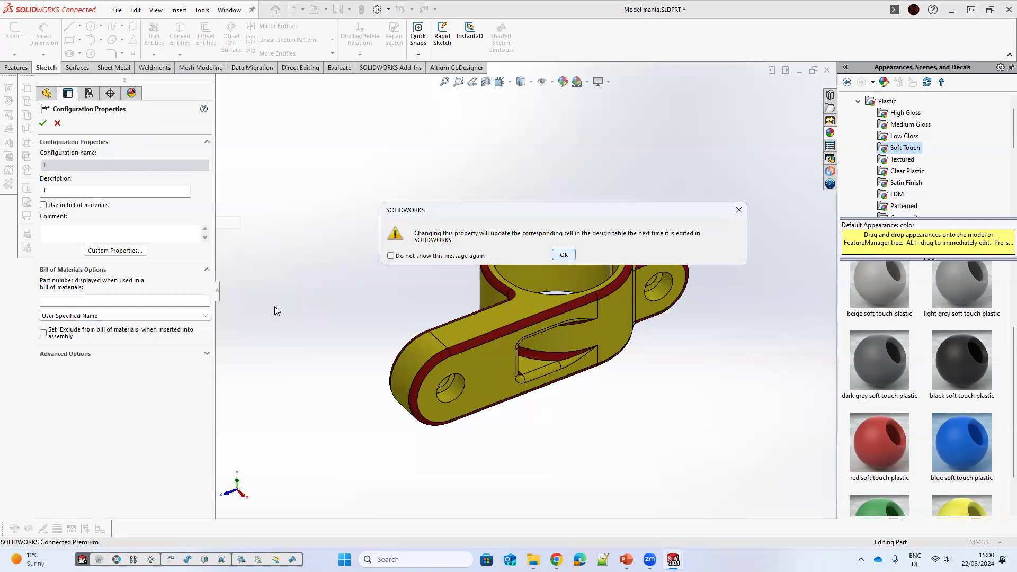
left_click(564, 254)
left_click(121, 300)
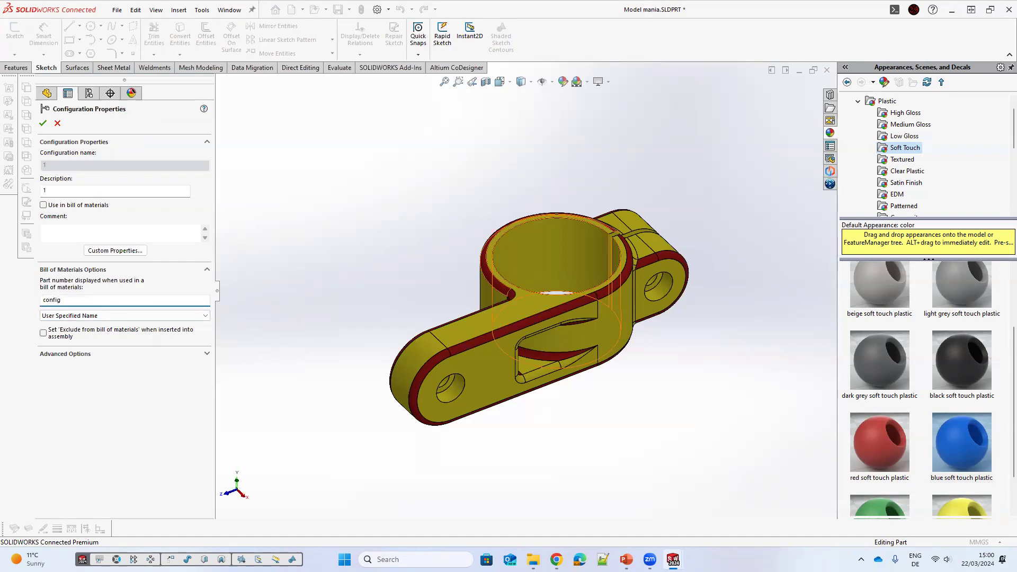
left_click(43, 124)
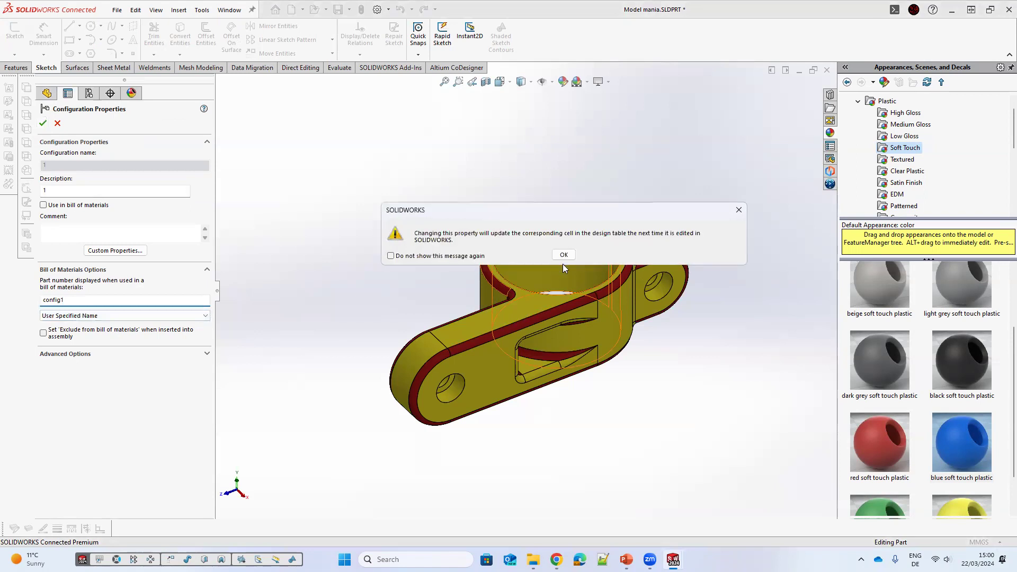
left_click(563, 256)
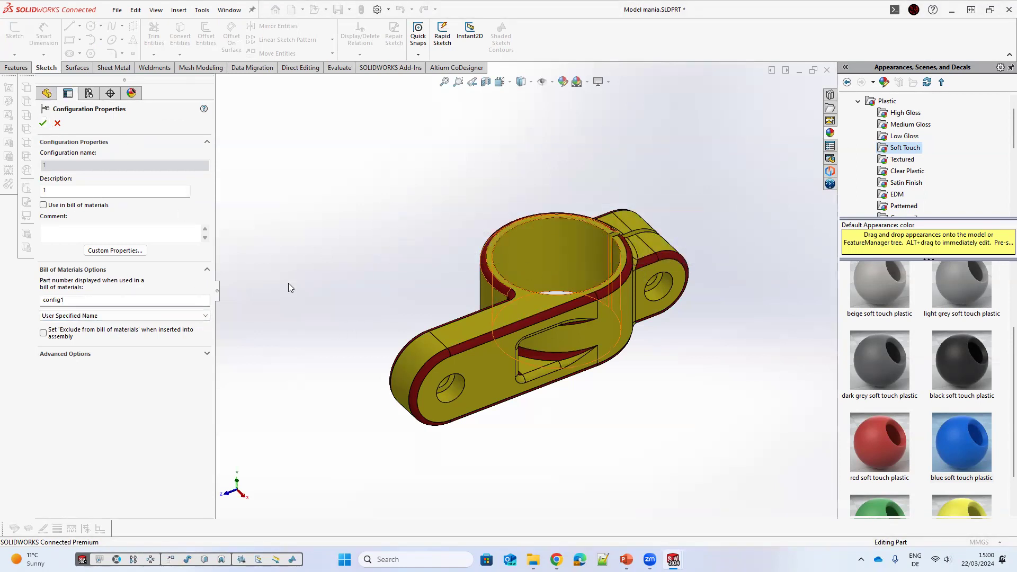
left_click(43, 122)
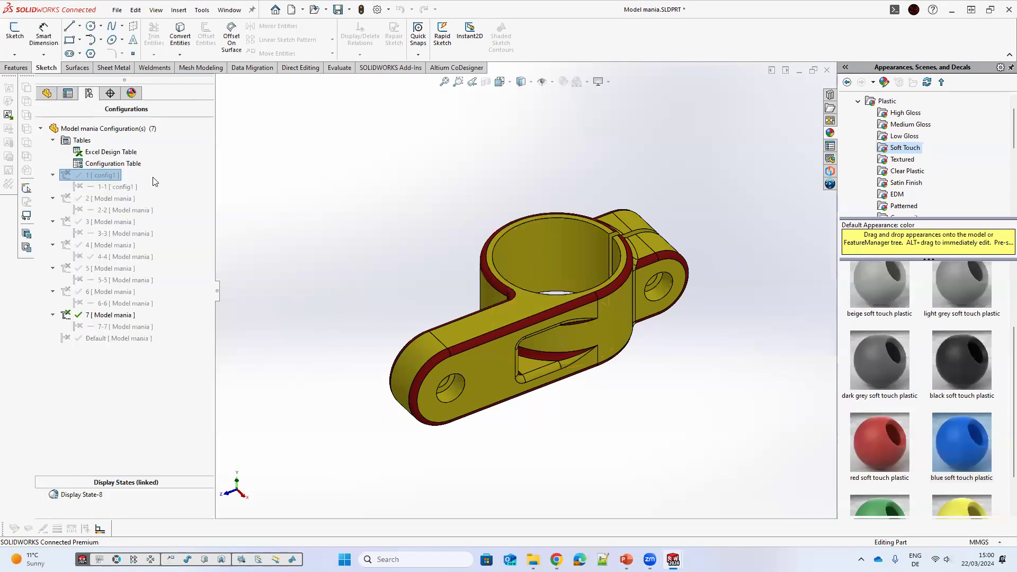
Step: Open the Excel design table to check the part number column, then close it
right_click(109, 153)
left_click(153, 177)
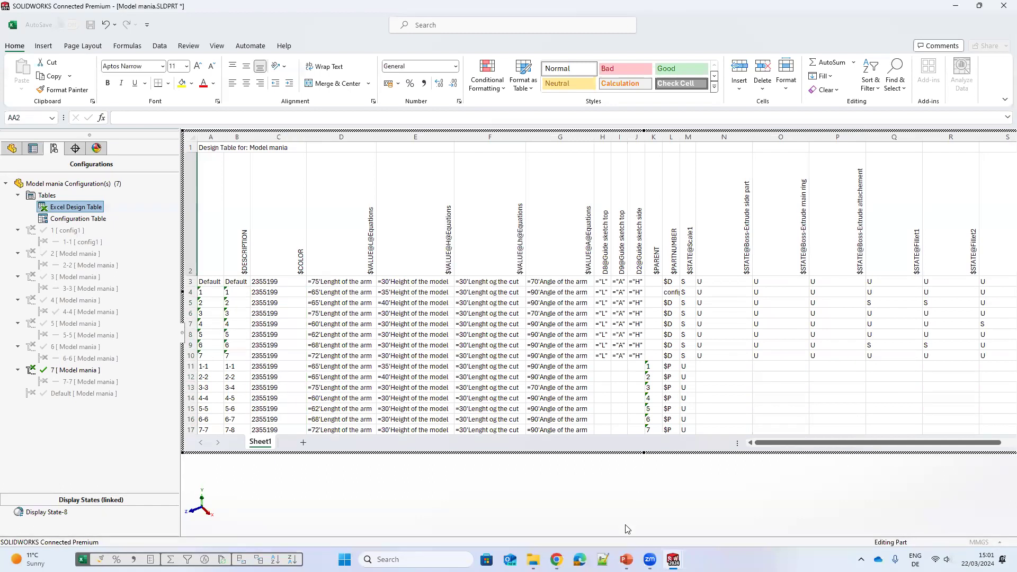
left_click_drag(643, 453, 644, 516)
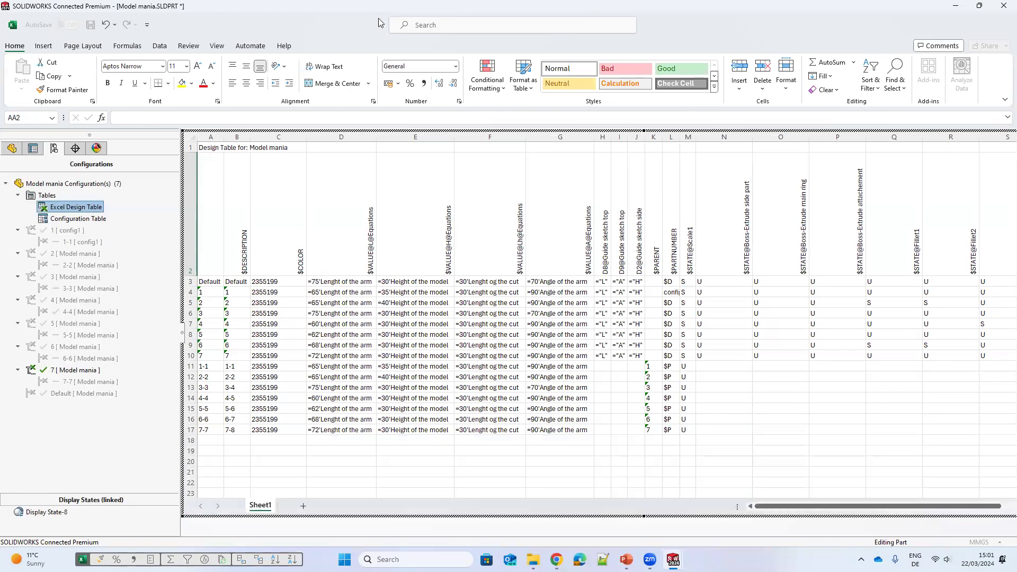
left_click(205, 8)
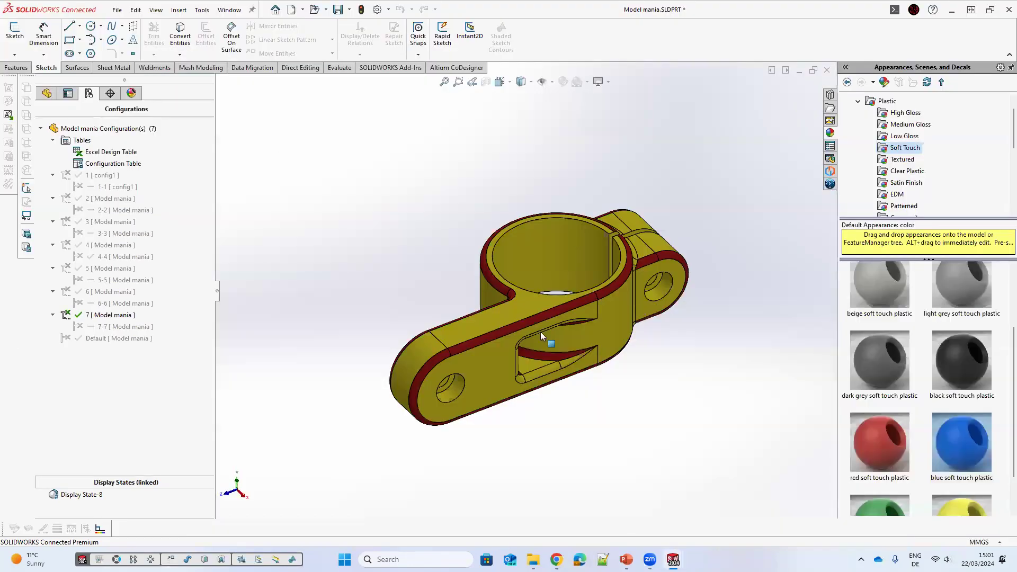
Step: Edit the assembly bill of materials to display all configurations of the same part as one item
key("ctrl+Tab")
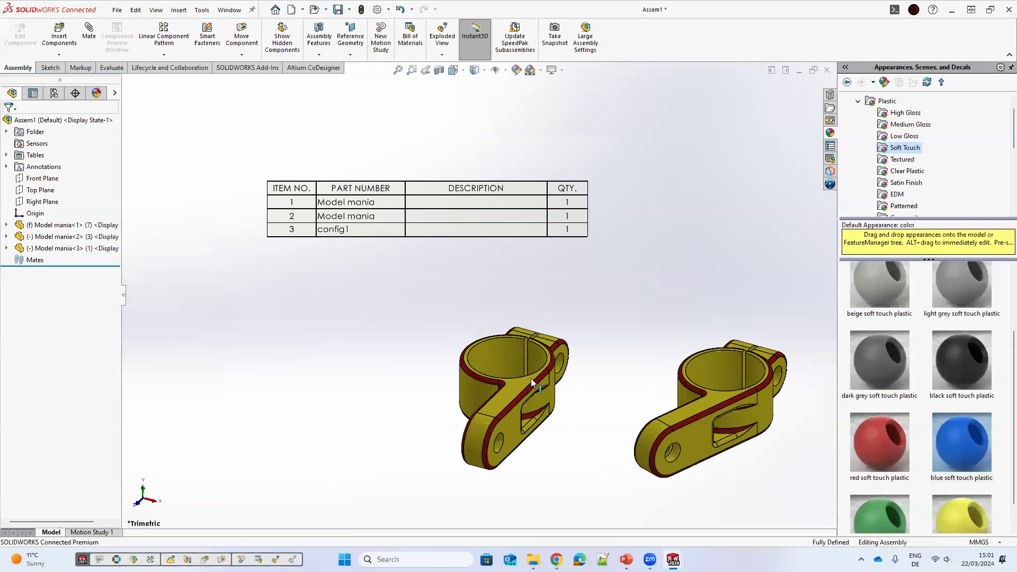
left_click(492, 377)
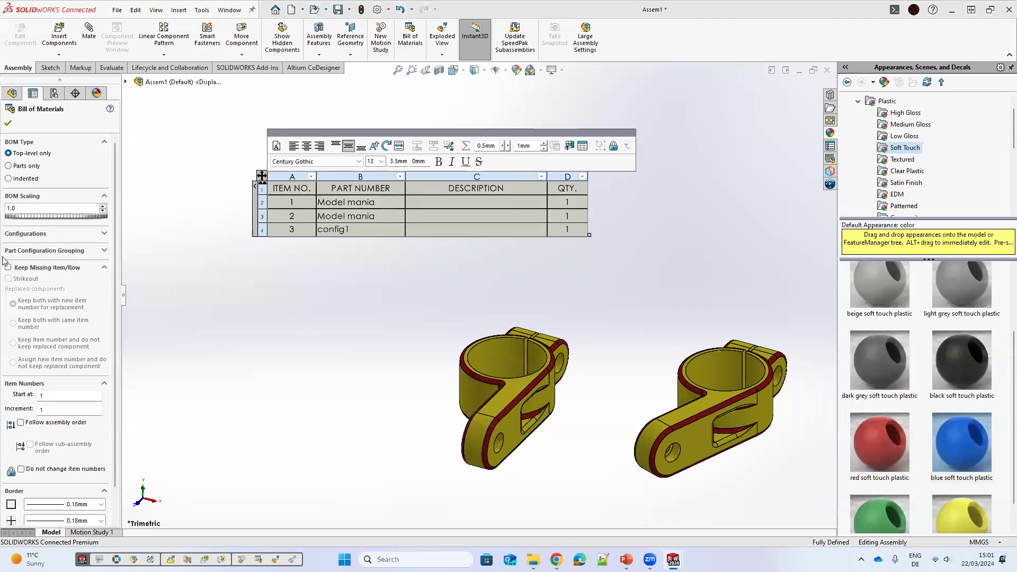
scroll(48, 317, "down", 2)
scroll(1, 273, "up", 2)
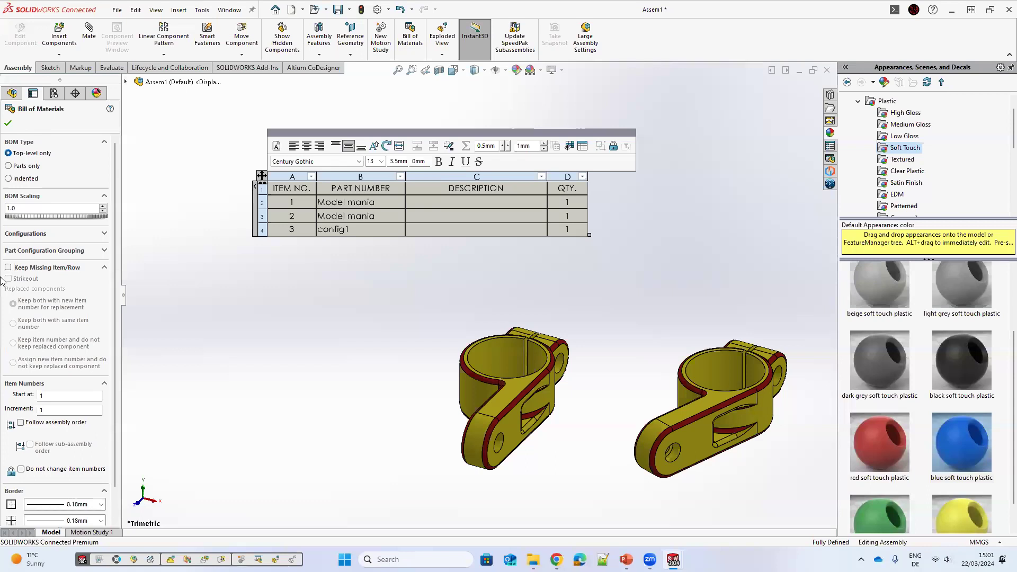
left_click(32, 250)
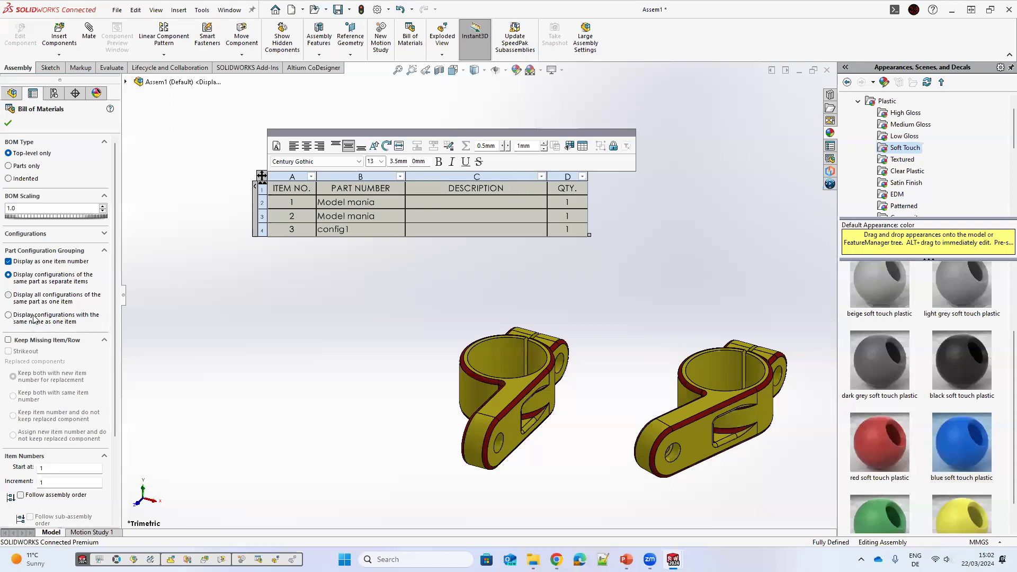
left_click(14, 316)
left_click(9, 296)
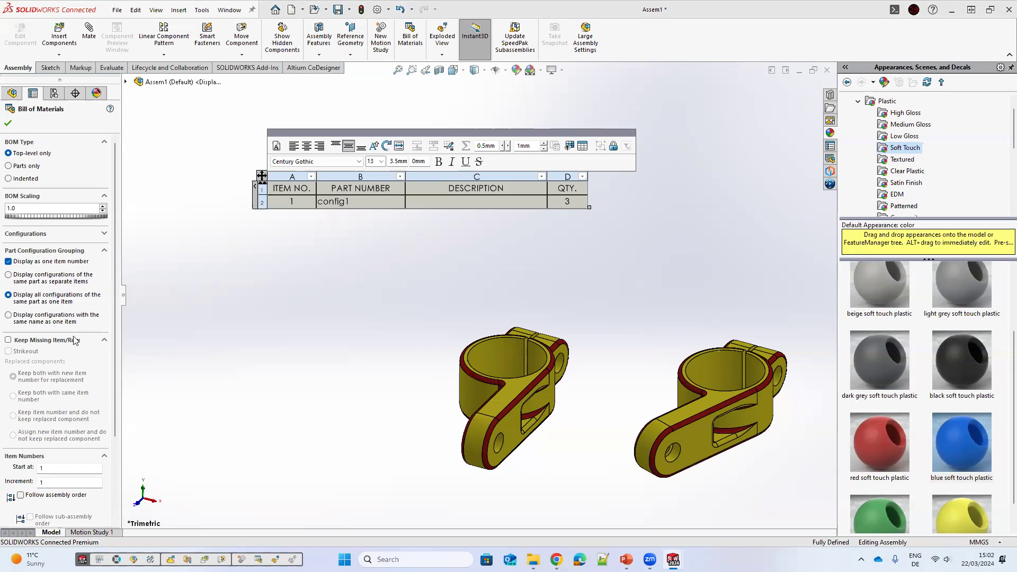
Step: Set the bill of materials part grouping to display configurations with the same name as one item
left_click(9, 274)
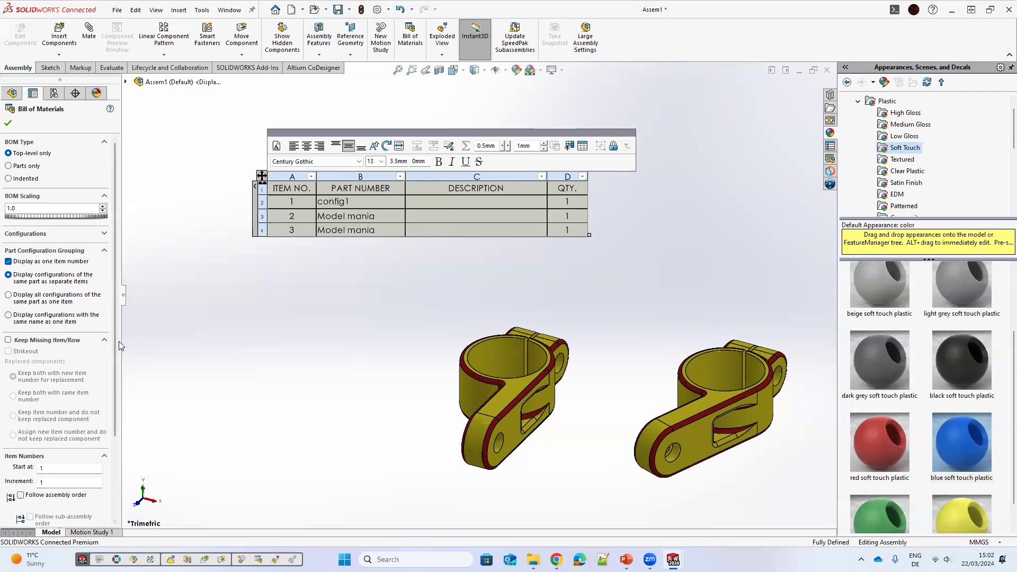
left_click(87, 322)
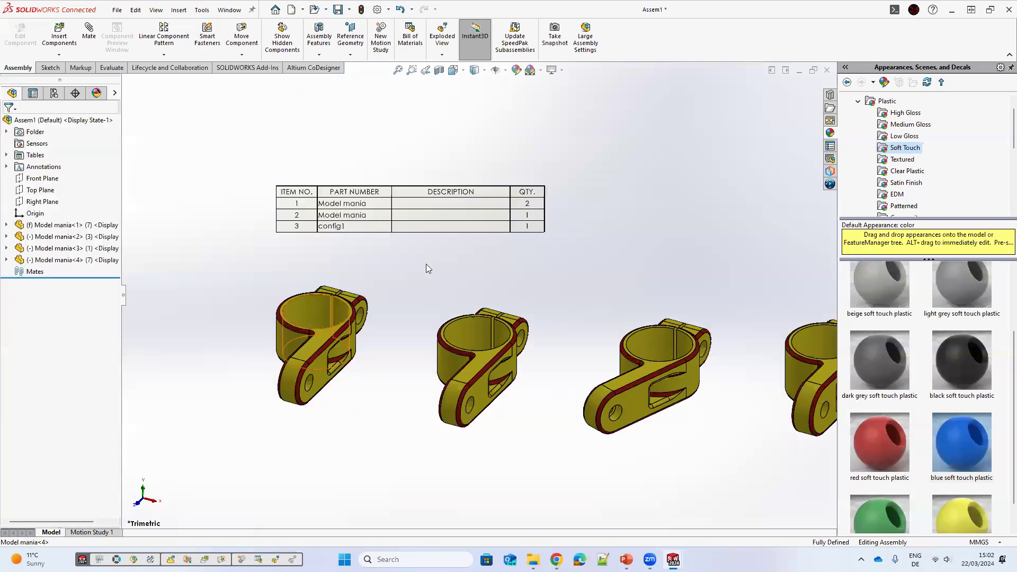
Step: Paste three more copies of the clamp component into the assembly
key("ctrl+v")
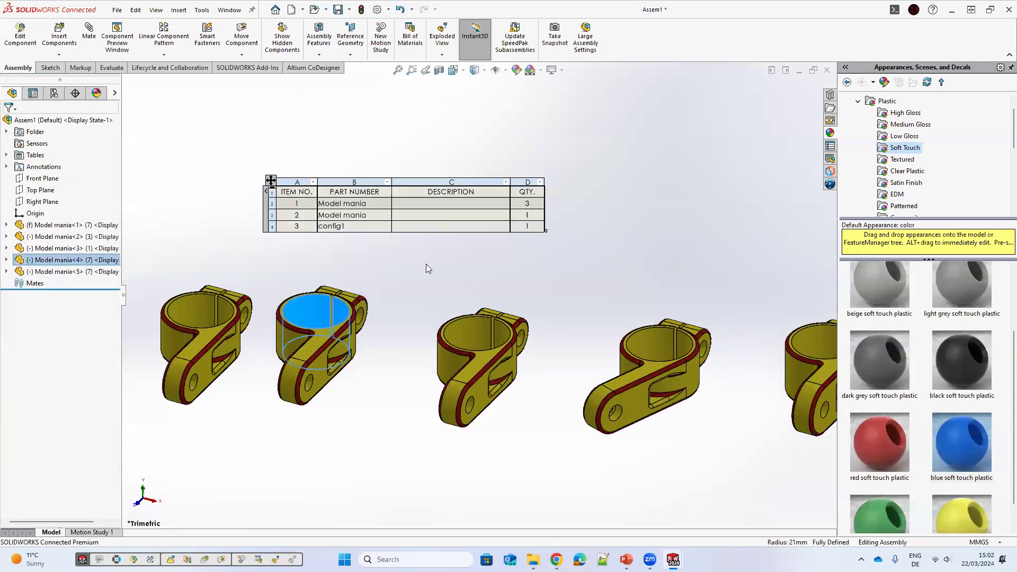
key("ctrl+v")
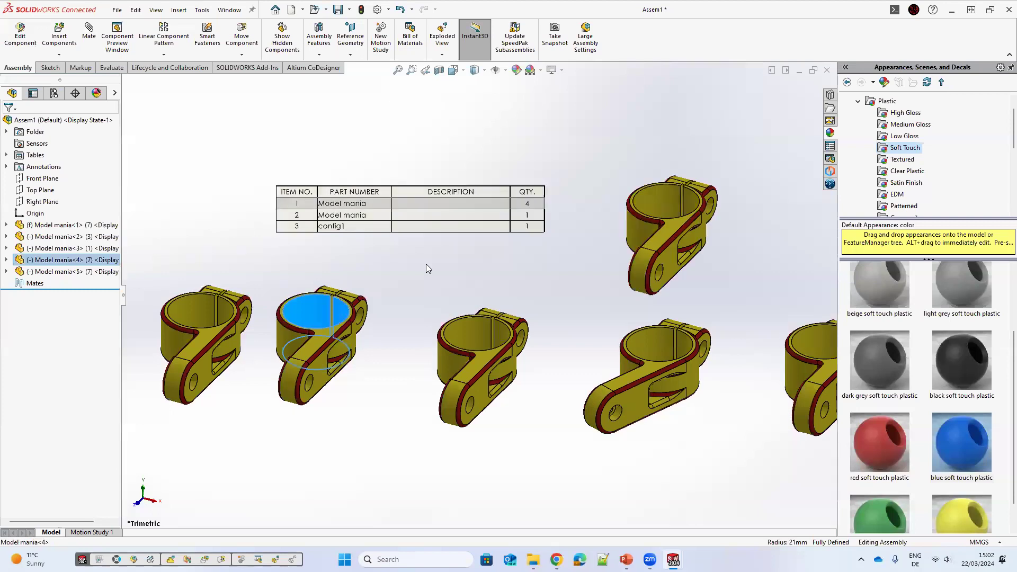
key("ctrl+v")
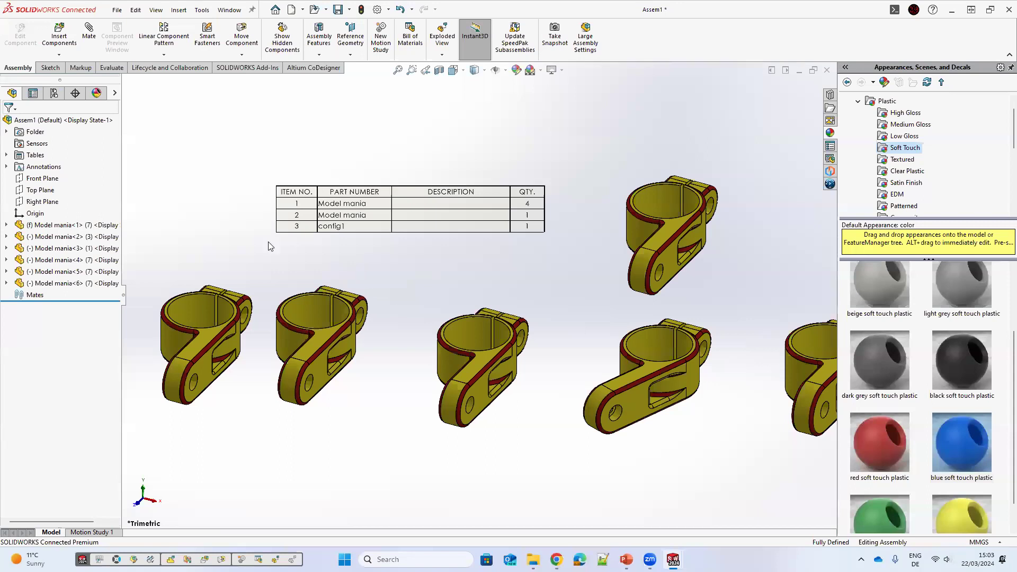
Step: Add a new assembly configuration named 1
scroll(694, 366, "up", 3)
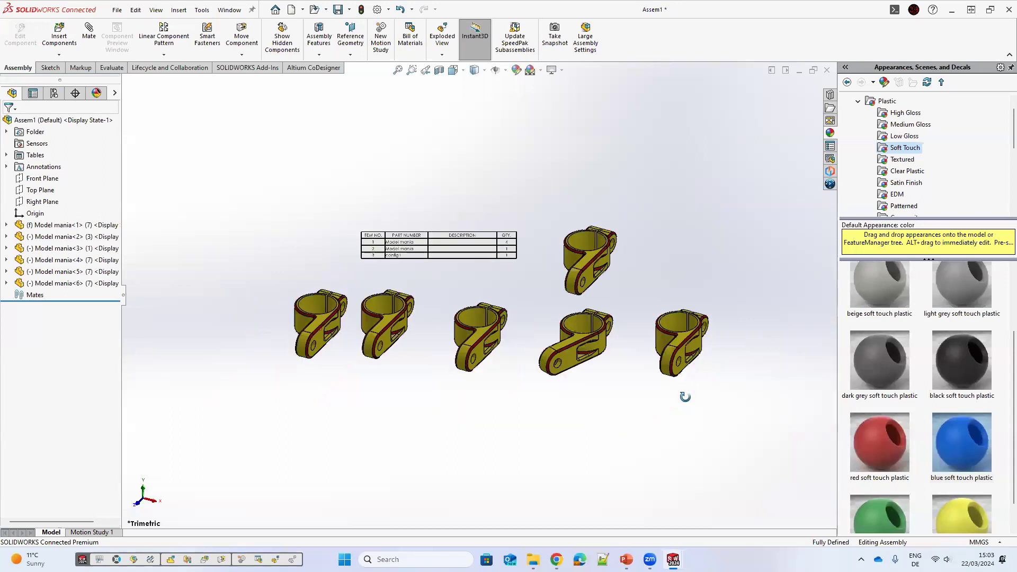
scroll(685, 396, "down", 1)
middle_click_drag(685, 396, 675, 389)
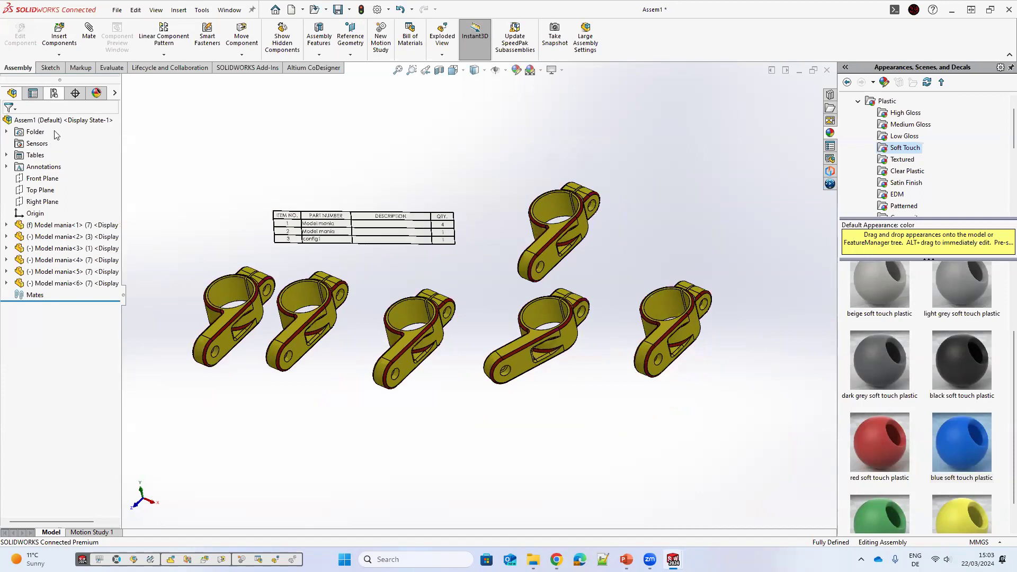
middle_click_drag(411, 230, 418, 219)
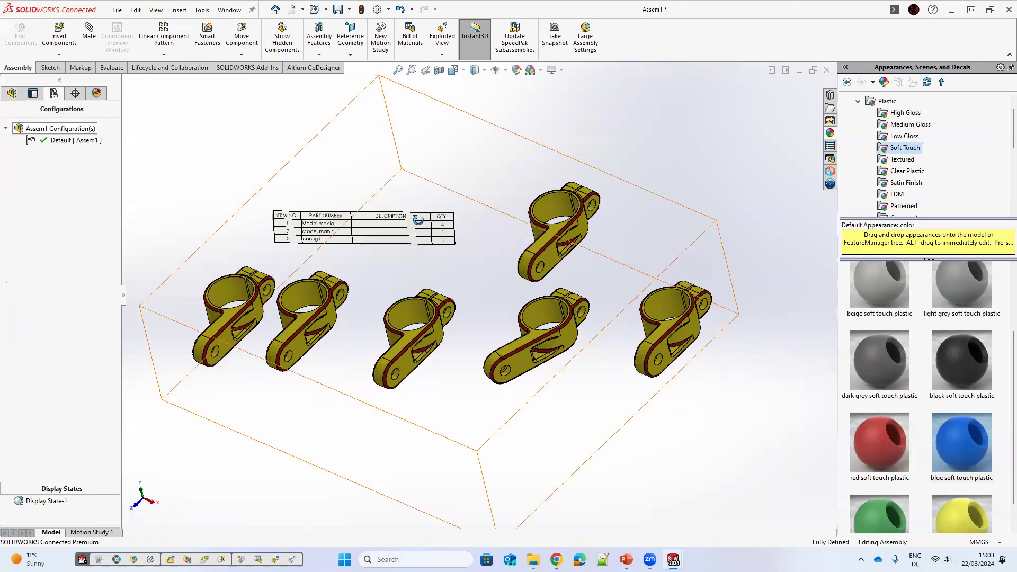
right_click(60, 129)
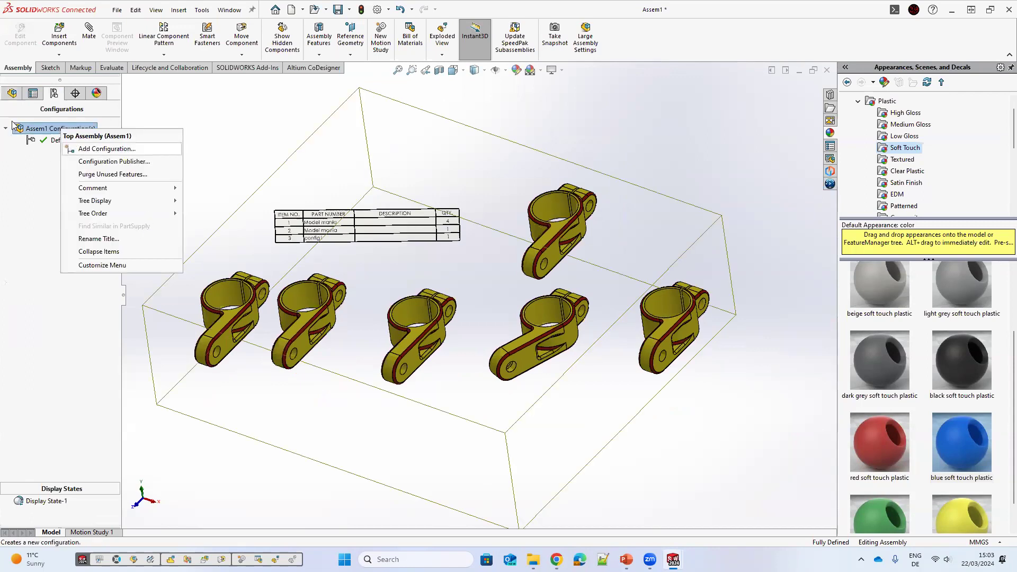
left_click(106, 149)
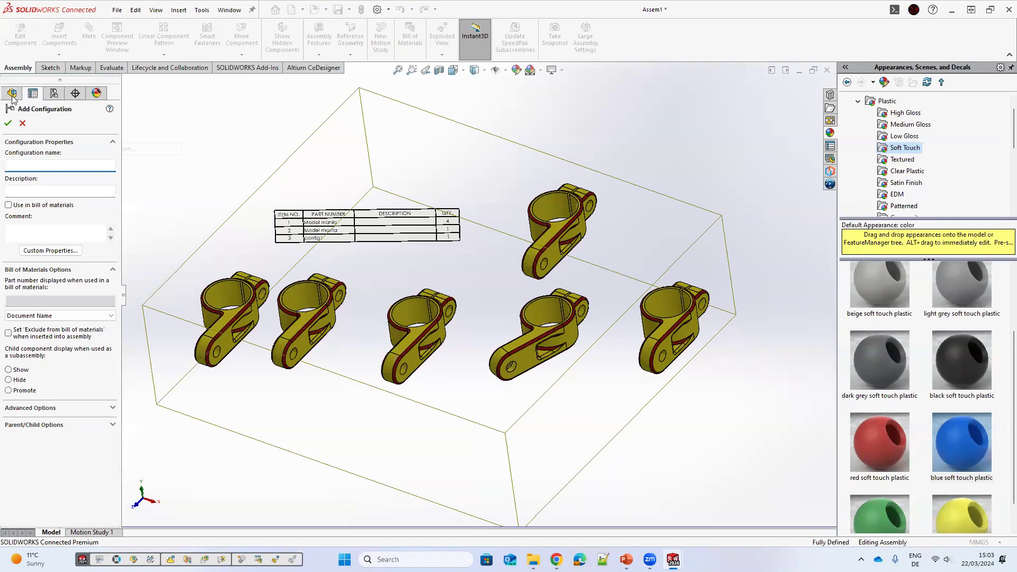
type("1")
key("Return")
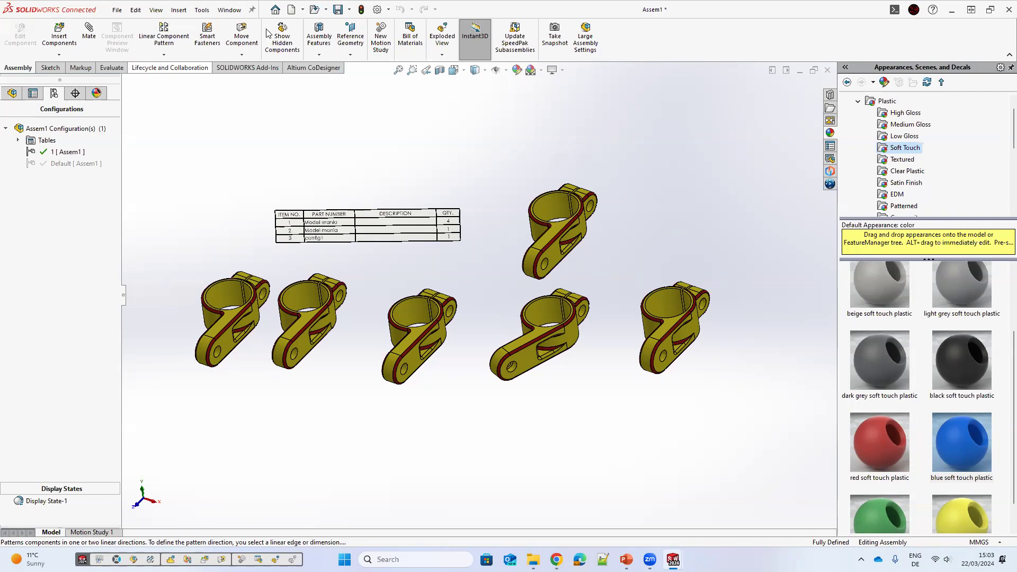
Step: Switch the second clamp instance to configuration 5
left_click(10, 95)
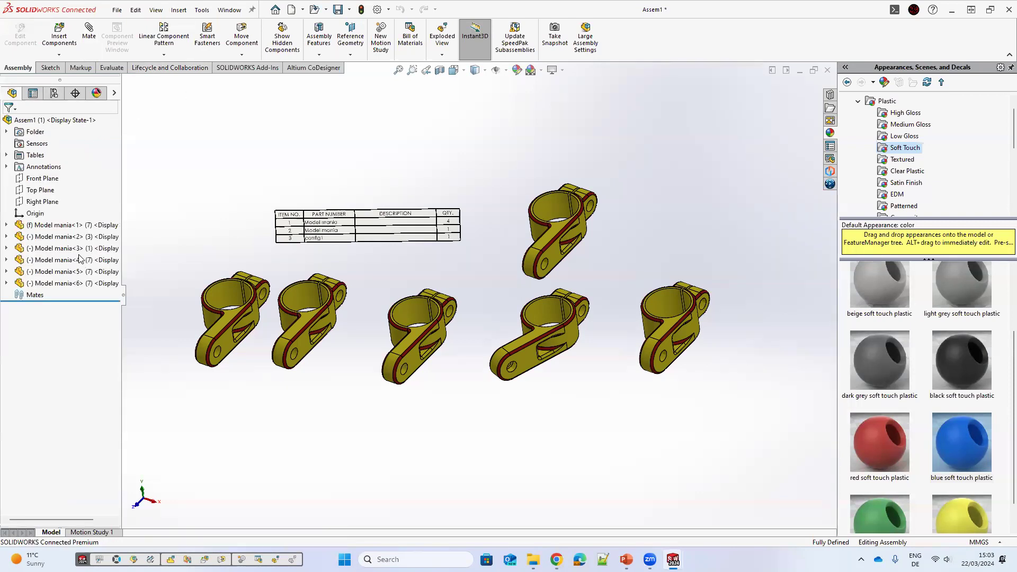
left_click(66, 237)
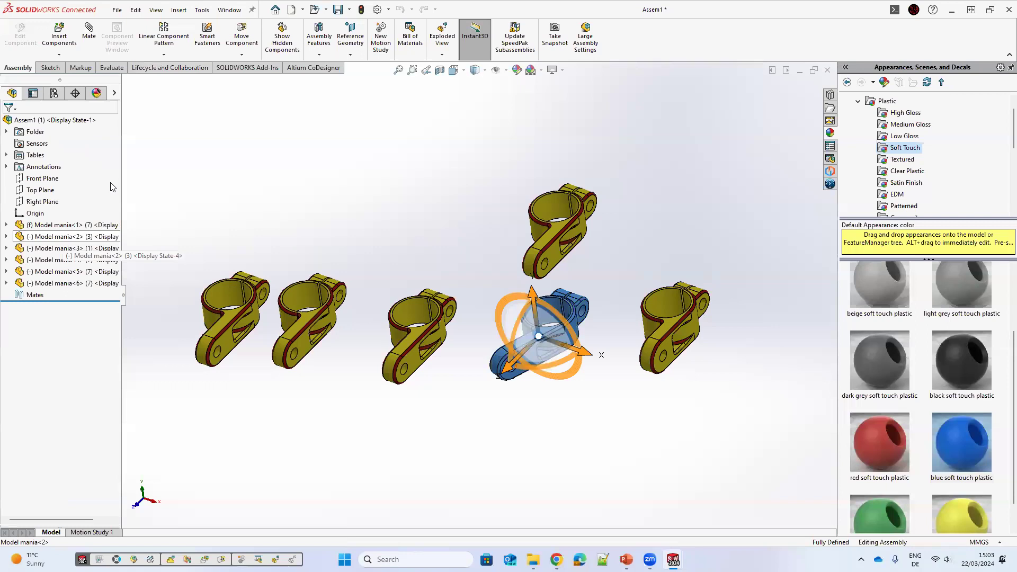
left_click(111, 183)
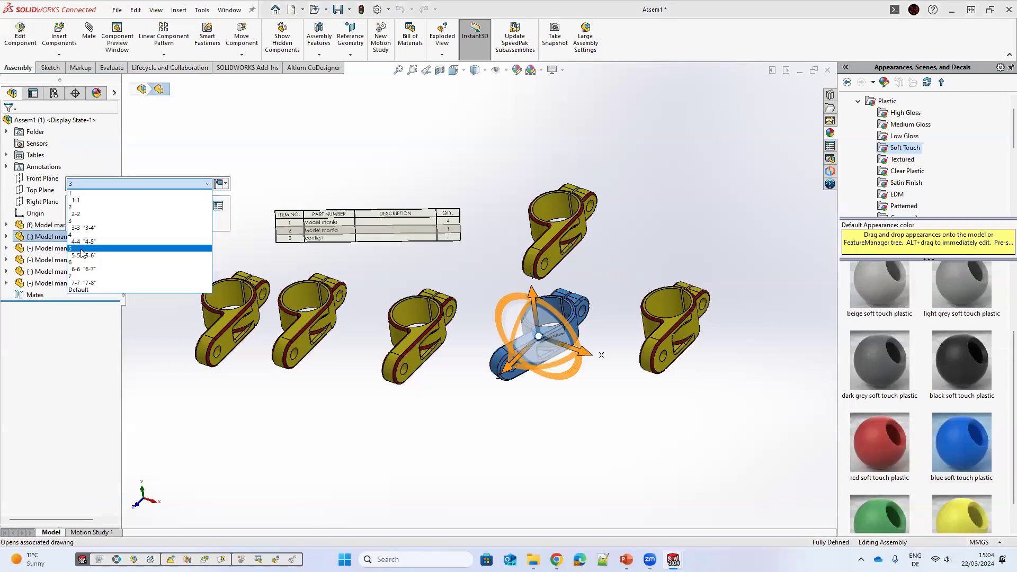
key("Return")
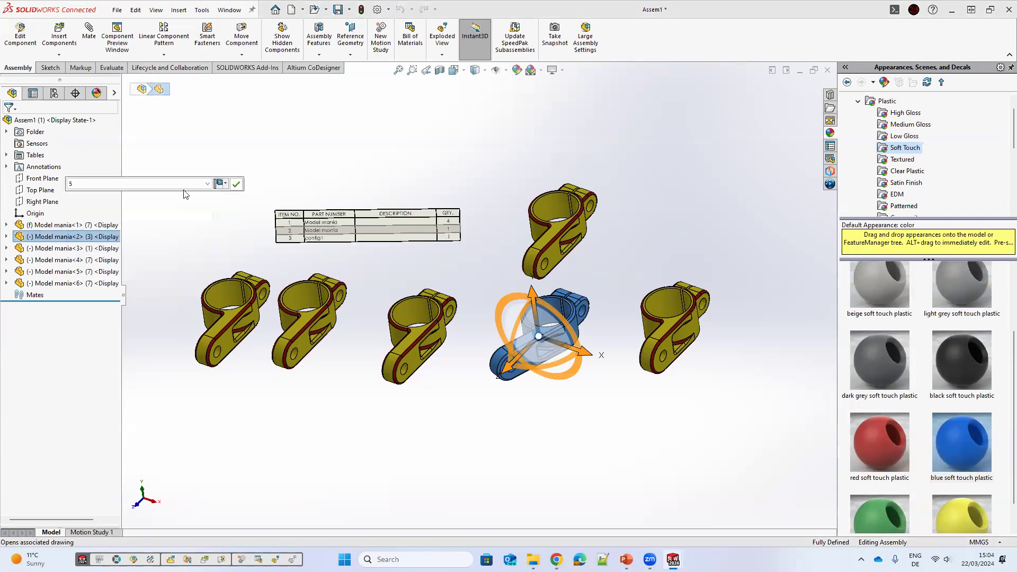
left_click(236, 183)
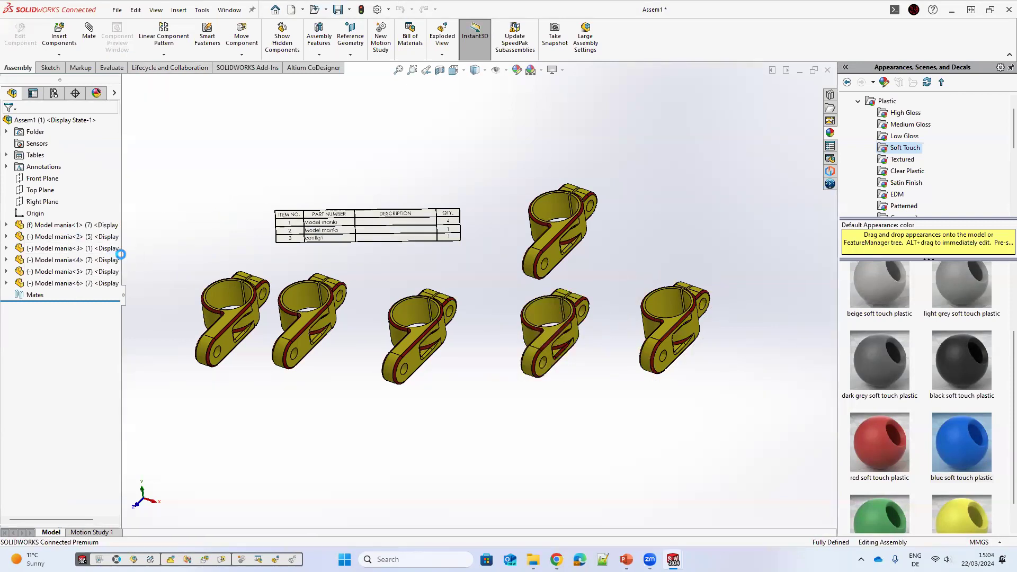
Step: Suppress the fourth, fifth and sixth clamp instances in configuration 1
left_click(72, 284)
left_click(179, 252)
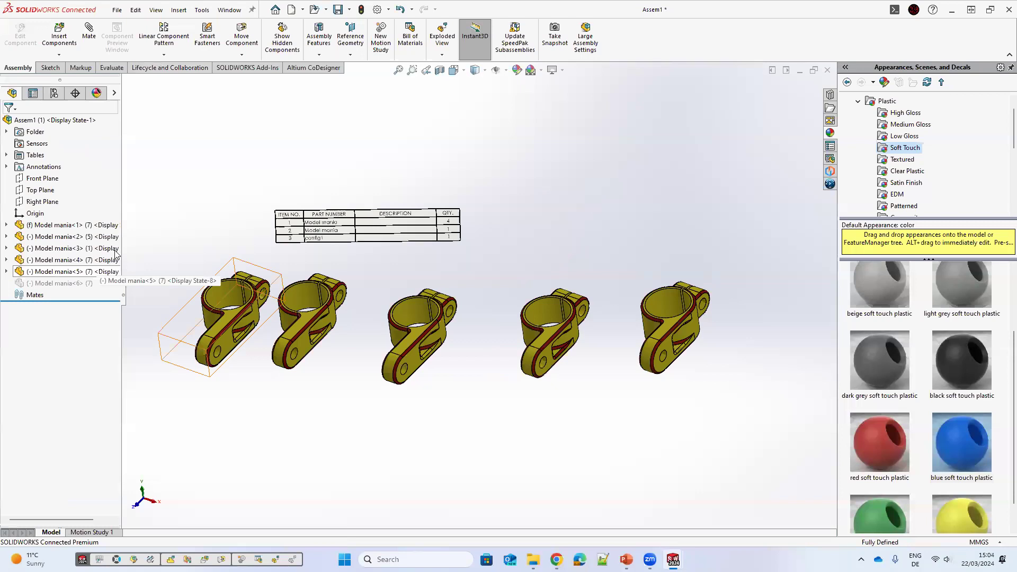
left_click(30, 272)
left_click(137, 239)
left_click(72, 260)
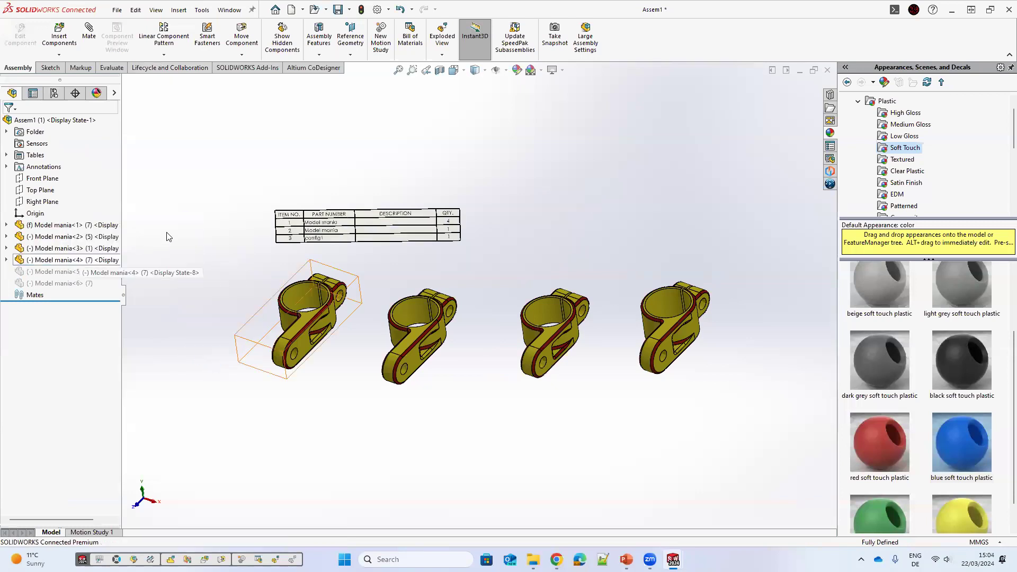
left_click(171, 230)
Step: Move the middle clamp slightly to the left
middle_click_drag(561, 395, 571, 395)
left_click_drag(552, 318, 514, 320)
left_click(441, 354)
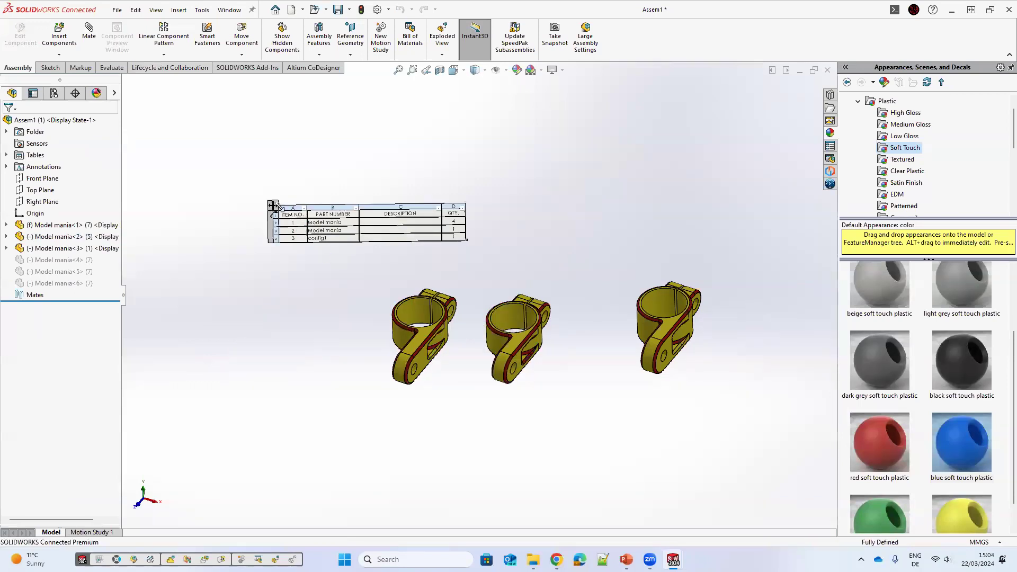
Step: Set the bill of materials to list assembly configuration 1
left_click(286, 215)
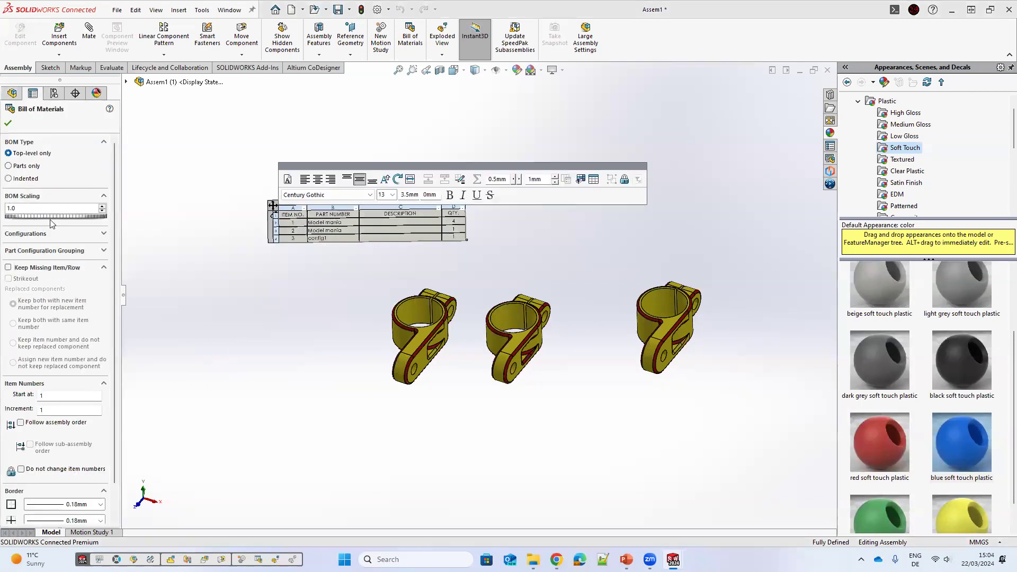
left_click(45, 234)
left_click(12, 253)
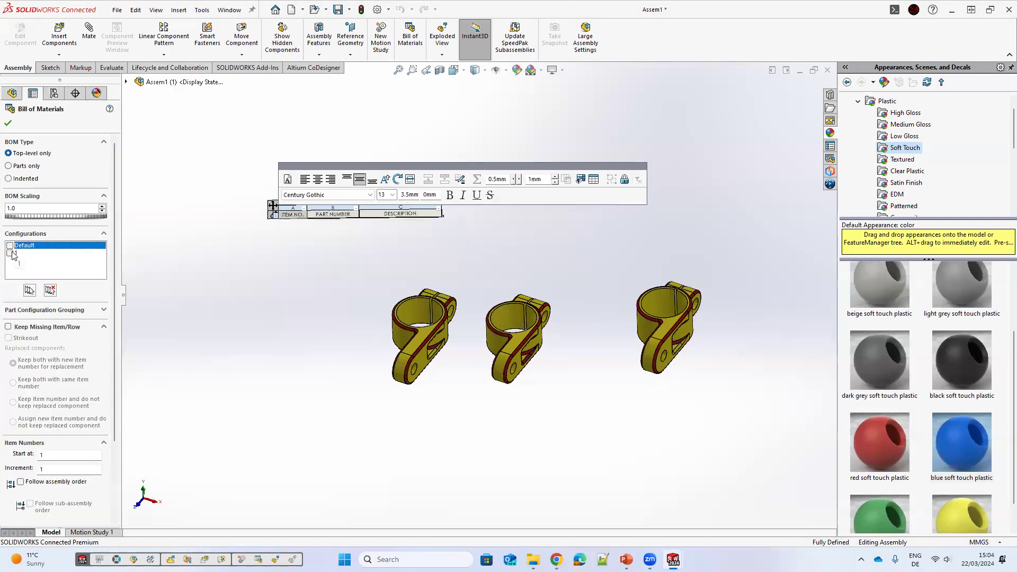
left_click(8, 125)
Step: Reposition the bill of materials table above the clamps
scroll(464, 241, "down", 2)
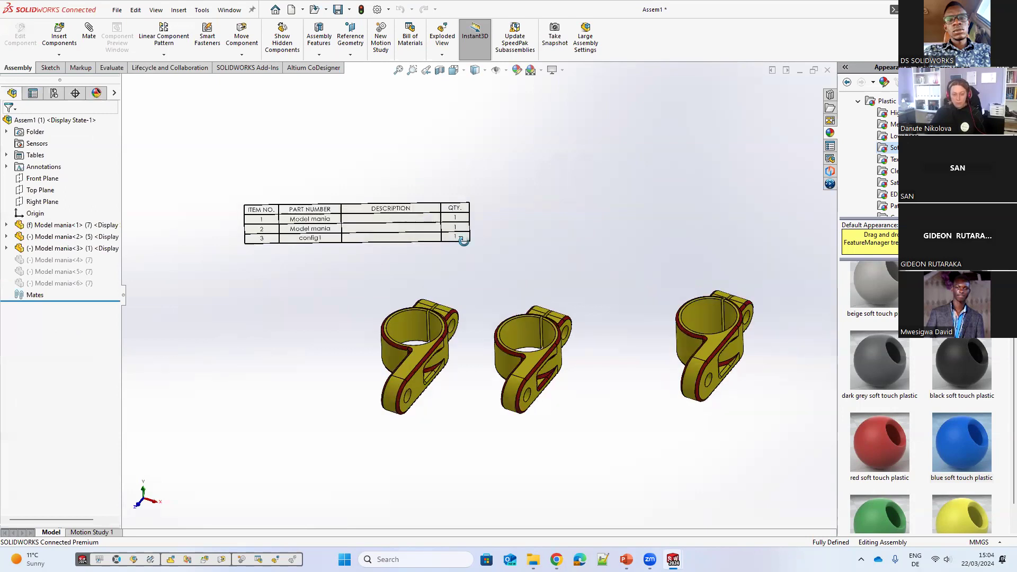
middle_click_drag(234, 253, 240, 203)
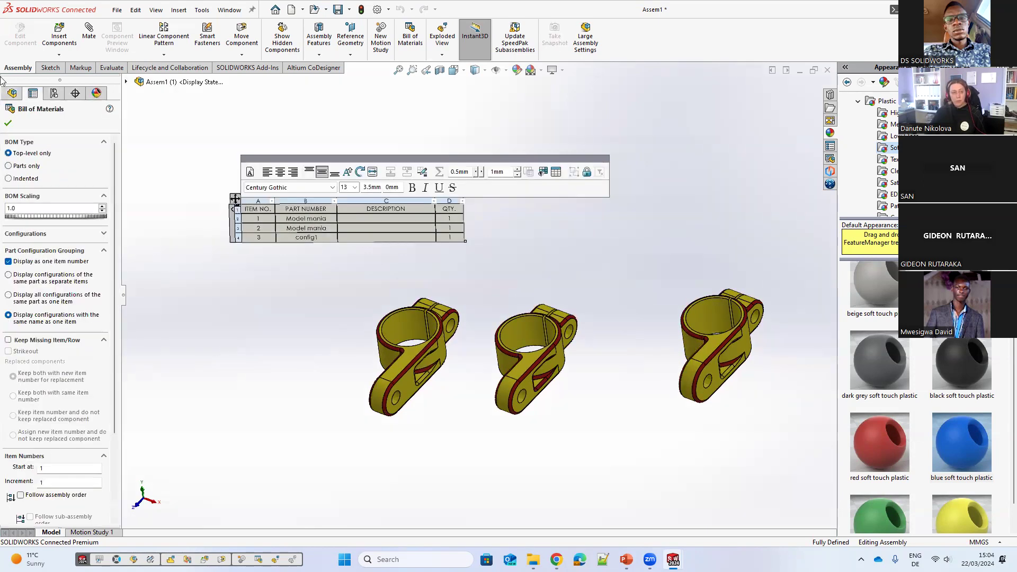
left_click(313, 336)
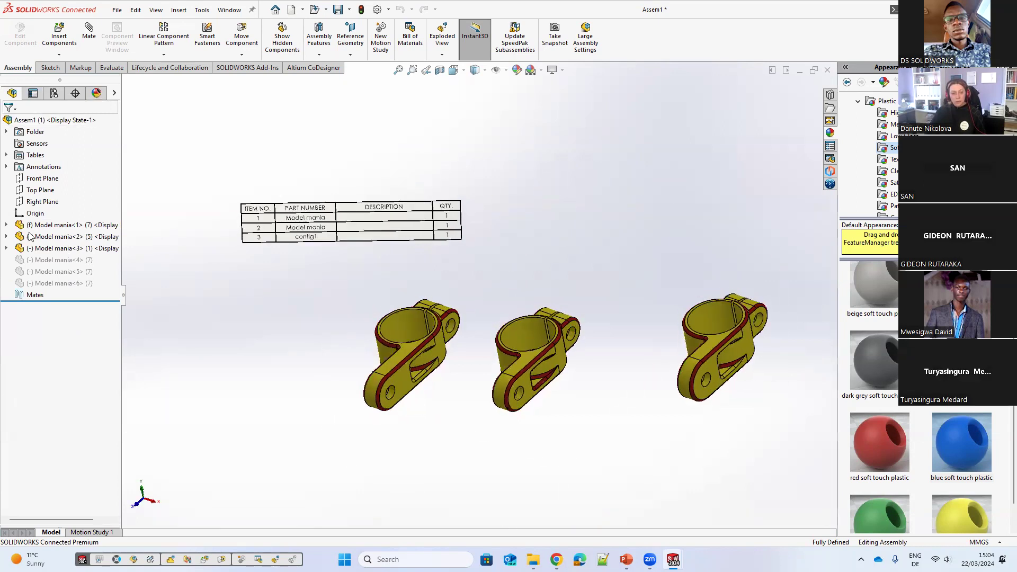
Step: Activate the assembly's Default configuration
left_click(92, 237)
left_click(88, 226)
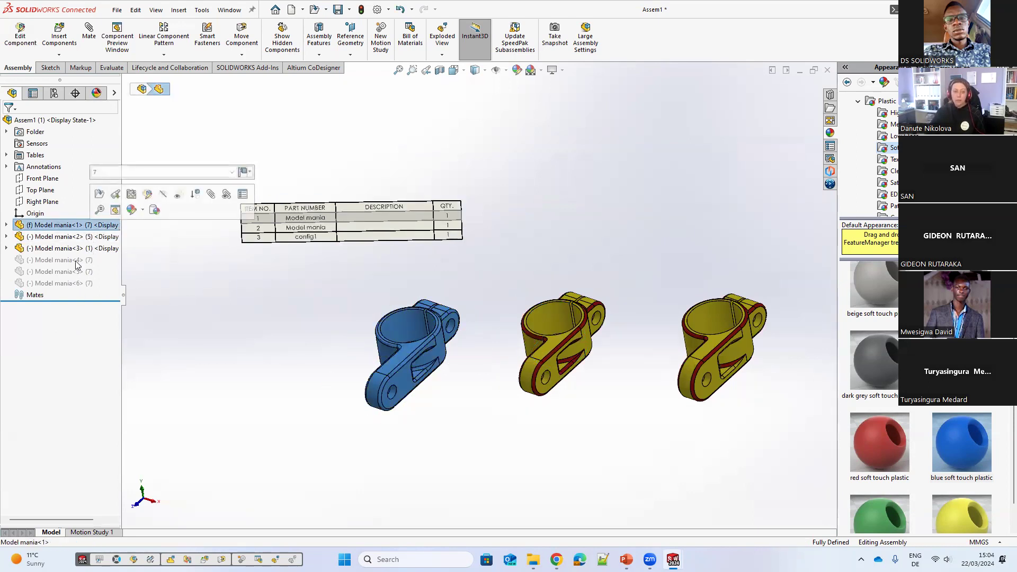
left_click(53, 93)
double_click(78, 165)
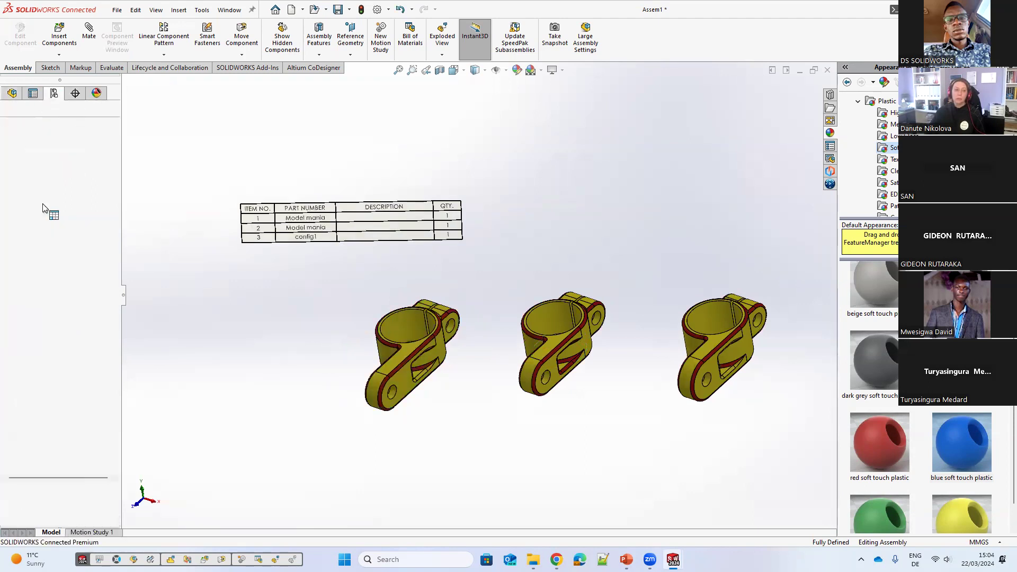
left_click(88, 224)
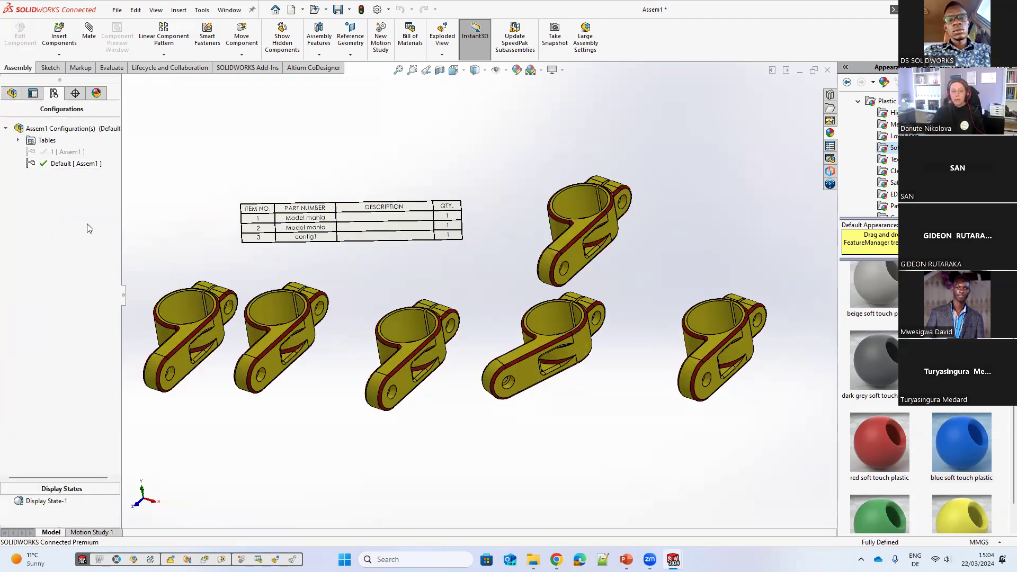
key("Escape")
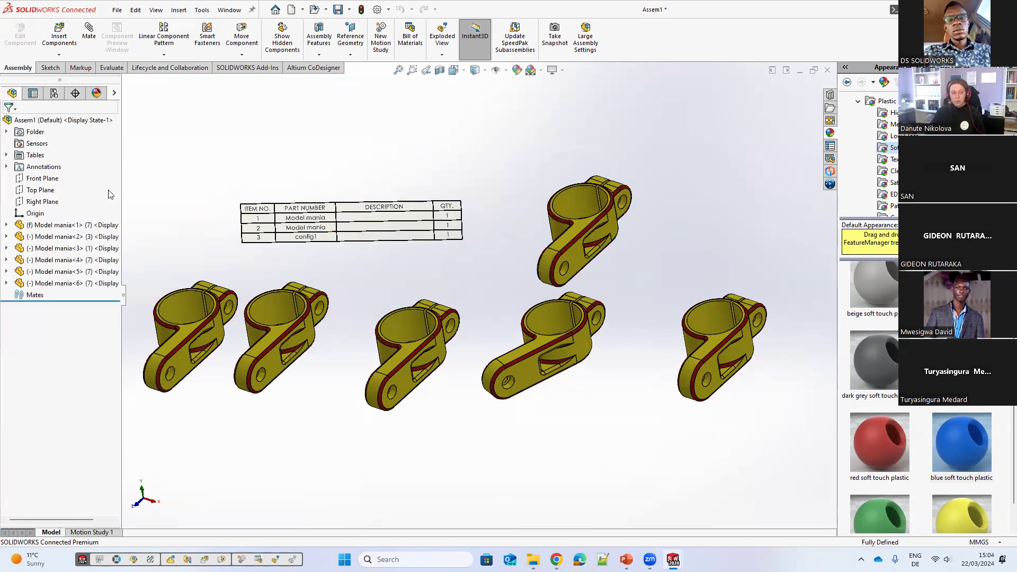
Step: Add a new assembly configuration named 2
key("z")
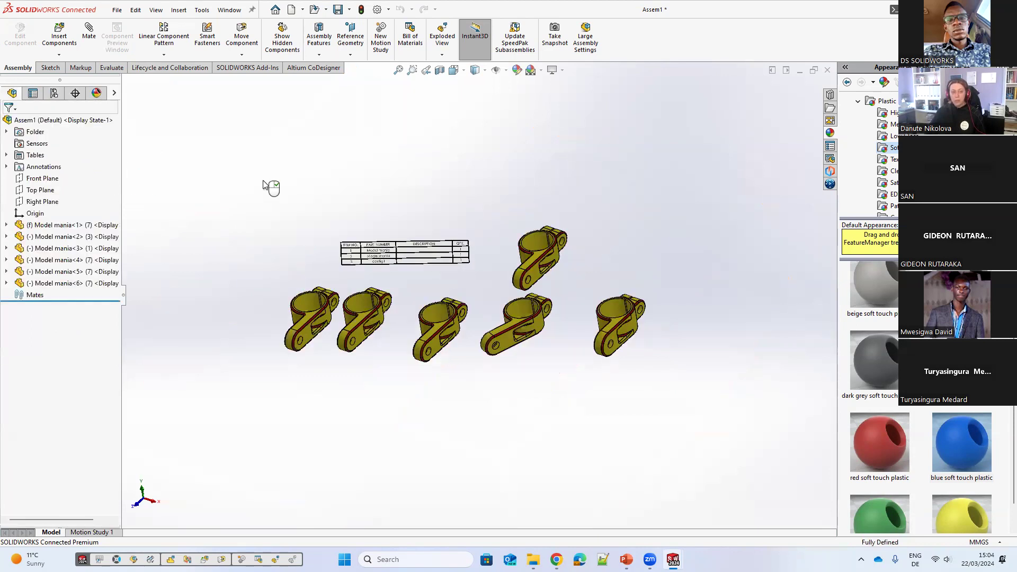
key("z")
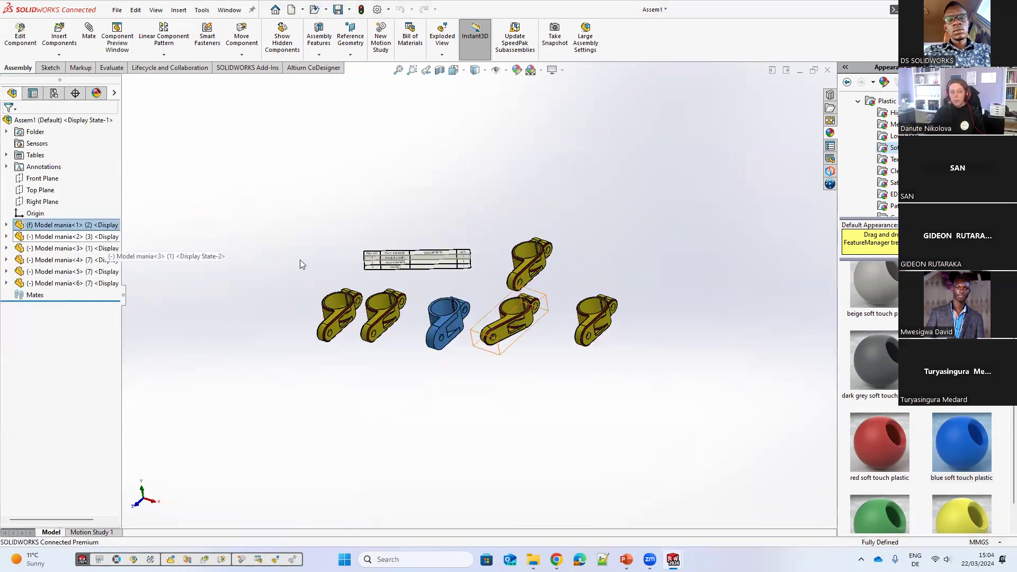
middle_click_drag(269, 275, 266, 281)
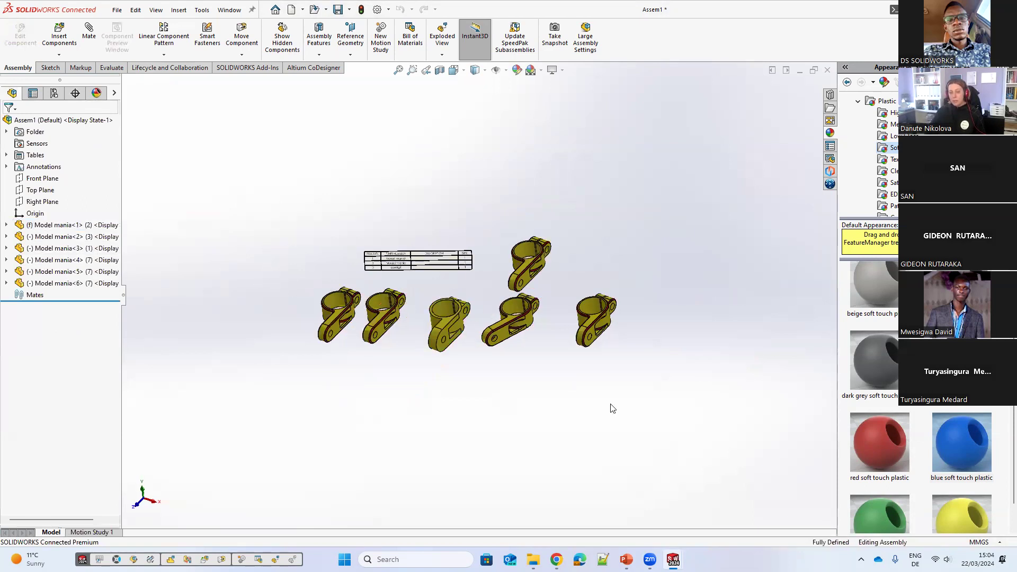
left_click(54, 93)
right_click(61, 131)
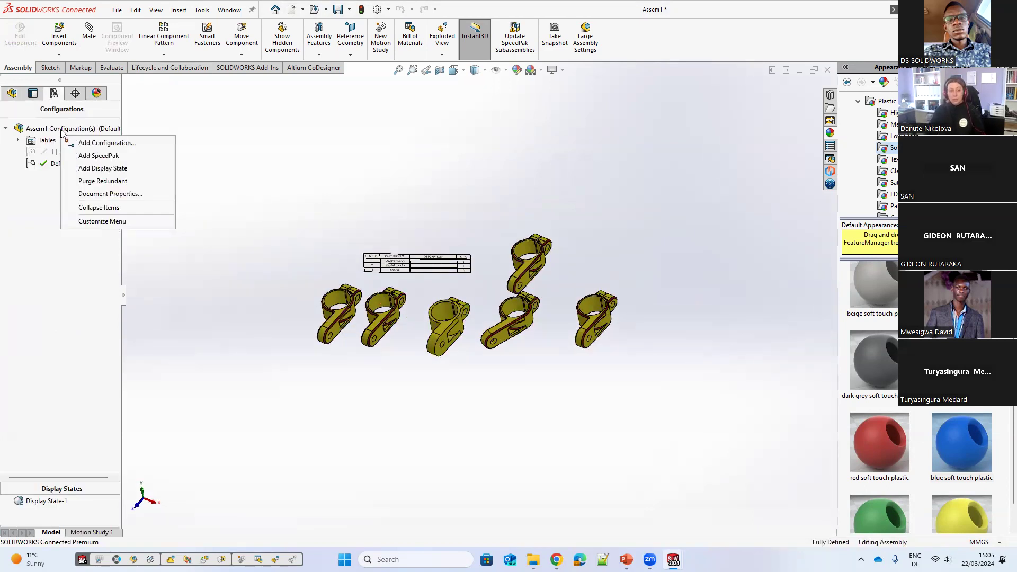
left_click(88, 150)
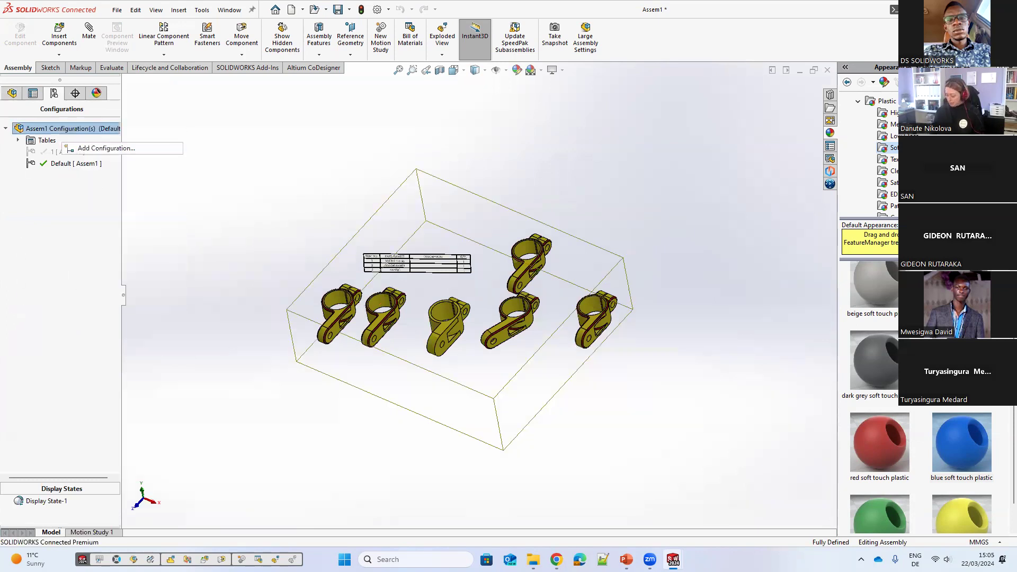
type("2")
key("Return")
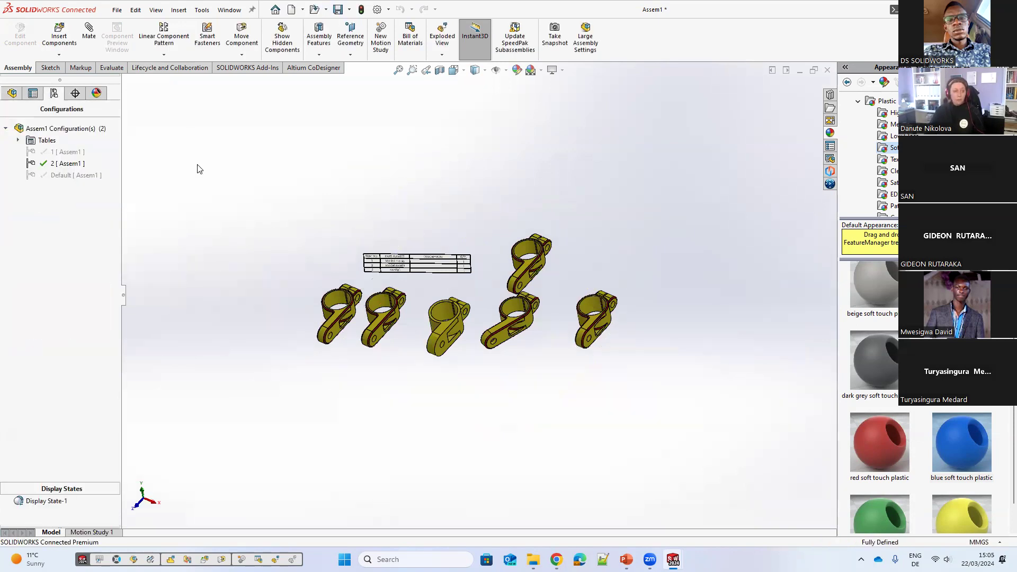
Step: In configuration 2, suppress the fifth and sixth clamp components
left_click(80, 238)
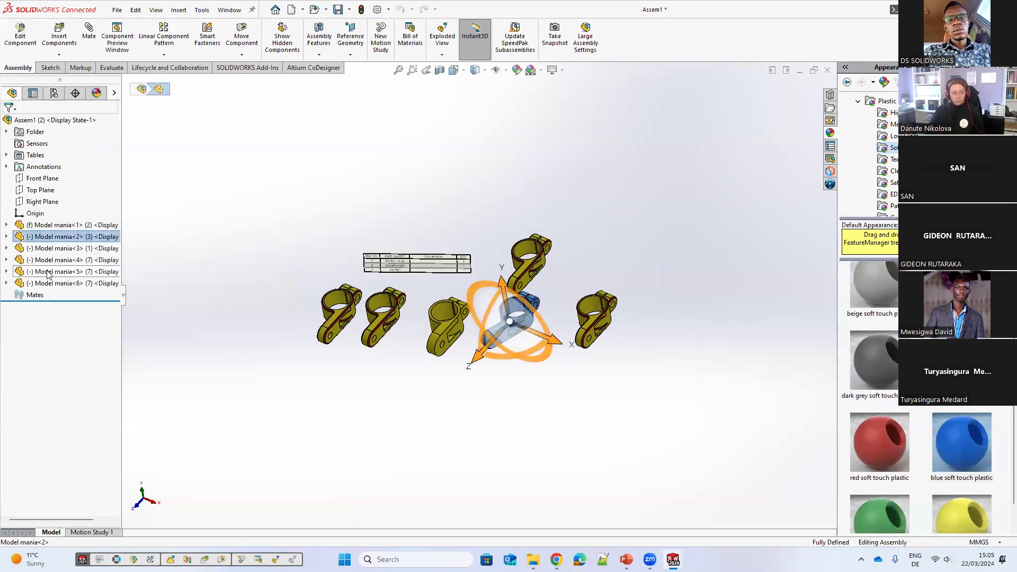
left_click(42, 283)
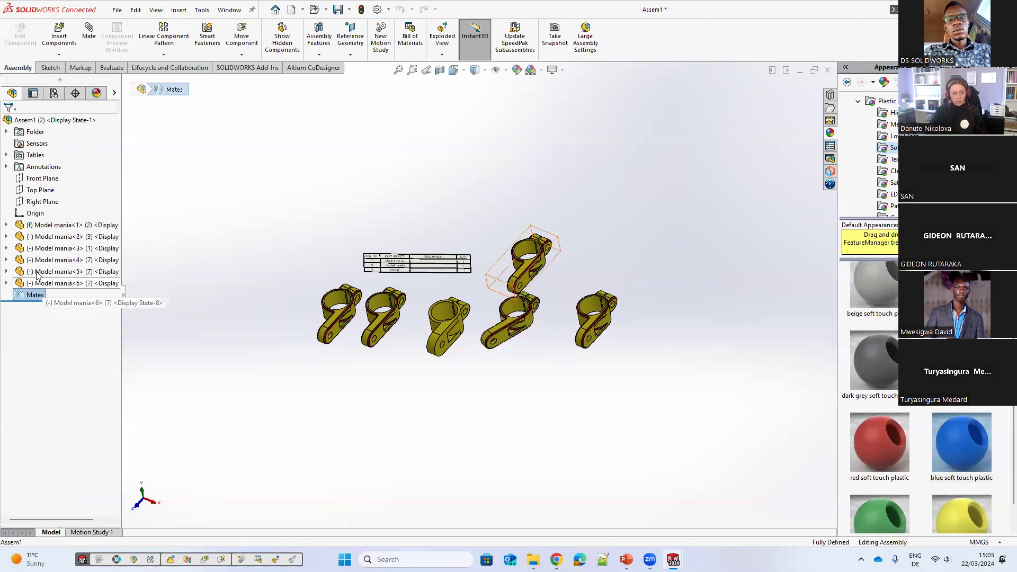
left_click(42, 271, "ctrl")
left_click(125, 236)
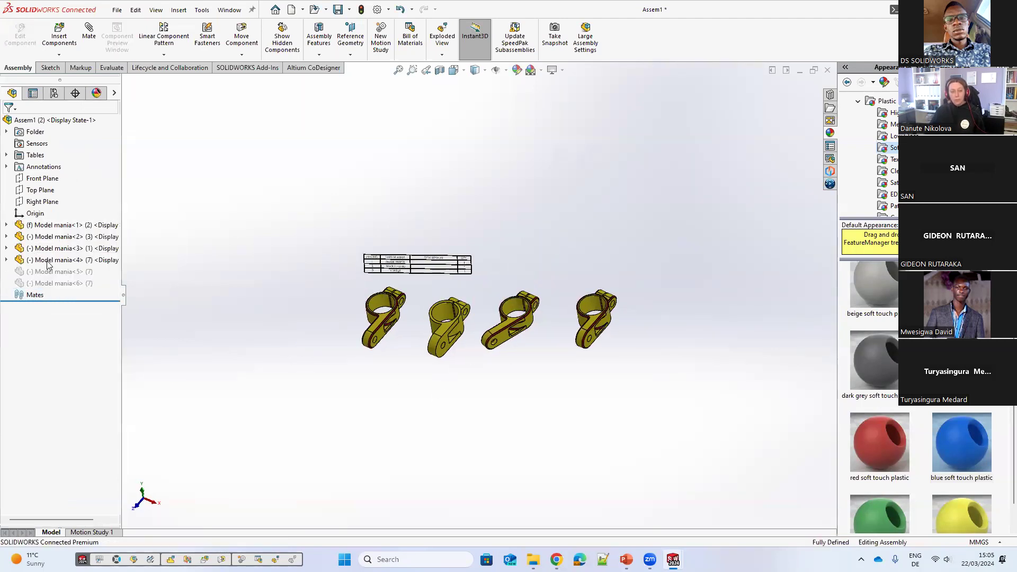
Step: Move the fourth clamp component and rearrange the remaining clamps in the view
left_click(48, 259)
left_click(96, 208)
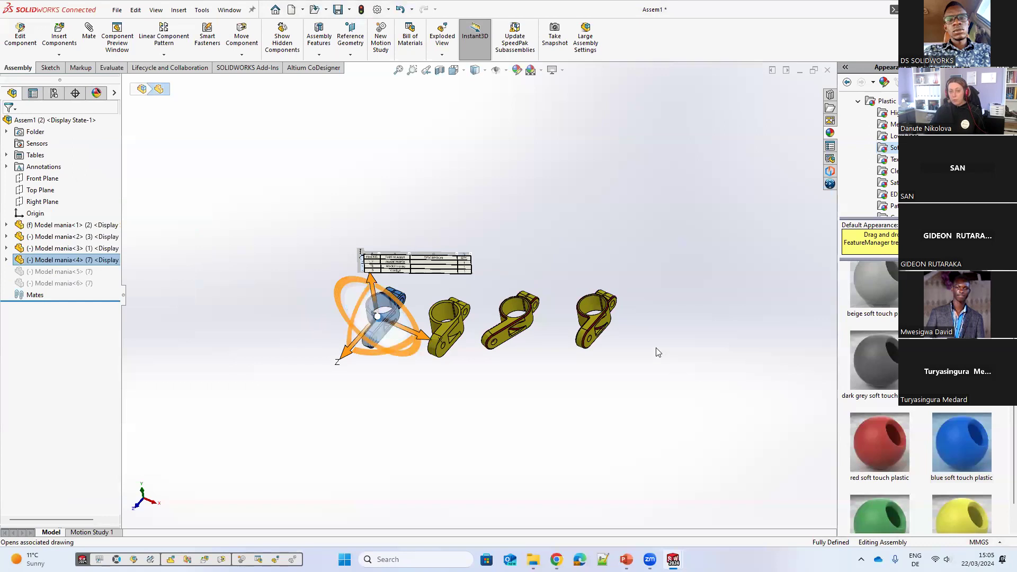
middle_click_drag(528, 280, 530, 273)
middle_click_drag(621, 270, 637, 333)
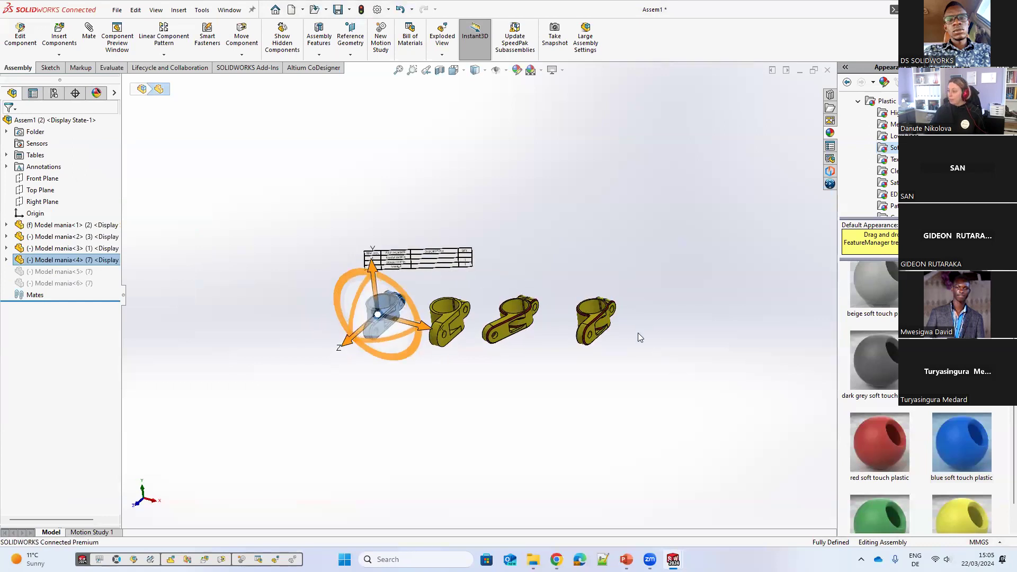
scroll(625, 339, "down", 4)
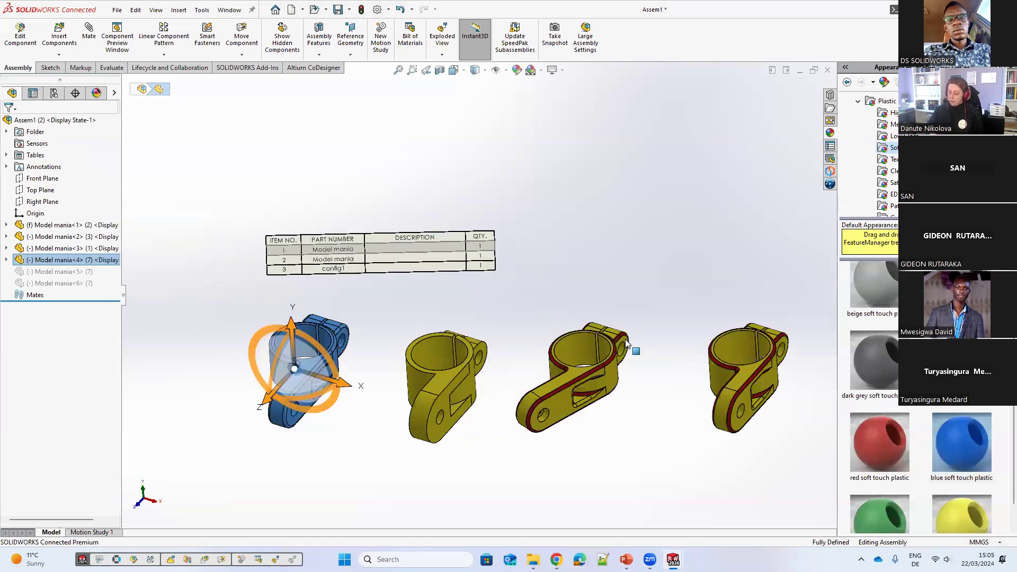
left_click(630, 347)
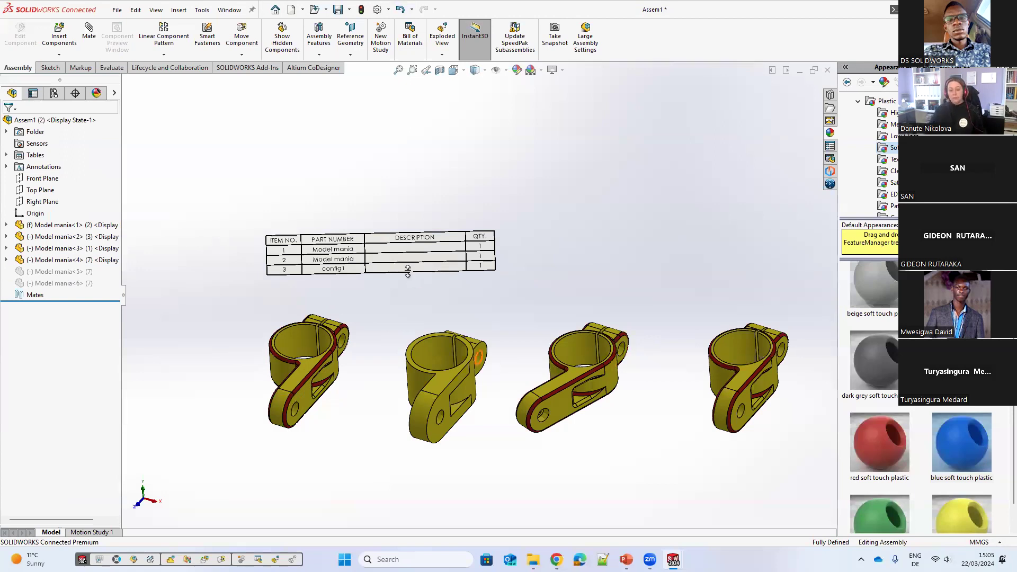
scroll(652, 299, "up", 2)
middle_click_drag(658, 324, 640, 291)
middle_click_drag(233, 255, 339, 323)
middle_click_drag(371, 281, 342, 295)
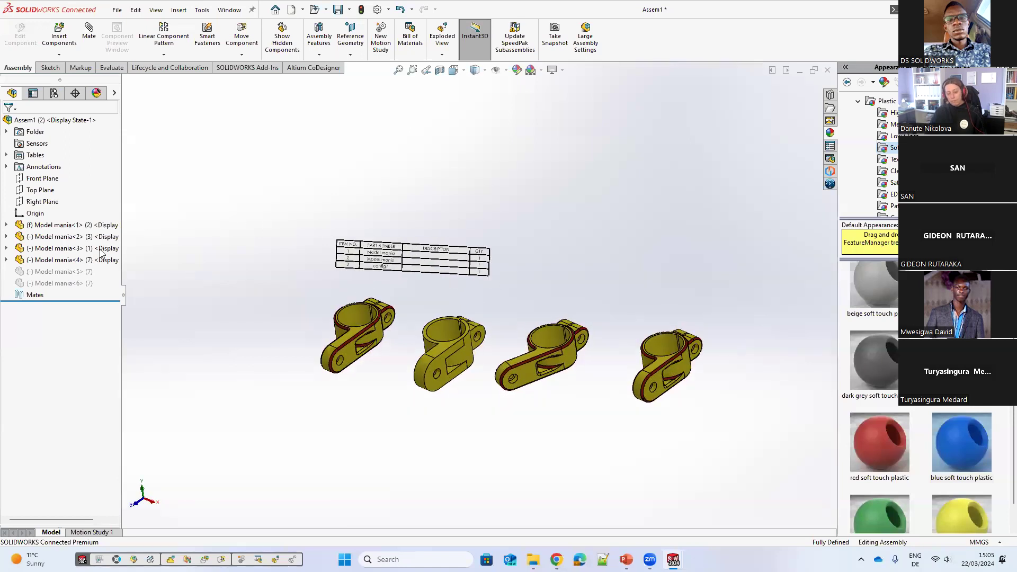
mouse_move(505, 346)
middle_mouse_down()
mouse_move(499, 333)
mouse_move(535, 310)
mouse_move(516, 344)
mouse_move(542, 395)
mouse_move(518, 358)
middle_mouse_up()
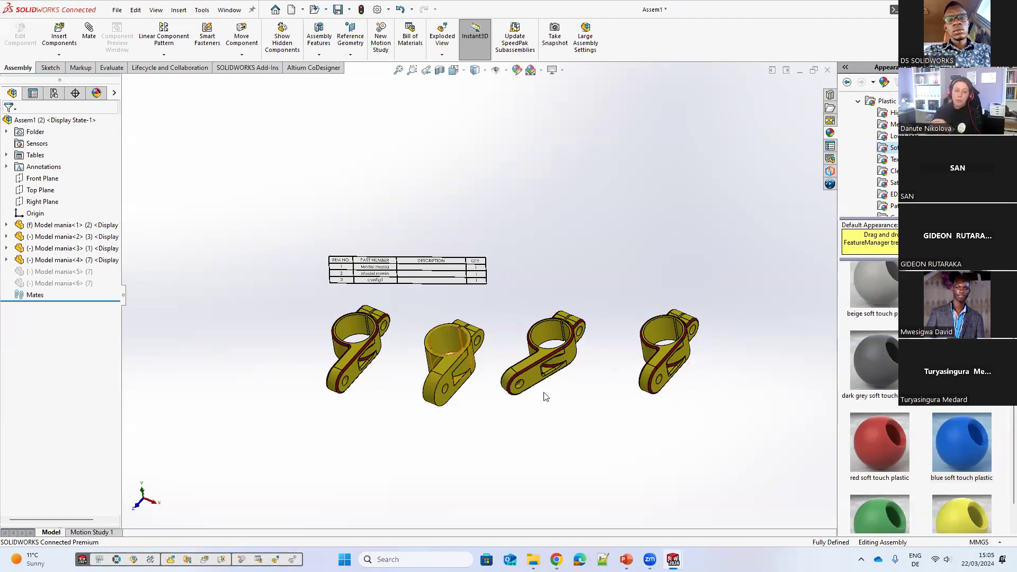
Step: Add a concentric mate stacking one clamp's bore onto another clamp's bore
left_click_drag(357, 329, 536, 220)
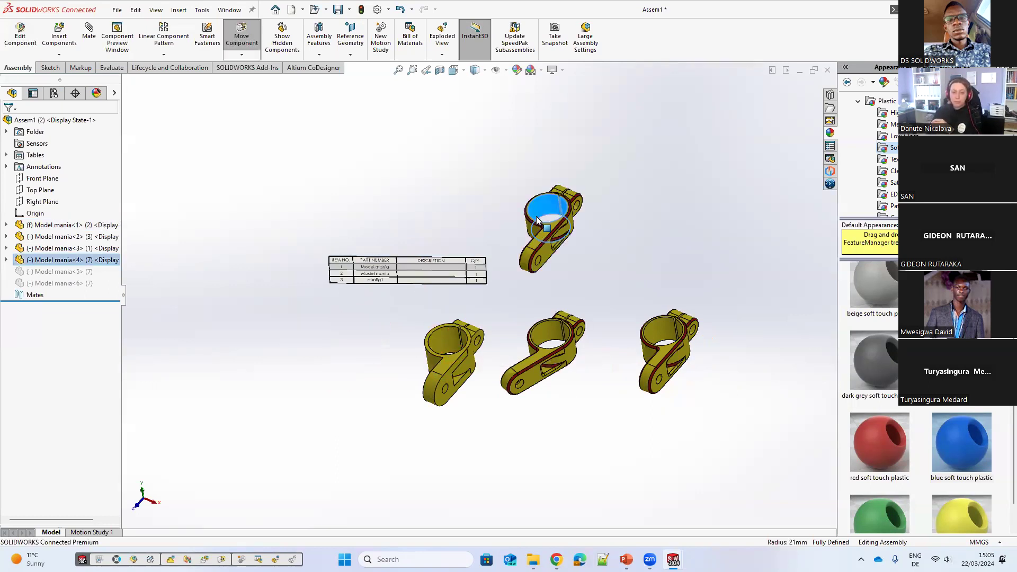
left_click(450, 336, "ctrl")
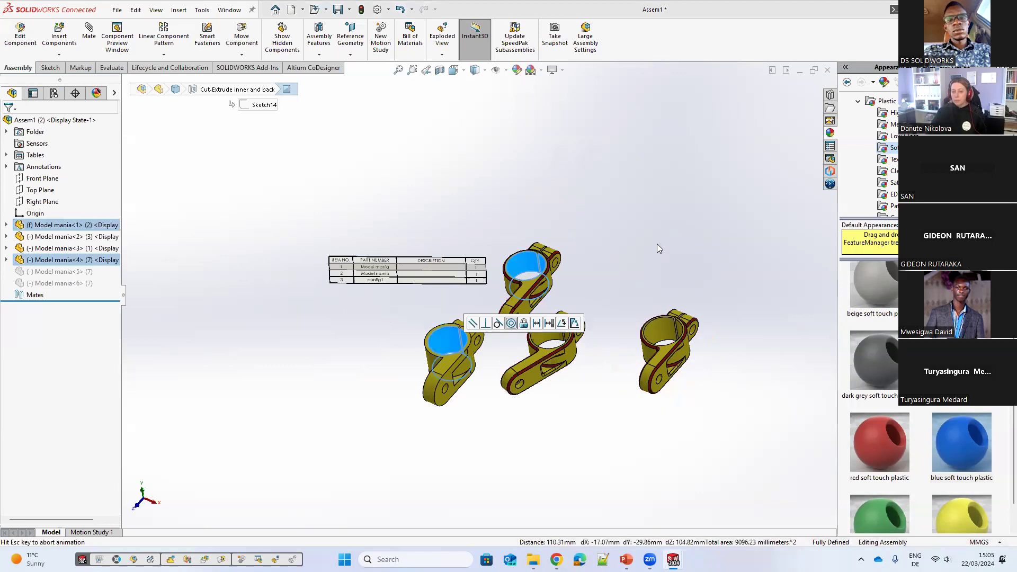
middle_click_drag(464, 285, 455, 293)
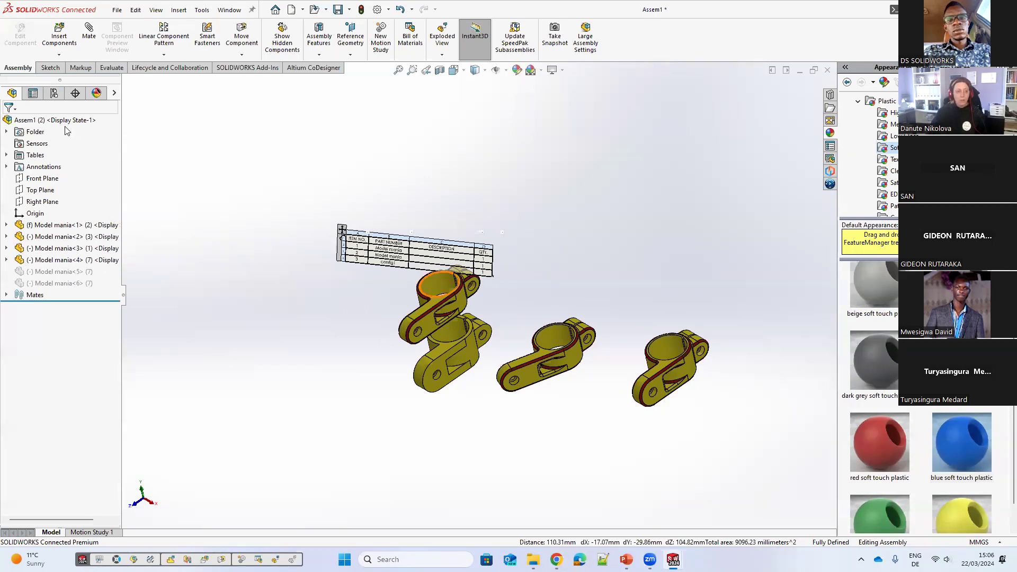
Step: Add a new assembly configuration named 3
left_click(54, 93)
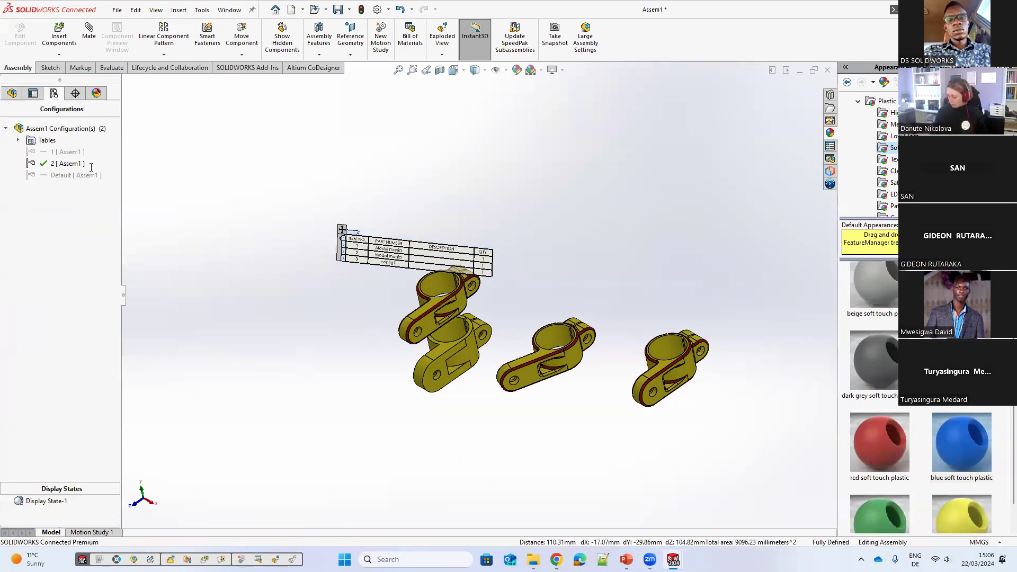
right_click(61, 128)
left_click(91, 167)
type("3")
left_click(9, 123)
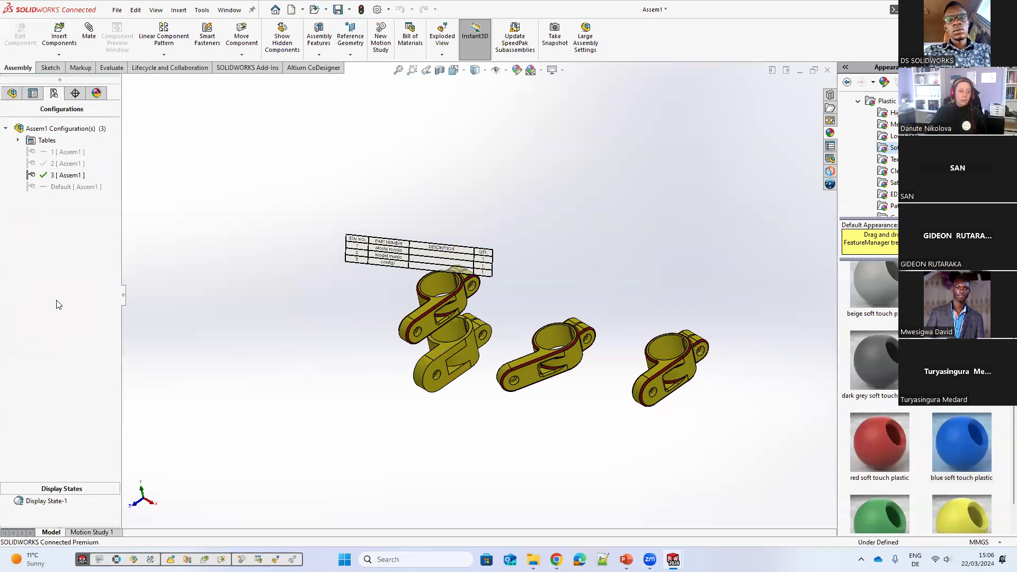
Step: Suppress the Concentric1 mate in configuration 3
left_click(12, 94)
left_click(7, 295)
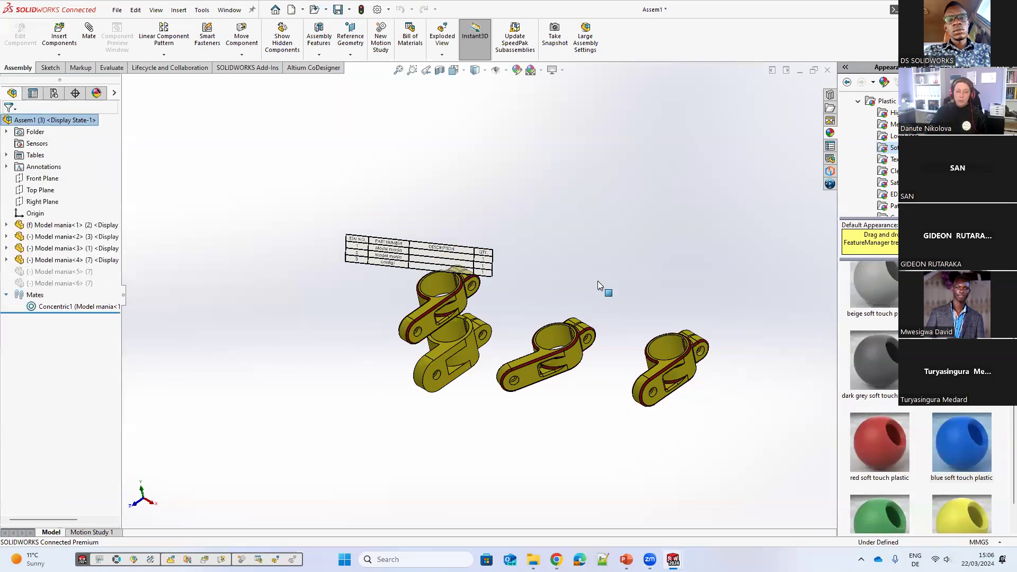
left_click(58, 307)
Step: Add a concentric mate between two other clamps and slide the mated clamp up along its axis
left_click(75, 278)
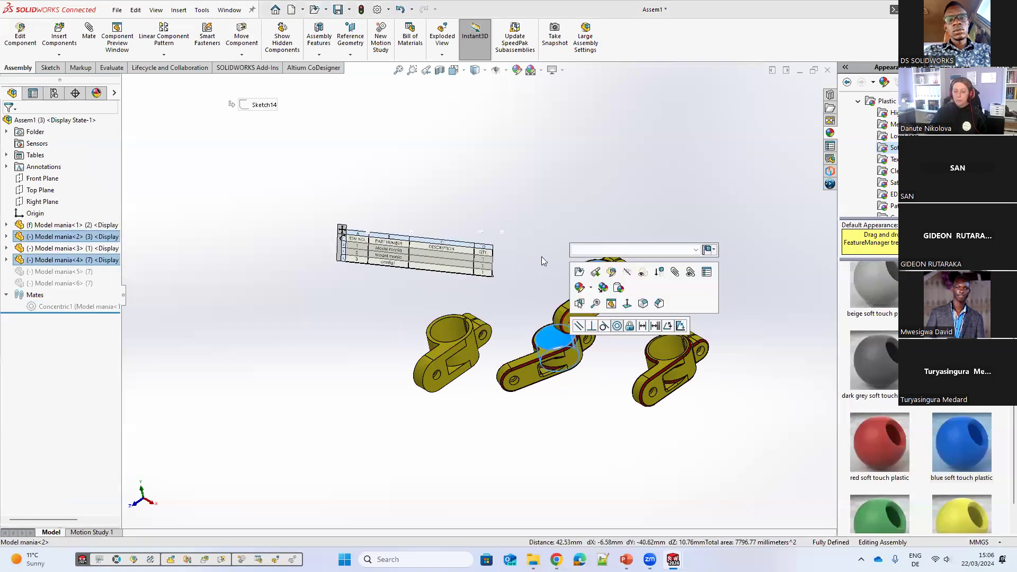
left_click(617, 326)
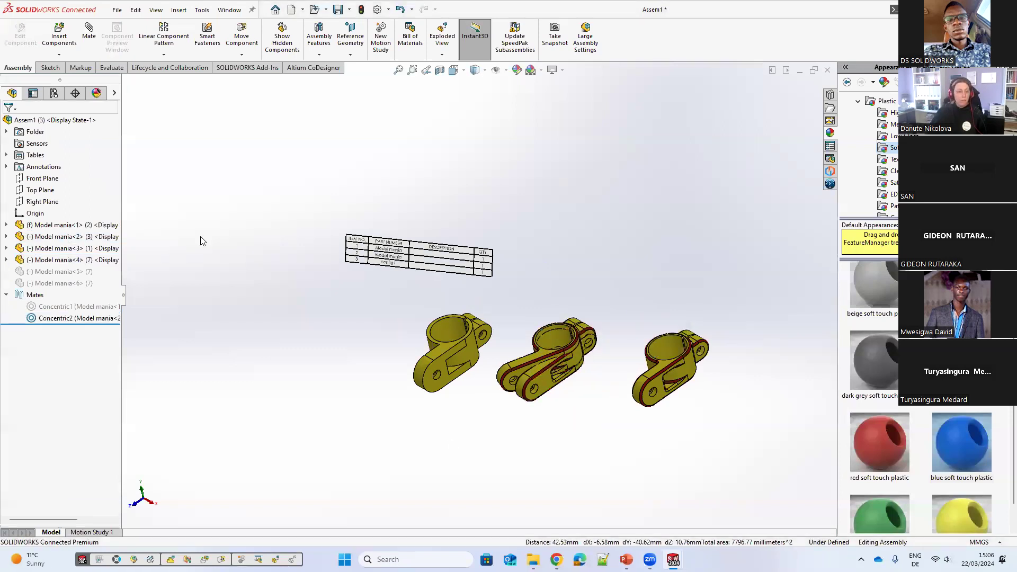
left_click_drag(524, 359, 529, 283)
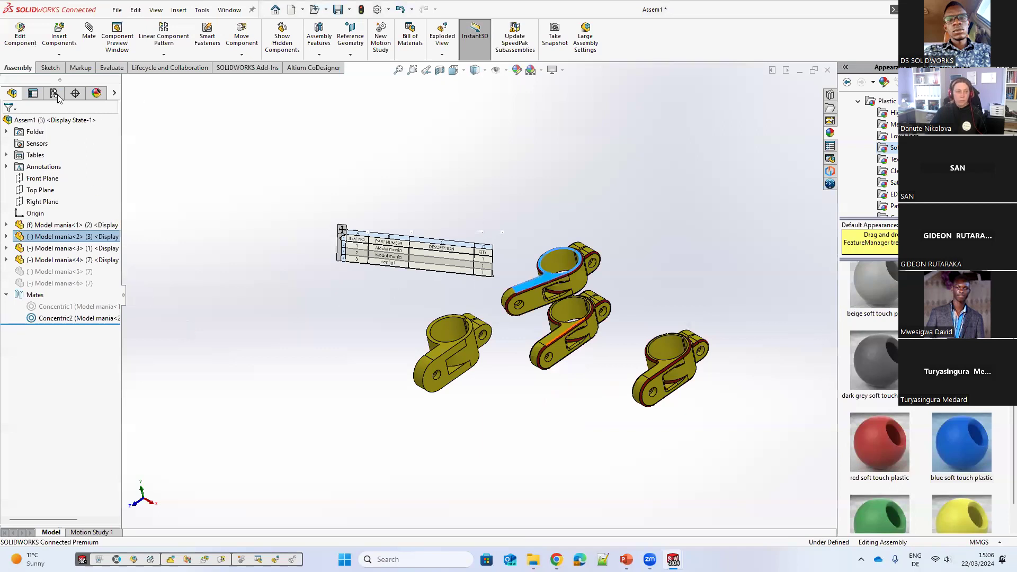
key("ctrl+s")
key("Return")
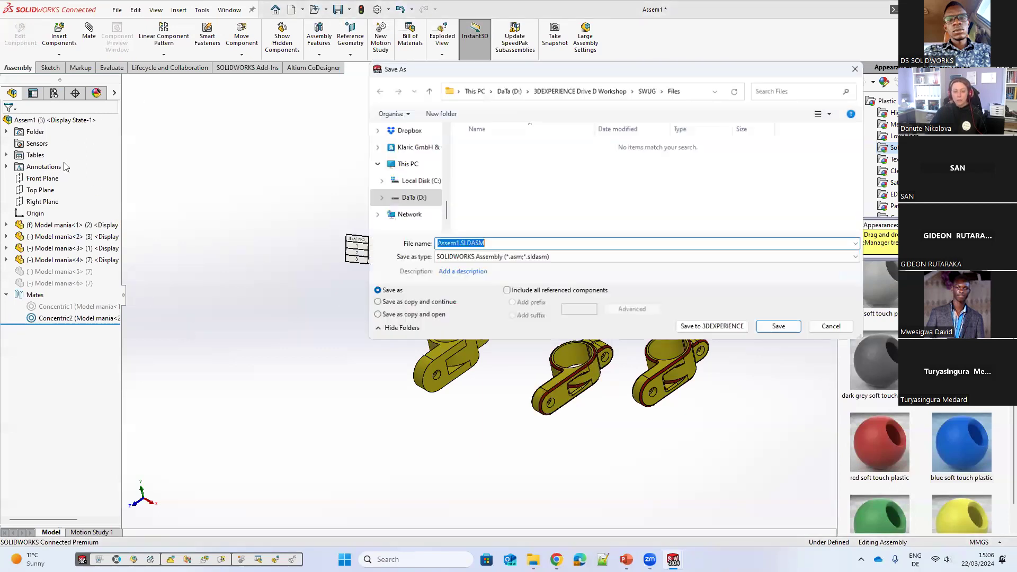
key("Escape")
Step: Activate assembly configuration 2
left_click(54, 93)
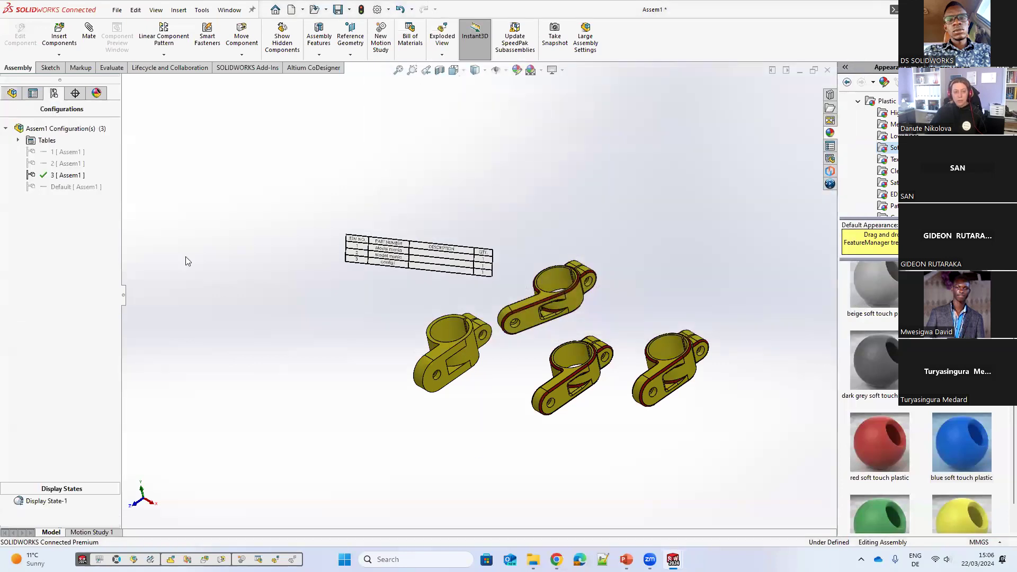
double_click(58, 177)
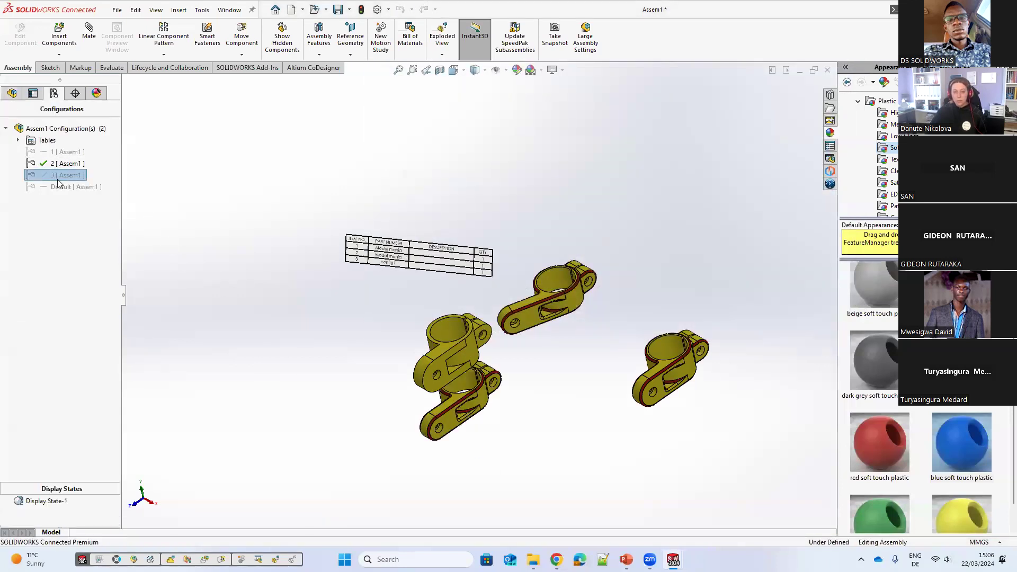